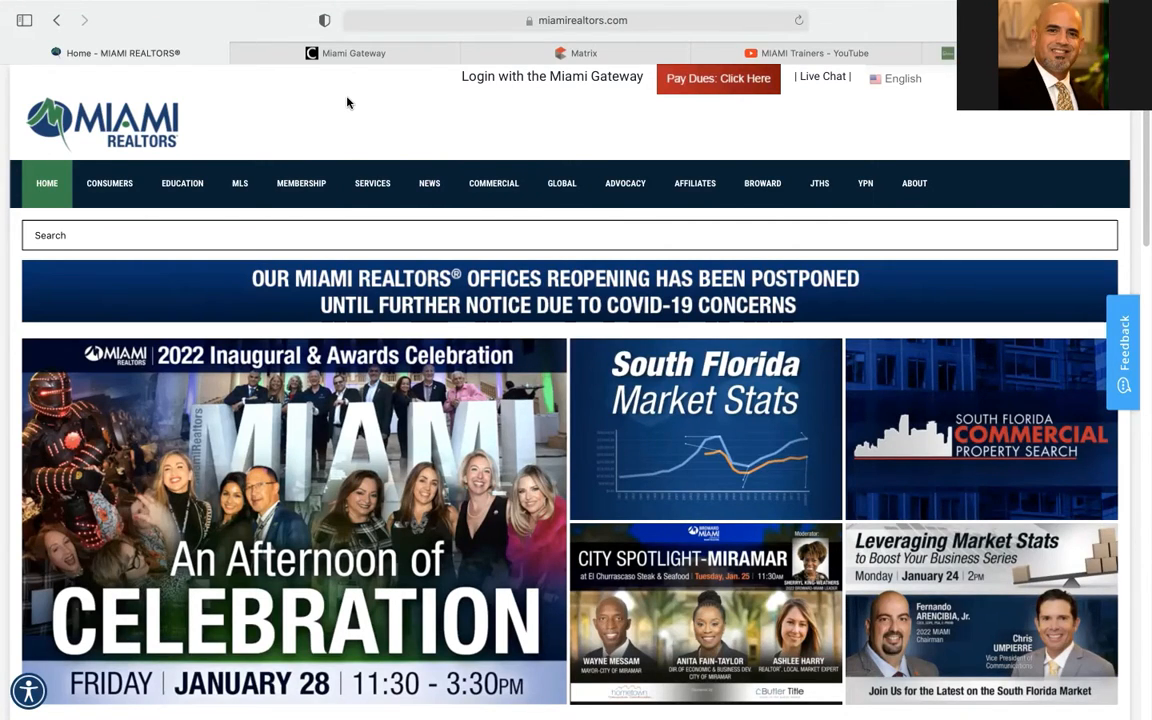
After a brief look at the Miami Trainers YouTube channel, open Matrix from the Miami Gateway dashboard
click(802, 55)
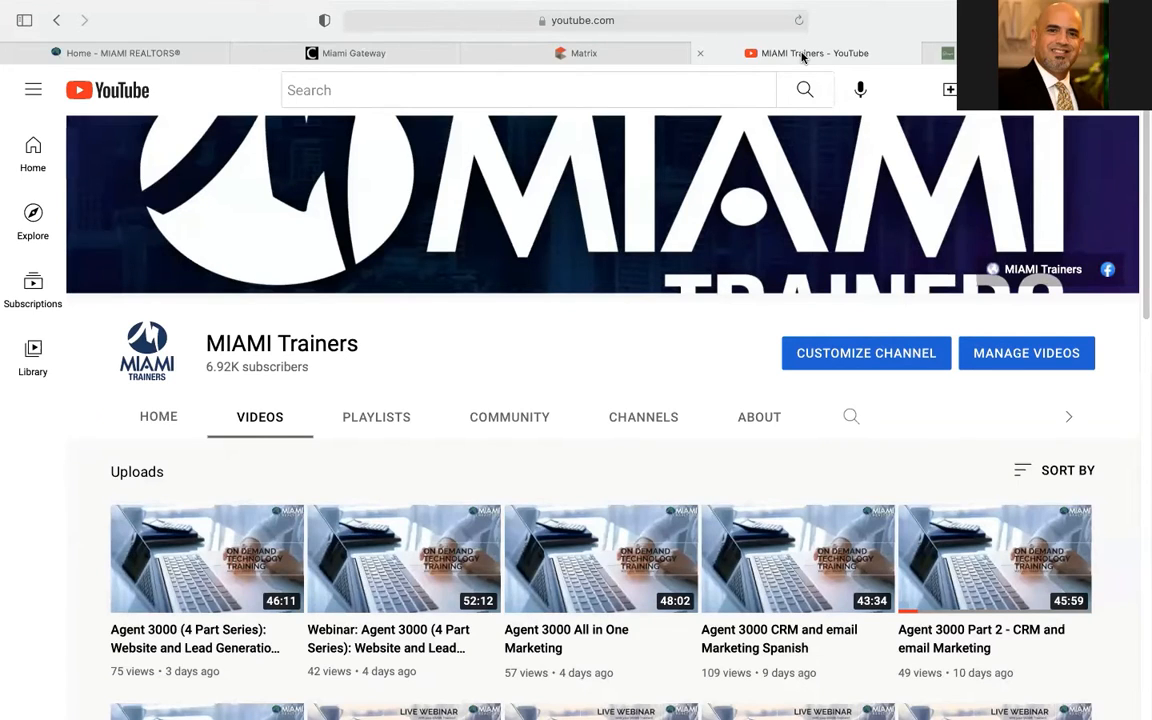
click(178, 54)
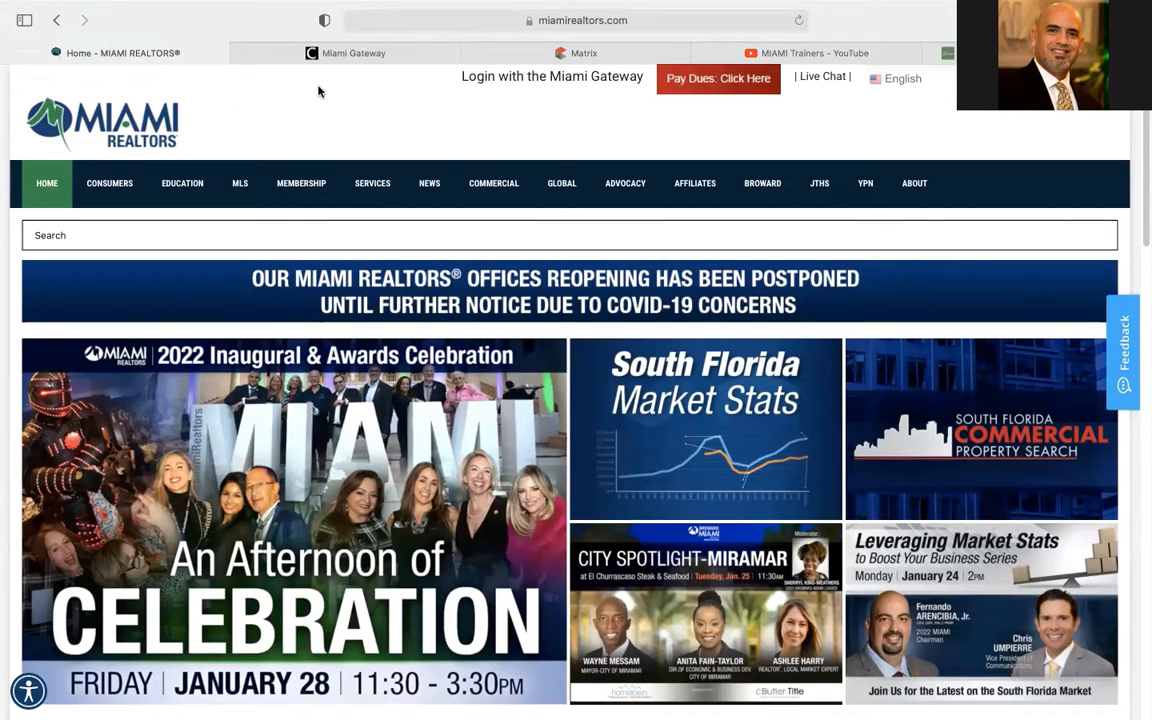
click(349, 54)
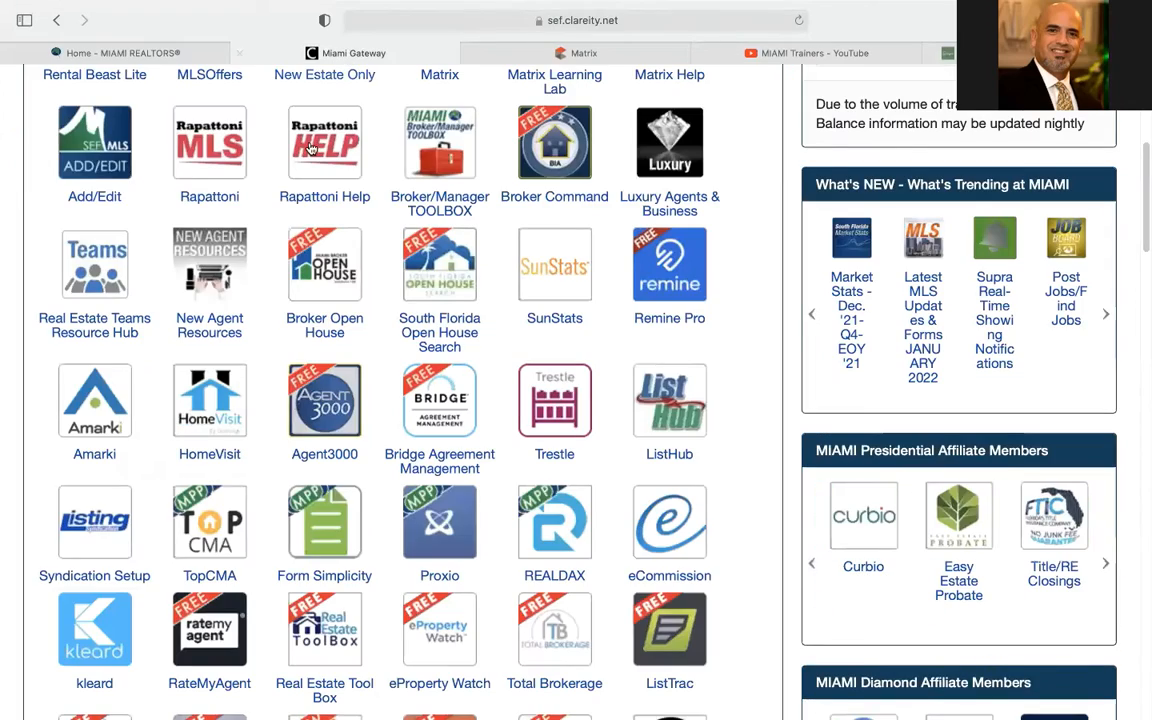
scroll(469, 316, up, 2)
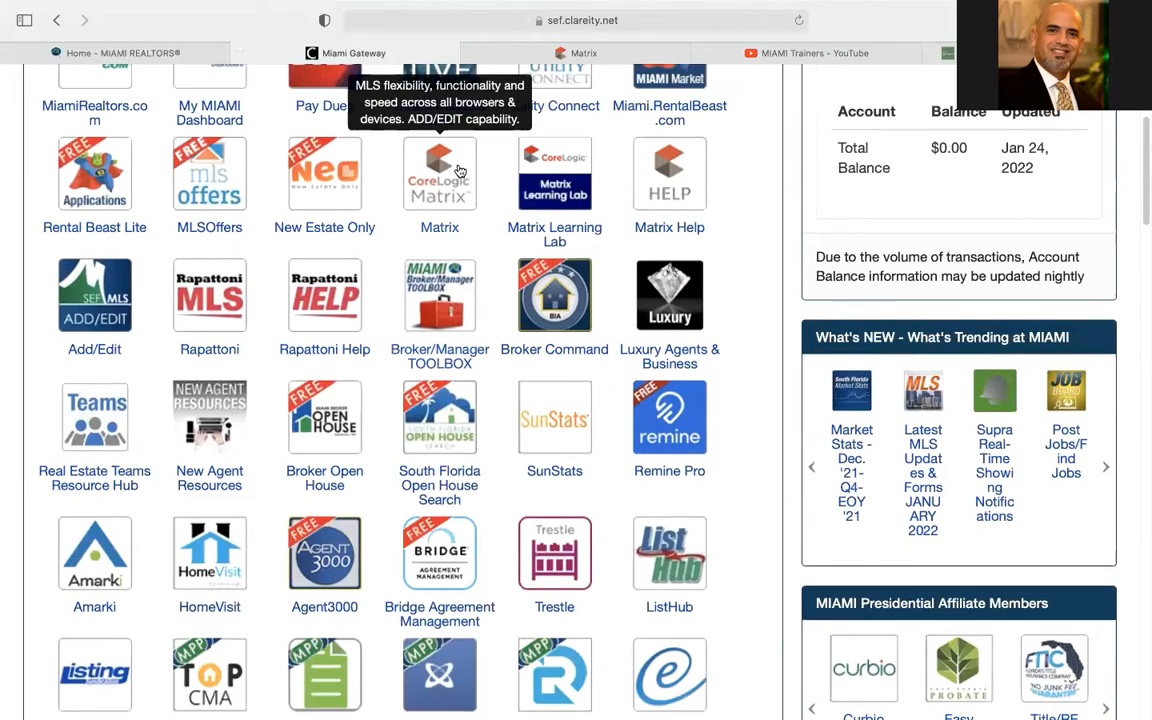
click(594, 58)
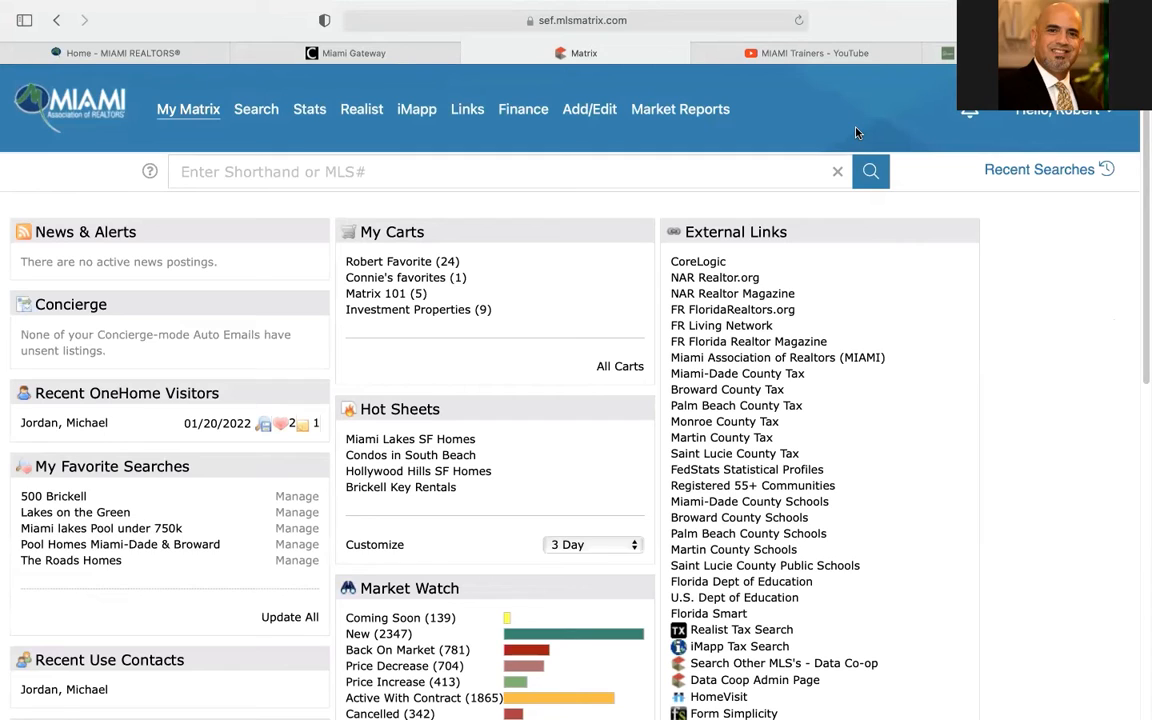
Preview the Add/Edit menu, then open the Hello user-name account menu in the header
mouse_move(594, 110)
click(1067, 113)
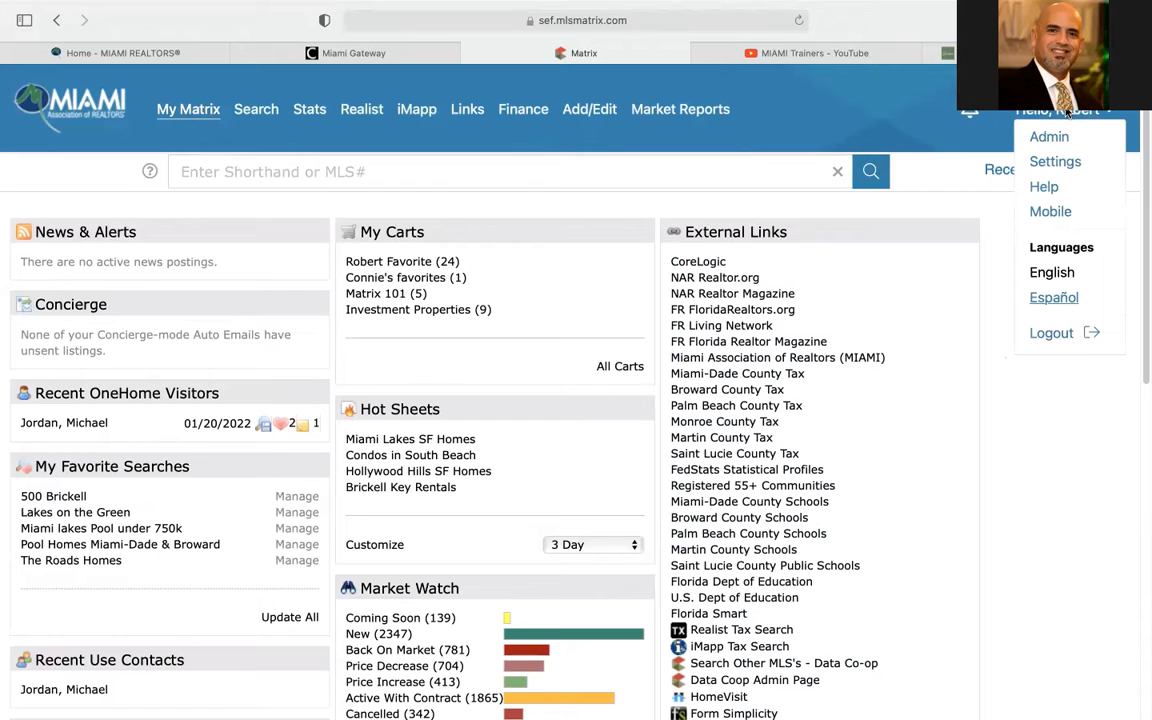
Visit the Matrix Settings page, then open the Matrix system Help
click(1053, 163)
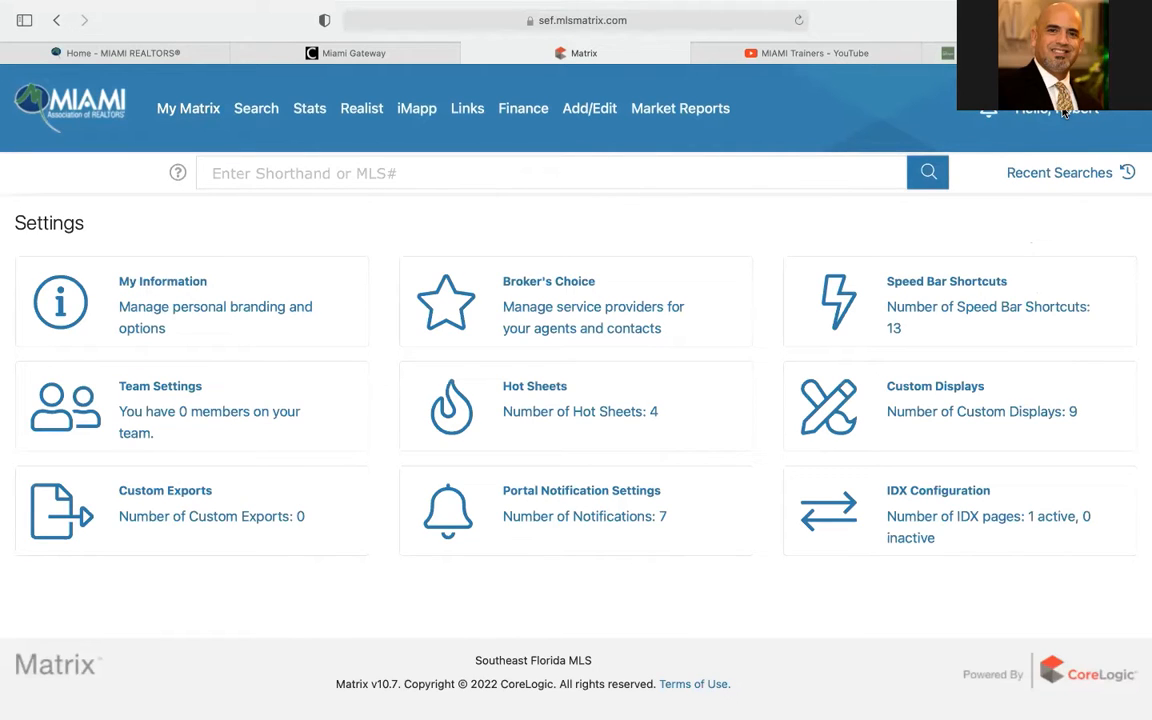
click(1063, 113)
click(1048, 207)
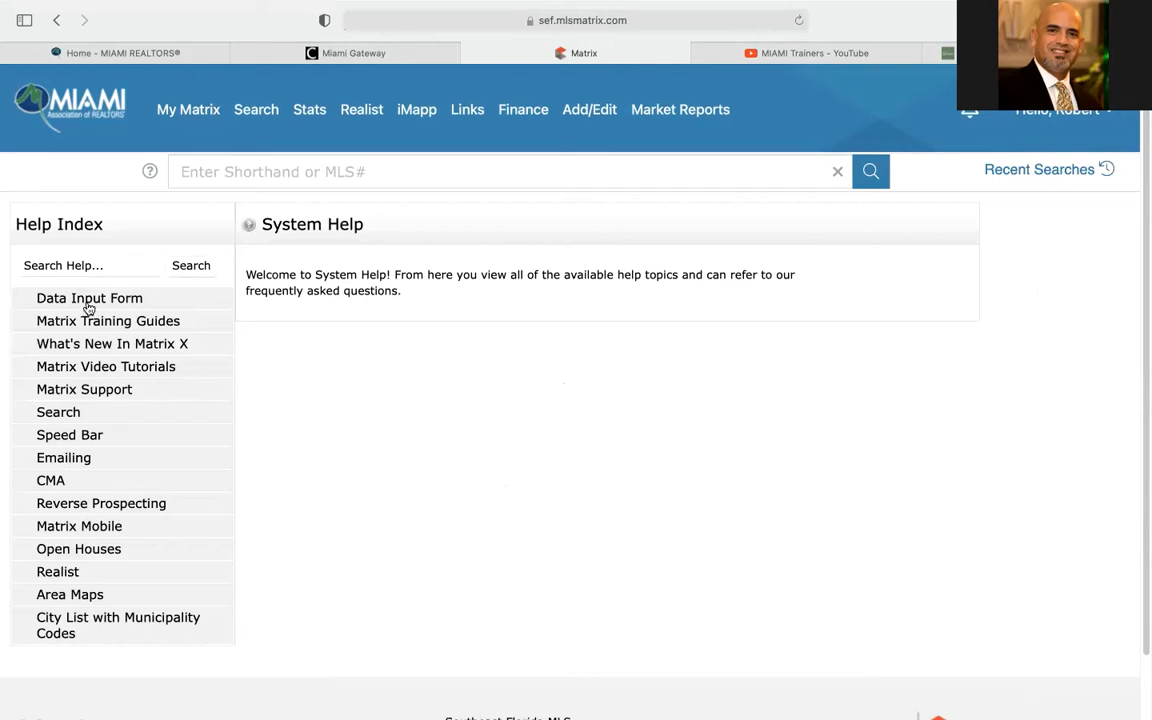
Open the RE1 Single Family/Mobile Homes PDF from Data Input Form > Miami Paper Input Forms
click(91, 302)
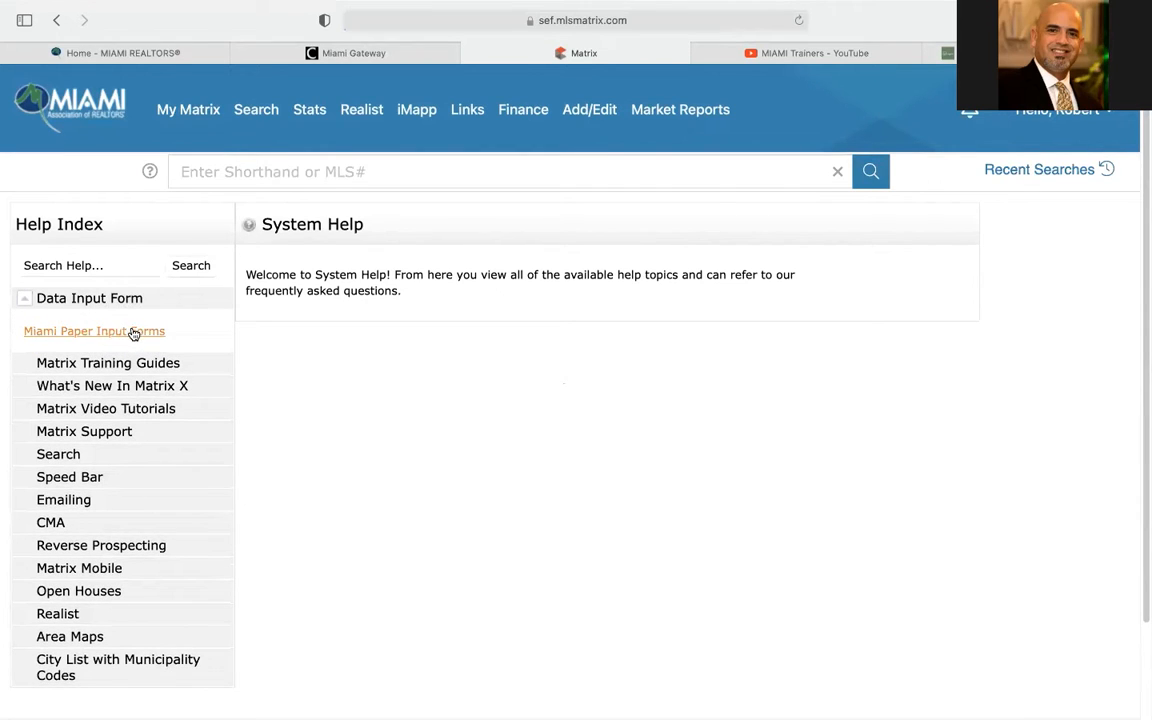
click(95, 332)
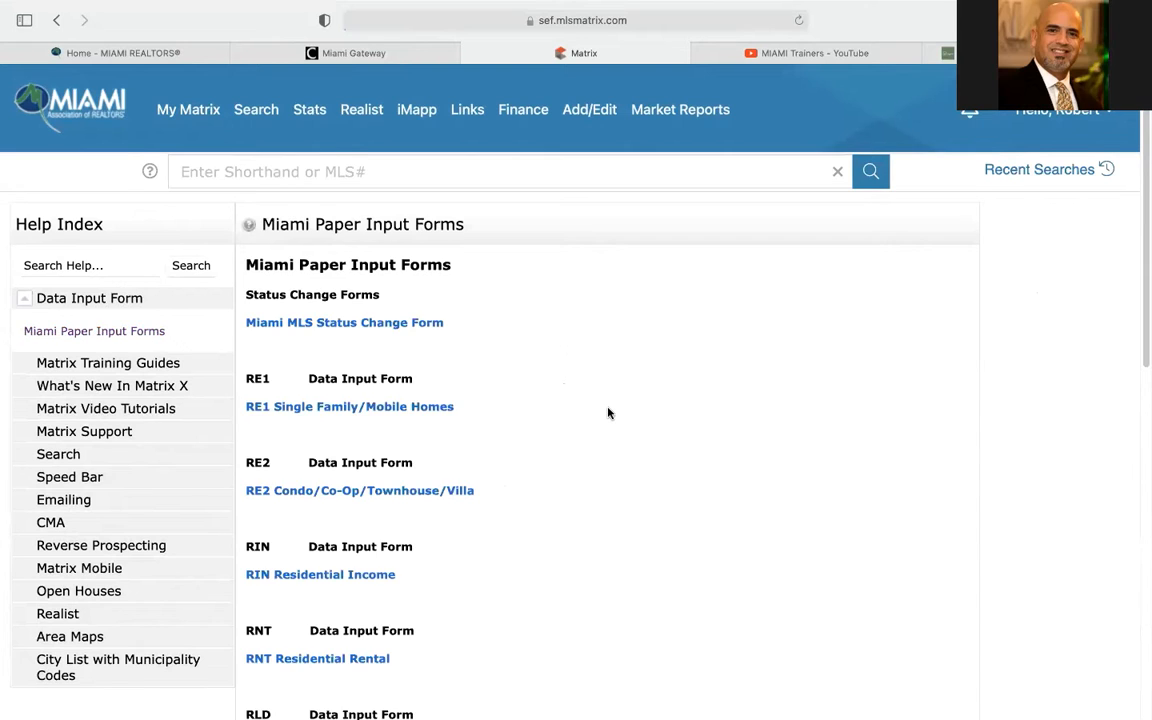
scroll(608, 413, down, 3)
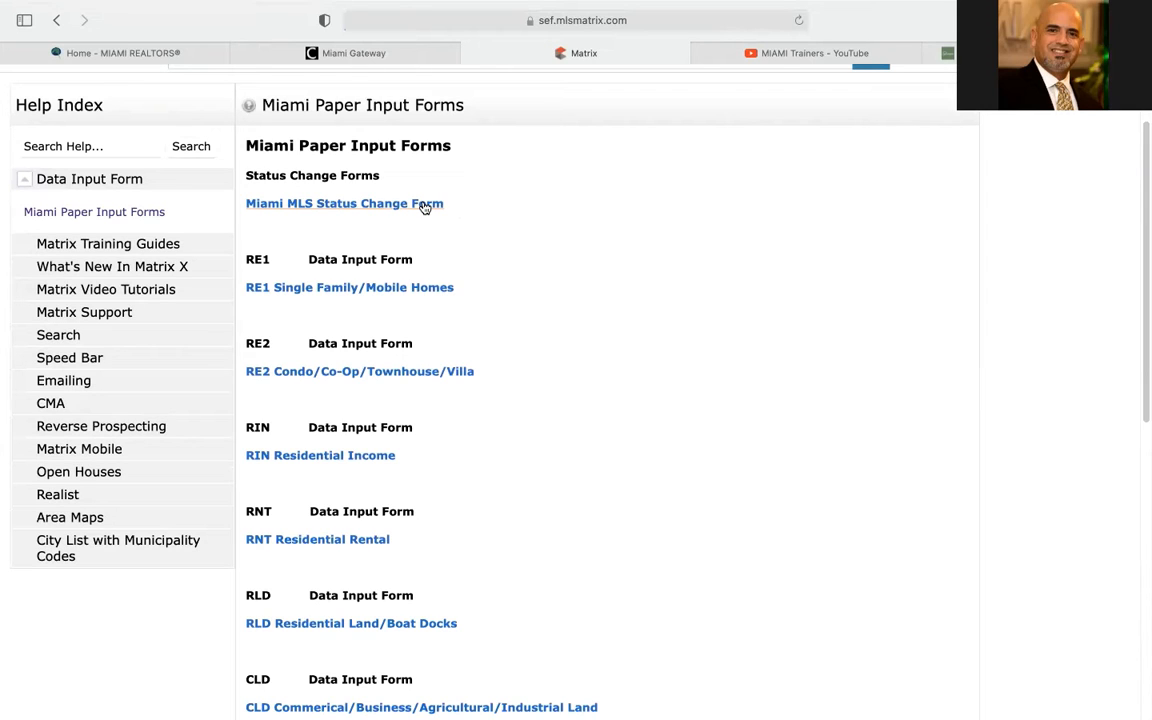
scroll(352, 302, down, 2)
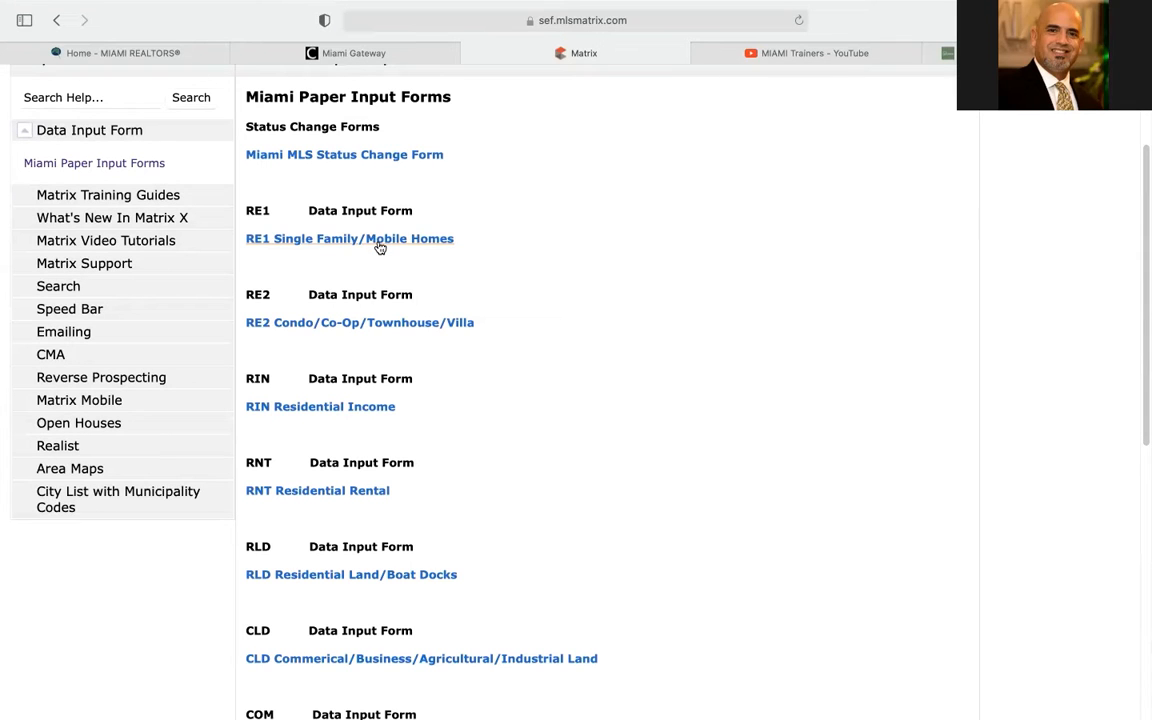
click(379, 242)
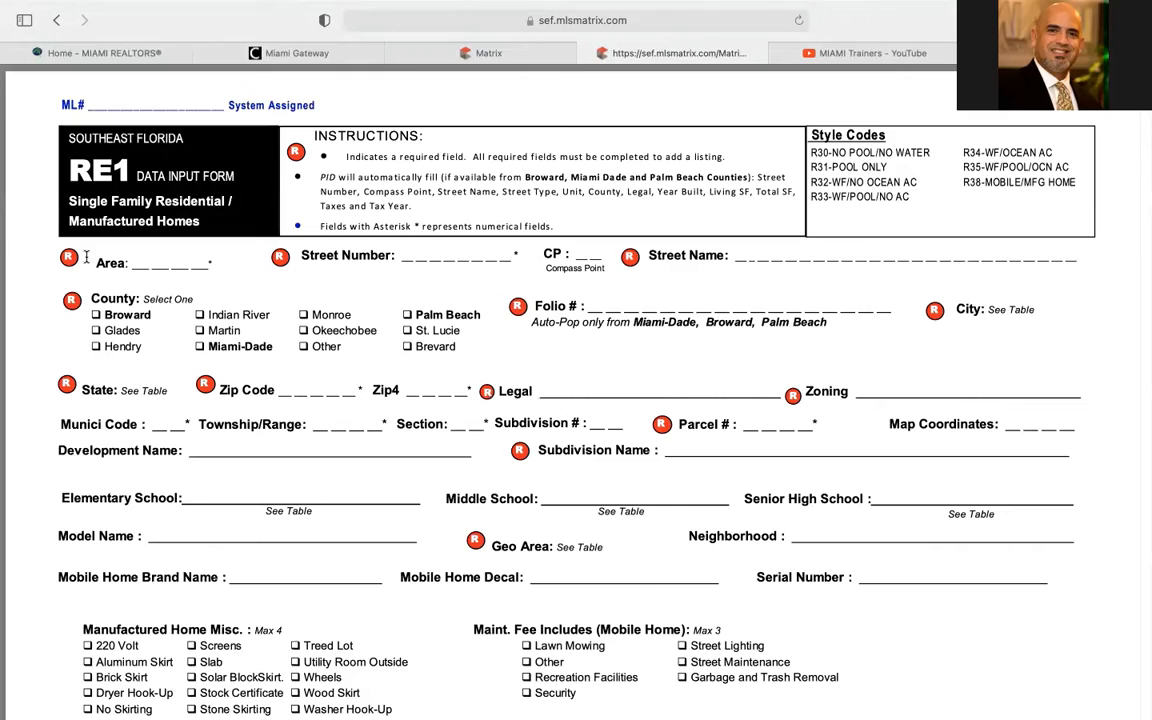
Review the RE1 PDF form's pages, then close its tab
scroll(150, 390, down, 5)
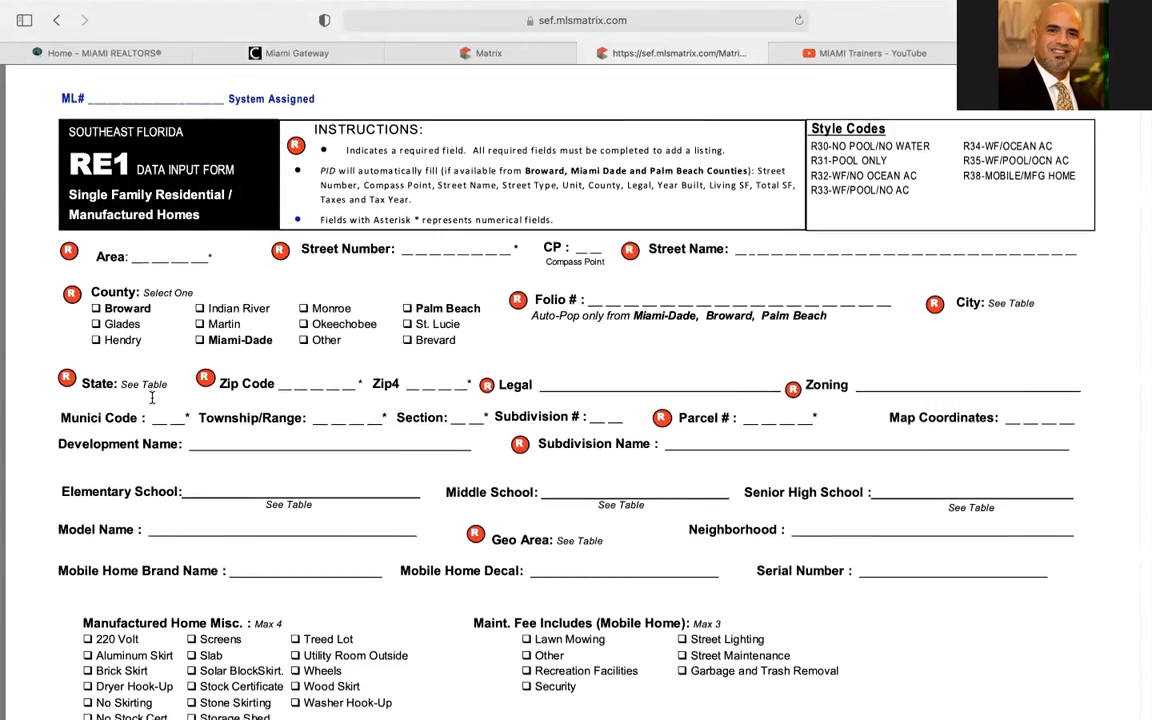
scroll(160, 393, down, 6)
scroll(160, 391, up, 10)
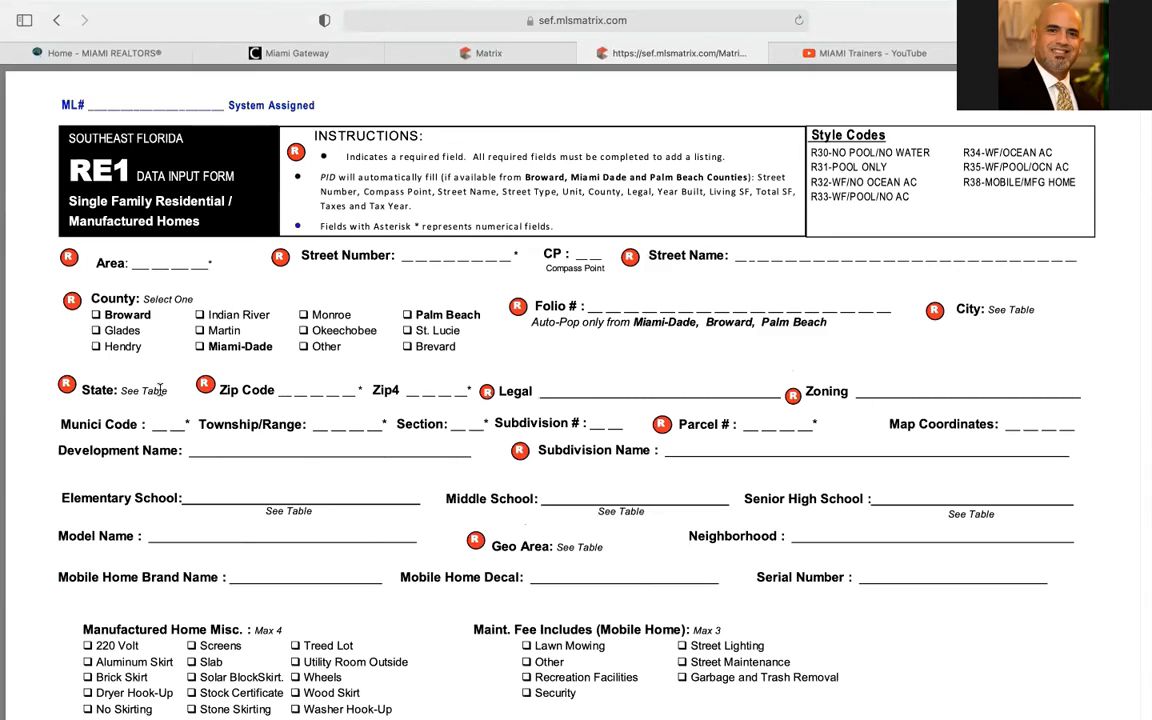
scroll(160, 390, down, 4)
scroll(160, 389, down, 5)
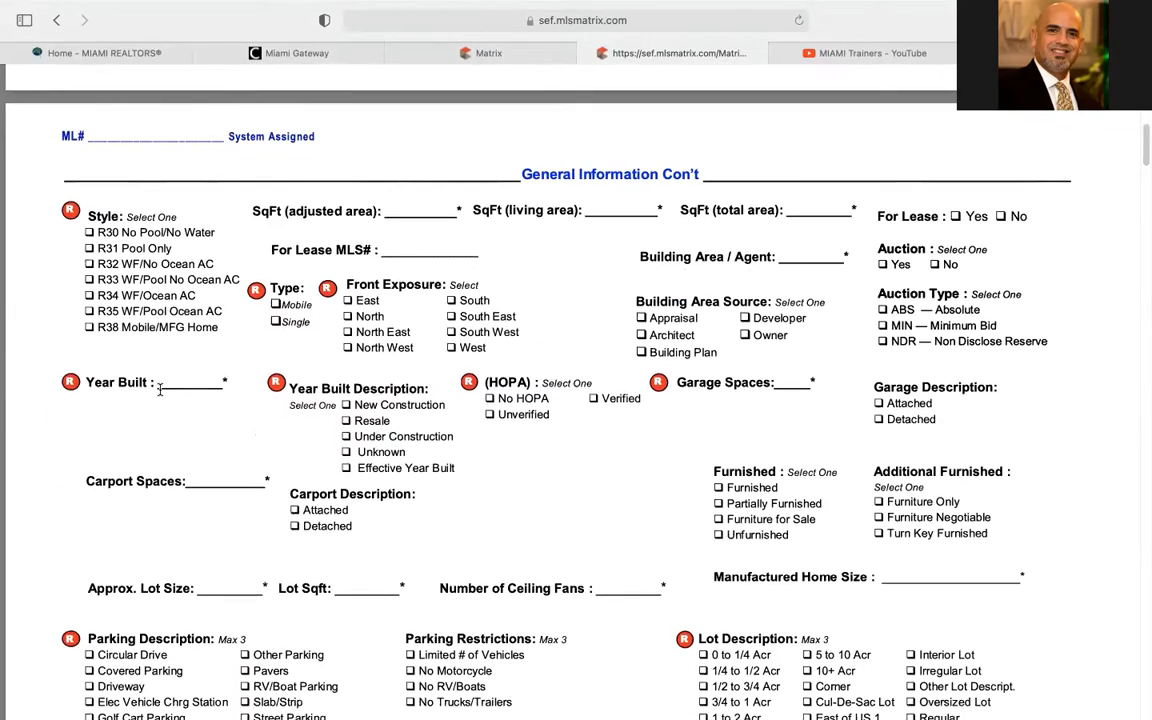
scroll(160, 389, down, 6)
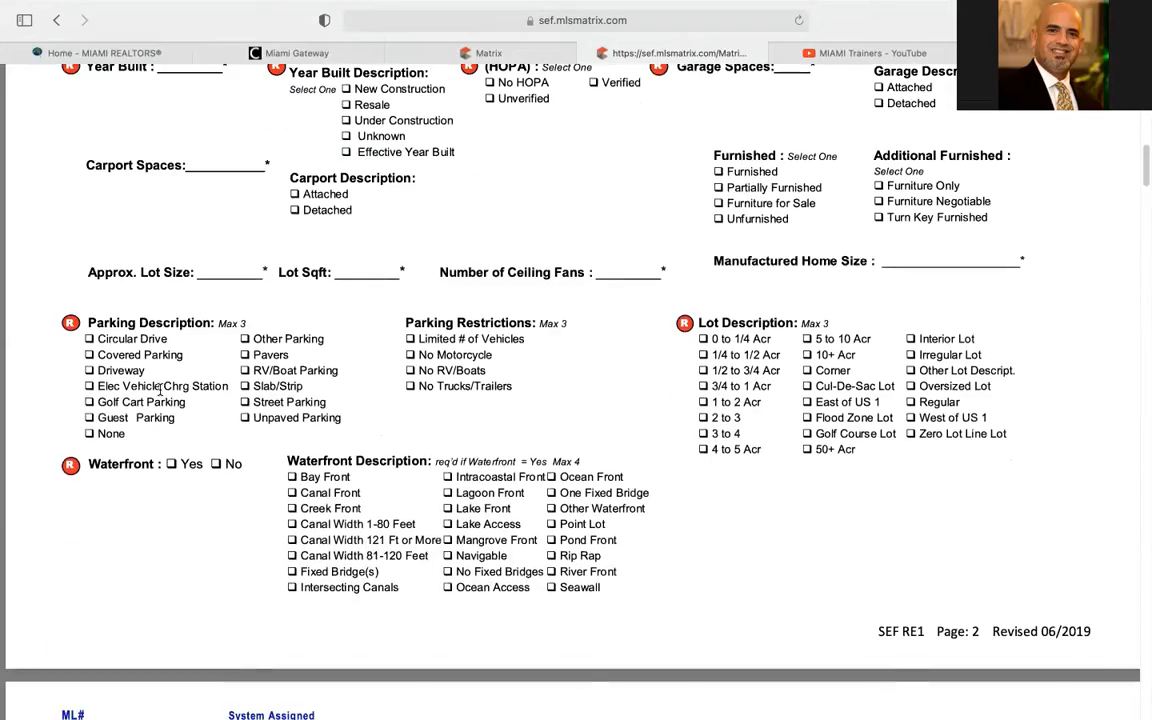
scroll(160, 389, up, 9)
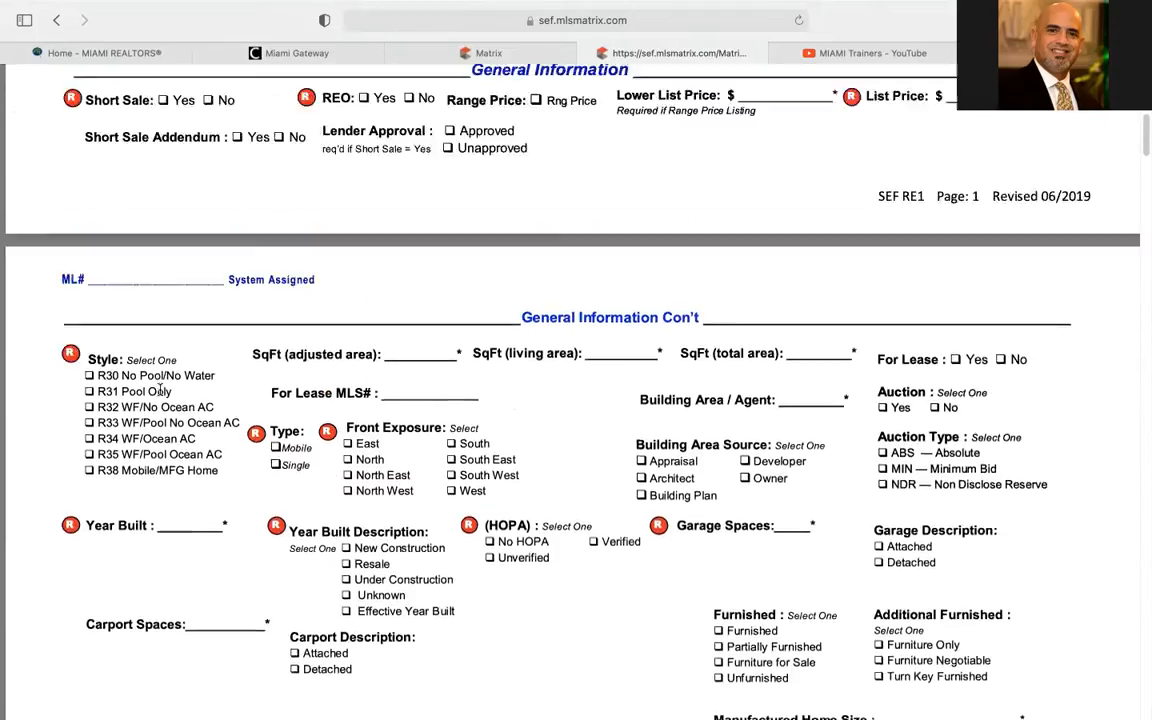
scroll(160, 389, up, 18)
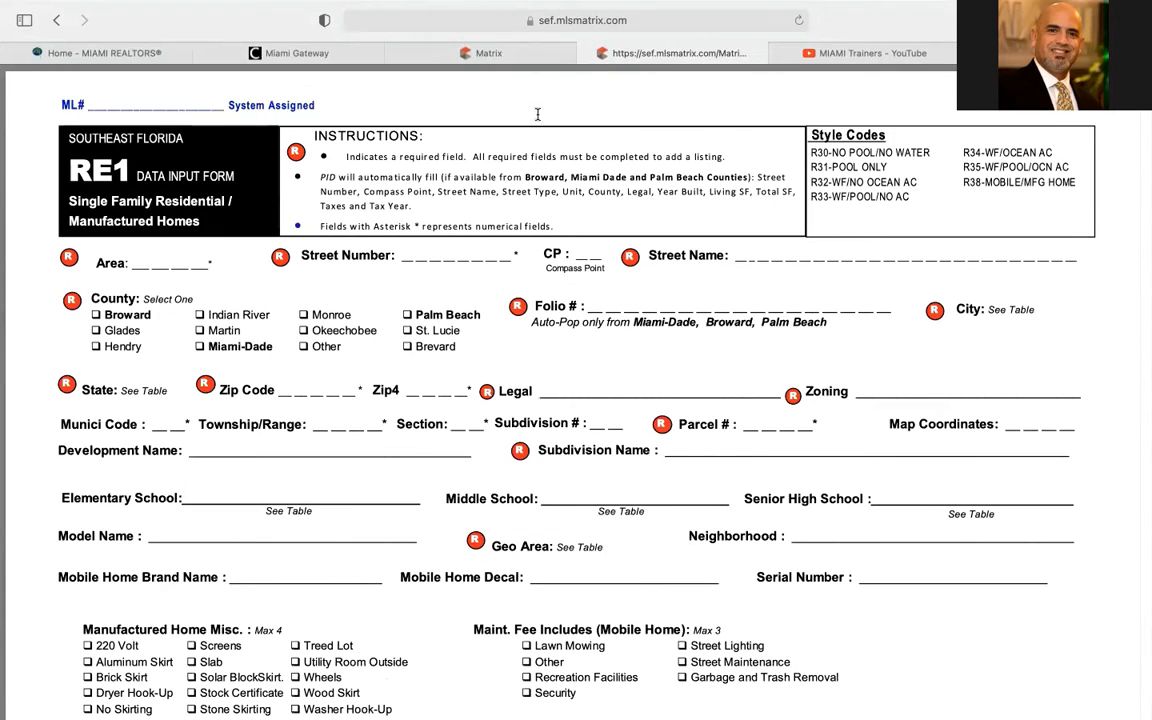
click(590, 52)
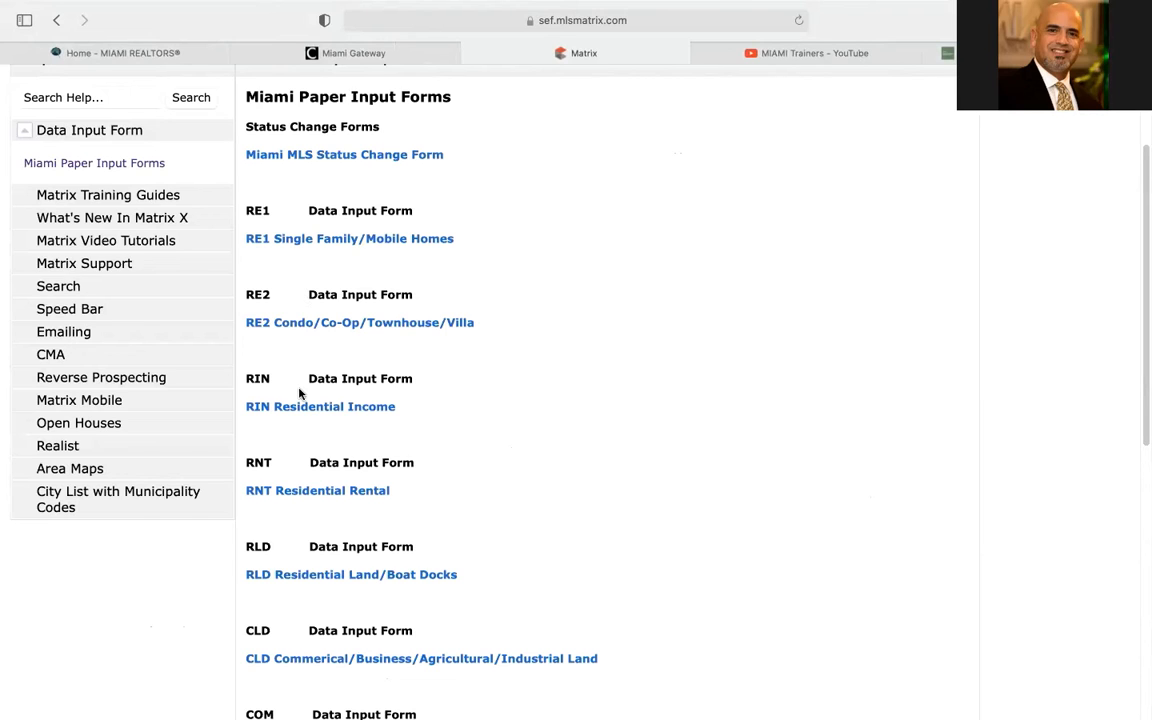
scroll(300, 395, down, 3)
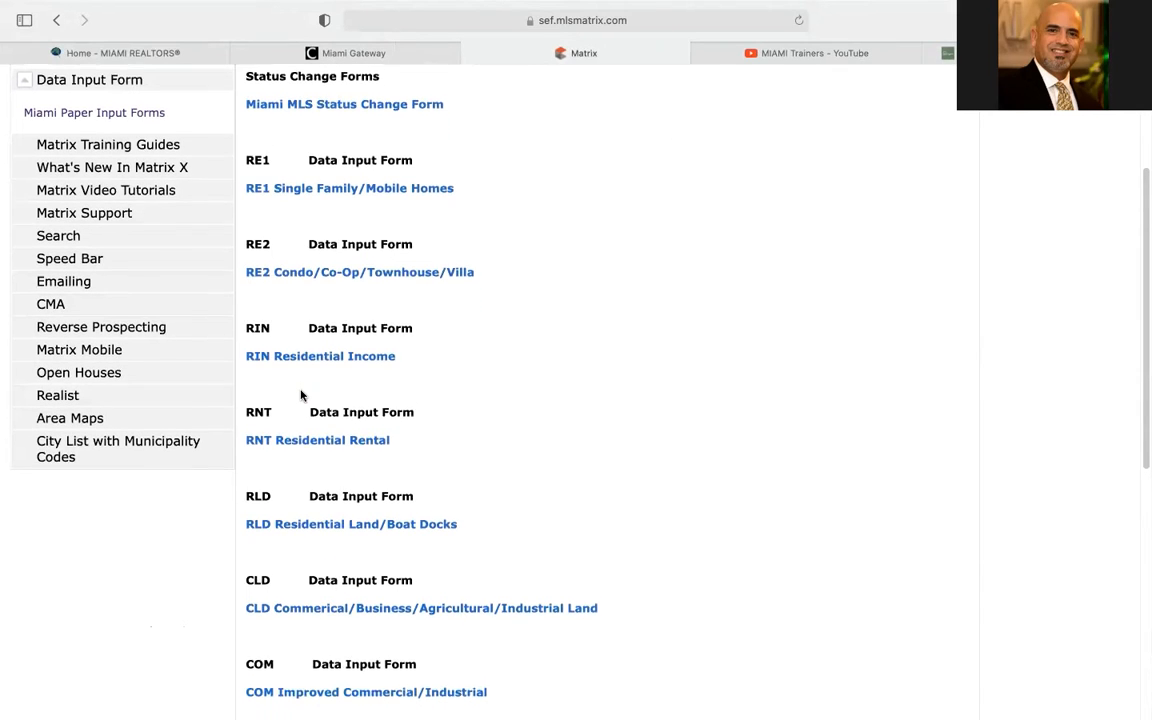
scroll(304, 385, down, 2)
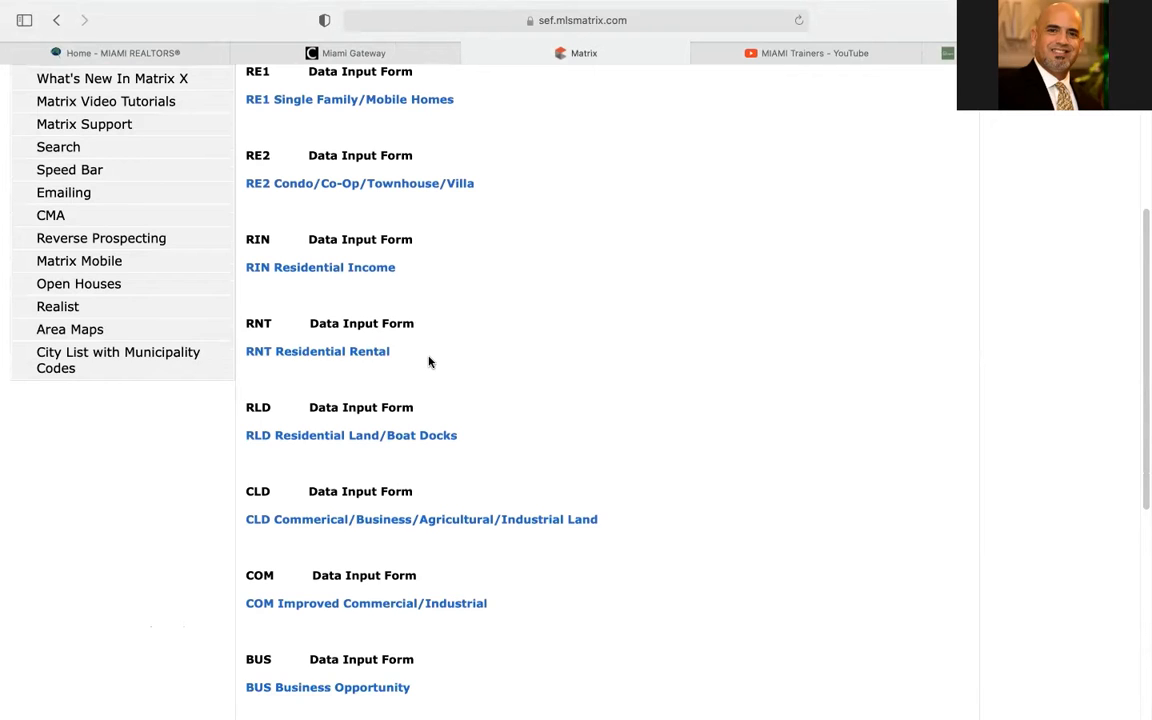
scroll(428, 361, down, 5)
scroll(428, 361, down, 1)
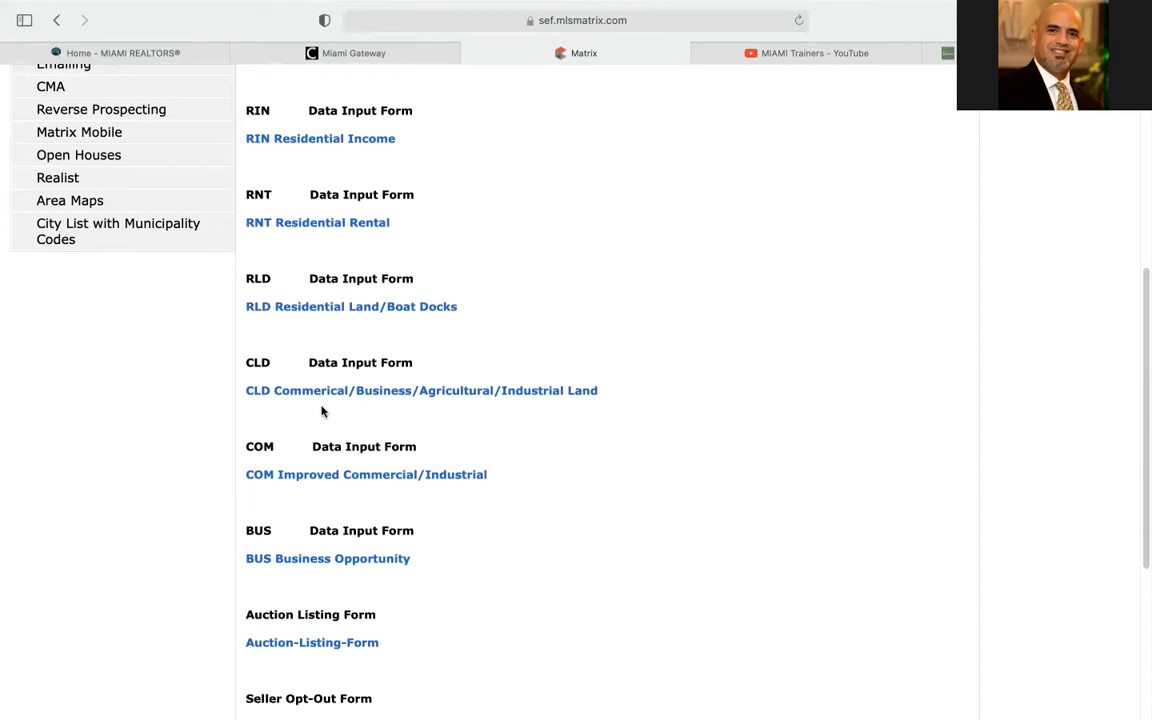
scroll(321, 411, down, 3)
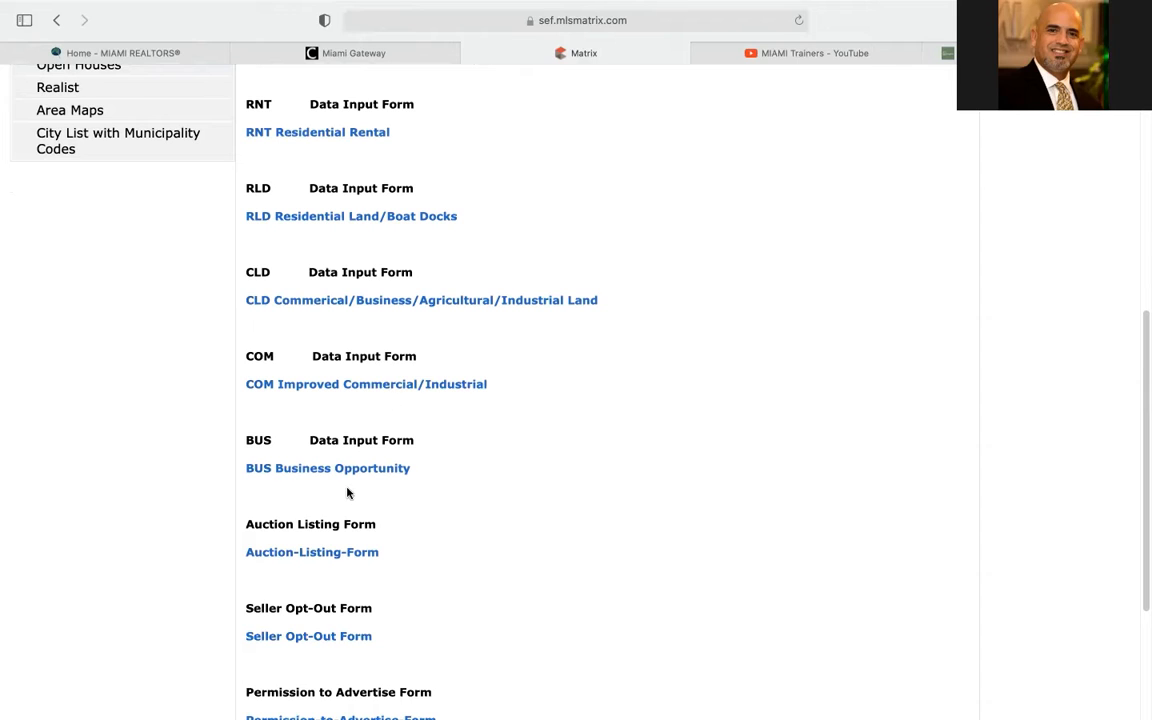
scroll(350, 491, down, 5)
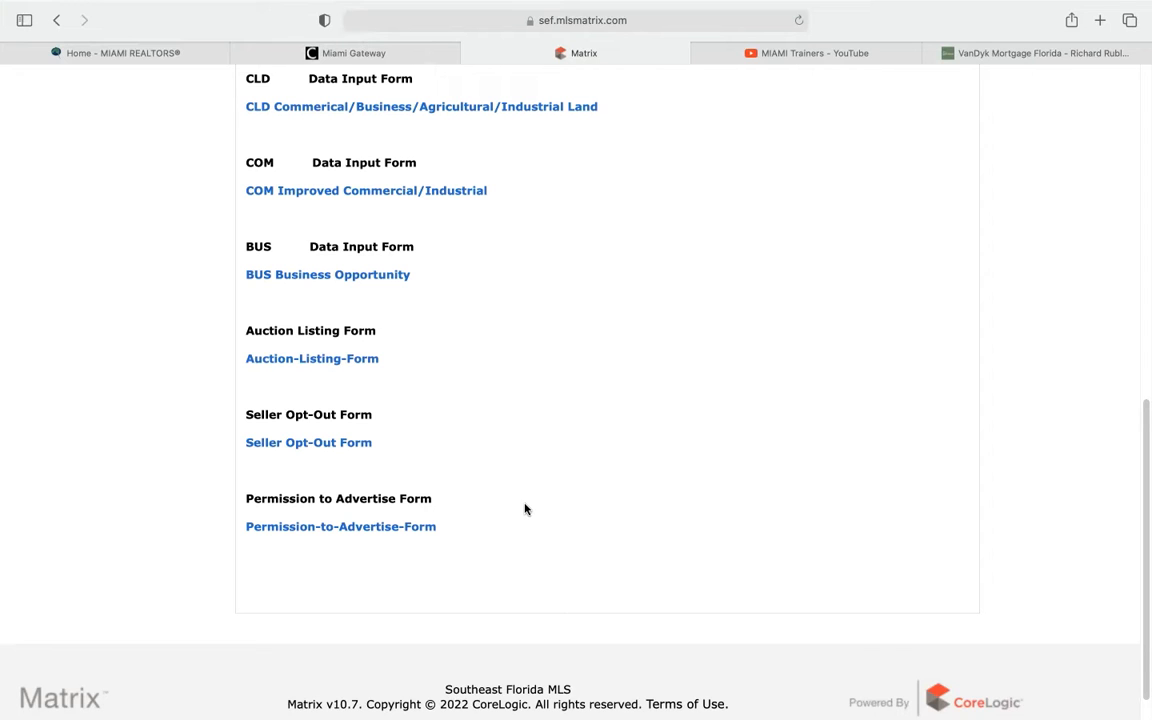
scroll(525, 509, up, 10)
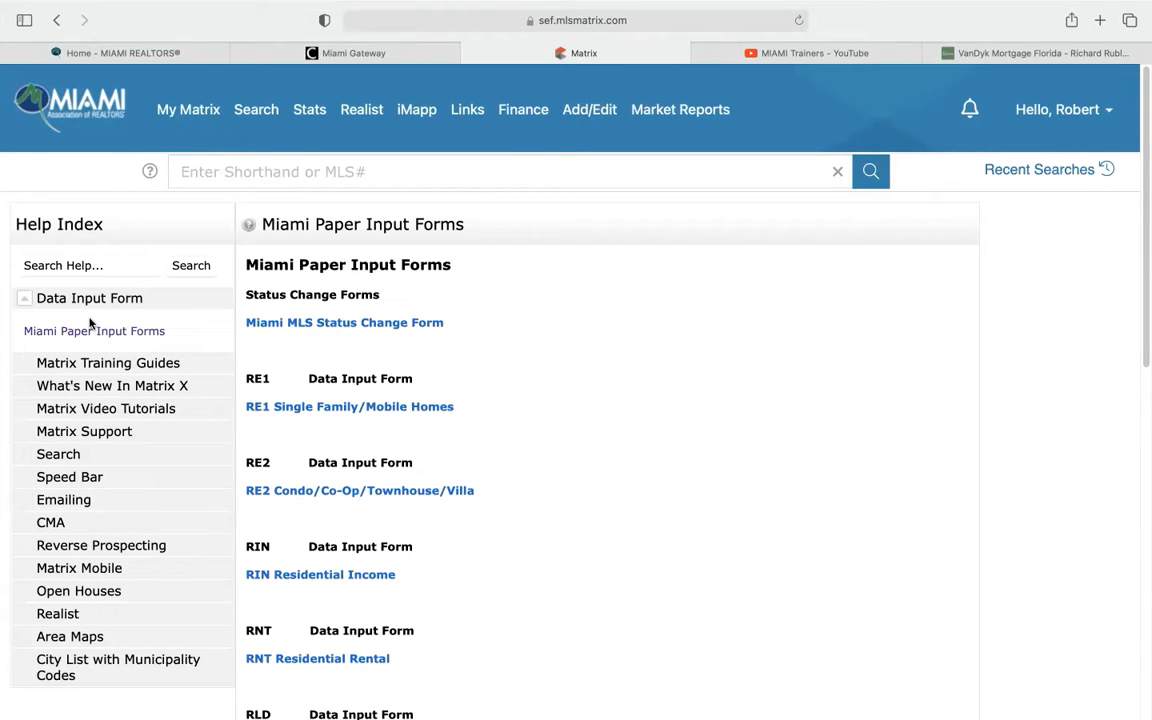
From the dashboard, go to Add/Edit listing input and choose Add new under Listings
click(1053, 111)
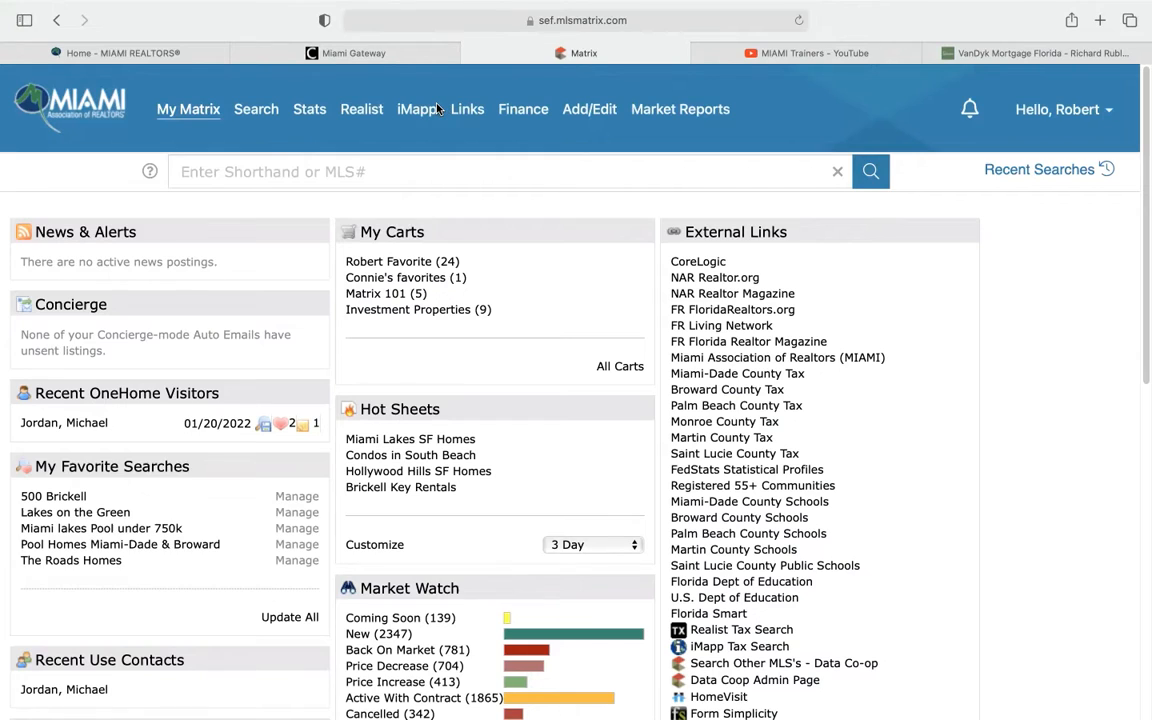
click(188, 109)
mouse_move(595, 110)
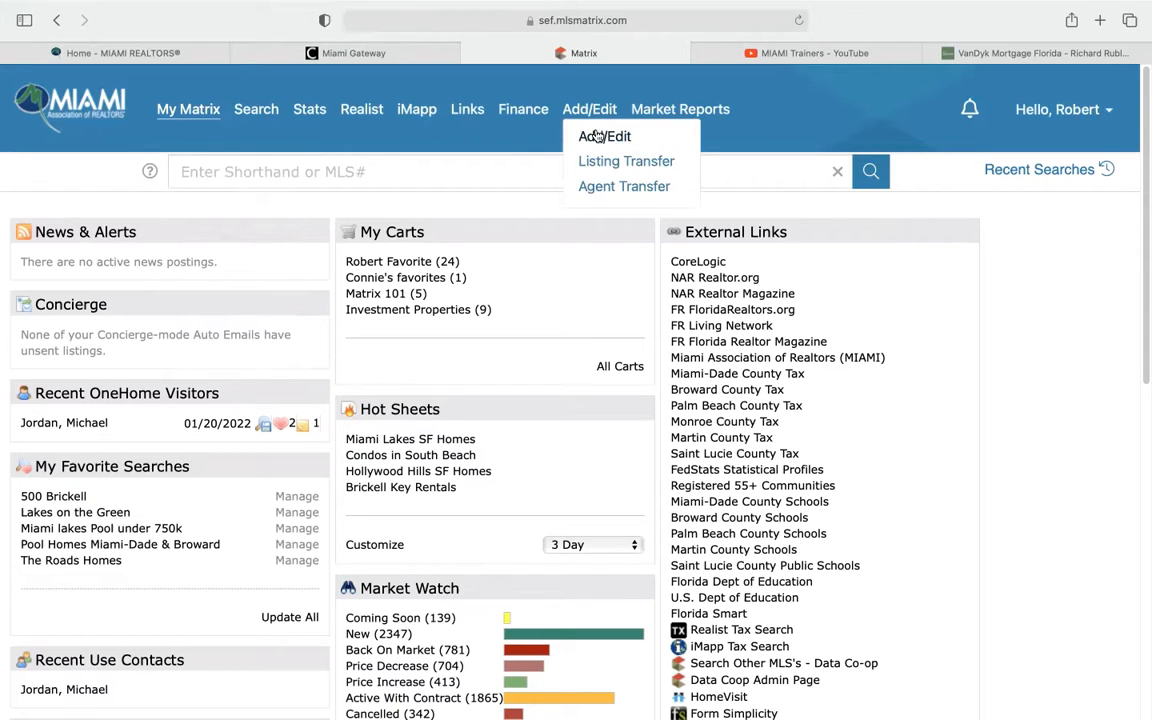
click(597, 136)
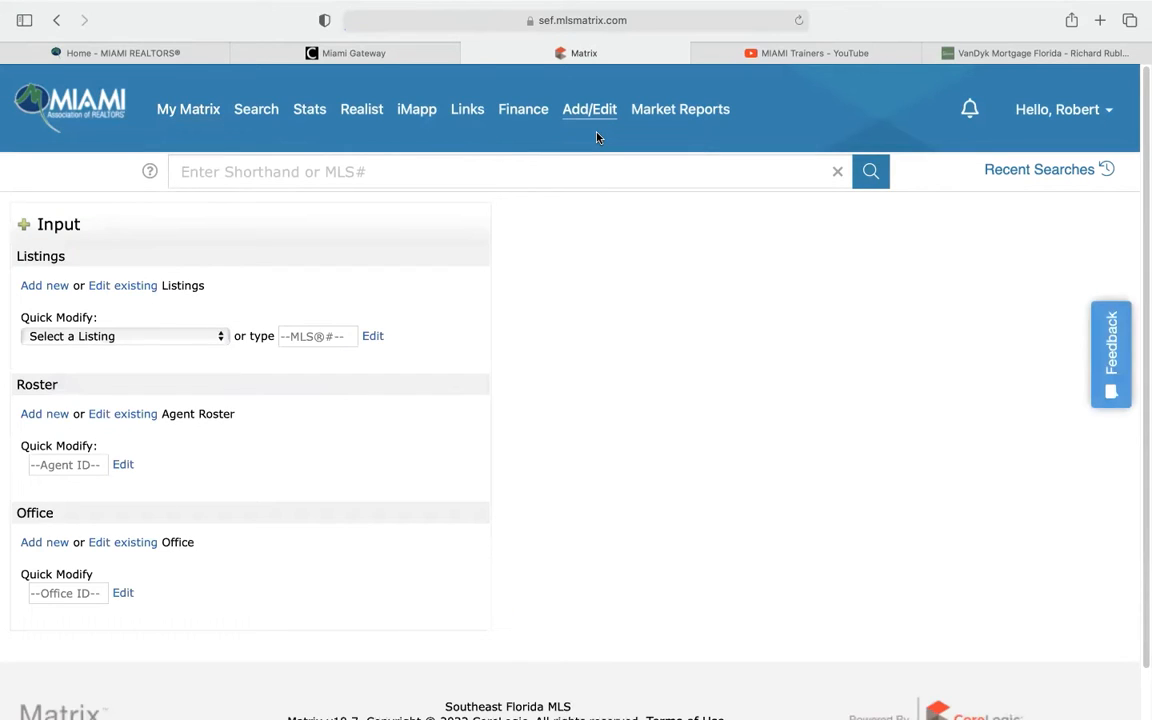
click(53, 287)
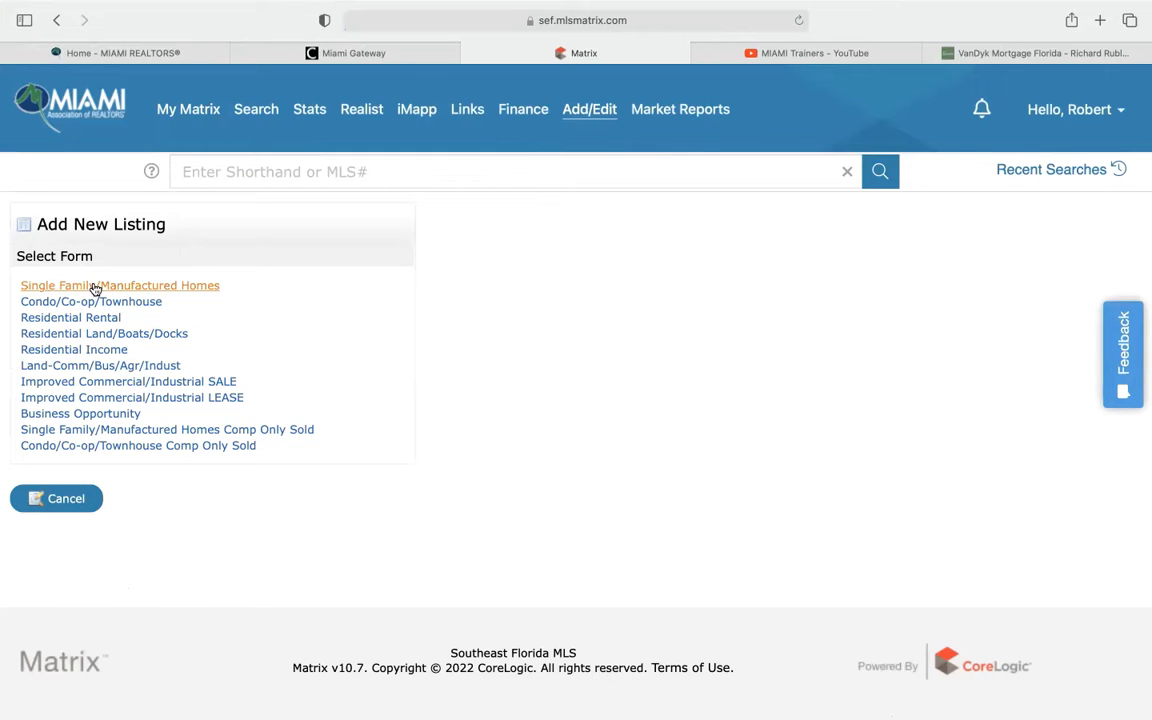
click(95, 287)
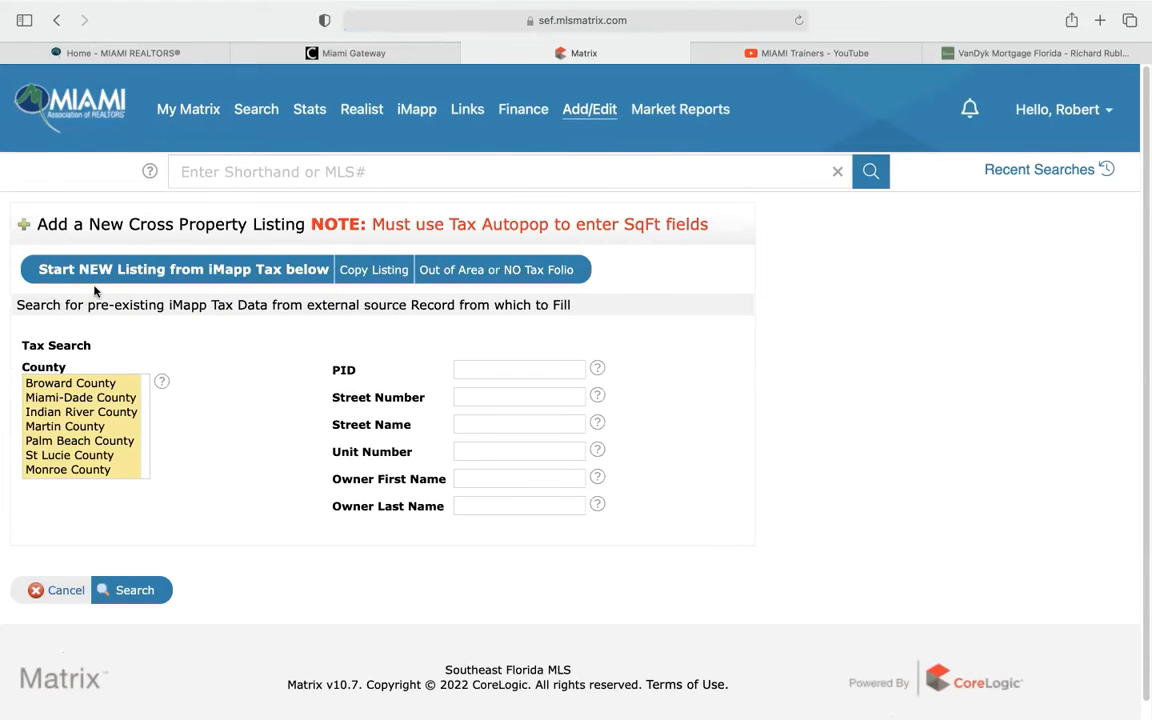
click(60, 397)
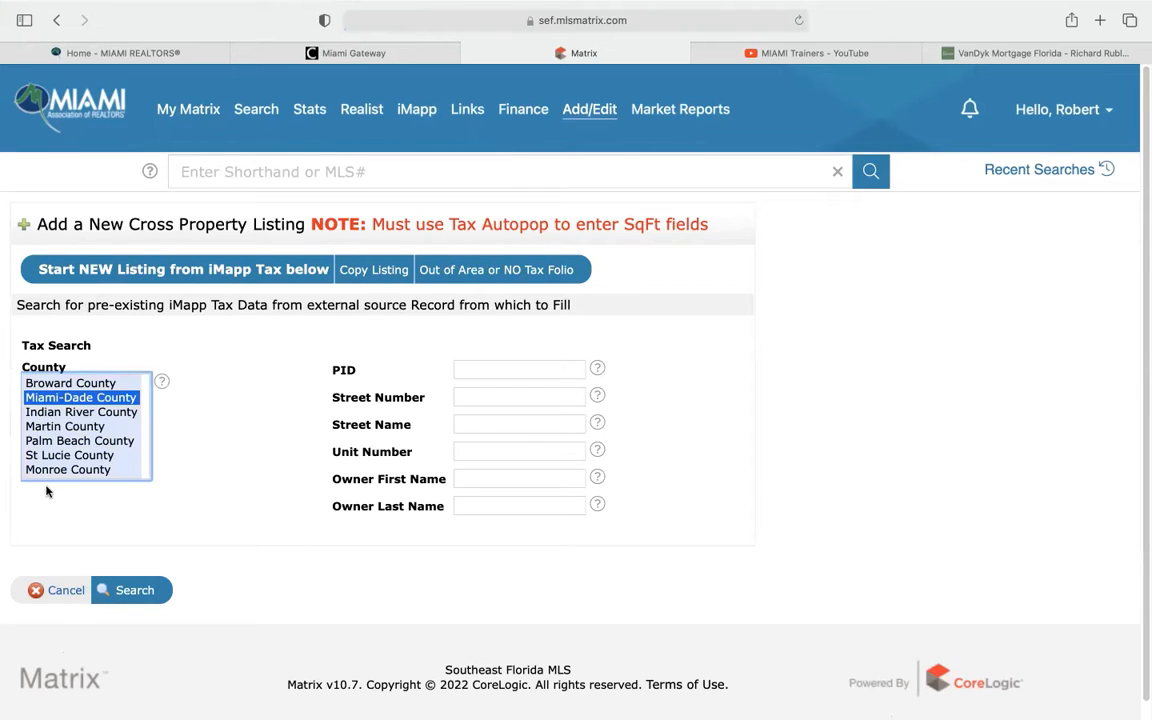
click(489, 399)
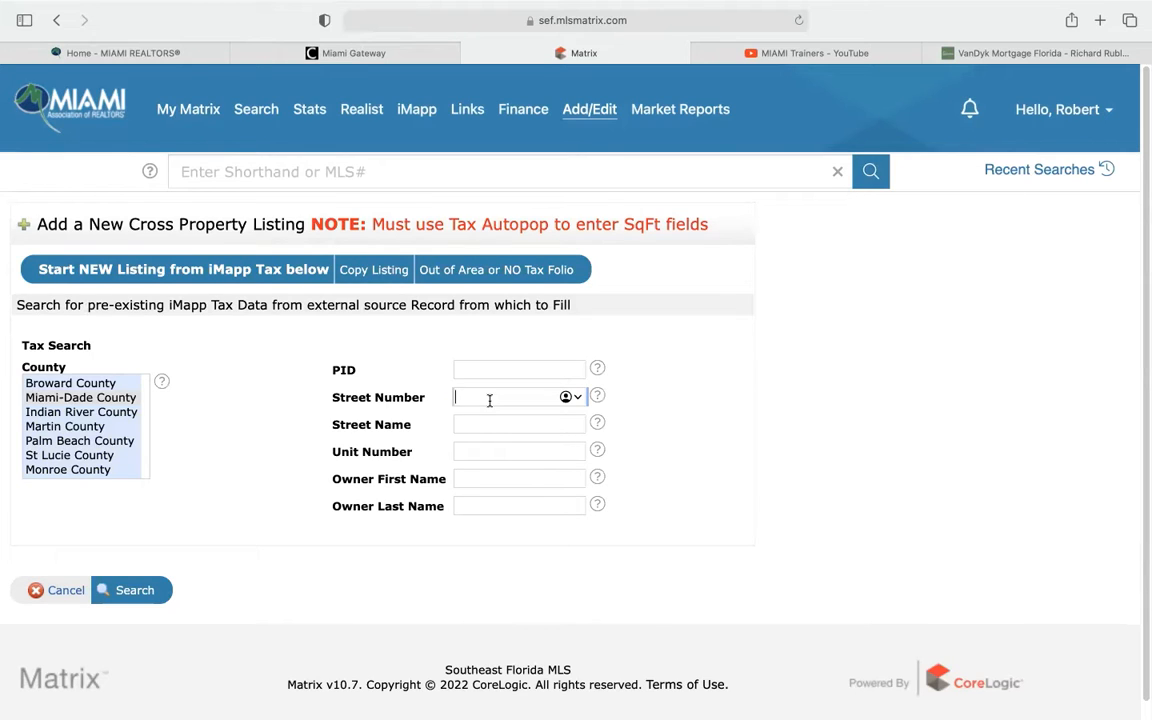
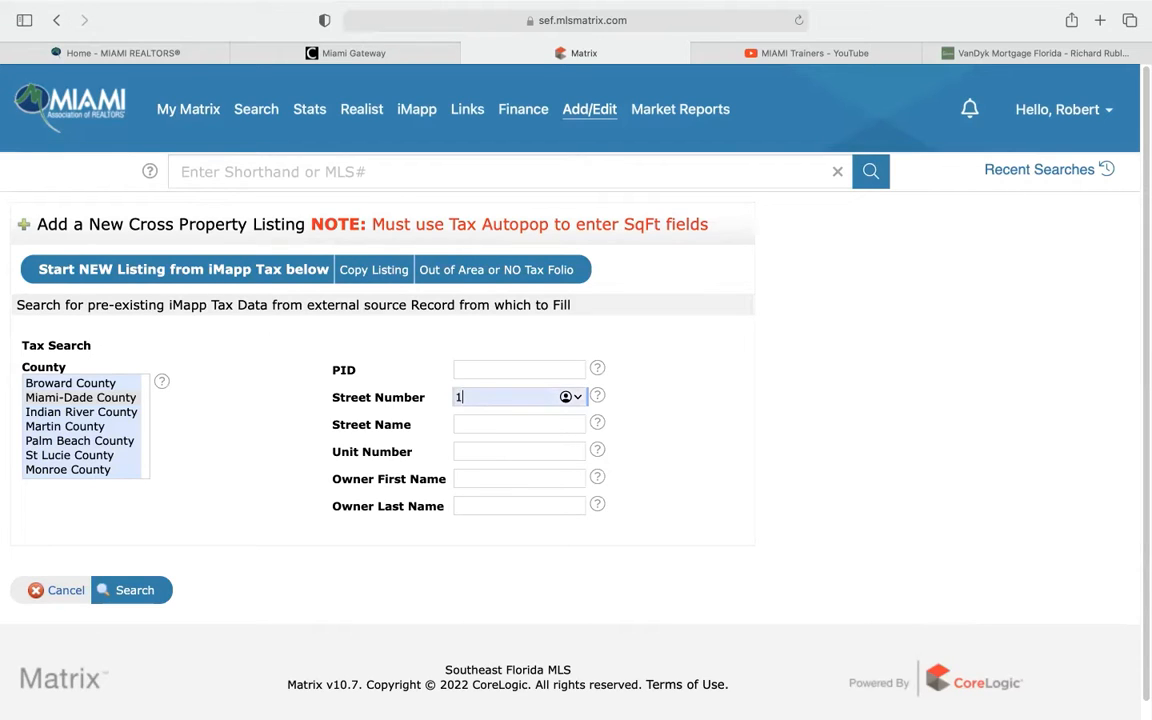
click(471, 427)
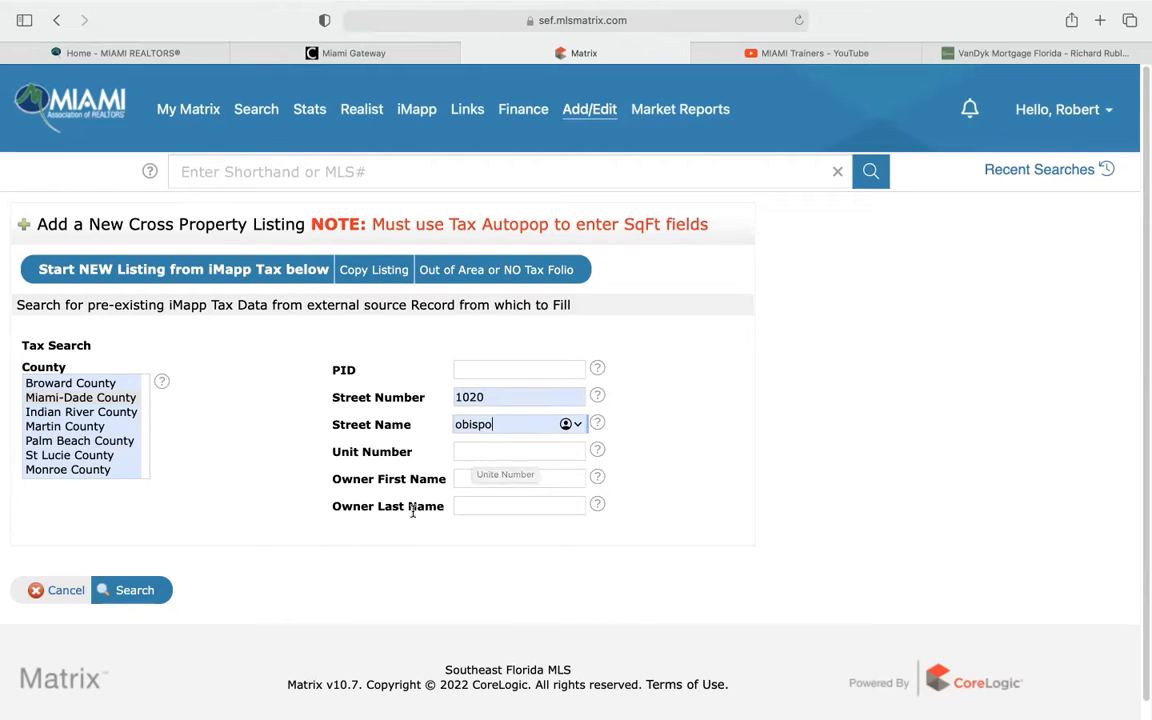
click(147, 591)
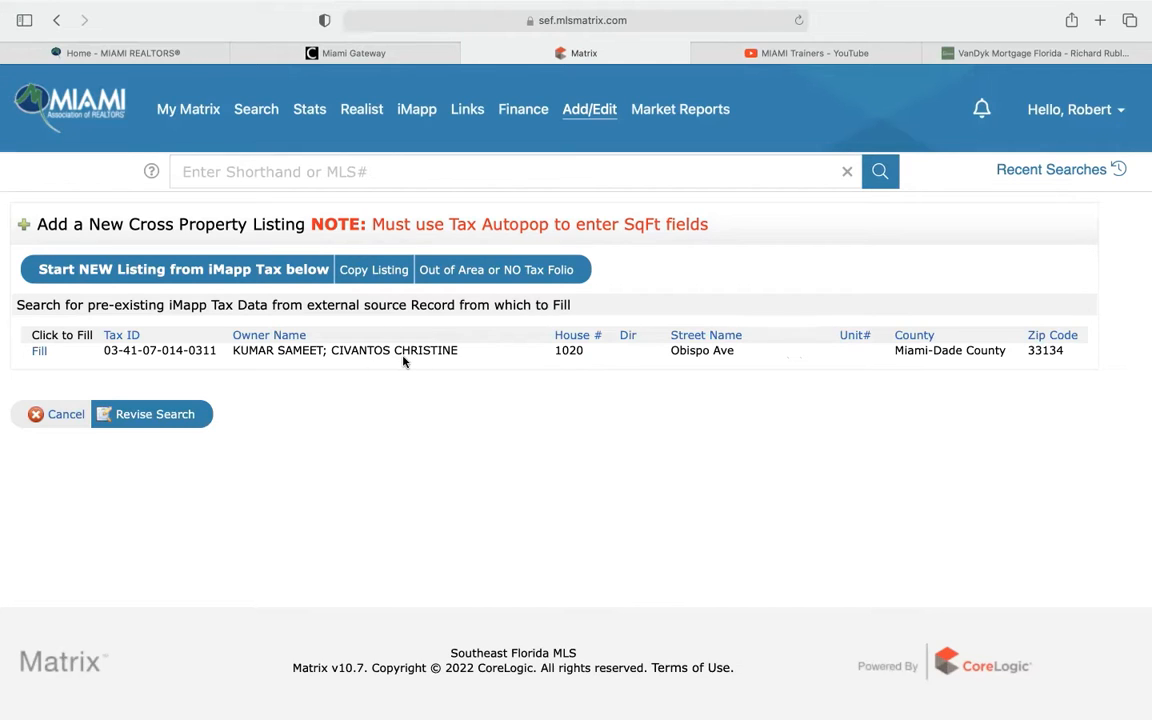
click(40, 352)
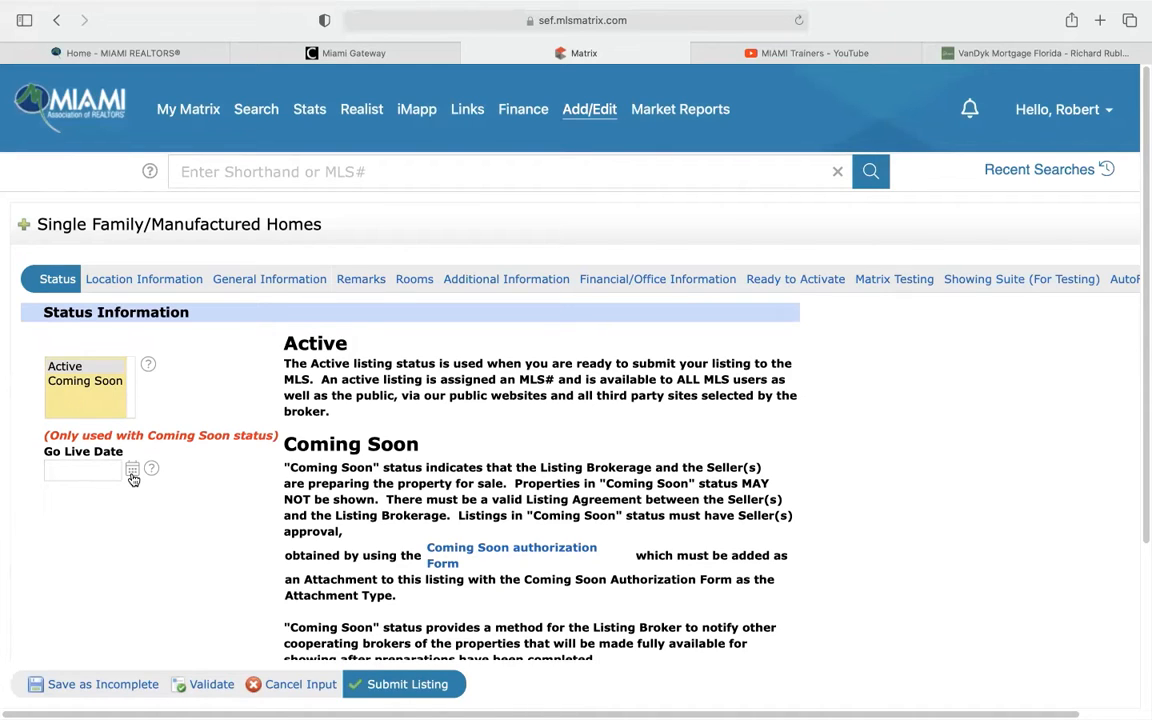
Review the prefilled Location Information fields, highlighting the 41 in the Folio #
click(145, 281)
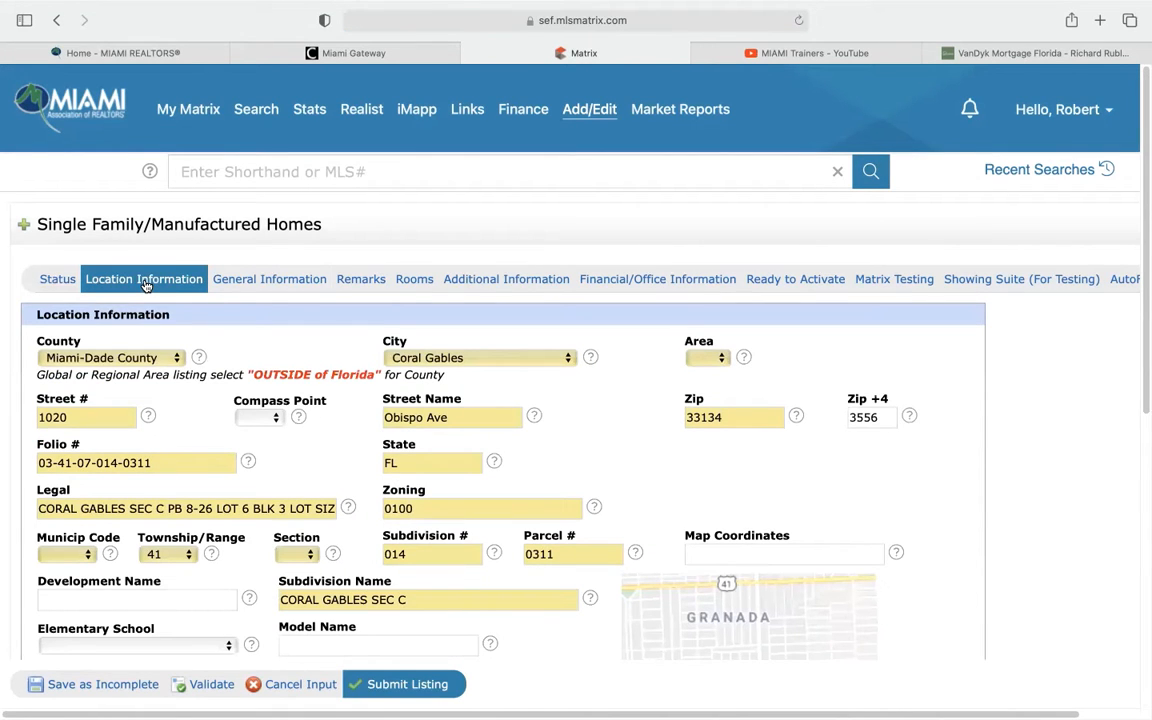
scroll(247, 331, down, 1)
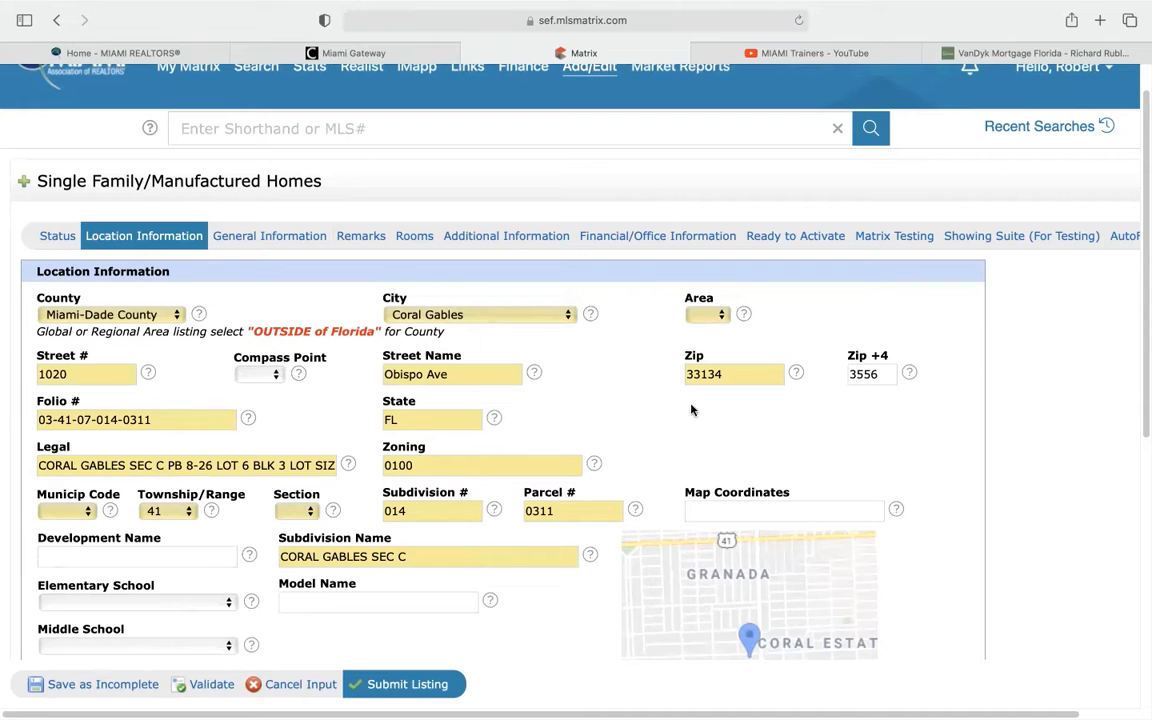
scroll(358, 407, down, 1)
scroll(358, 407, down, 6)
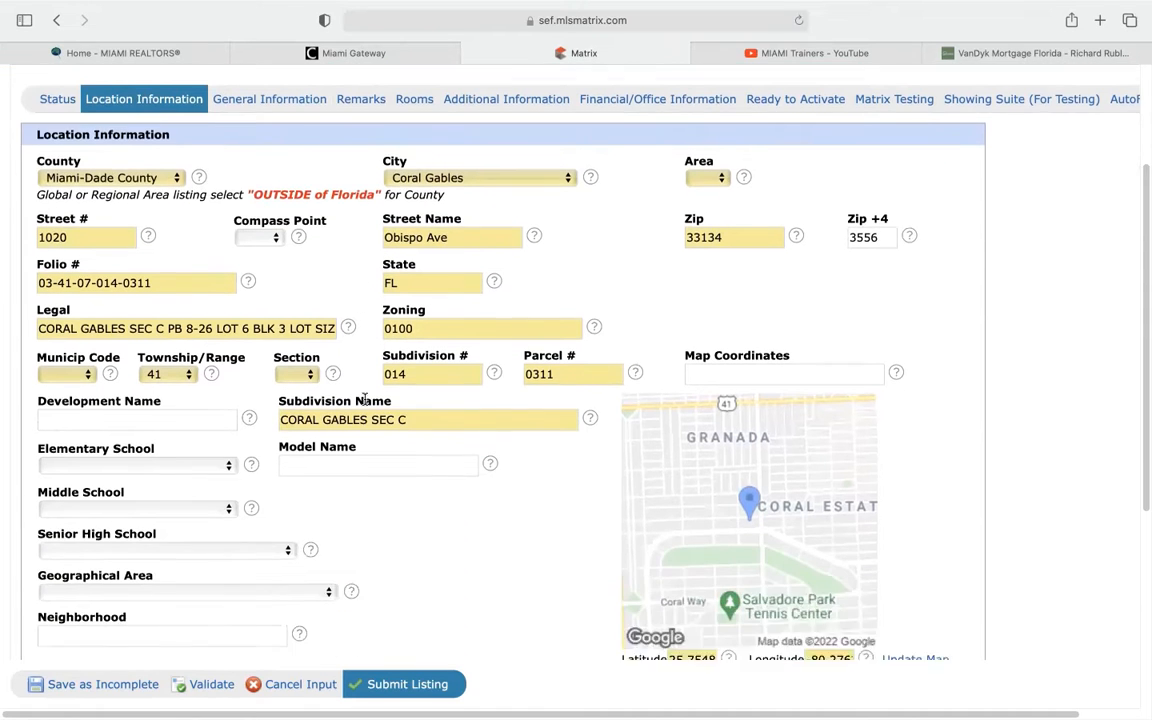
scroll(420, 379, up, 8)
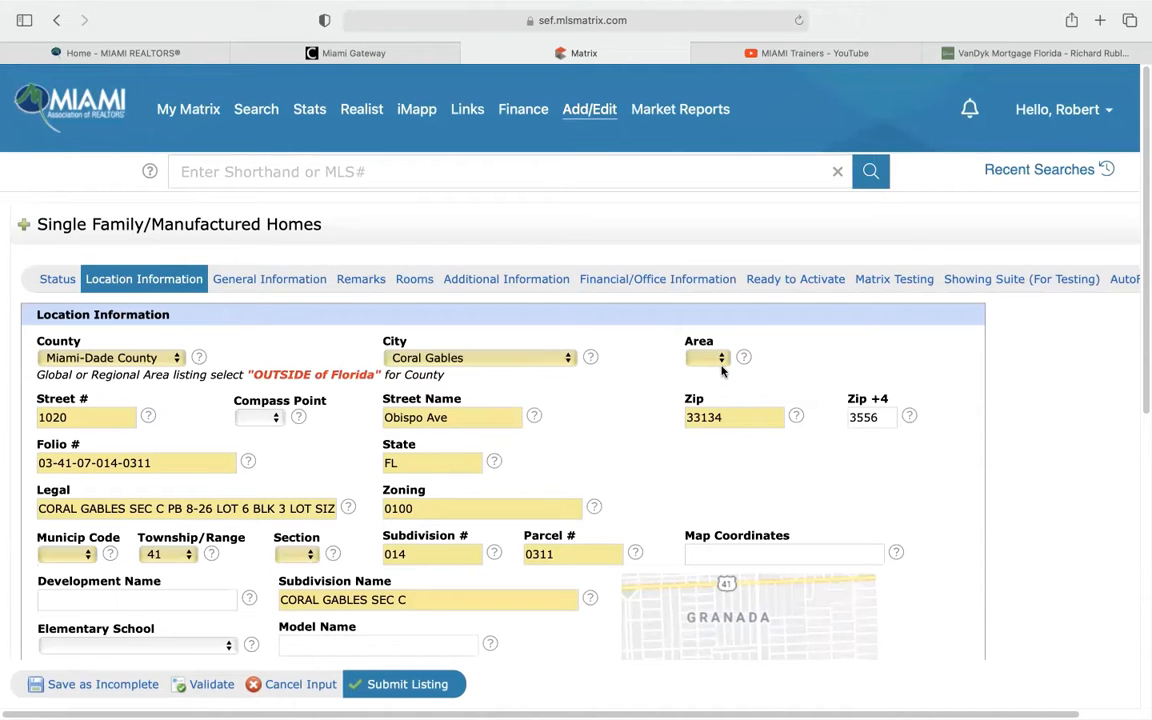
scroll(722, 371, down, 2)
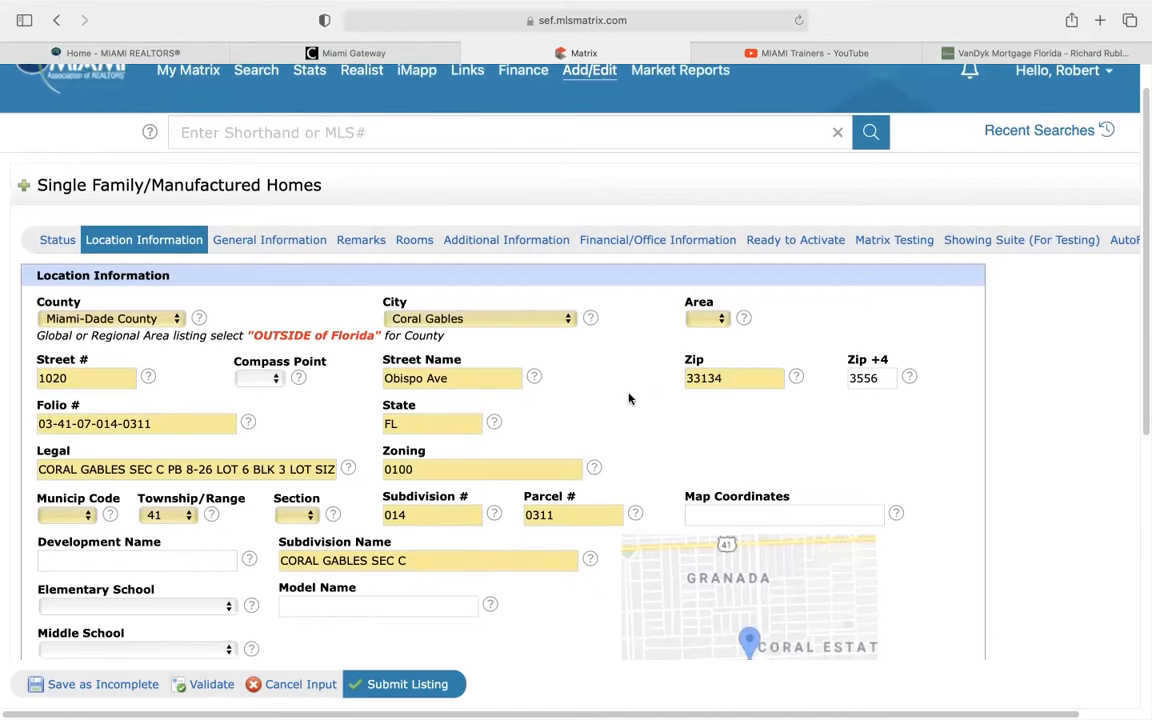
scroll(637, 392, down, 1)
scroll(637, 392, down, 1)
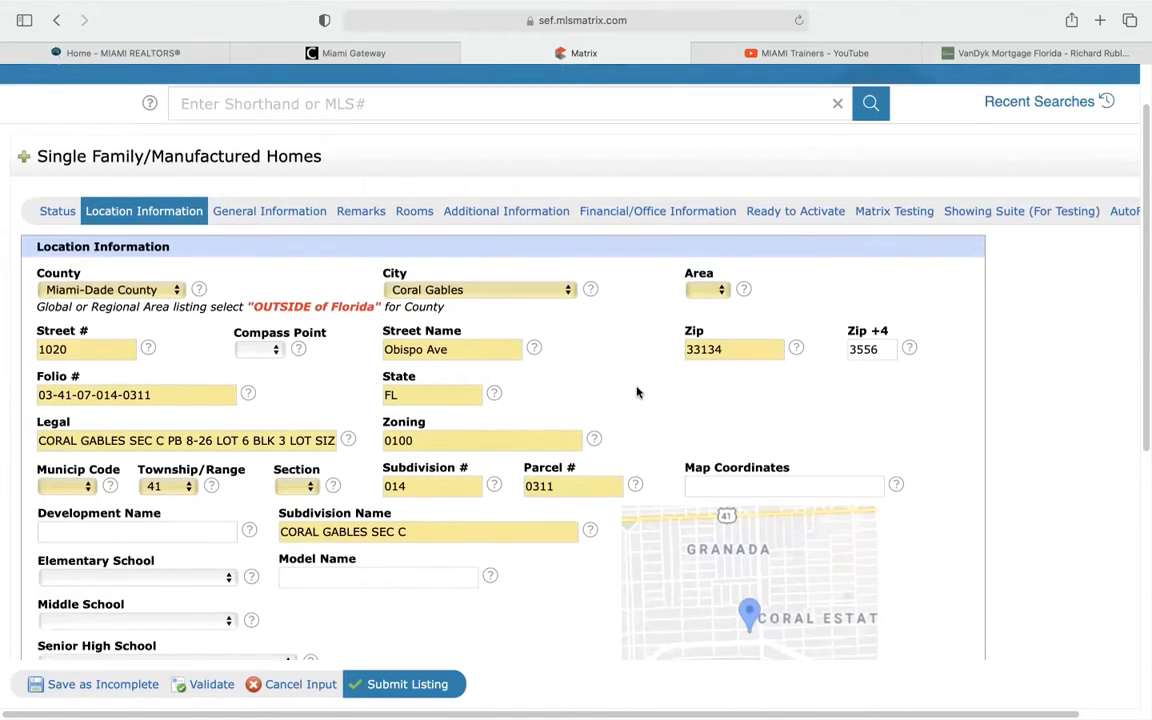
scroll(637, 392, down, 1)
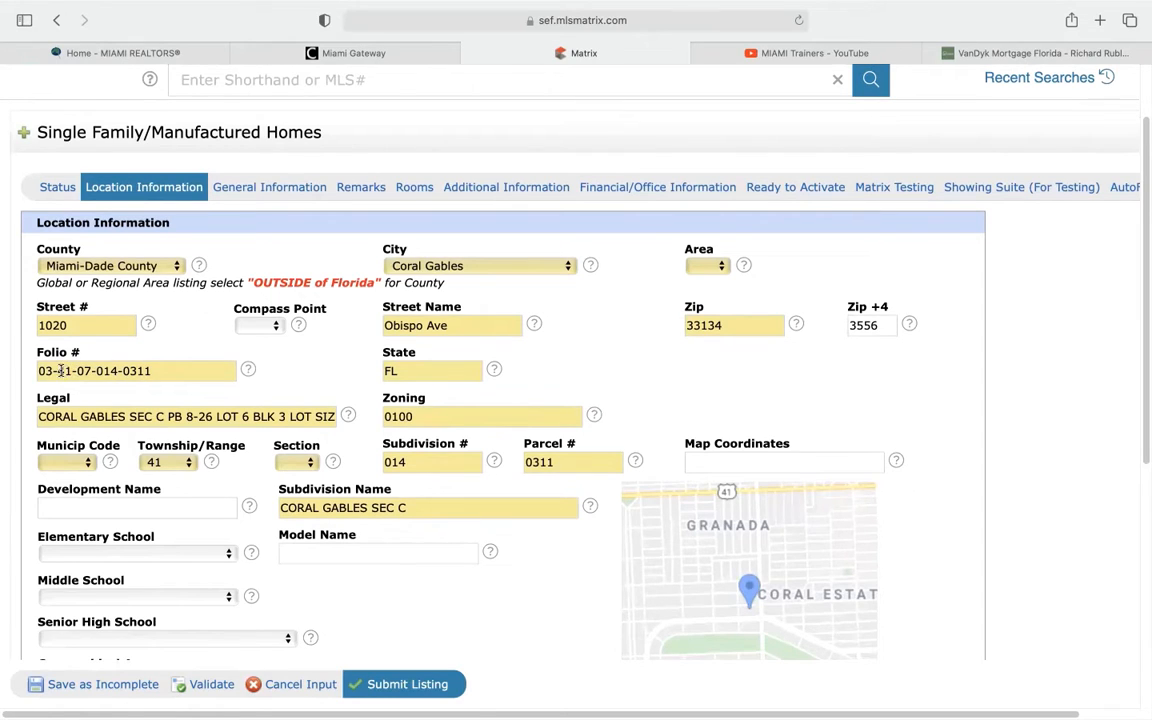
drag(57, 371, 73, 371)
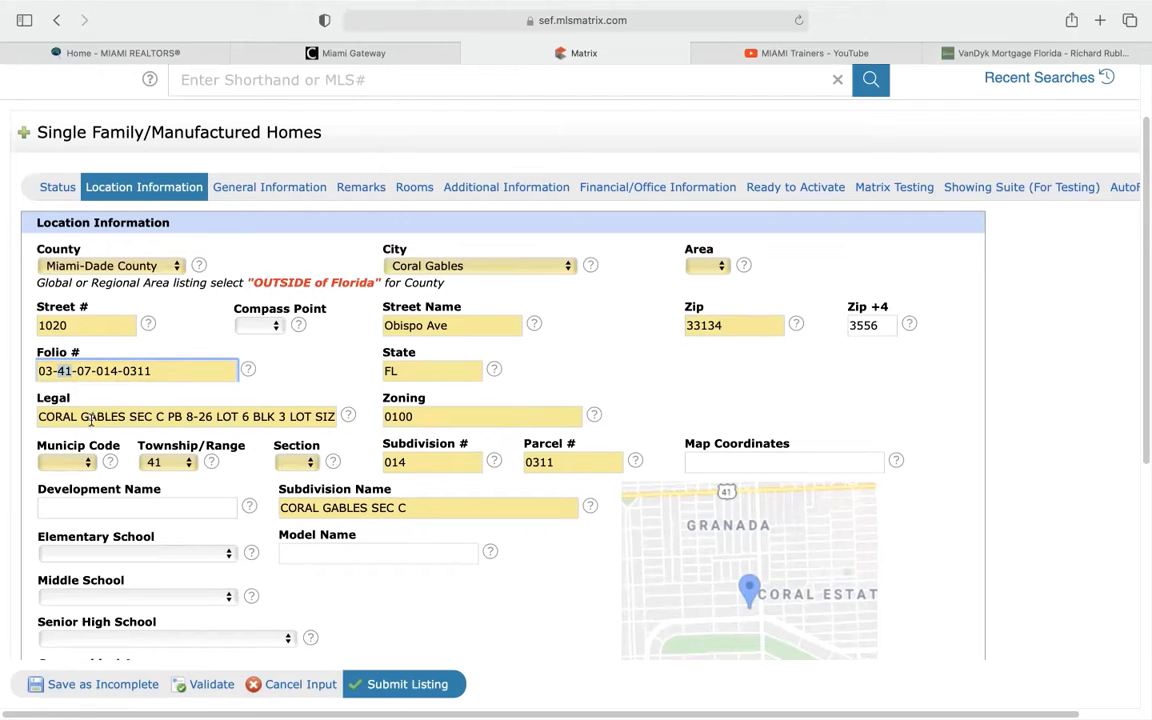
scroll(108, 401, down, 1)
scroll(108, 401, down, 2)
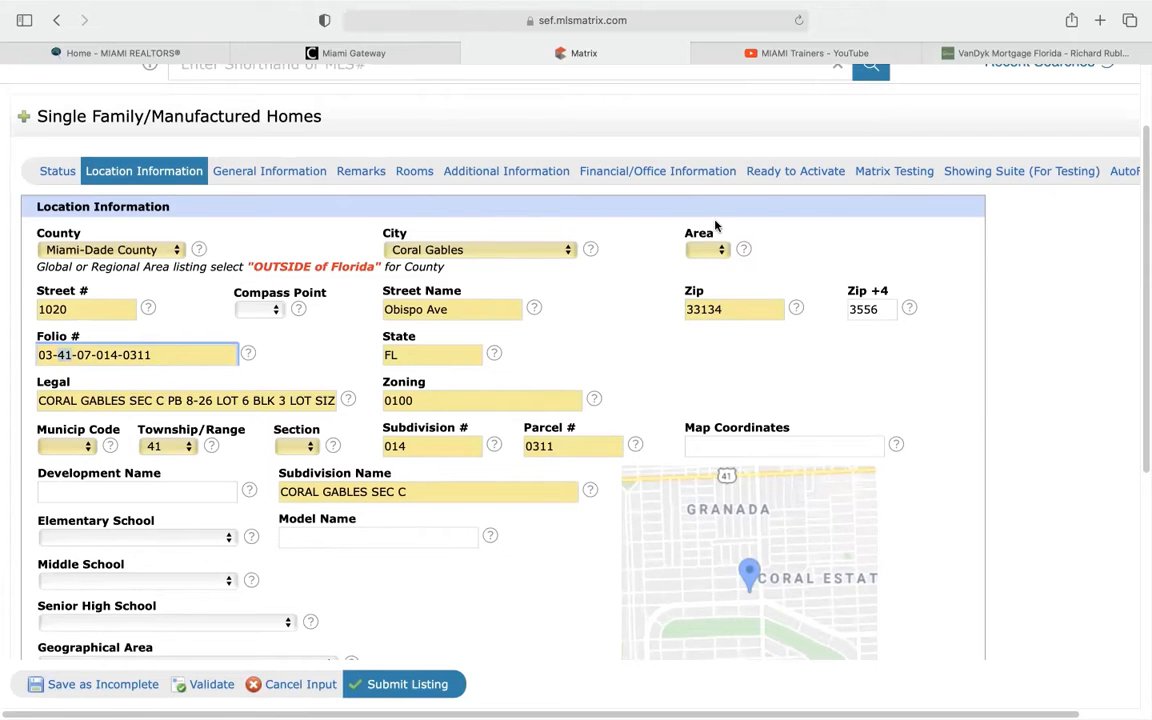
Set Area to 41 and Municip Code to 3, checking against the folio number
click(721, 251)
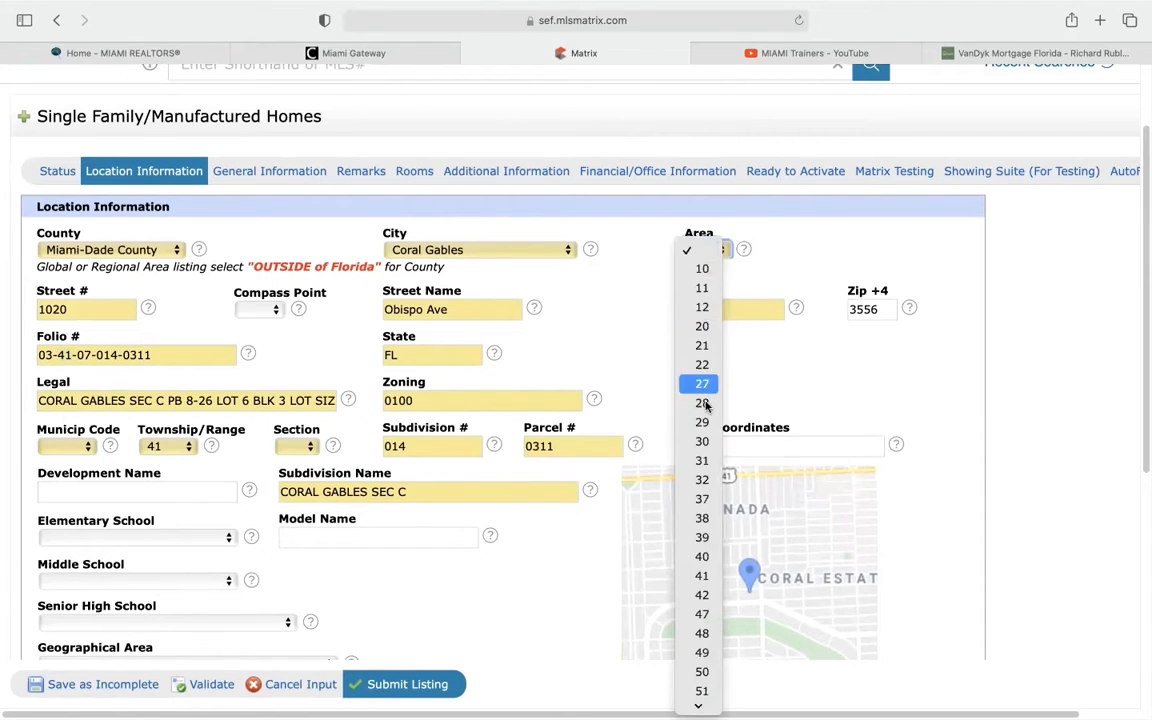
click(714, 577)
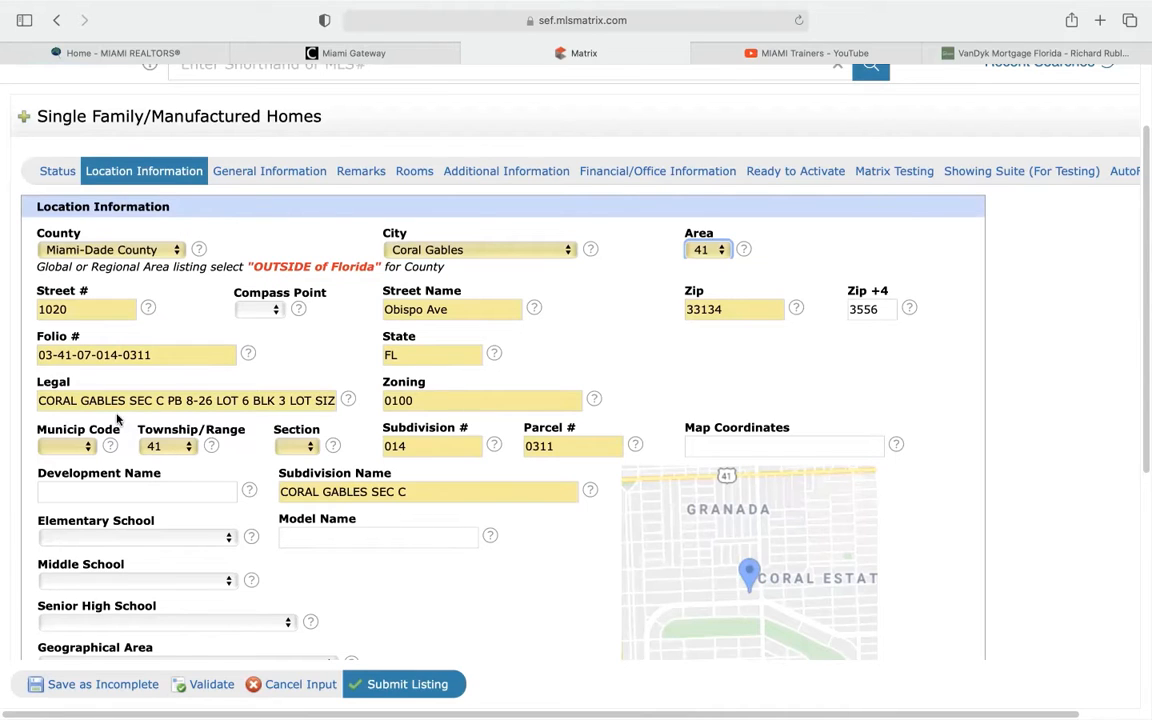
drag(56, 357, 72, 357)
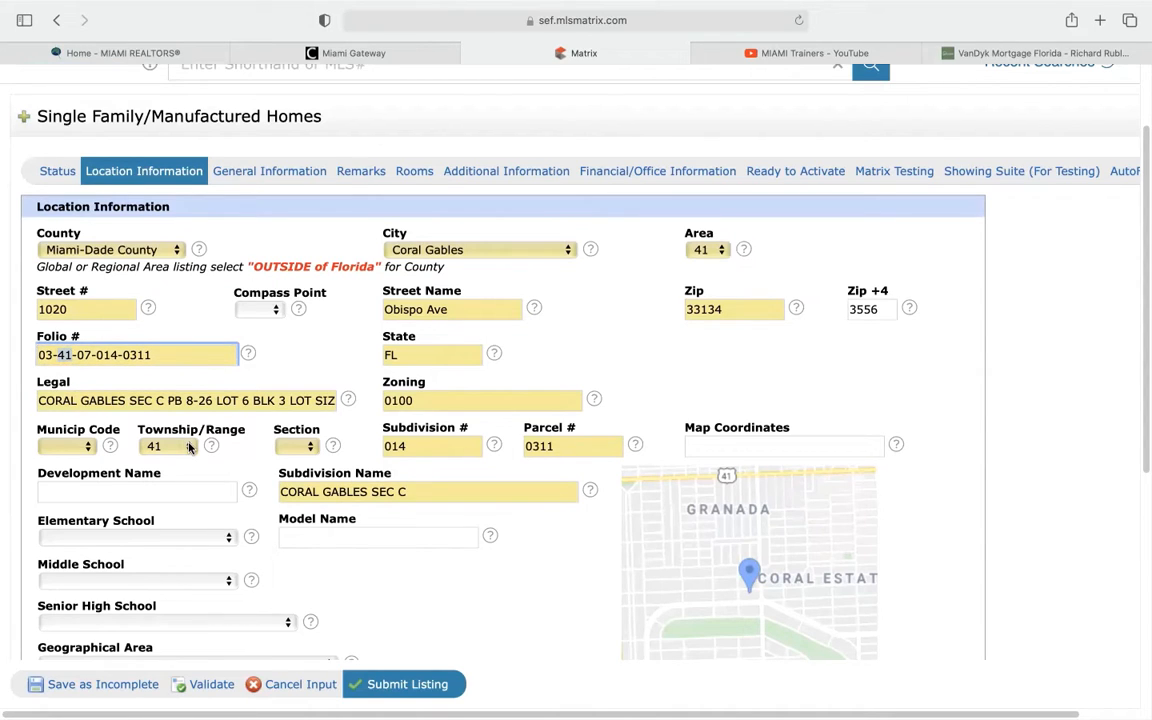
scroll(262, 330, down, 3)
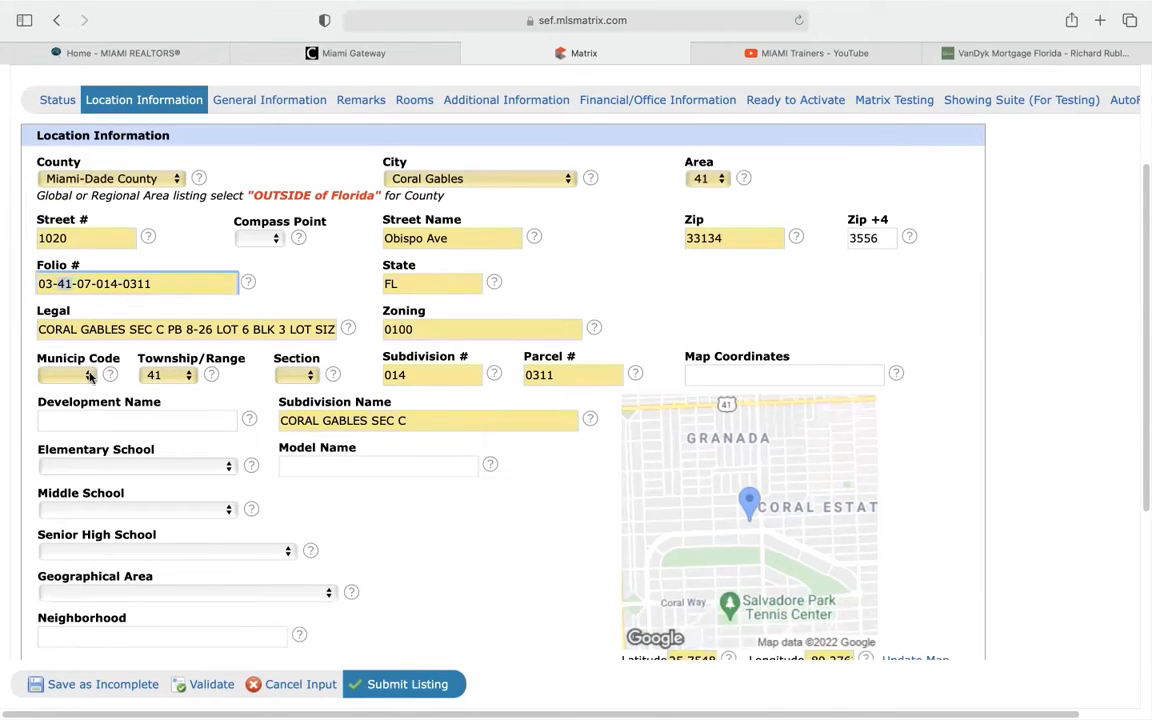
click(47, 284)
click(88, 376)
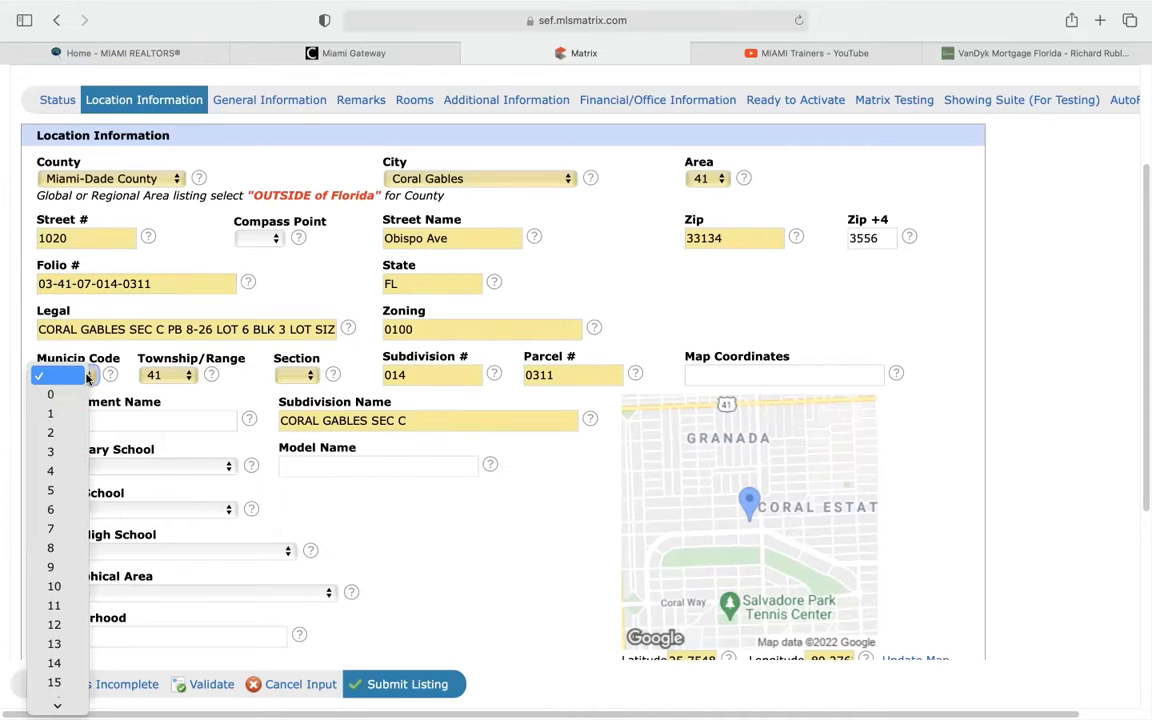
click(73, 451)
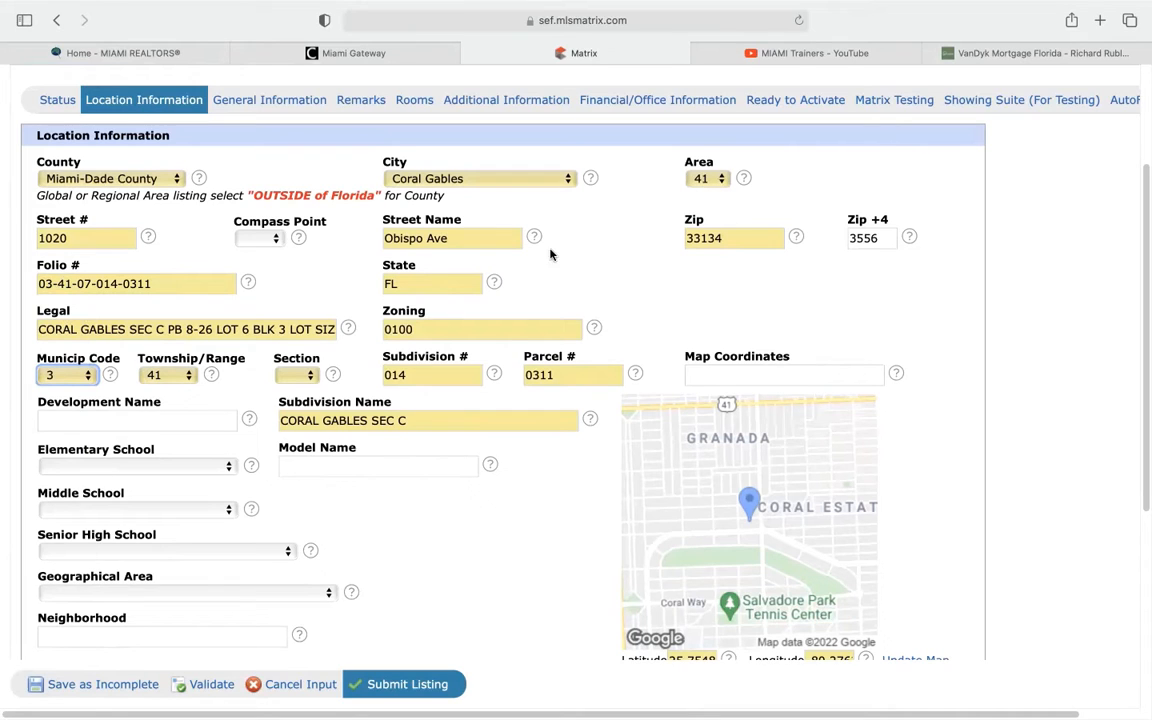
Choose 7 in the Section dropdown to match the folio's section digits
click(296, 376)
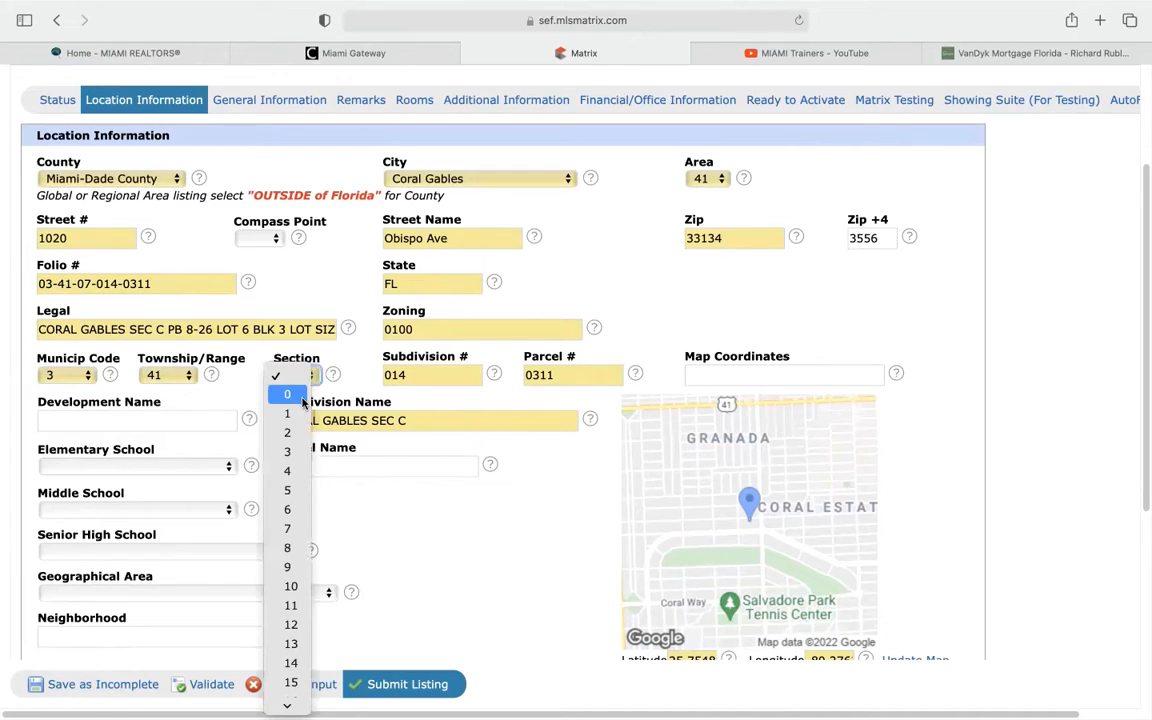
click(293, 532)
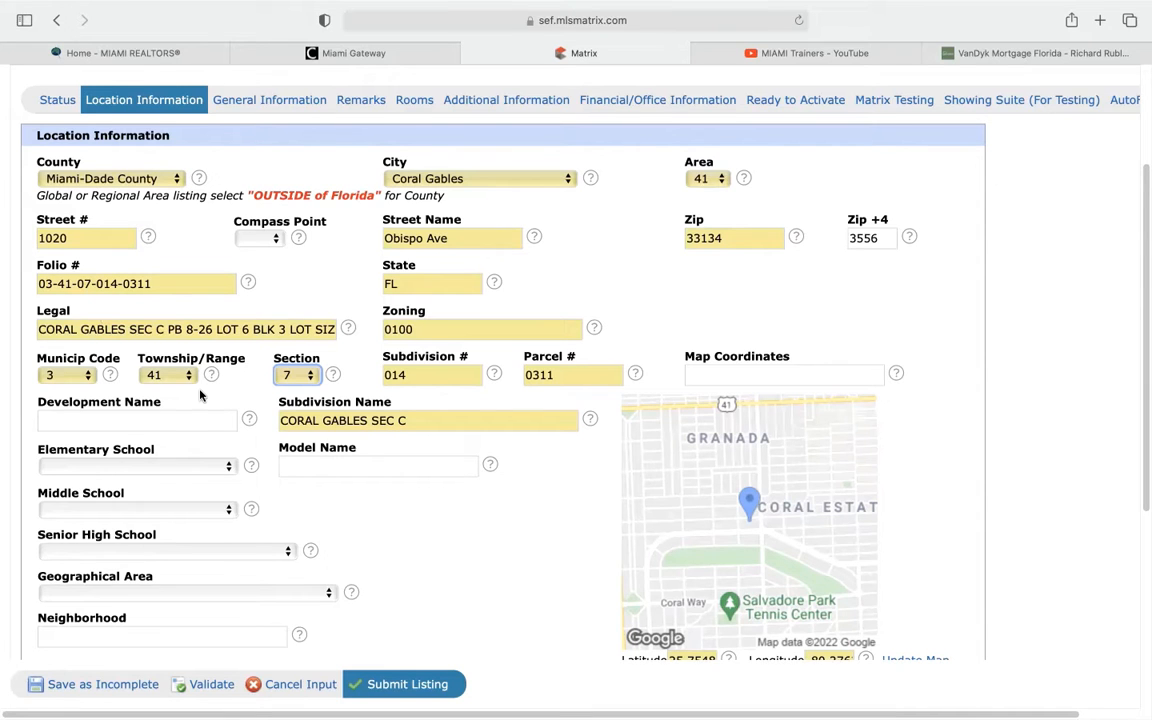
scroll(200, 395, down, 2)
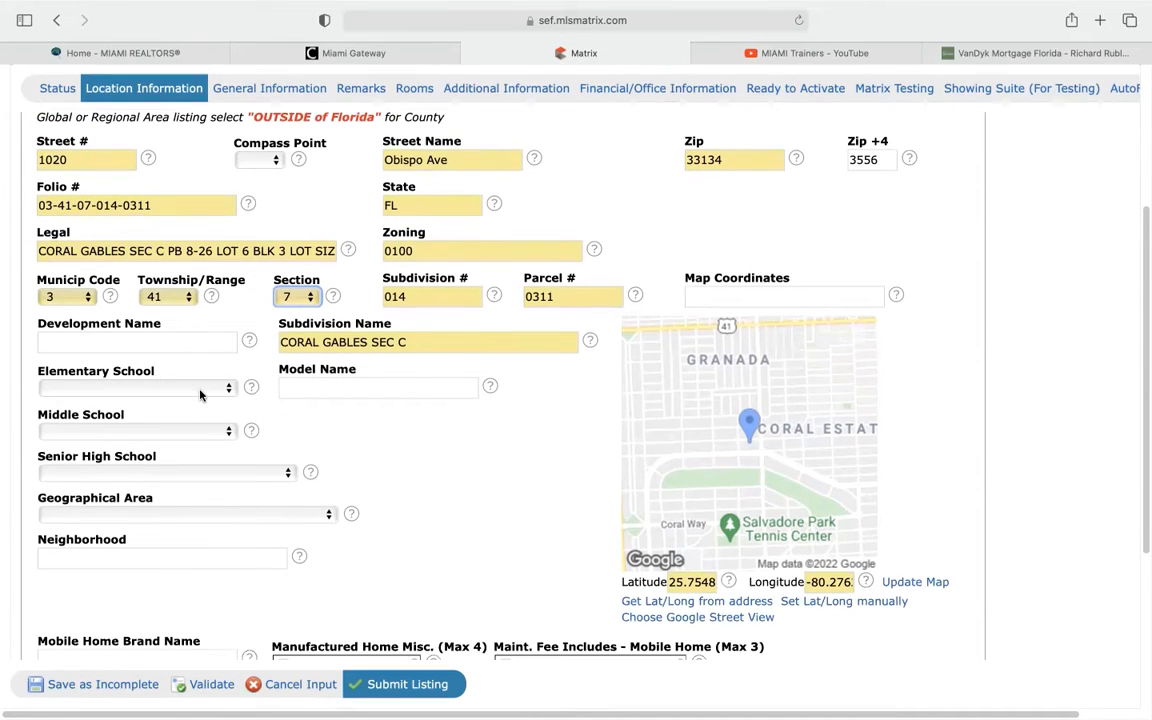
scroll(125, 375, down, 1)
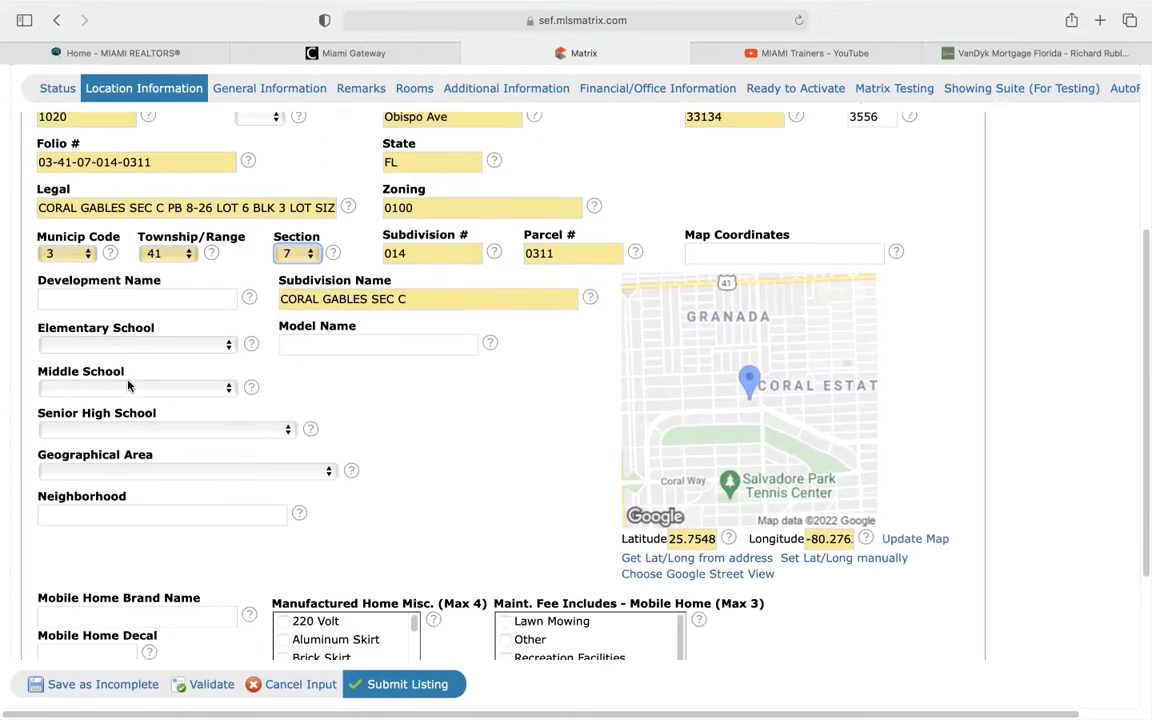
scroll(128, 386, down, 1)
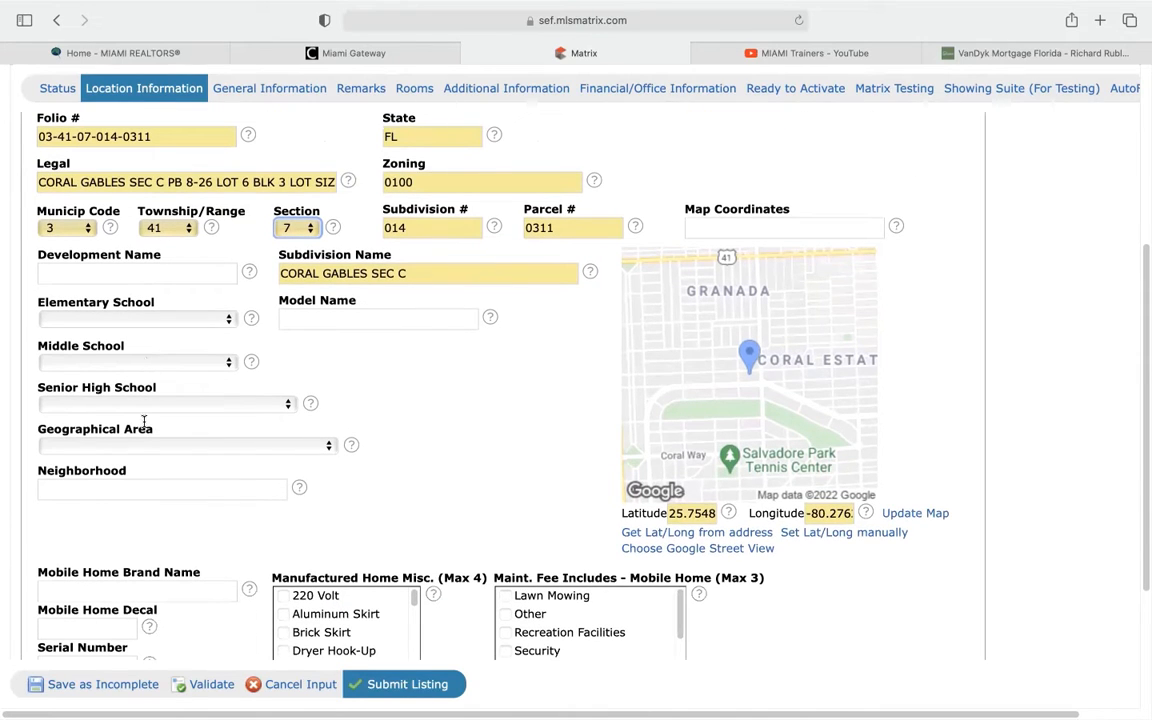
click(208, 322)
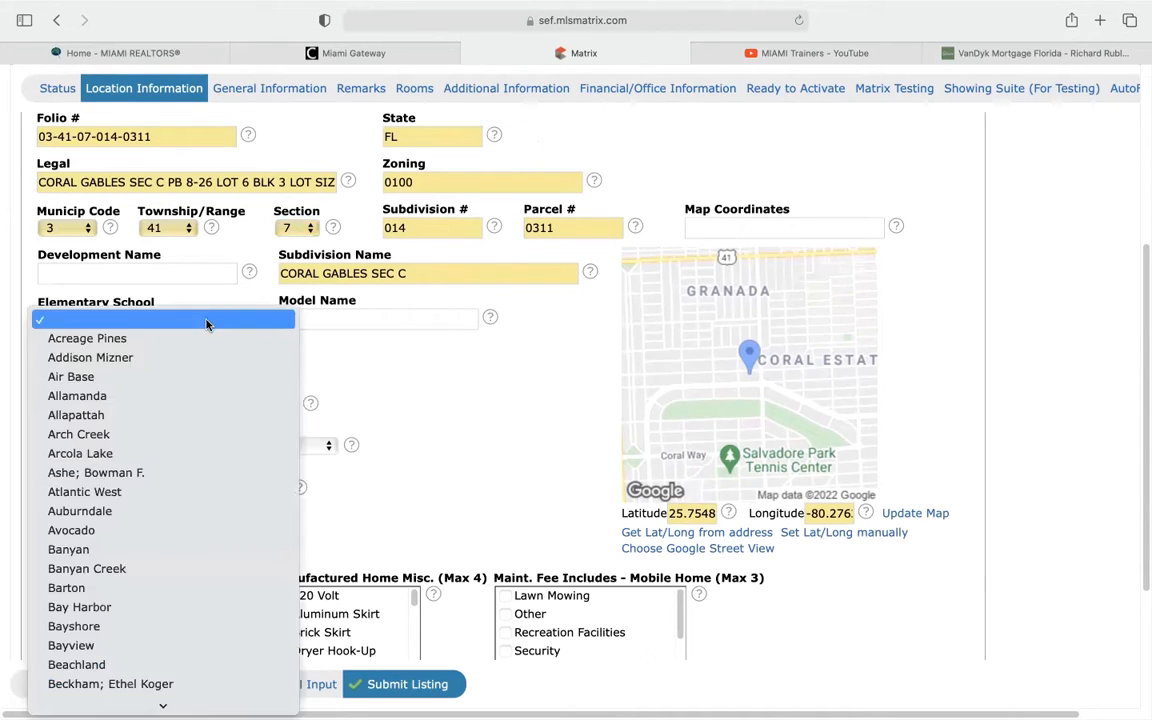
click(374, 357)
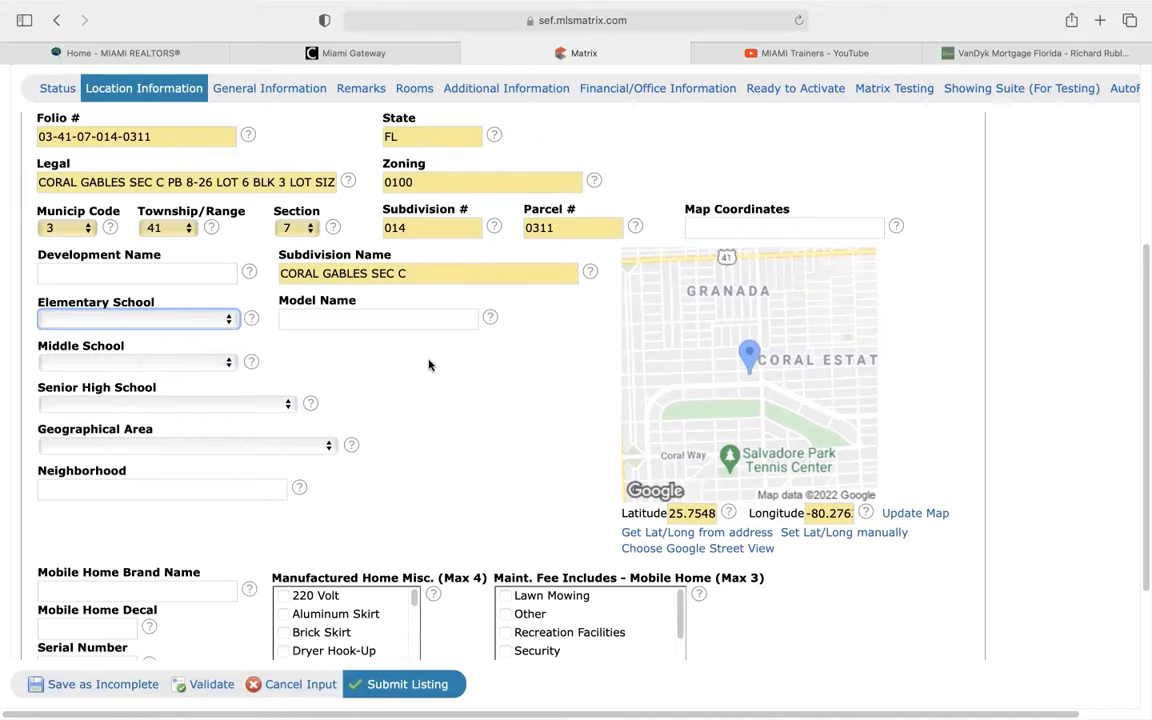
scroll(432, 362, down, 5)
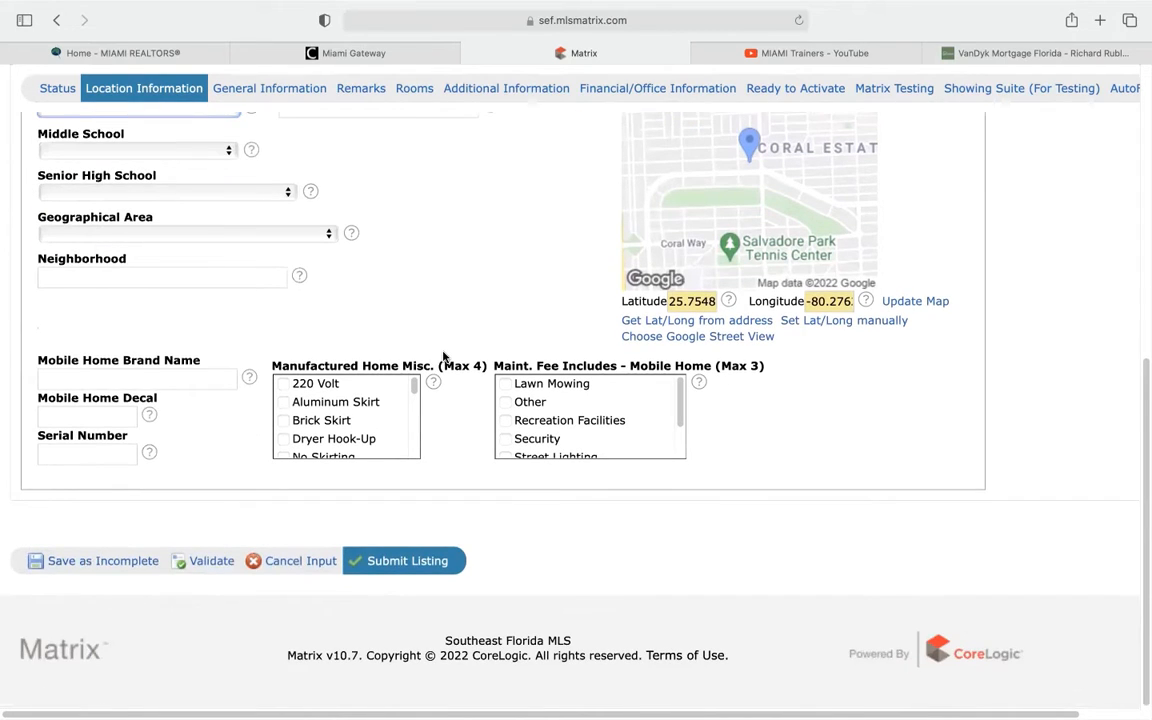
scroll(444, 357, up, 10)
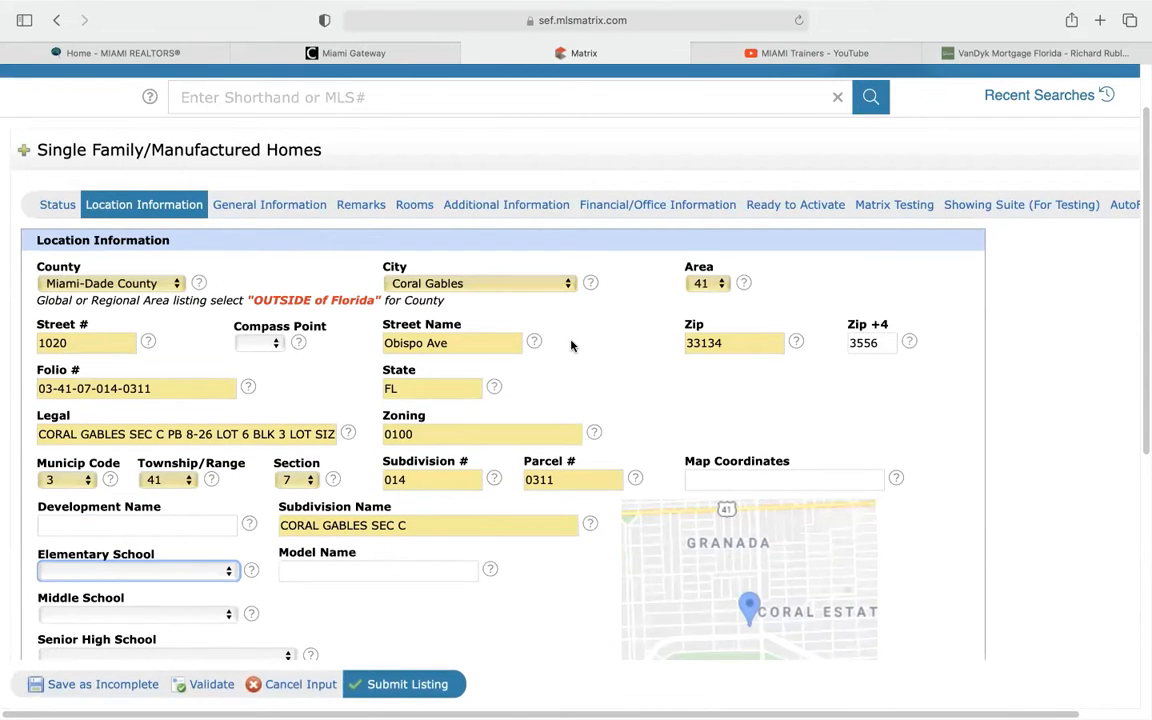
scroll(635, 283, down, 2)
scroll(557, 370, down, 6)
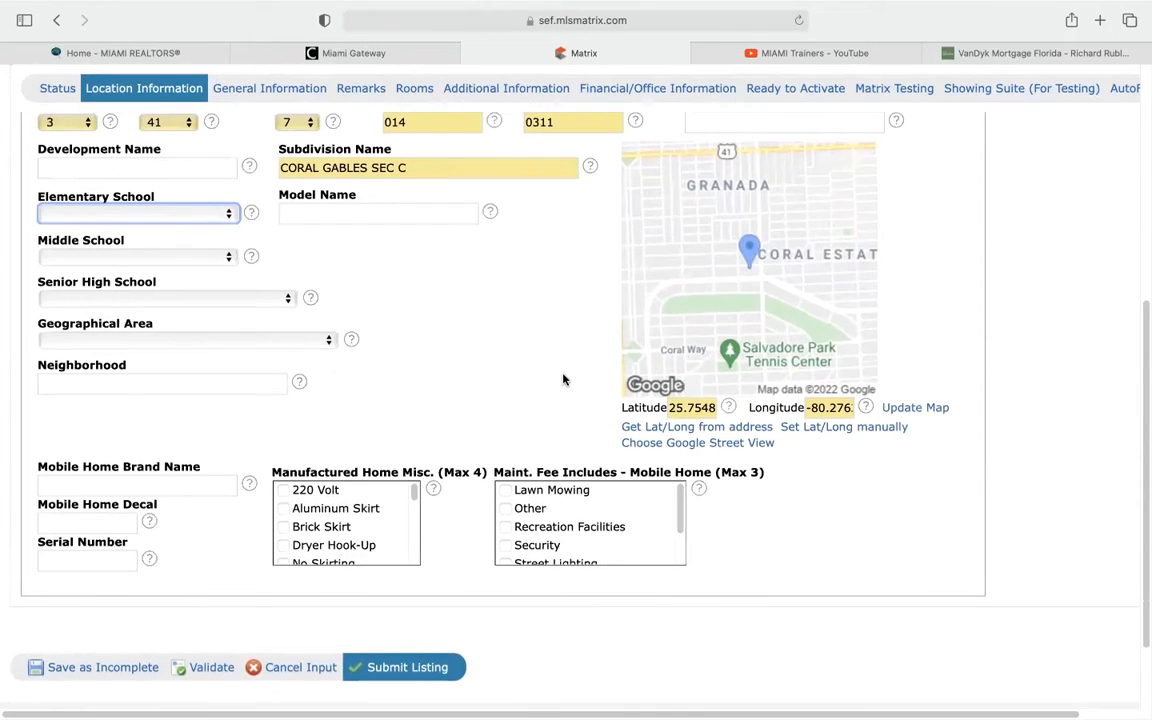
scroll(563, 379, up, 12)
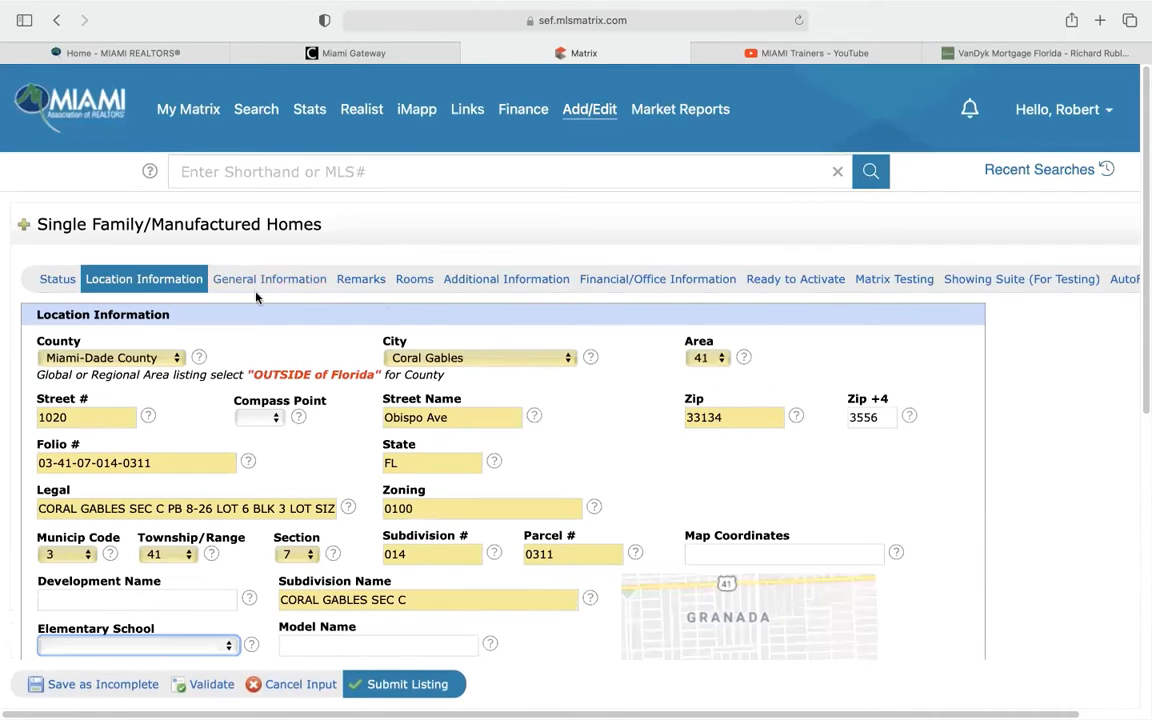
Open the General Information section and set Short Sale to No
click(263, 282)
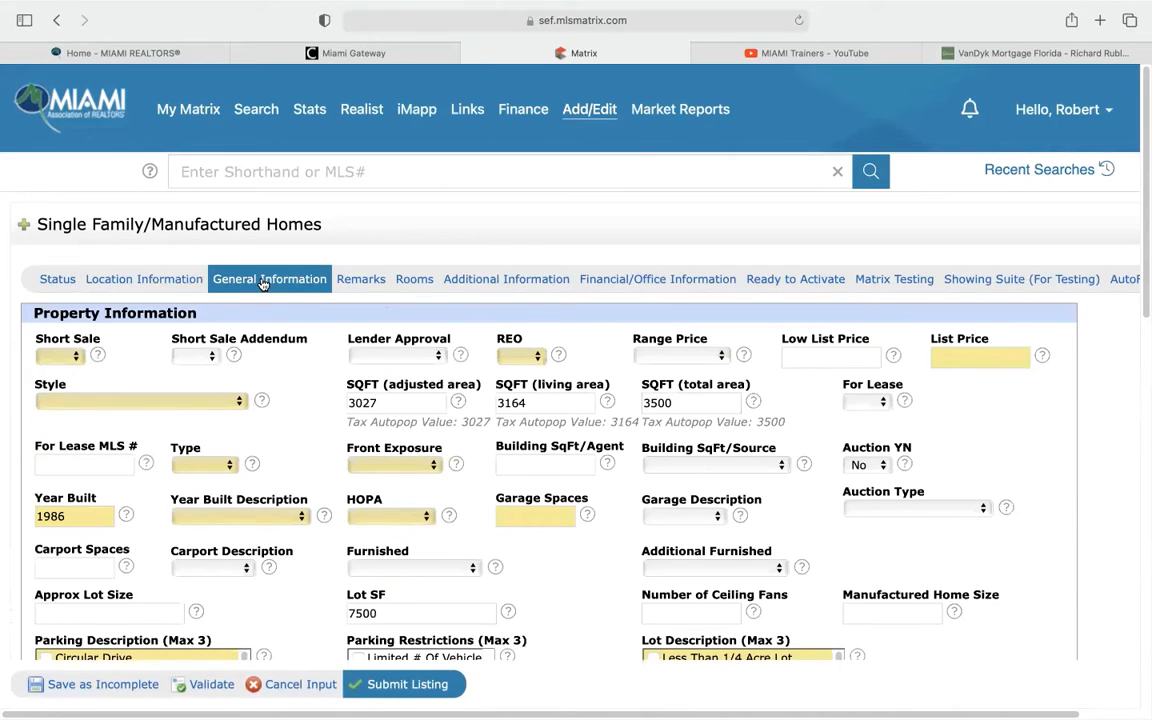
scroll(300, 330, down, 2)
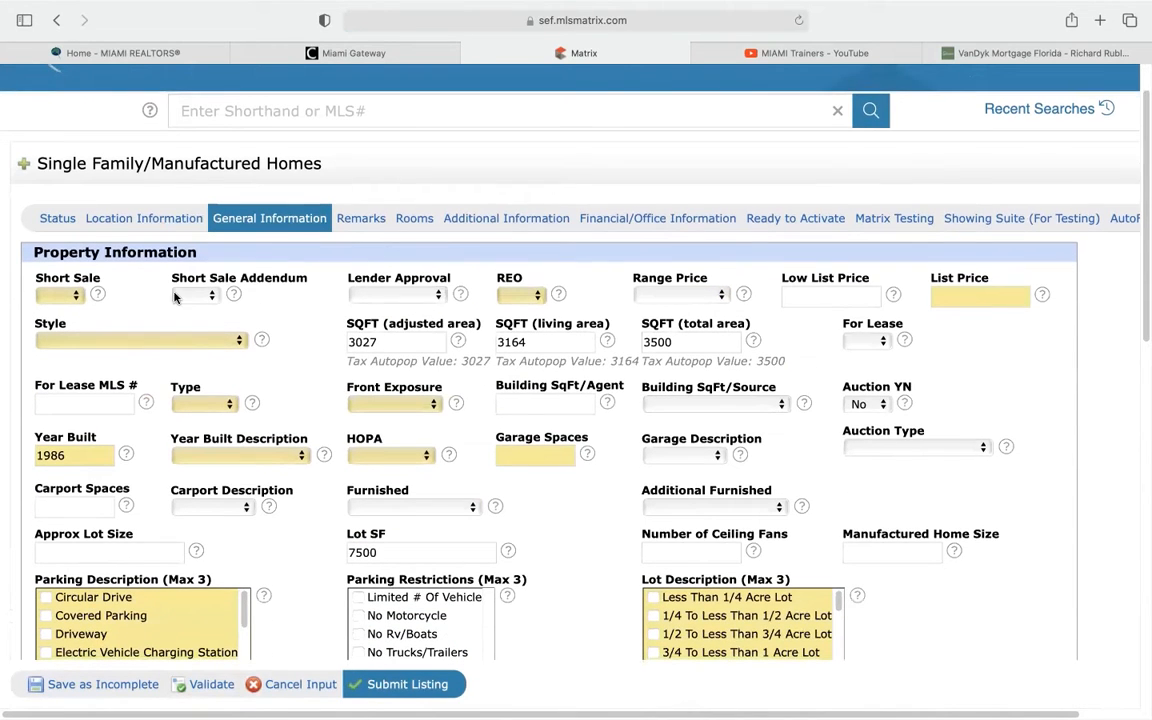
click(74, 296)
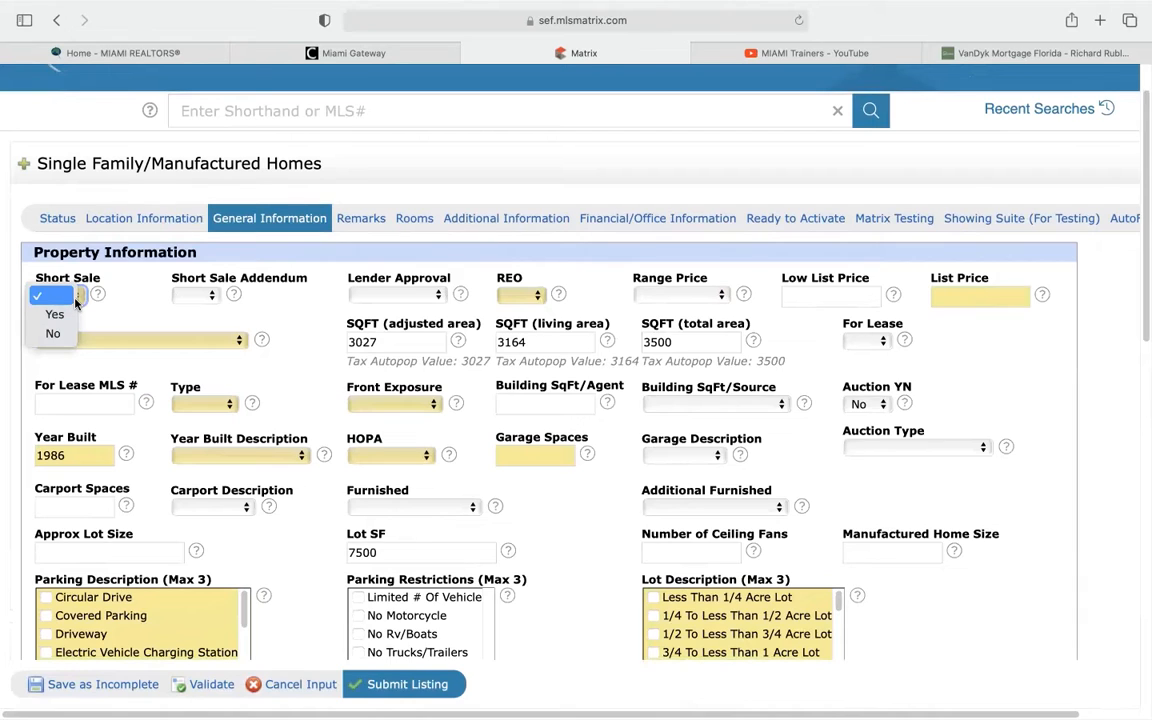
click(53, 336)
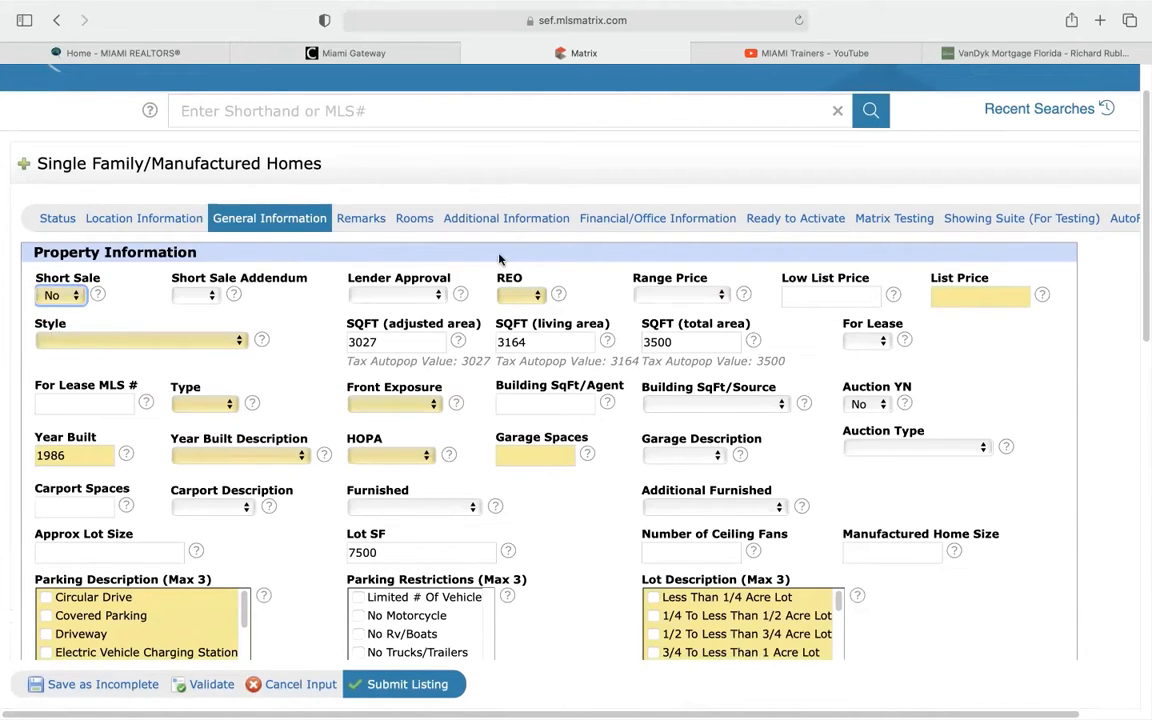
Set REO to No, then go to the List Price field
scroll(584, 300, down, 1)
scroll(584, 300, down, 1)
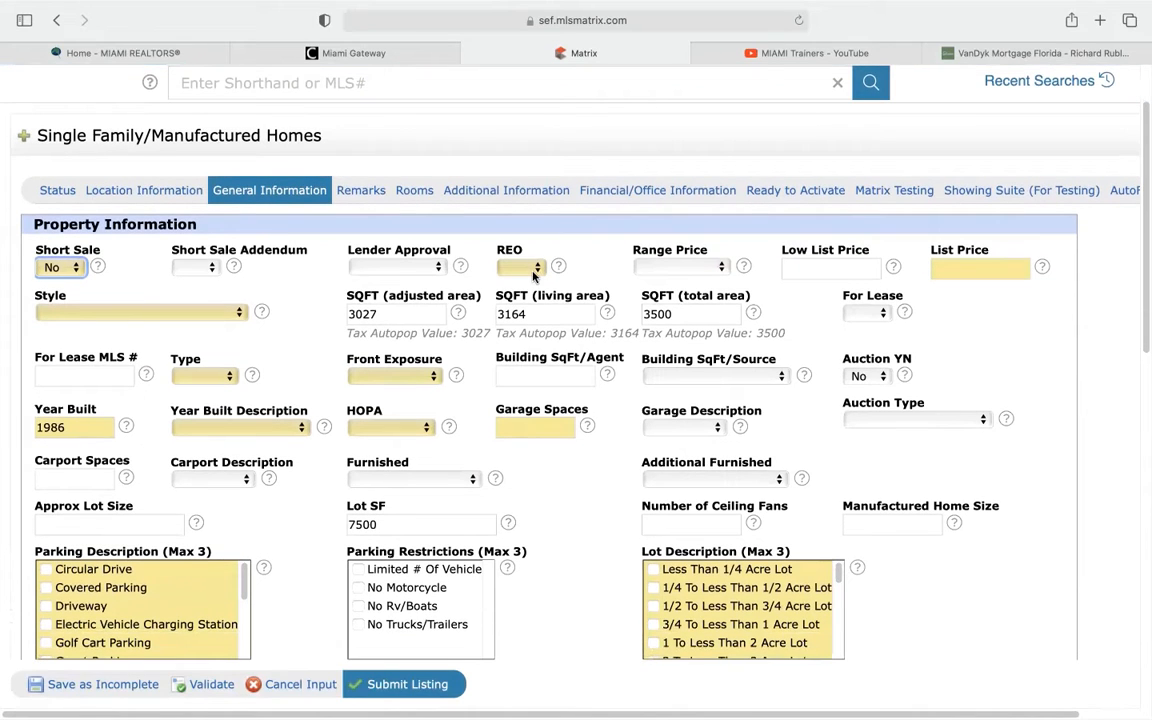
click(537, 268)
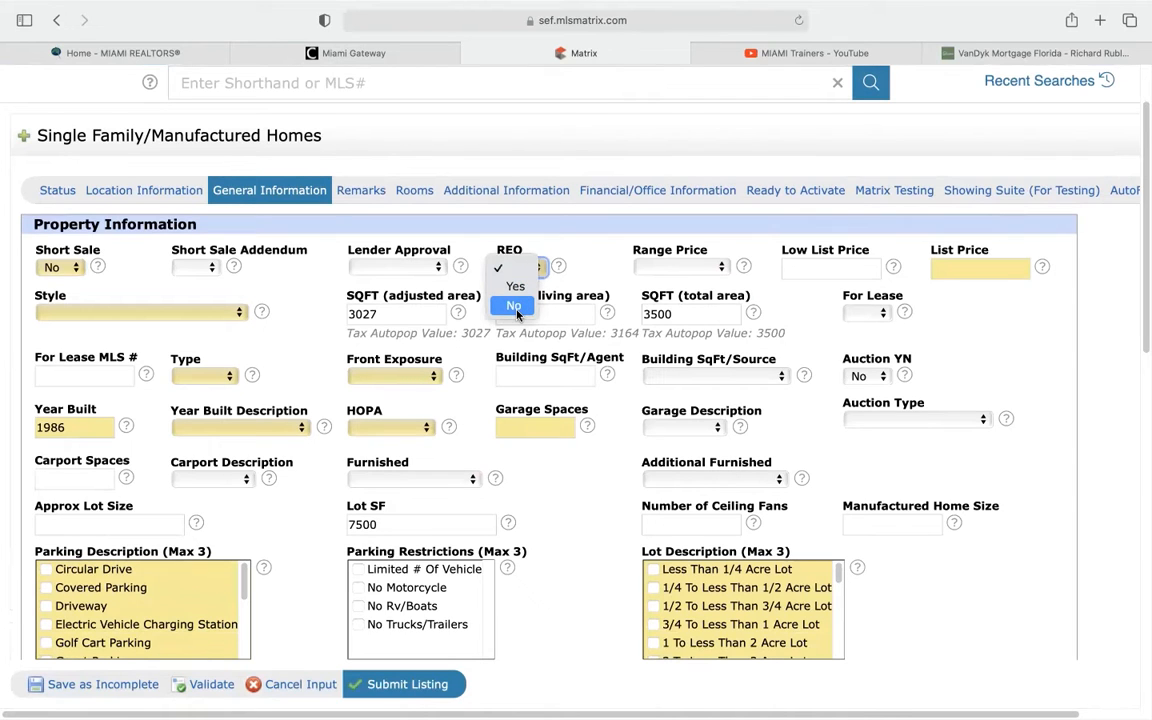
click(514, 306)
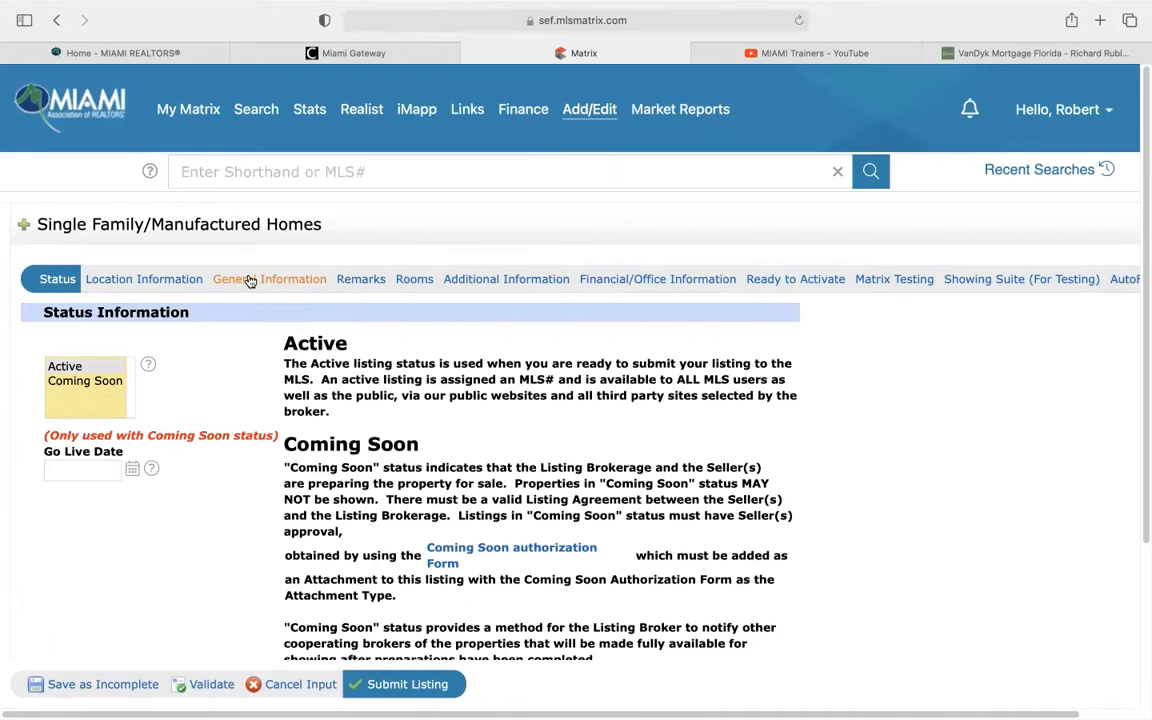
click(250, 282)
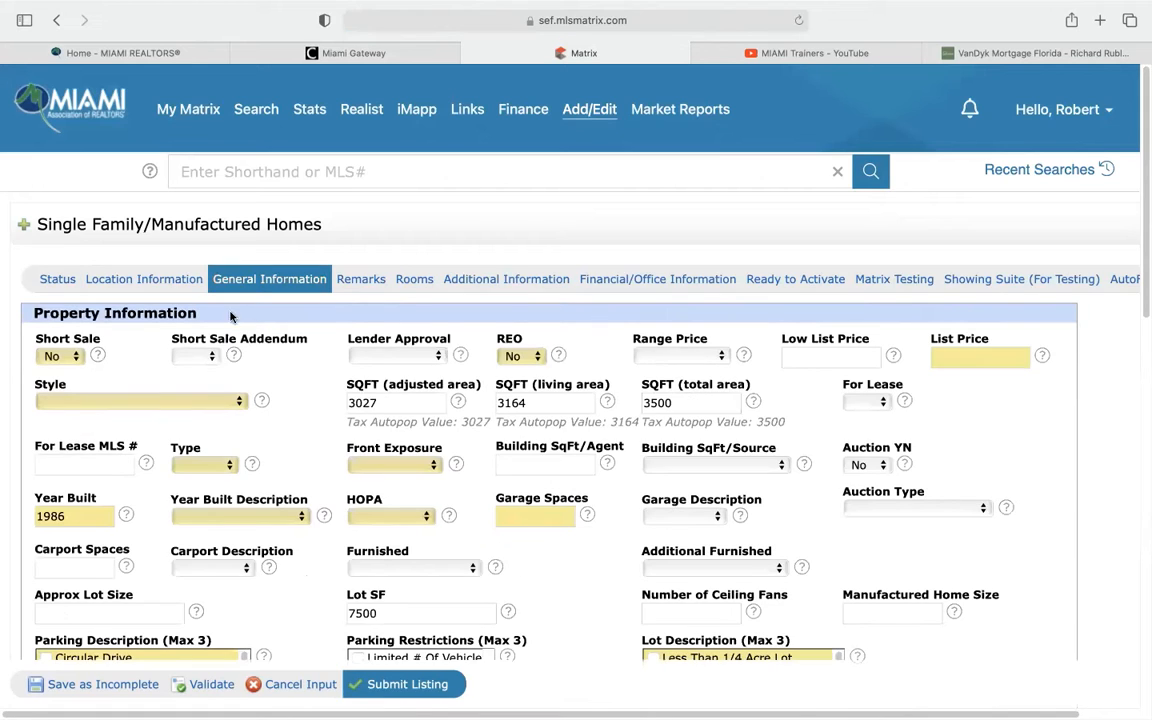
scroll(291, 437, down, 1)
scroll(291, 437, down, 2)
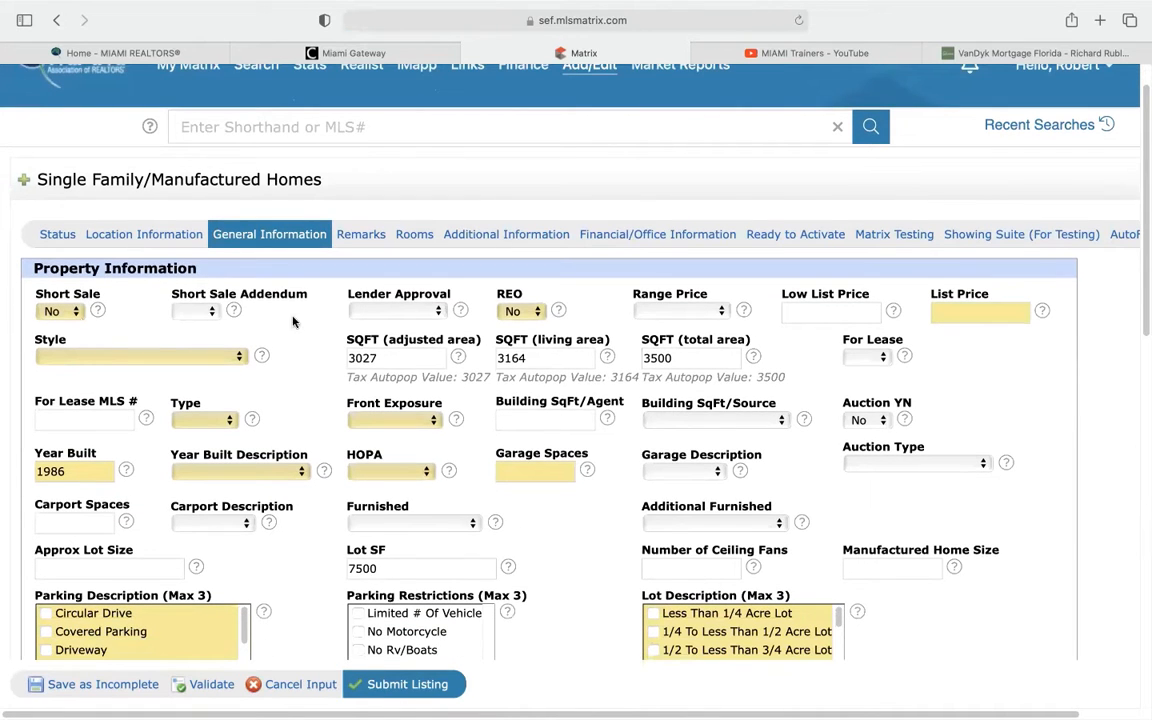
scroll(238, 345, down, 2)
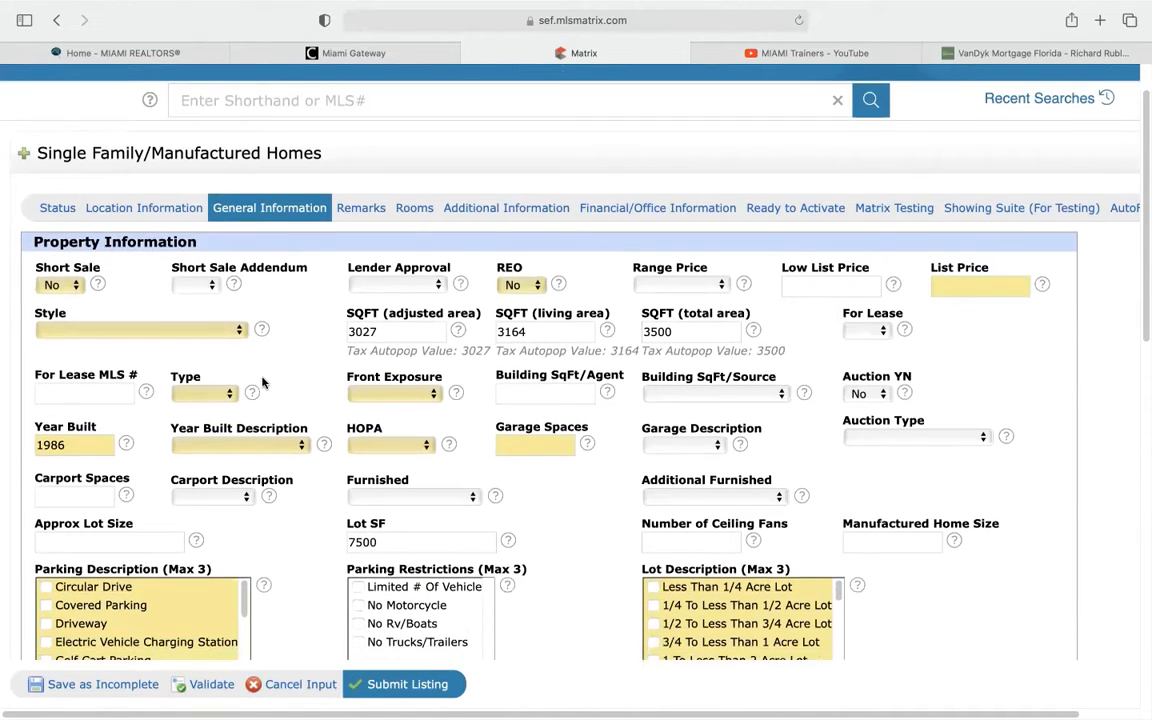
click(980, 271)
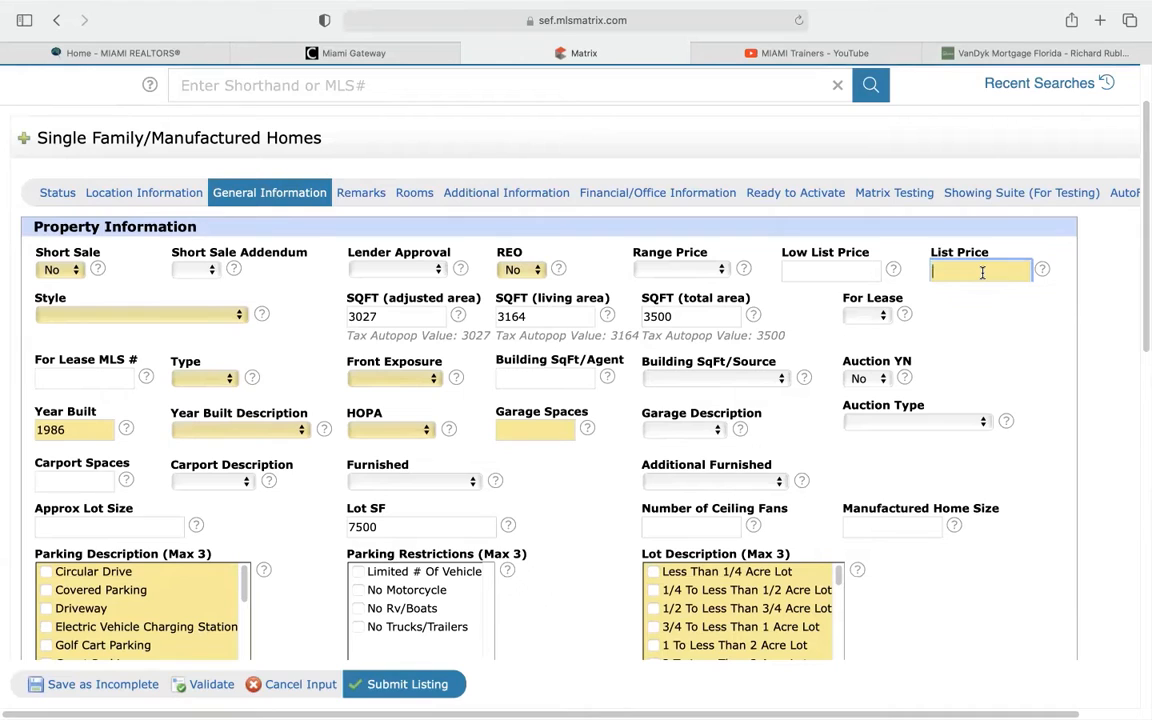
Enter 1500000 as the list price
text(1500000)
click(967, 271)
click(964, 273)
Set the Style to R31-Pool Only and open iMapp in a new tab
click(200, 314)
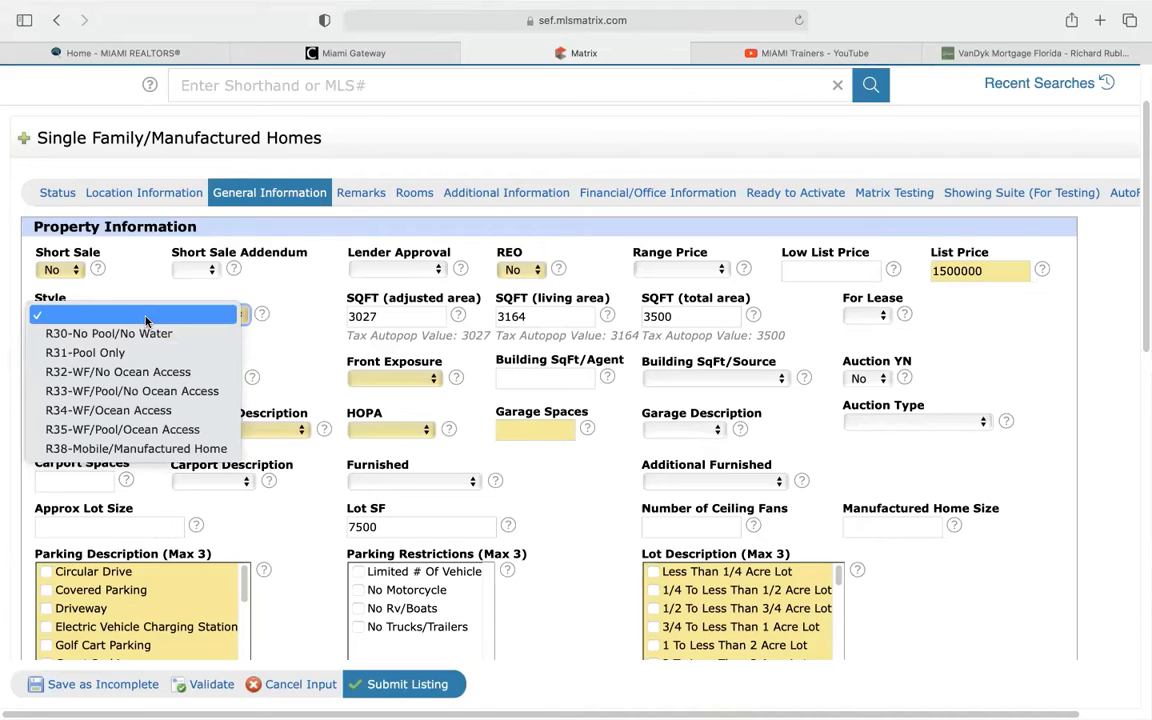
click(86, 354)
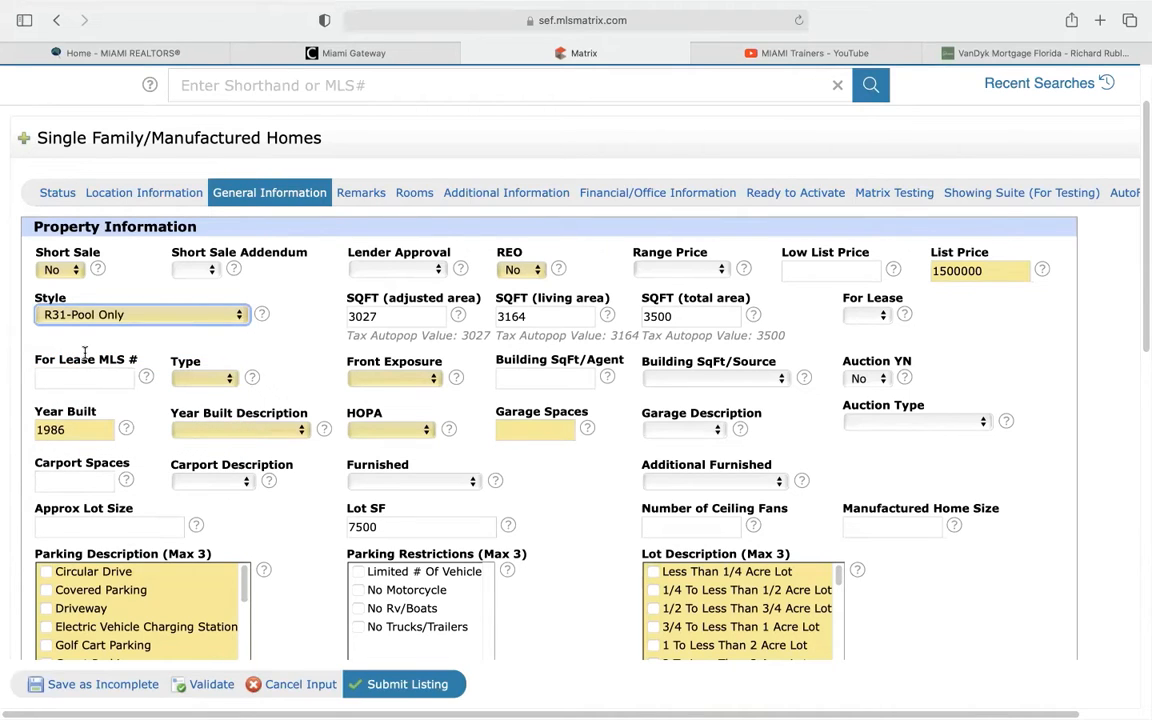
click(109, 316)
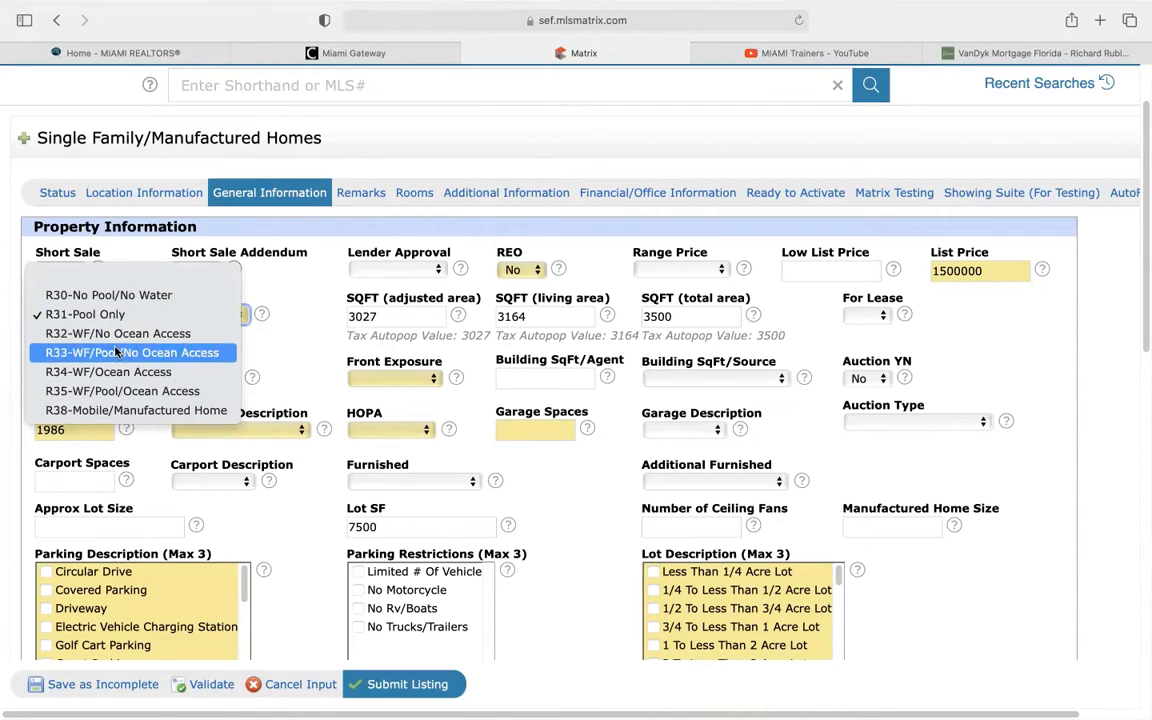
click(270, 285)
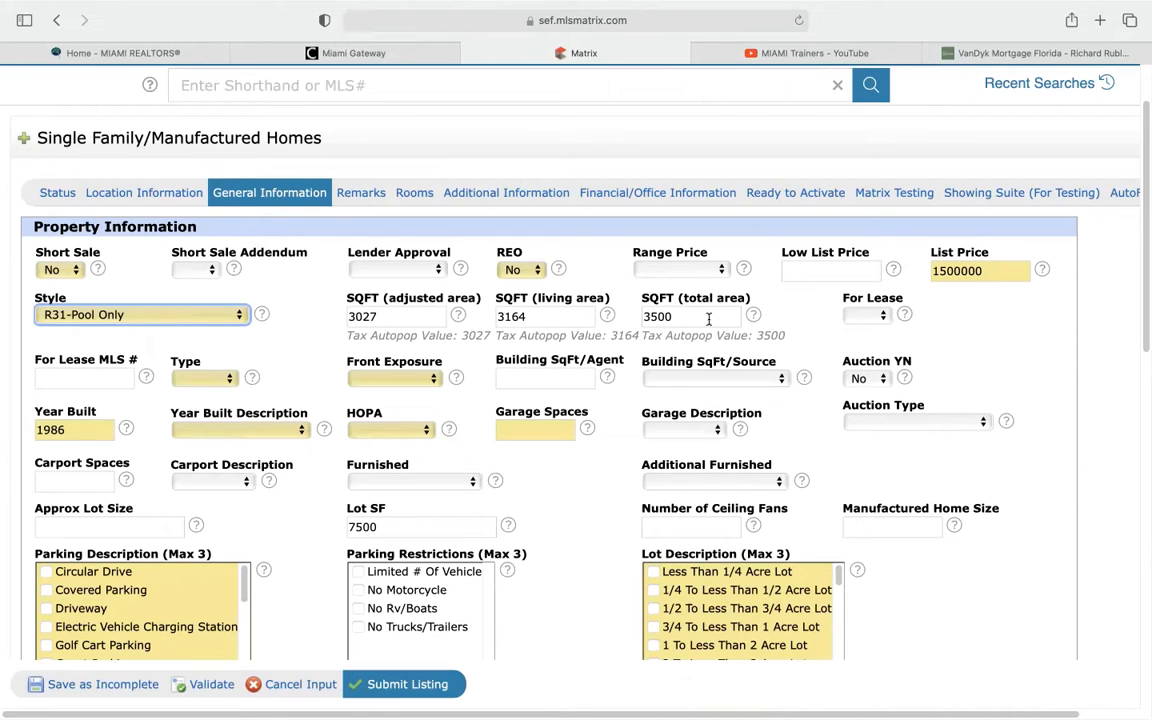
scroll(708, 318, up, 2)
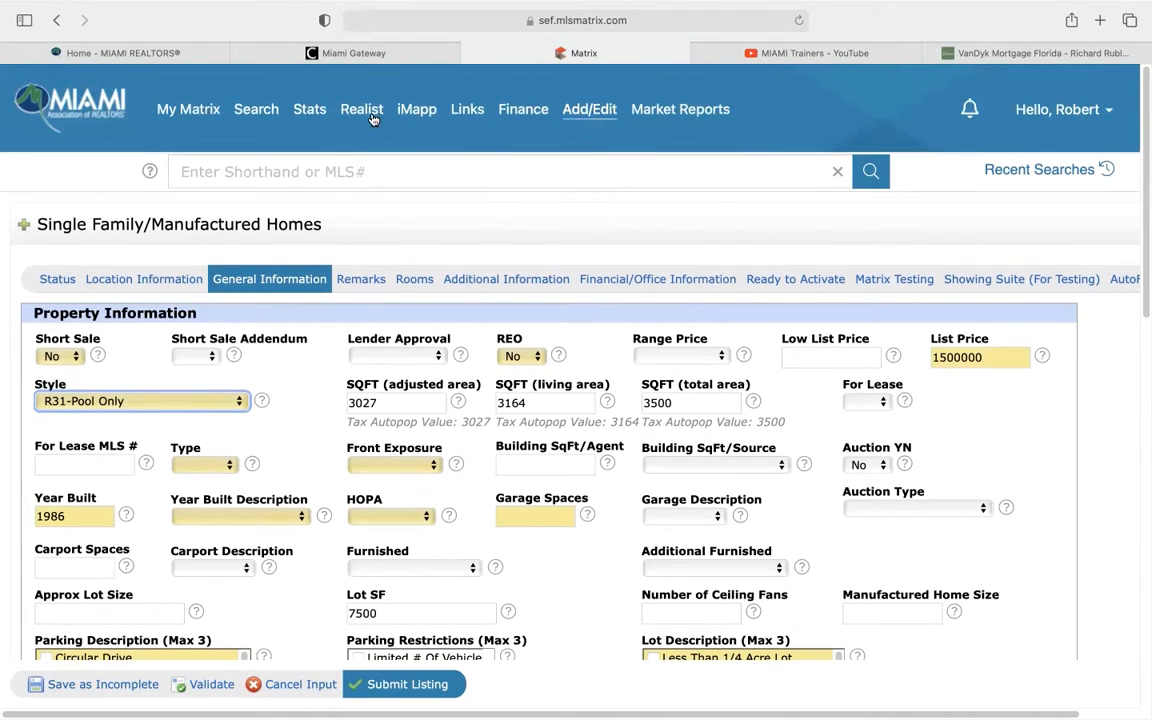
click(425, 109)
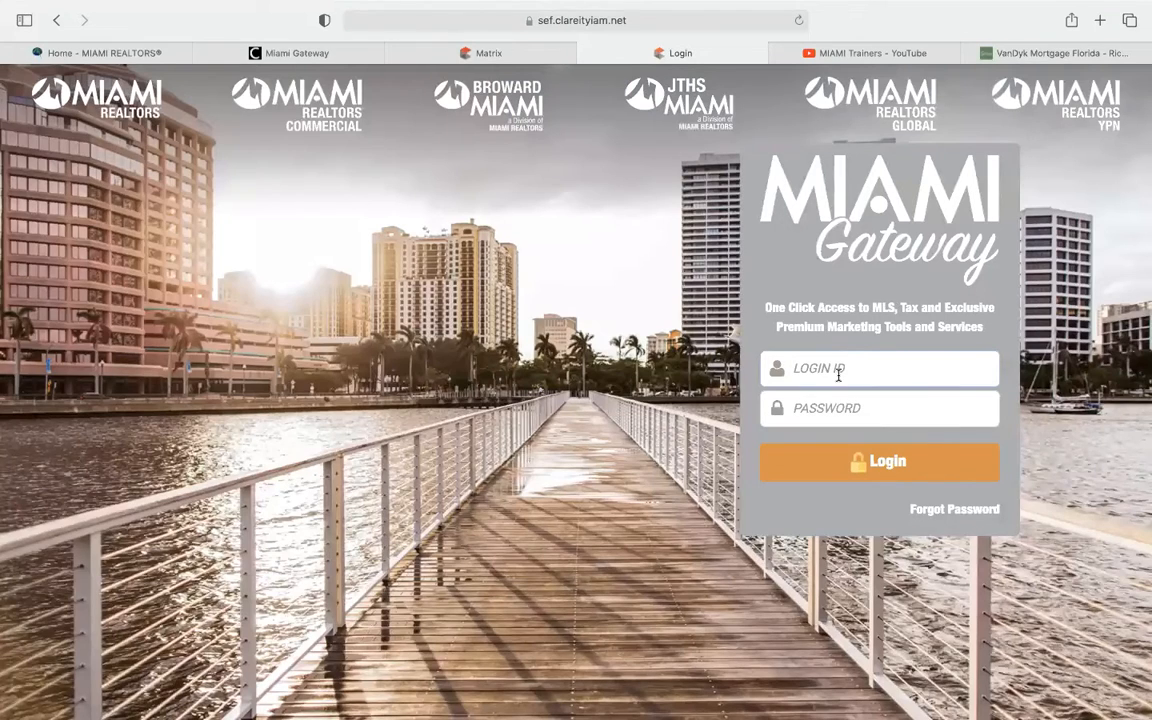
text(robe)
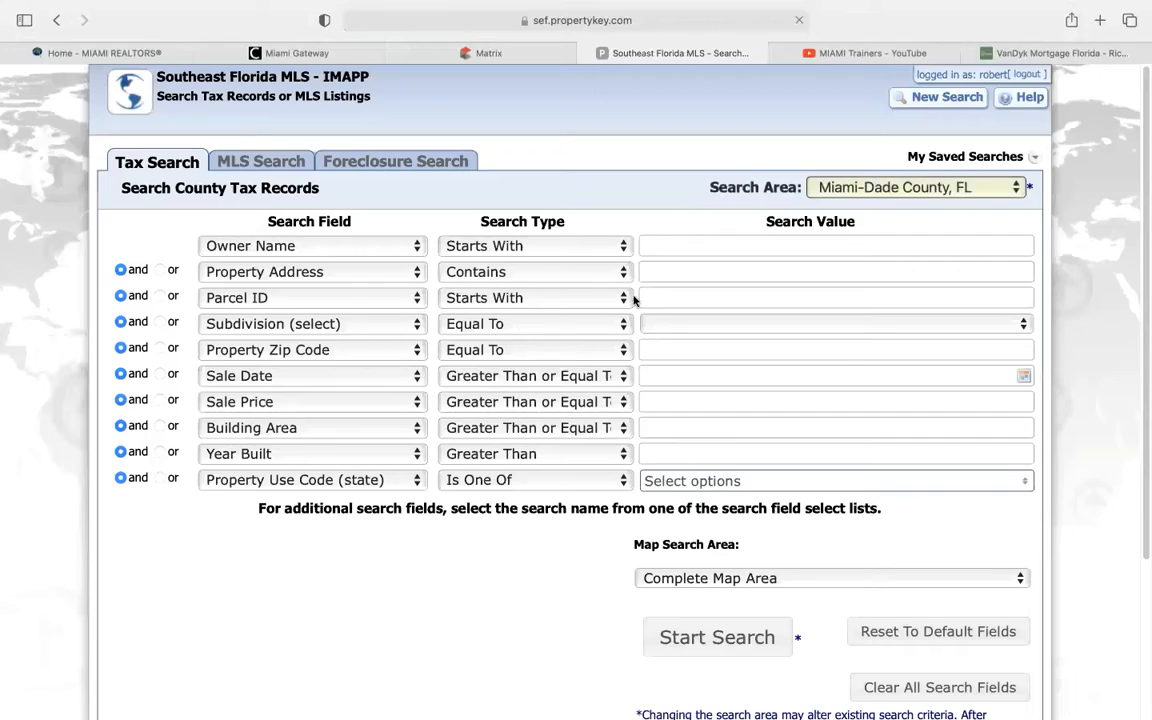
click(663, 272)
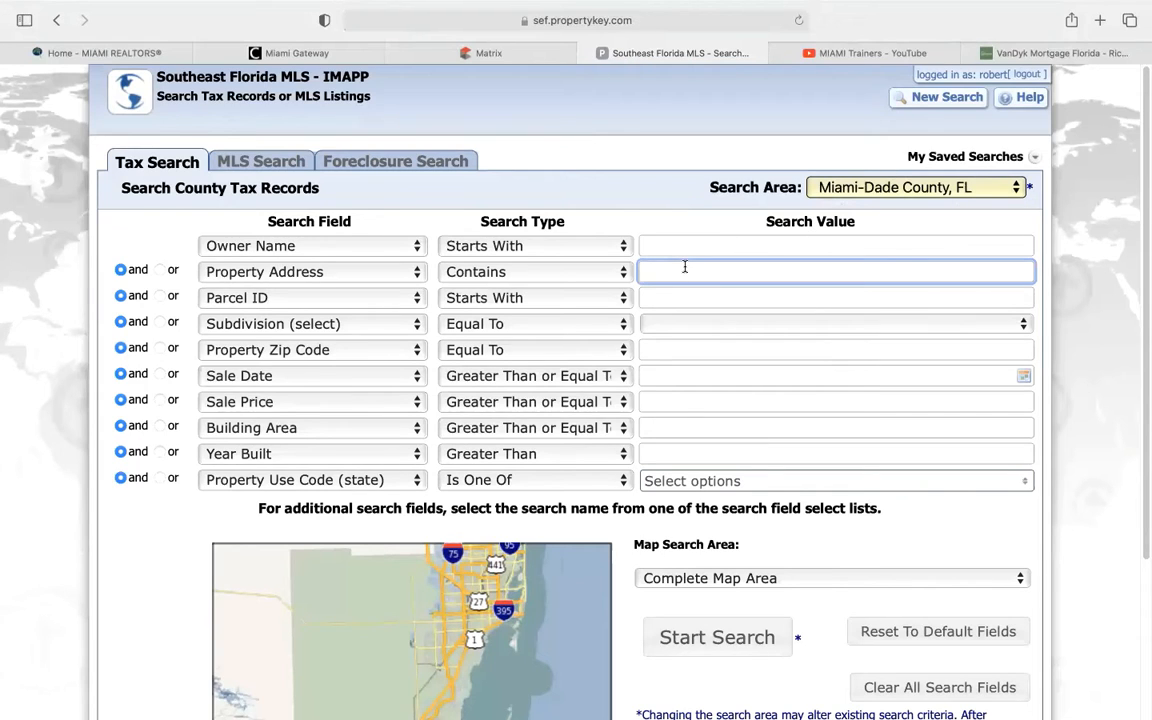
key(Return)
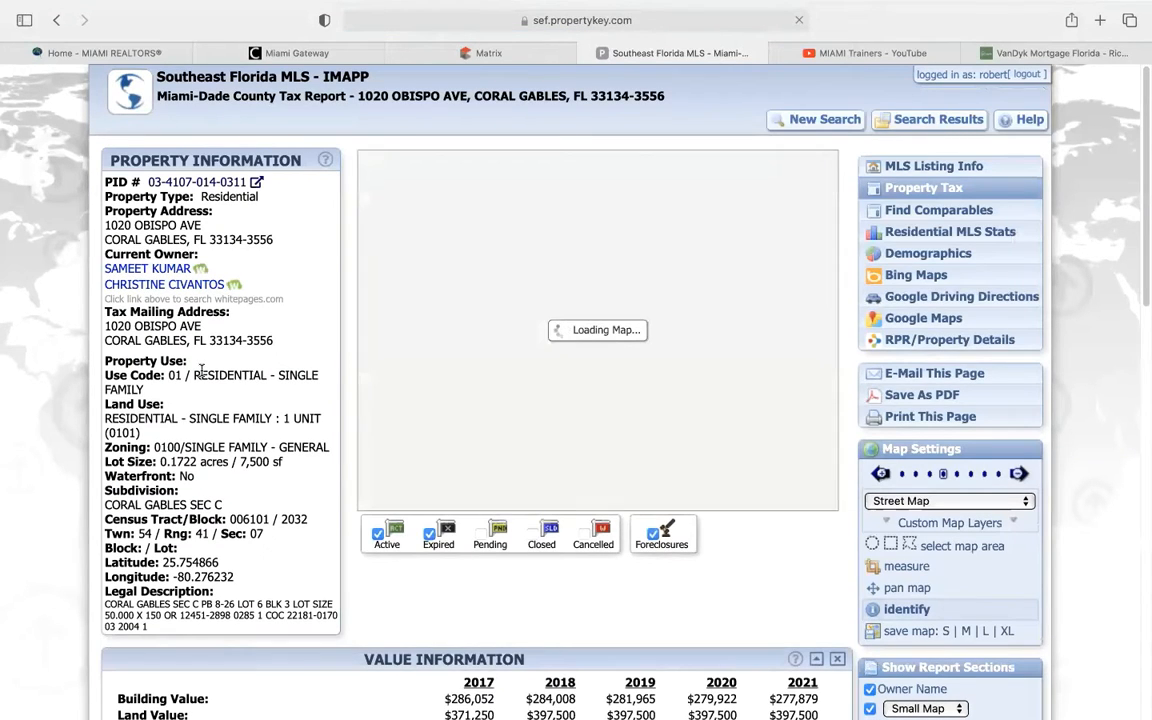
Find the 3,164 sf living area under Building Information, then return to Matrix
scroll(200, 370, down, 5)
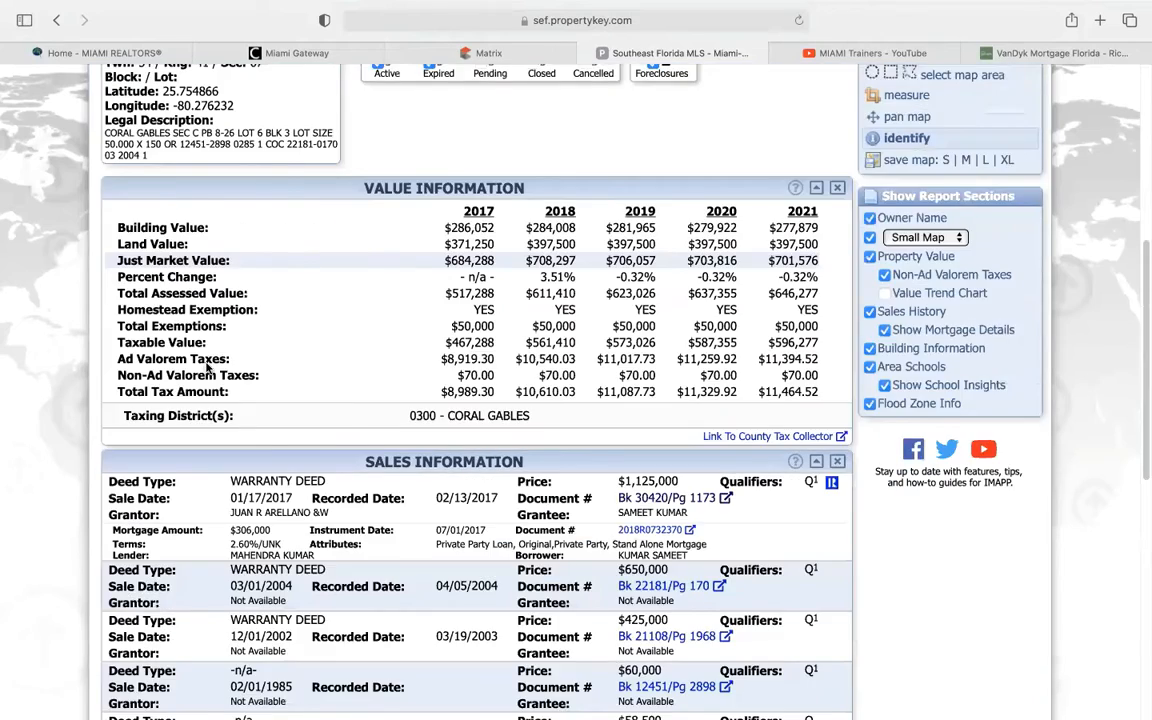
scroll(190, 330, down, 8)
scroll(214, 356, down, 2)
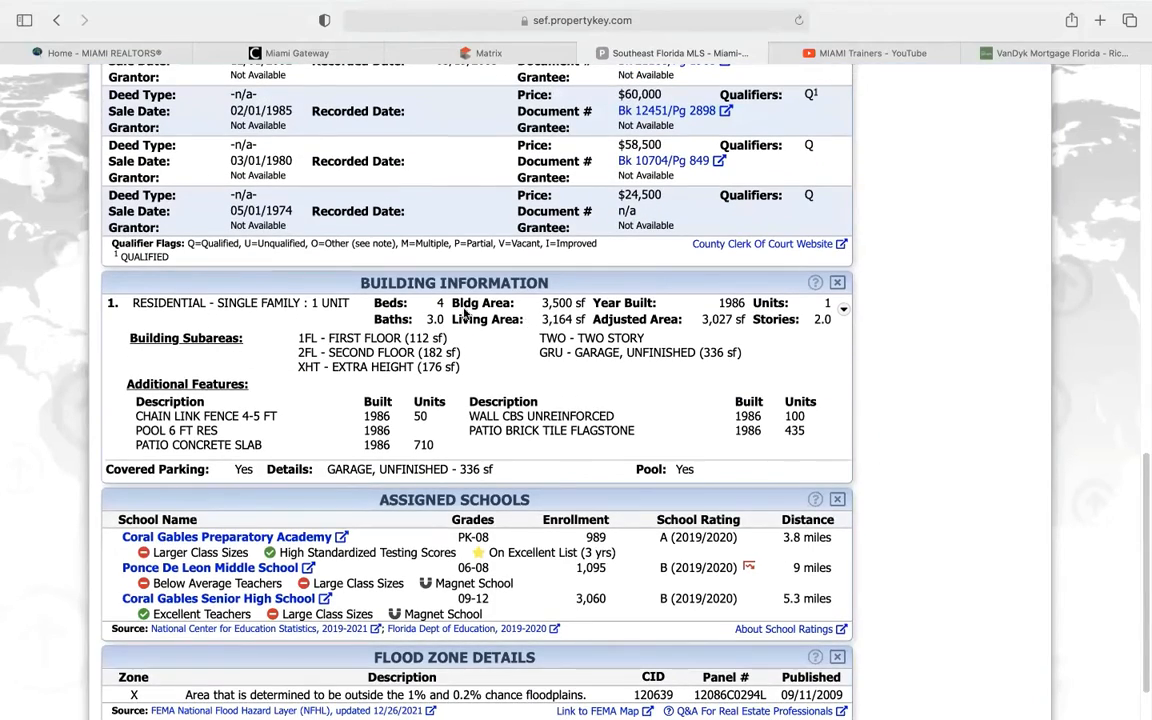
drag(452, 319, 577, 320)
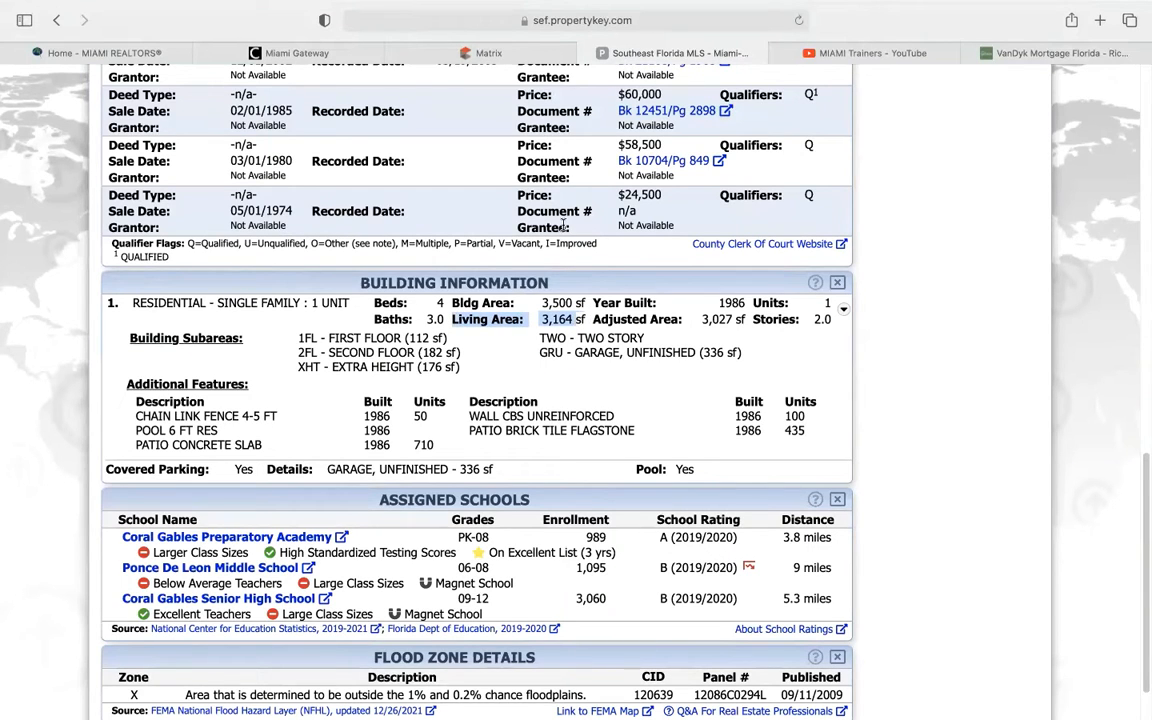
click(517, 58)
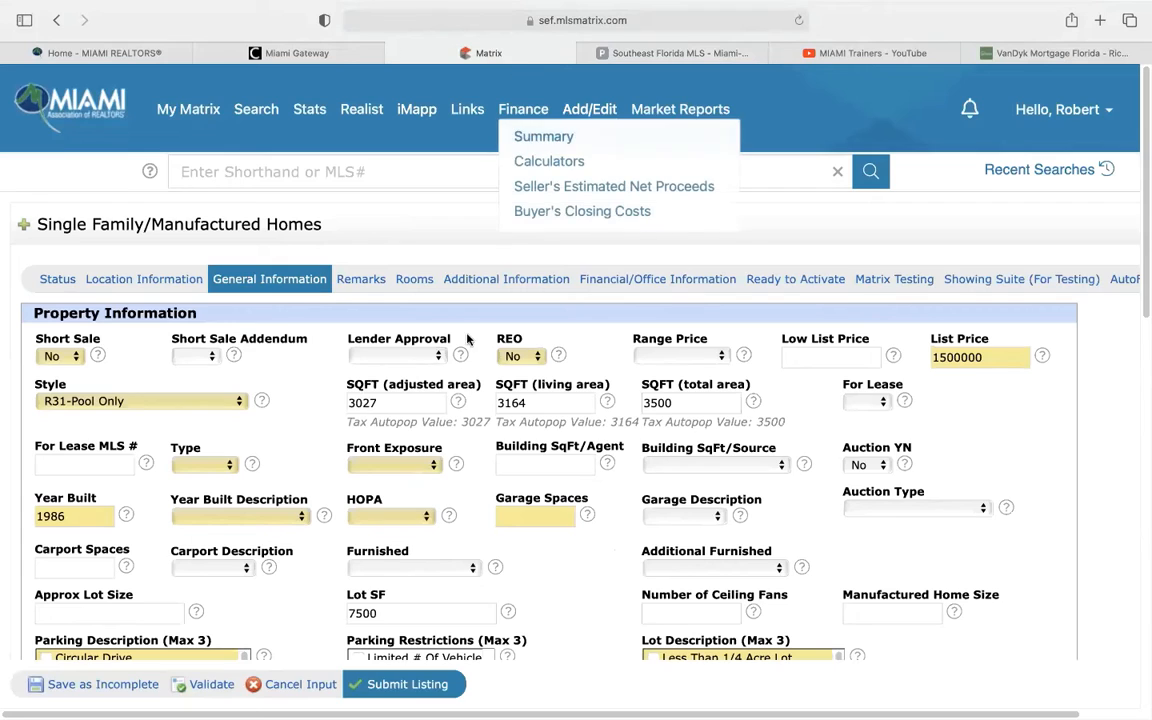
double_click(530, 405)
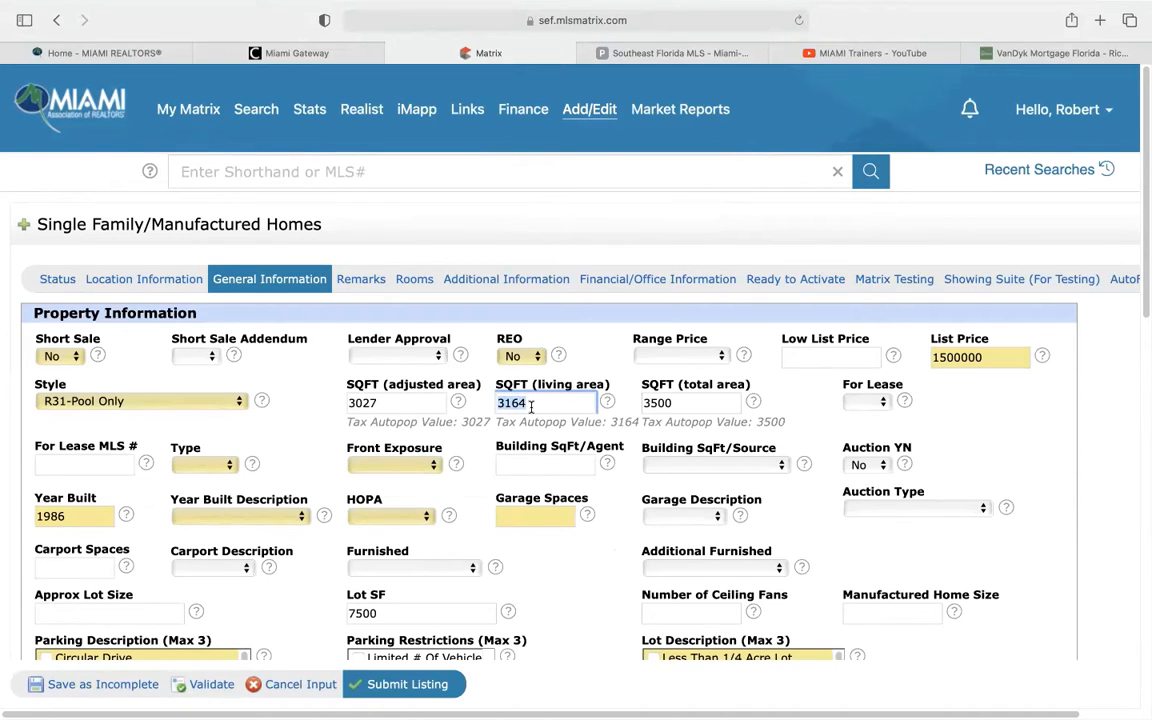
click(640, 54)
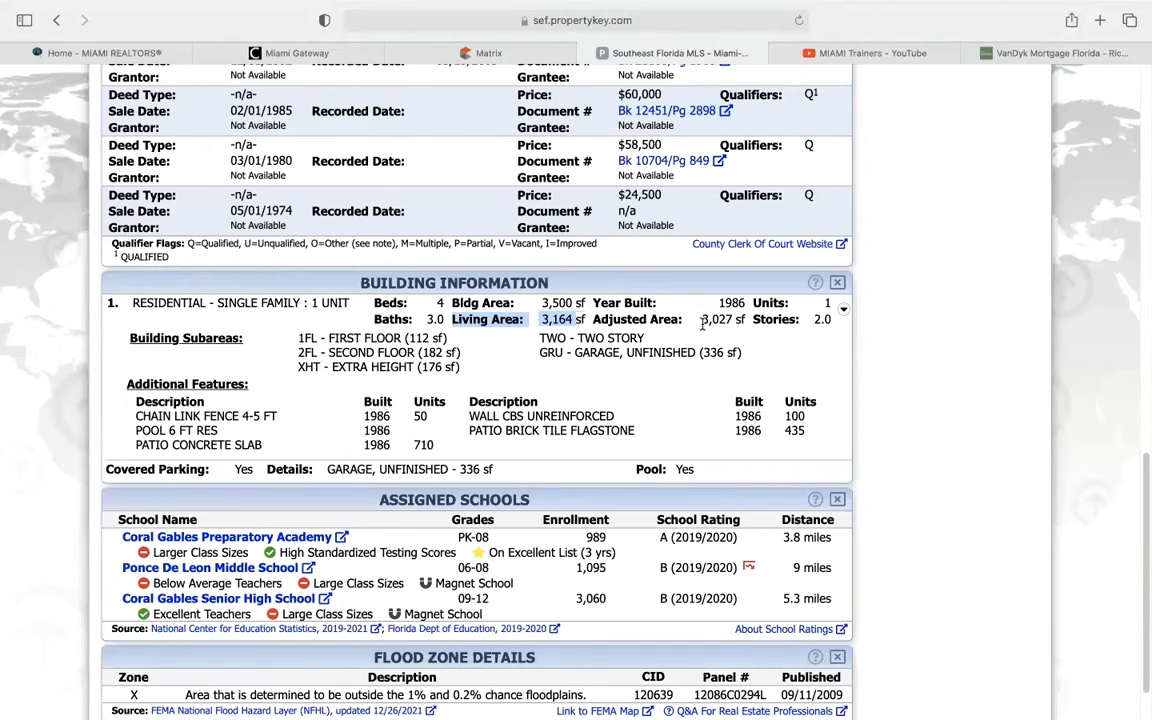
drag(703, 322, 737, 321)
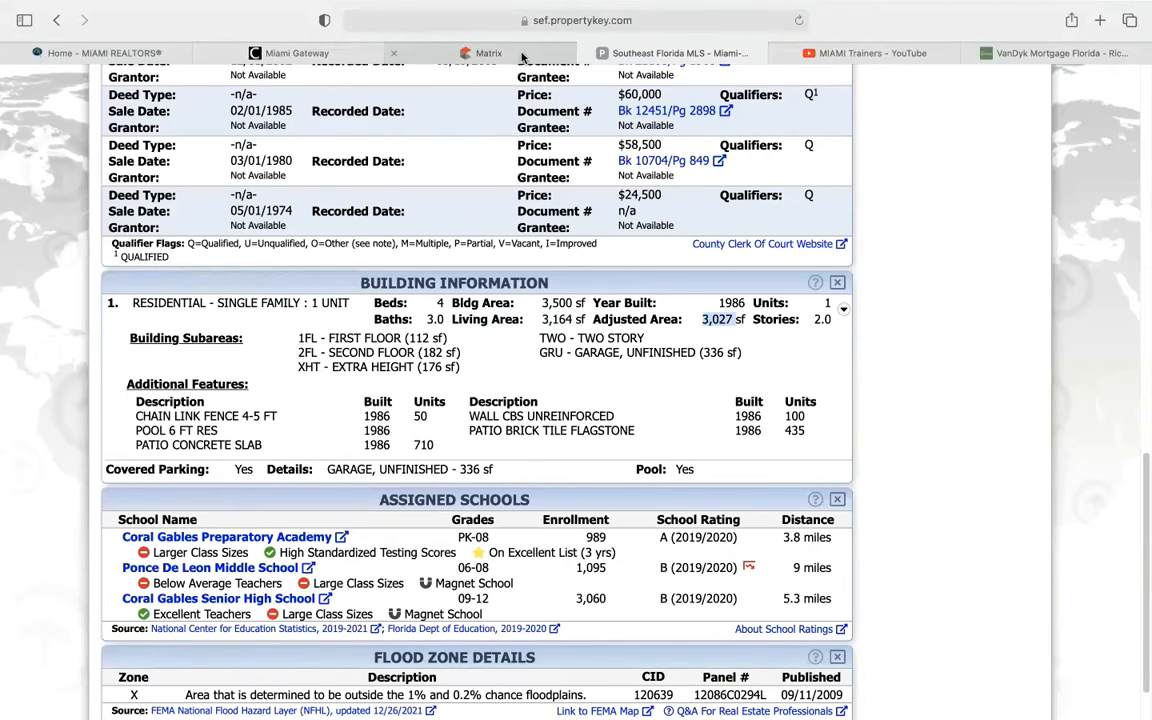
click(521, 57)
double_click(385, 403)
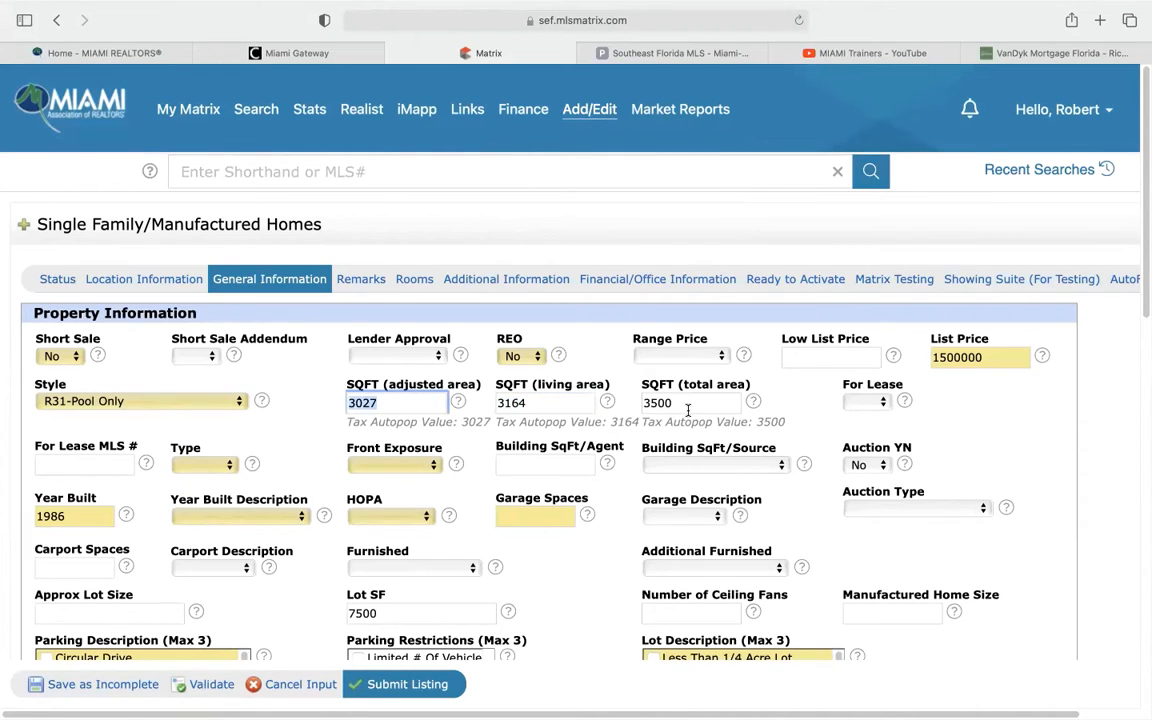
click(600, 52)
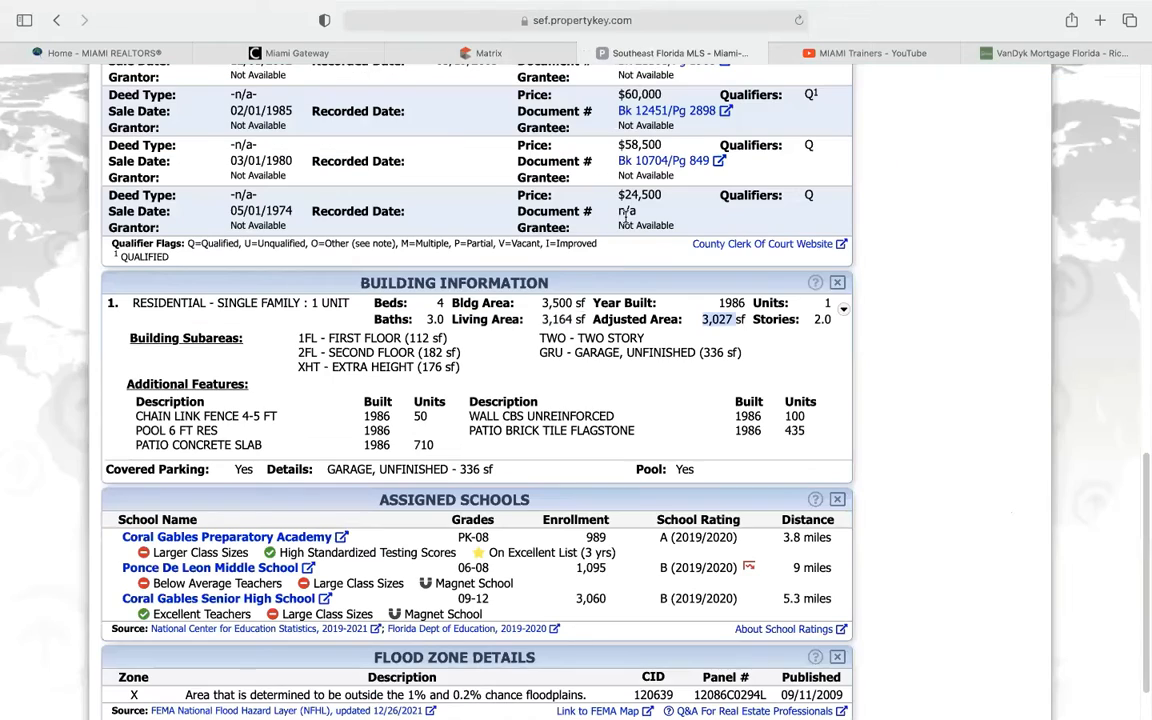
drag(546, 302, 574, 301)
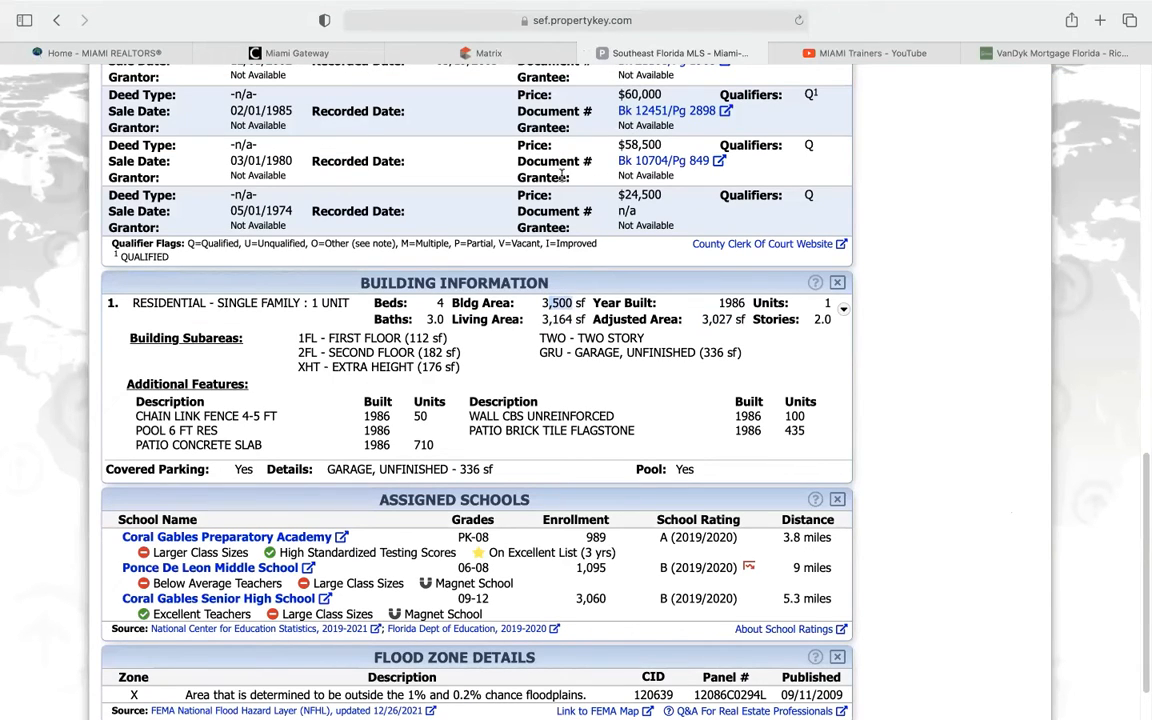
click(522, 52)
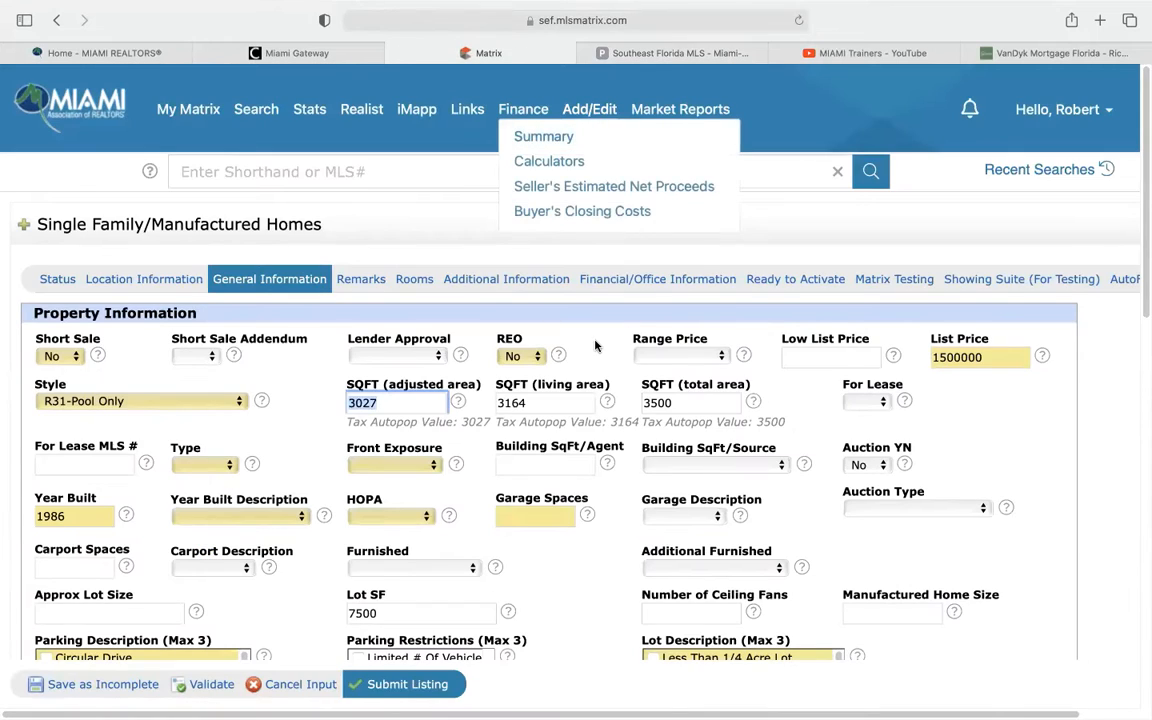
scroll(594, 345, down, 4)
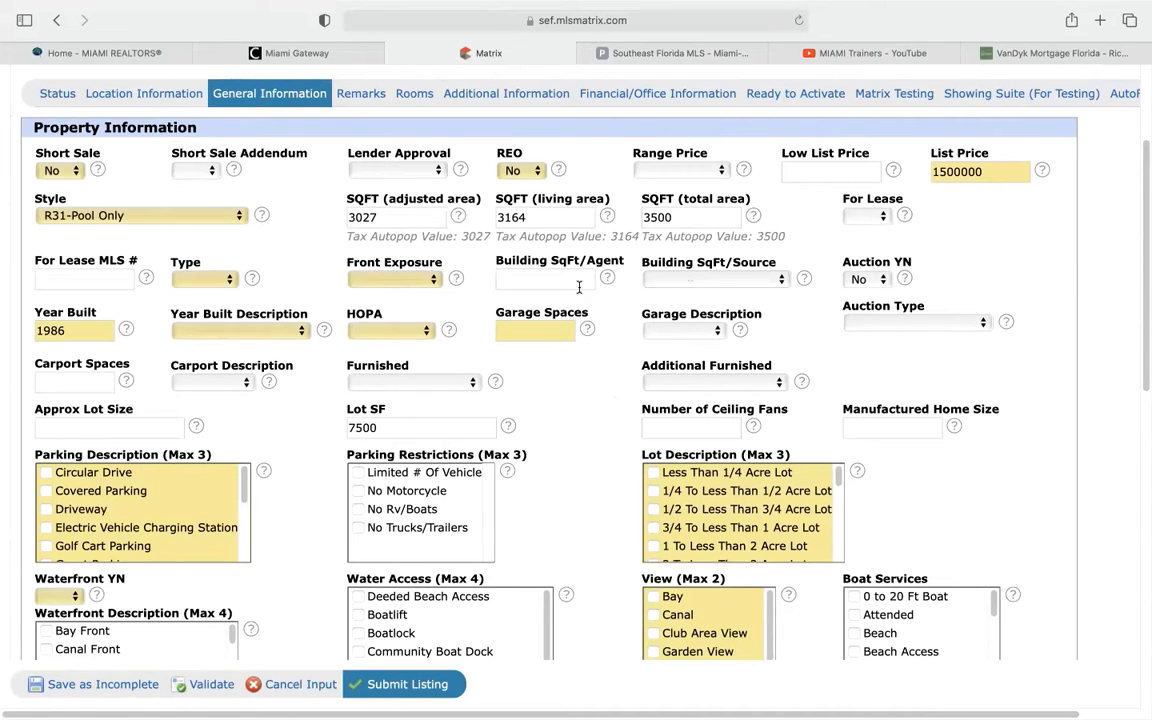
Review the building square-footage source choices without picking one
click(536, 280)
click(675, 283)
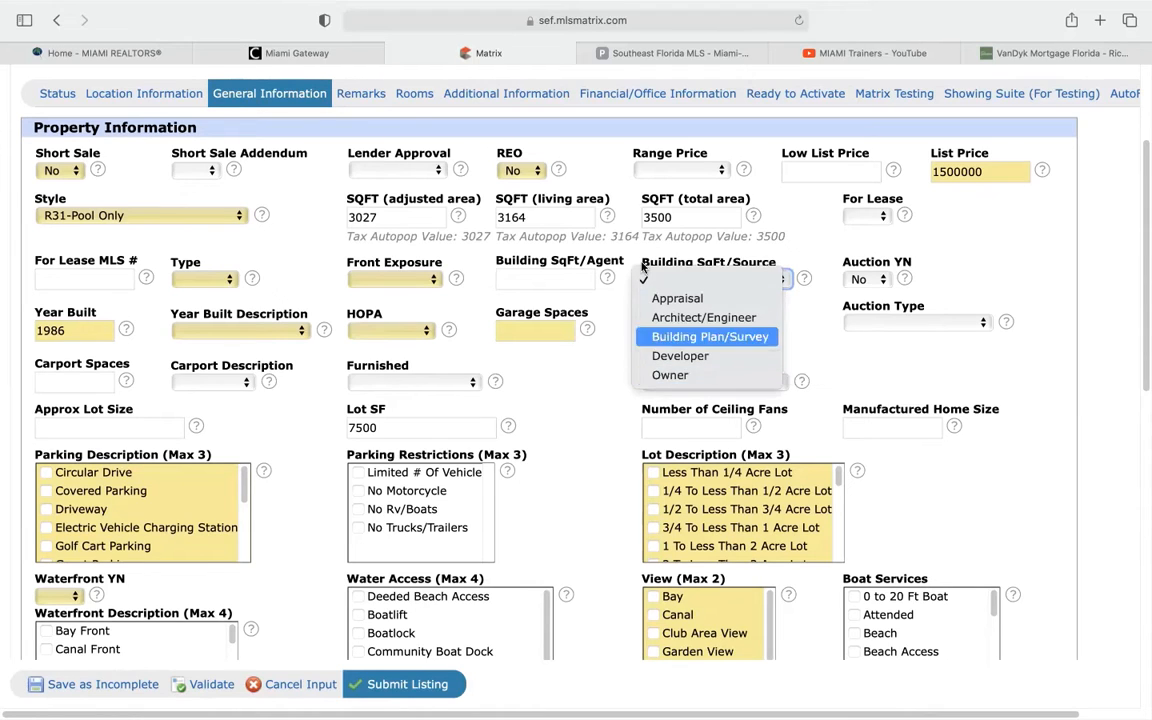
click(513, 252)
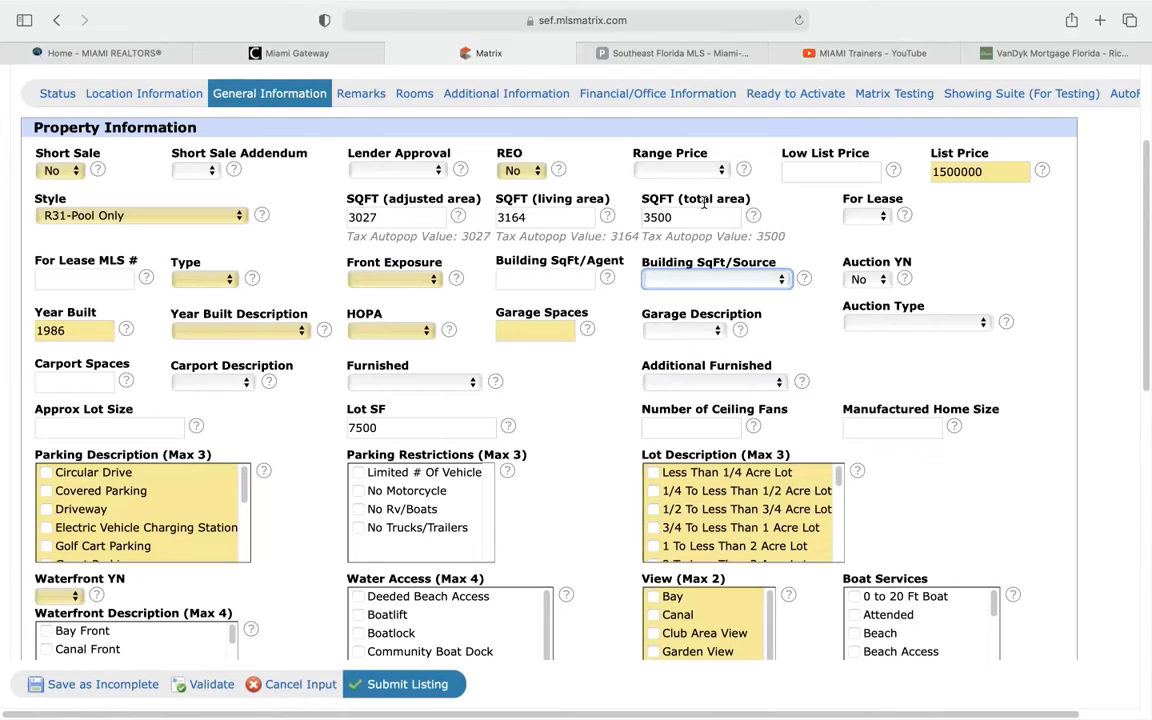
Set the property Type to Single and Front Exposure to North
click(206, 279)
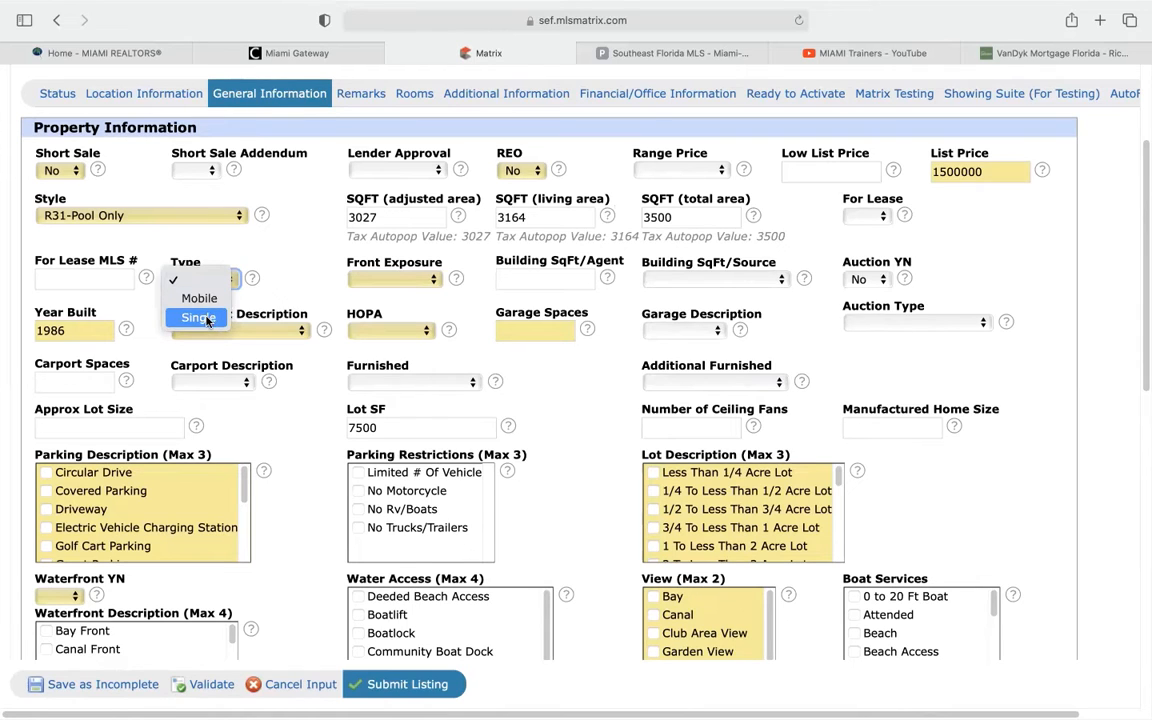
click(200, 318)
click(387, 280)
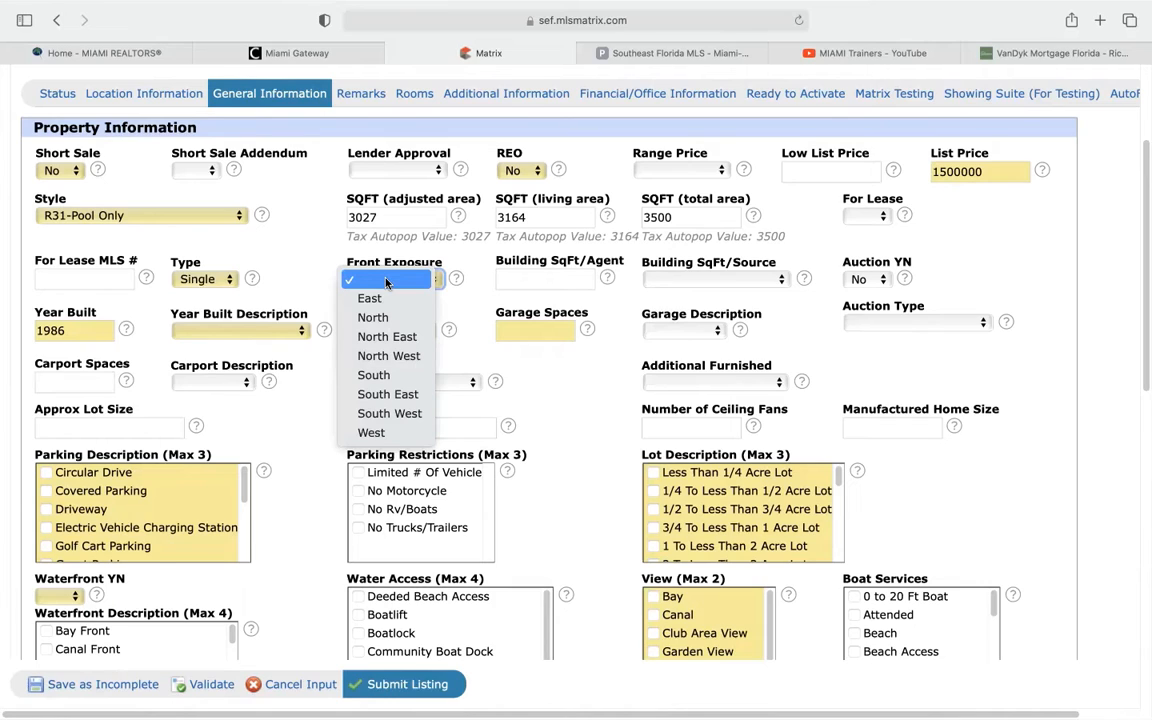
click(386, 320)
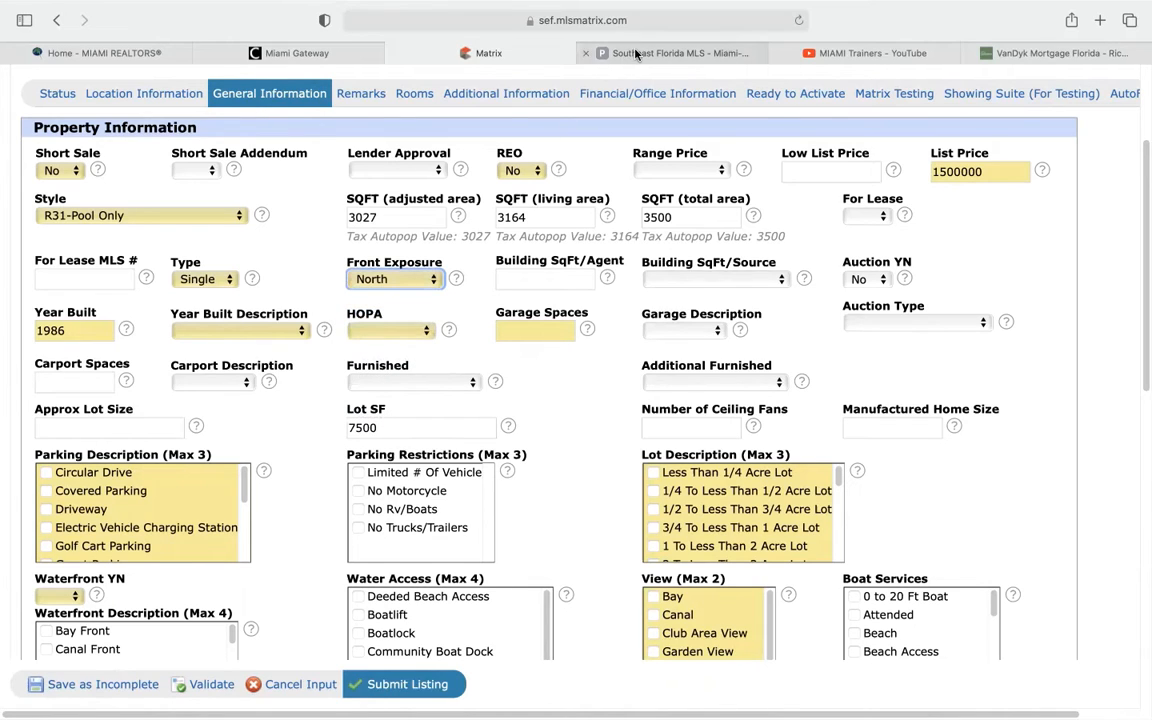
click(600, 53)
Review the tax record, then set Year Built Description to Resale beside Year Built 1986
scroll(557, 365, up, 15)
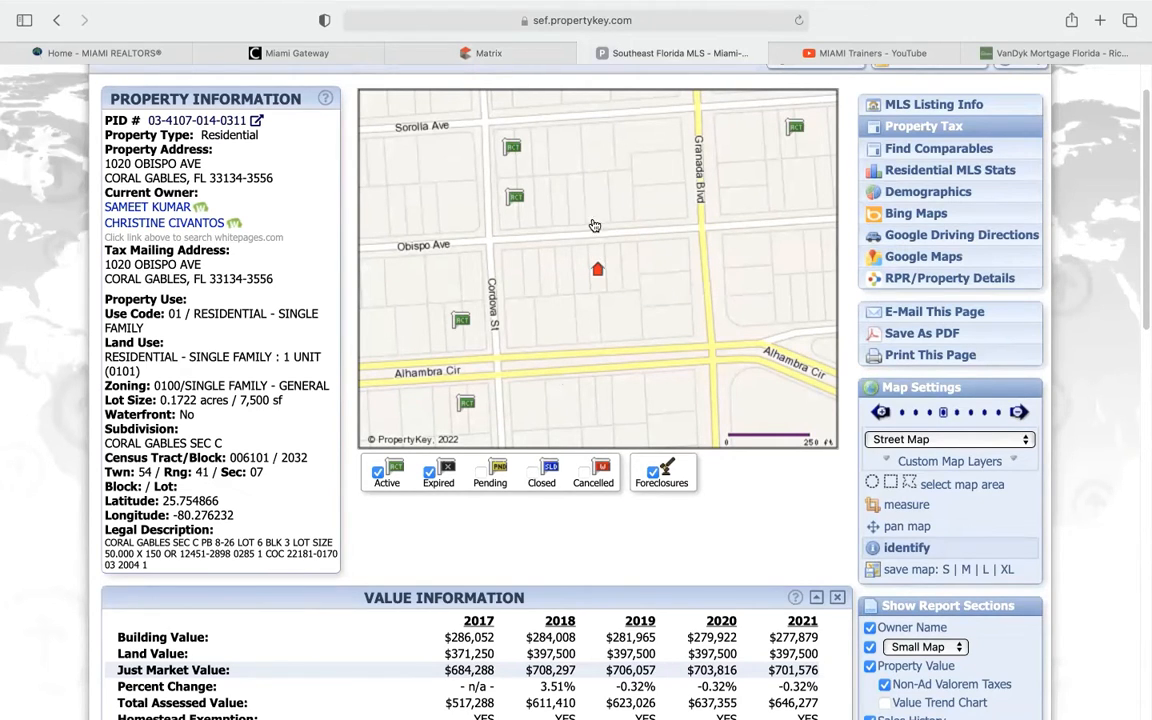
click(470, 52)
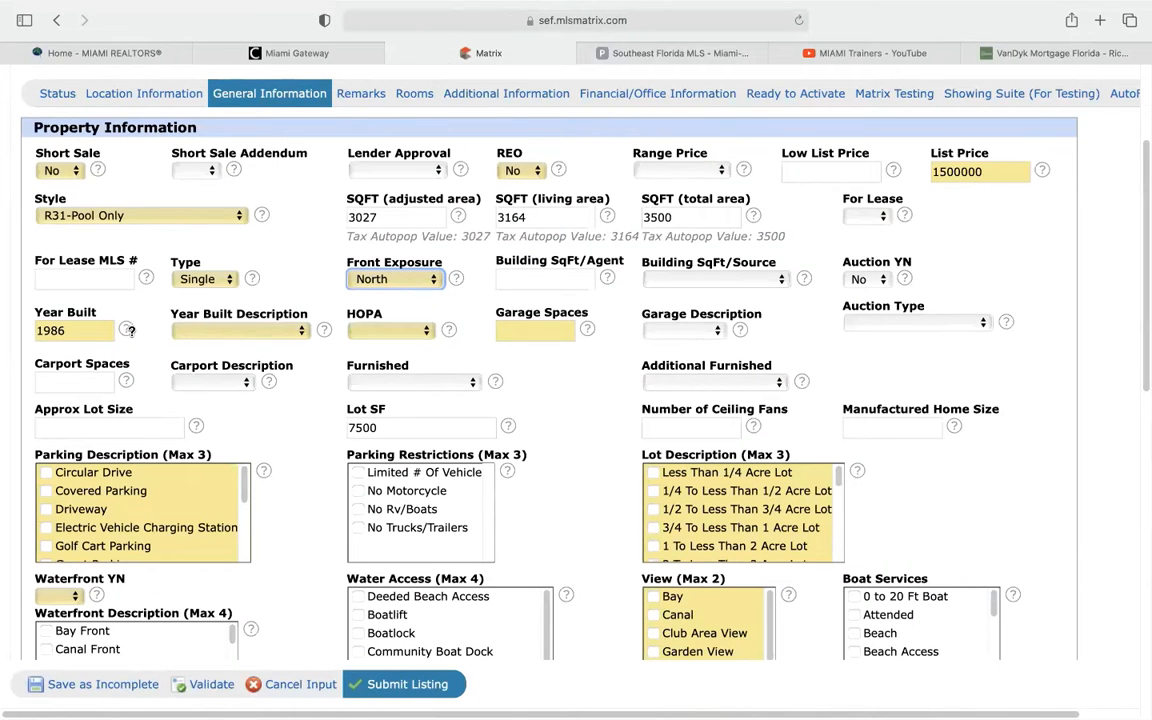
scroll(115, 300, down, 1)
click(255, 309)
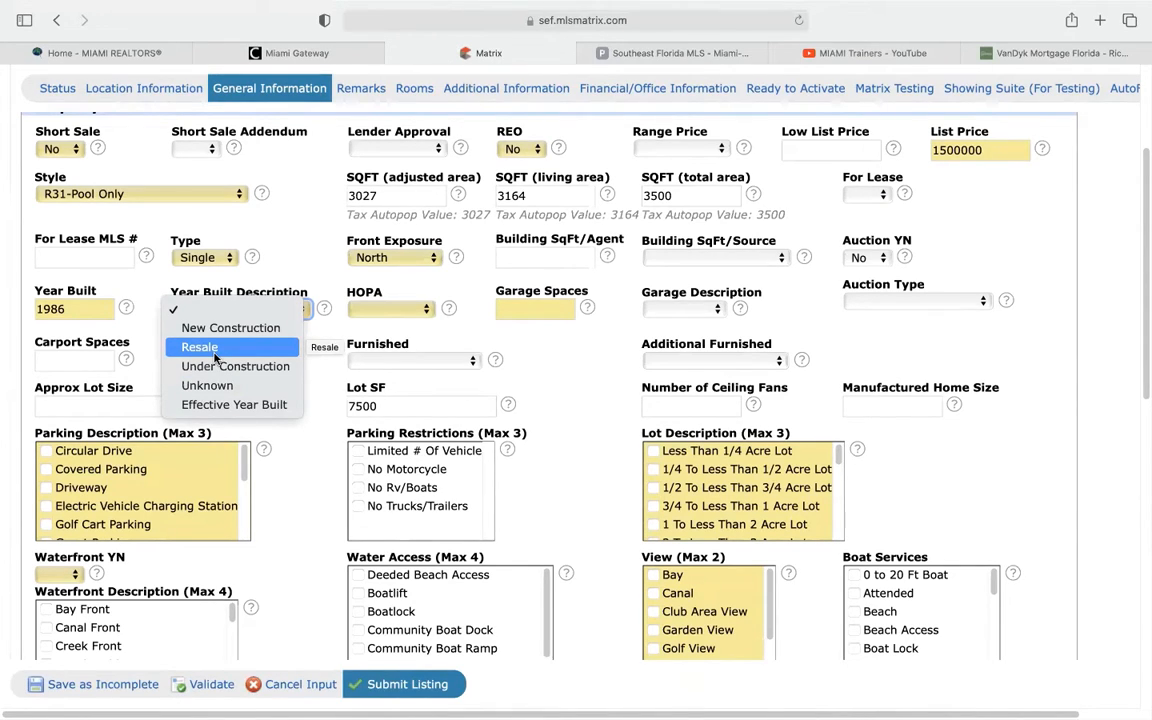
click(214, 355)
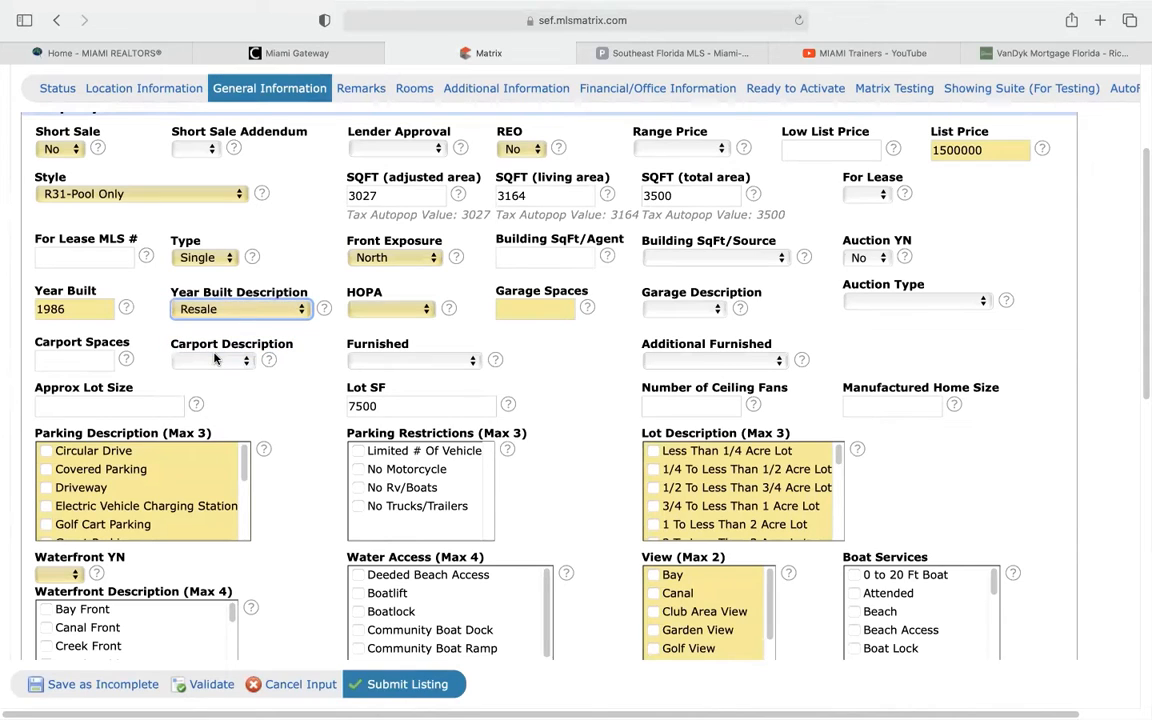
click(390, 310)
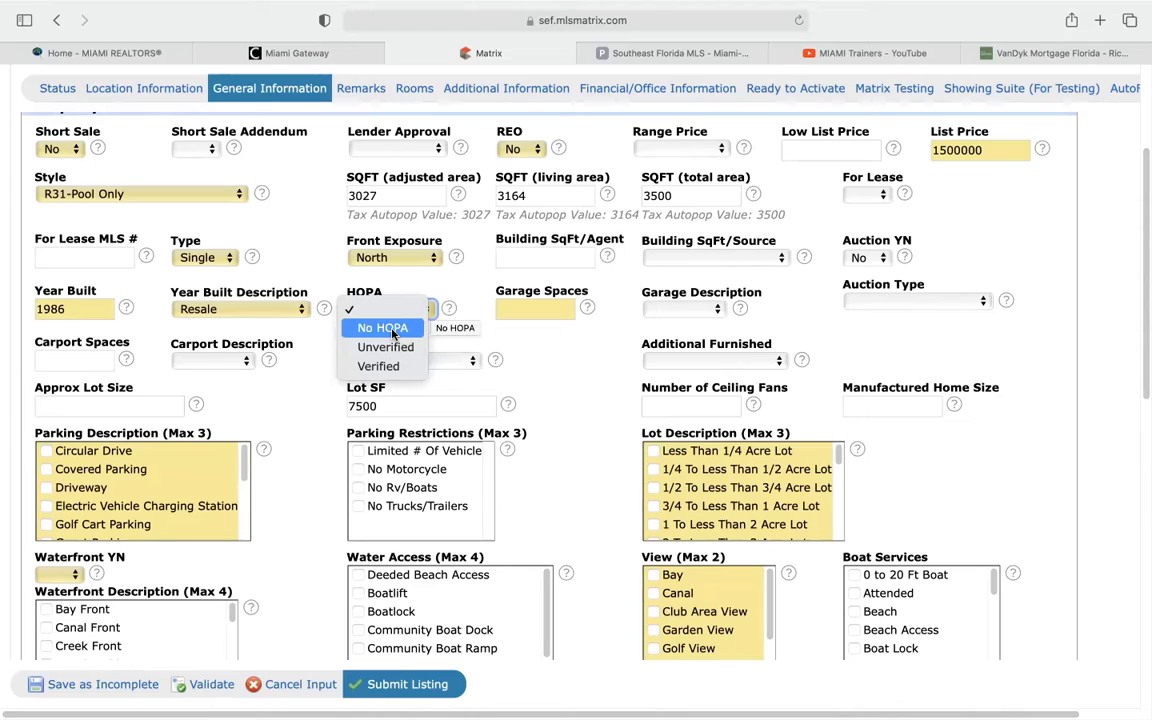
Set HOPA to No HOPA and Garage Spaces to 0, leaving Garage Description blank
click(392, 334)
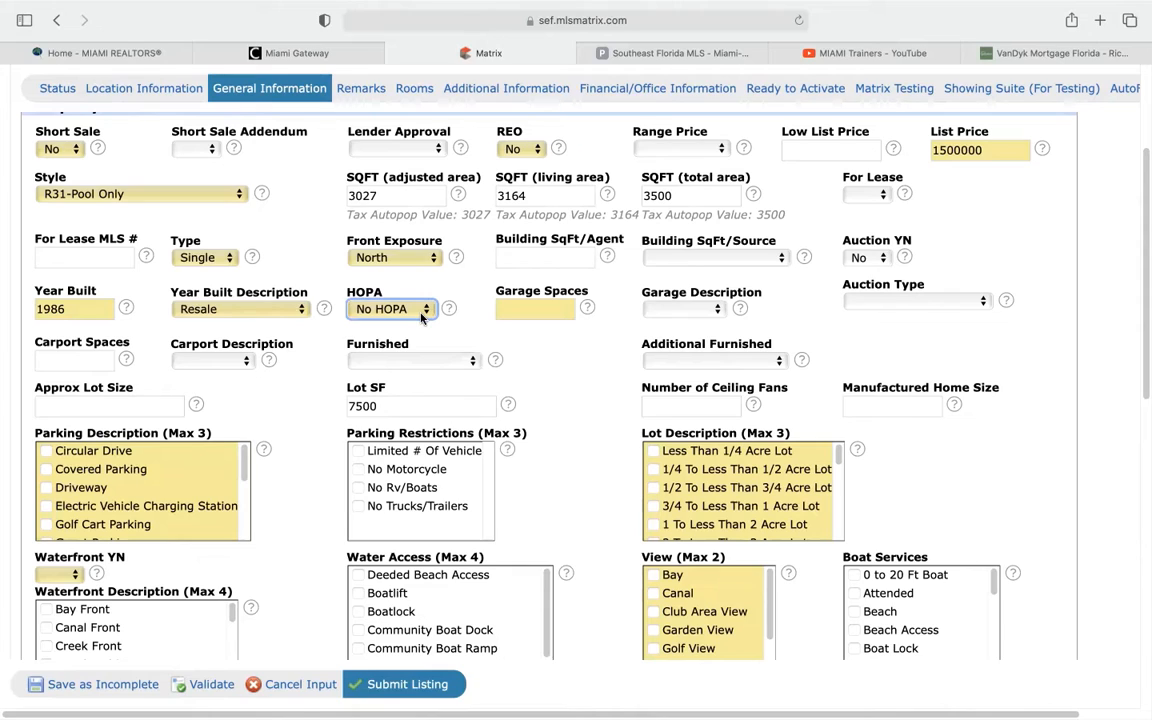
click(534, 309)
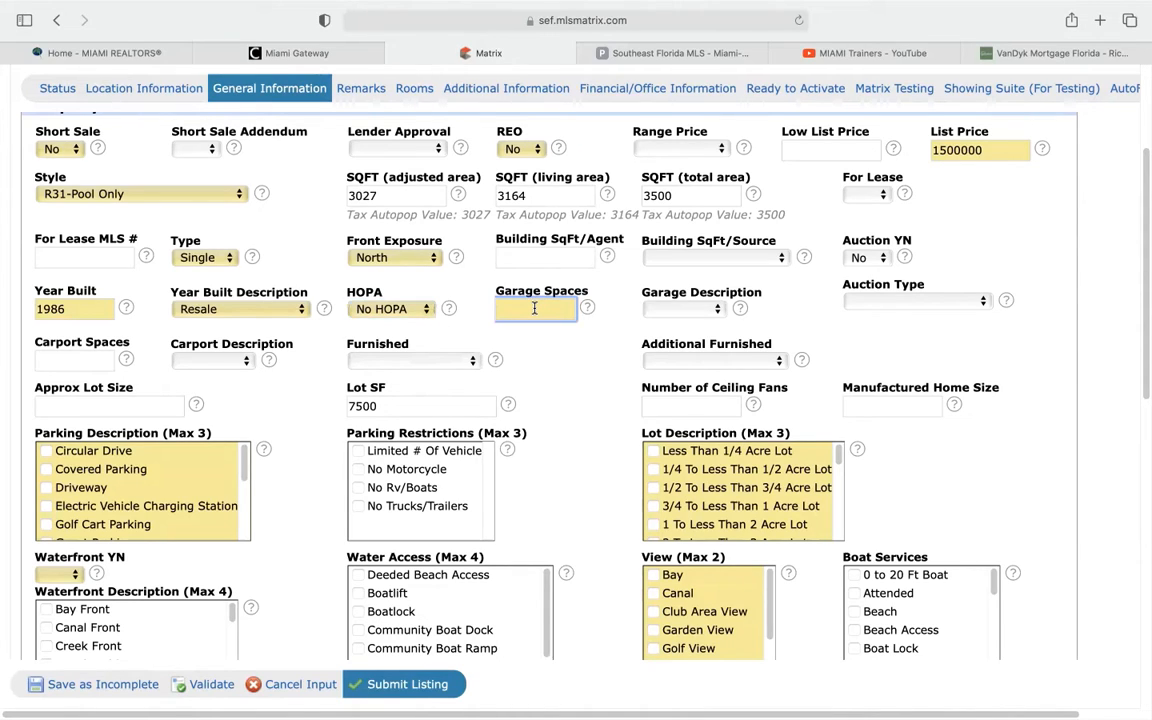
text(0)
click(577, 347)
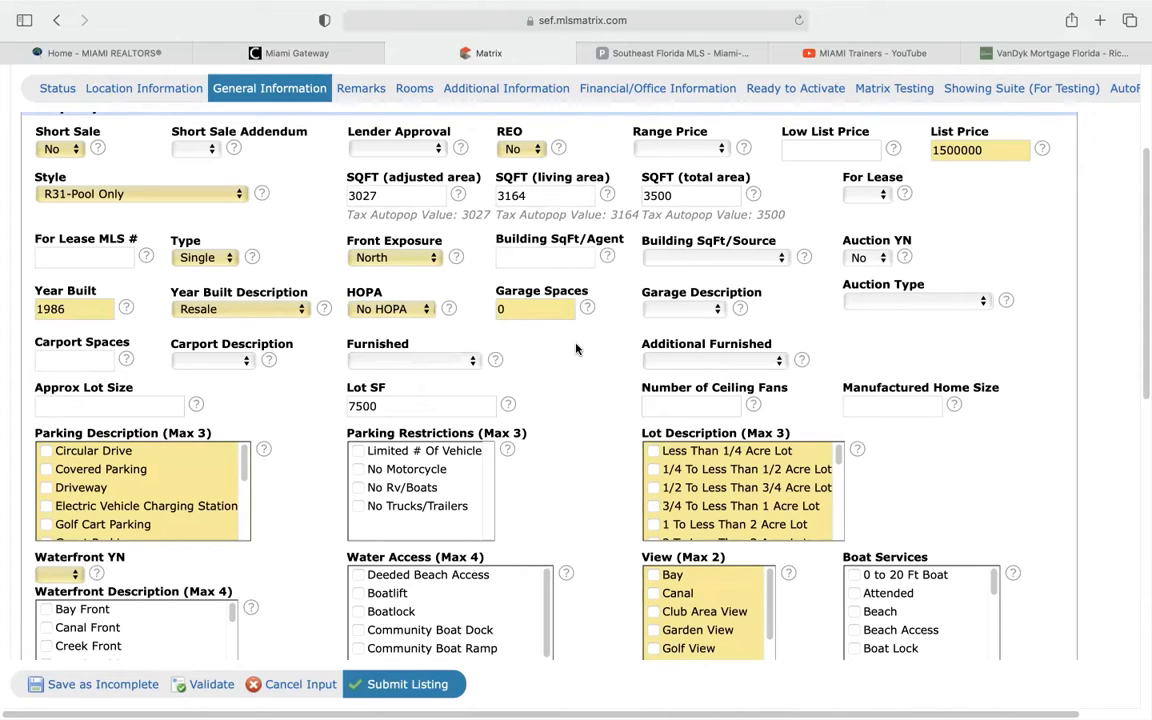
click(506, 311)
click(660, 309)
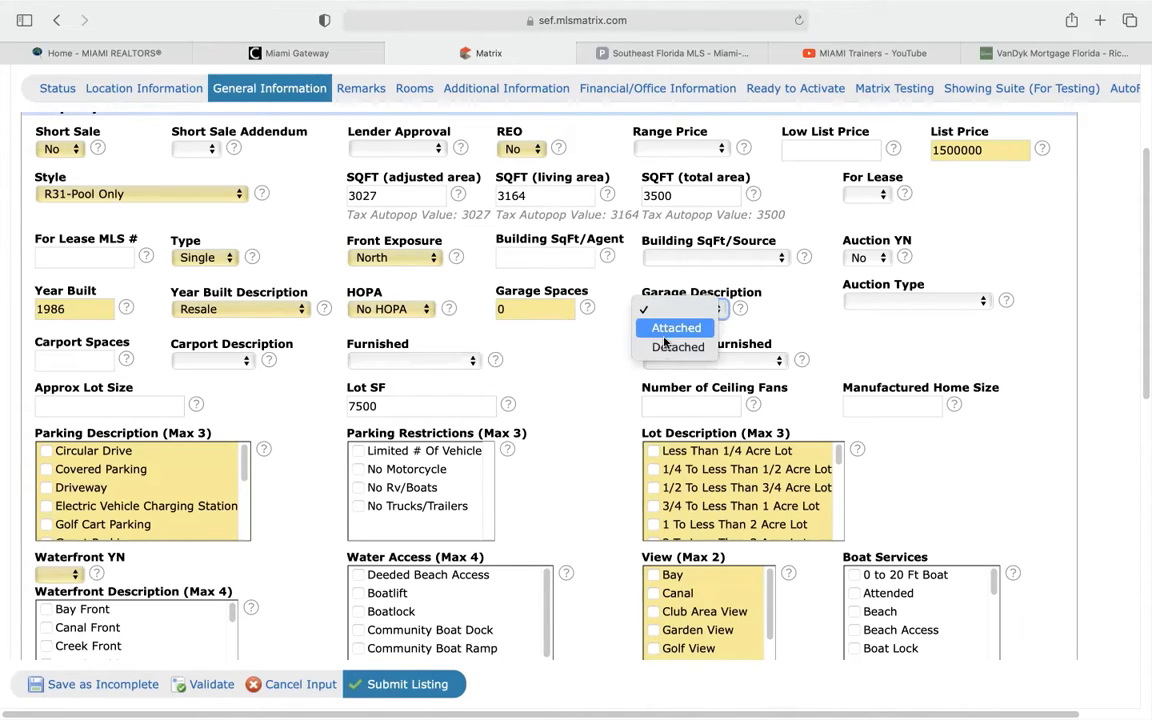
click(595, 334)
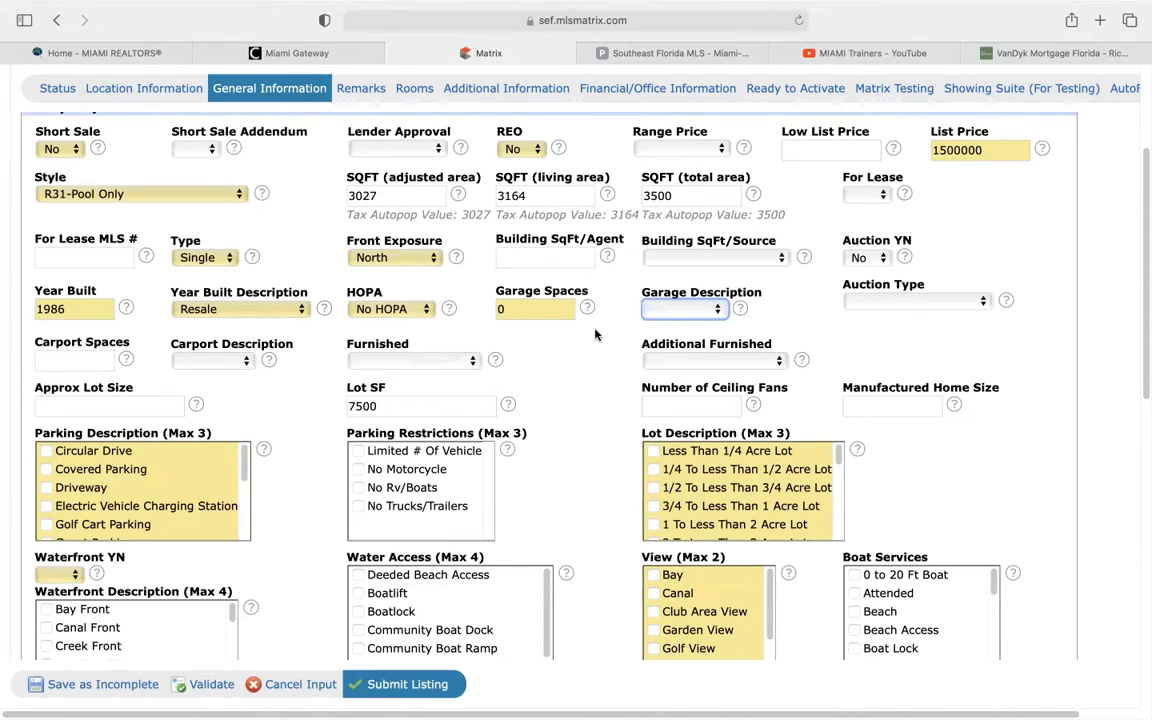
scroll(198, 362, down, 1)
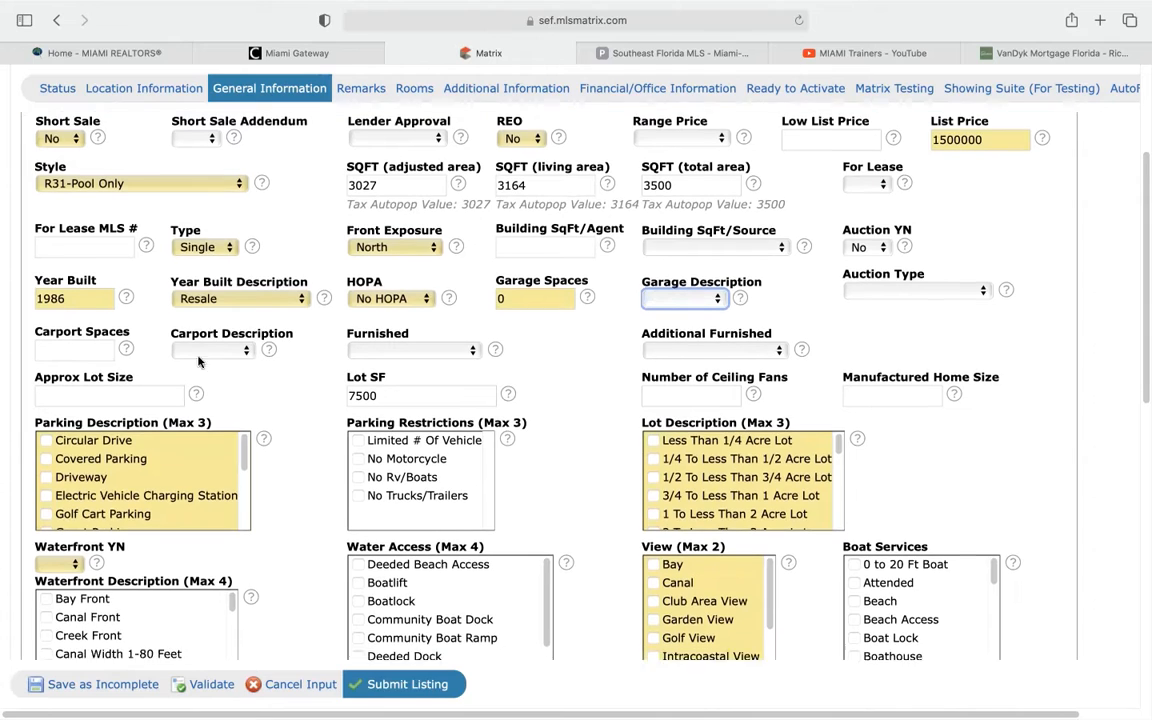
scroll(198, 362, down, 1)
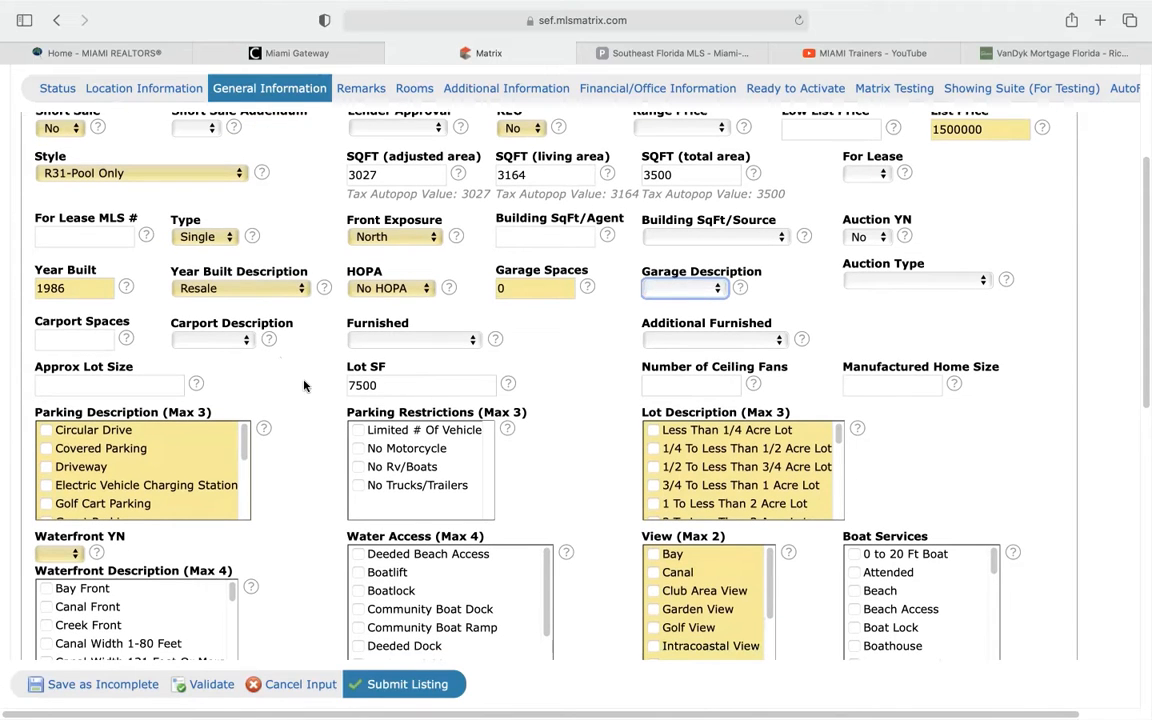
scroll(305, 386, down, 2)
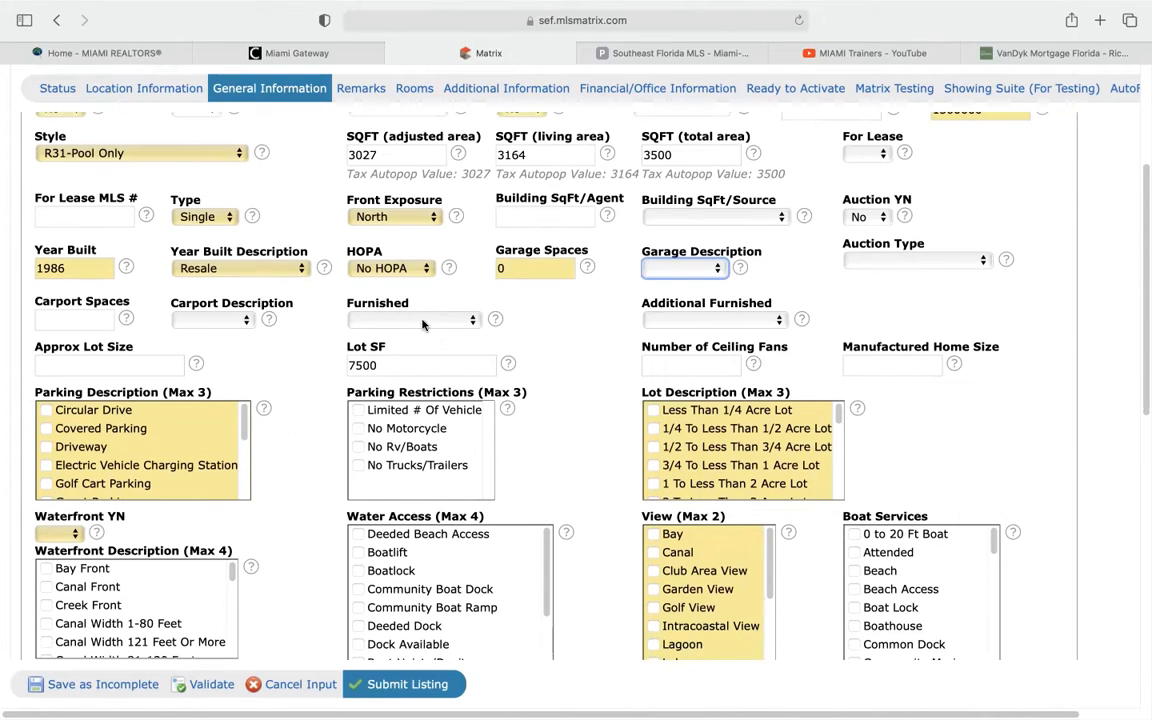
scroll(243, 350, down, 3)
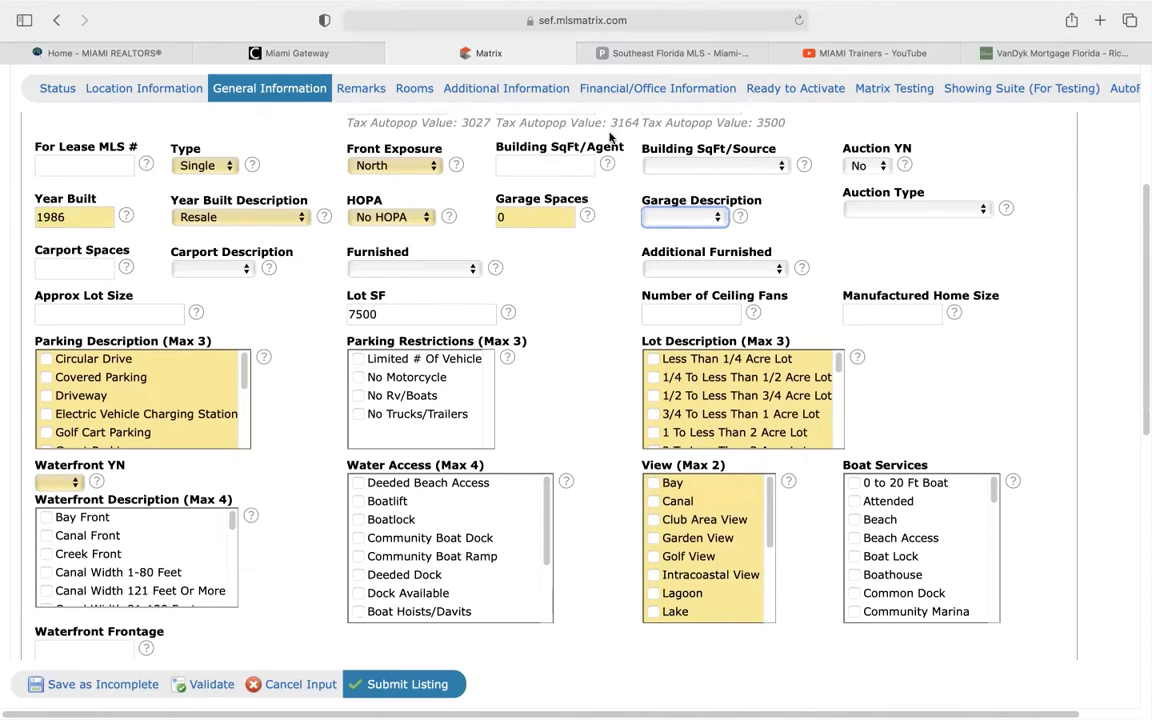
Confirm the 7,500 sf lot size in the tax record and return to the listing
click(597, 52)
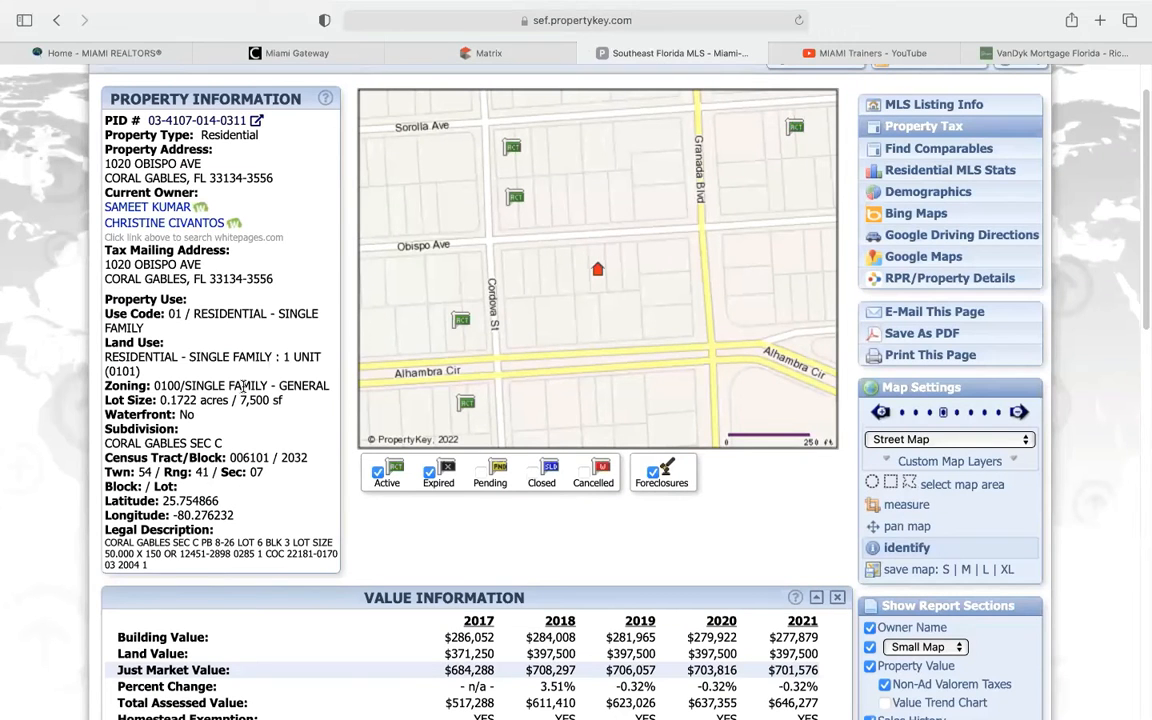
drag(239, 400, 290, 400)
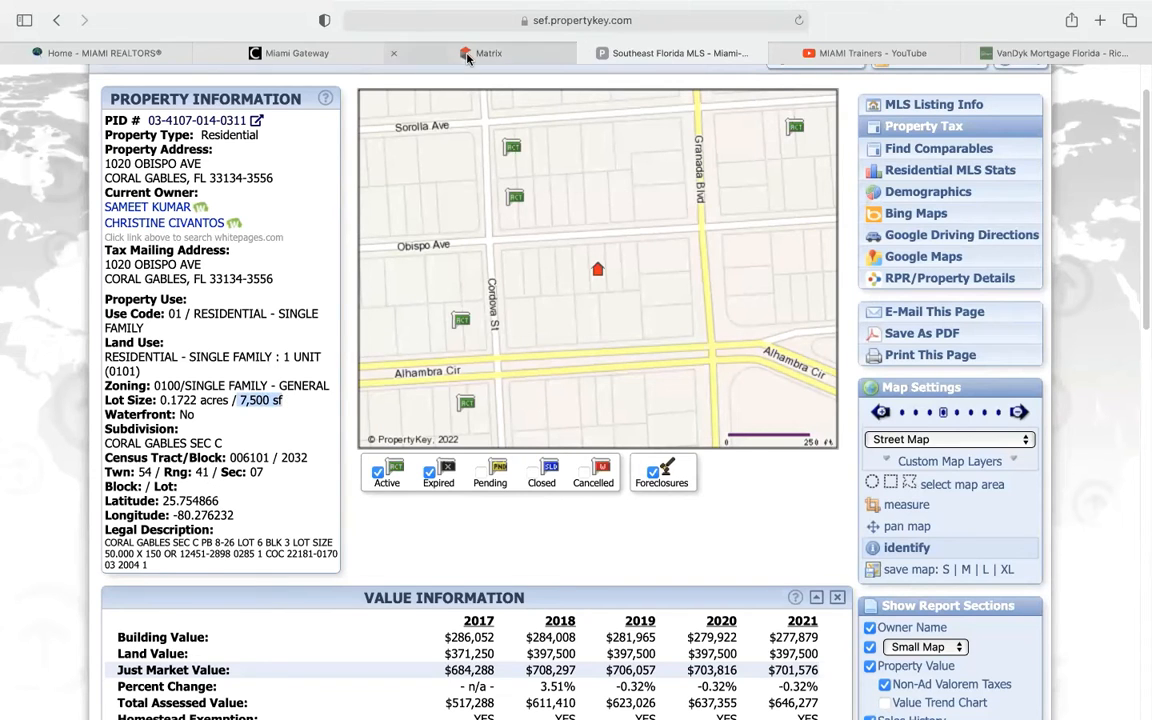
click(417, 58)
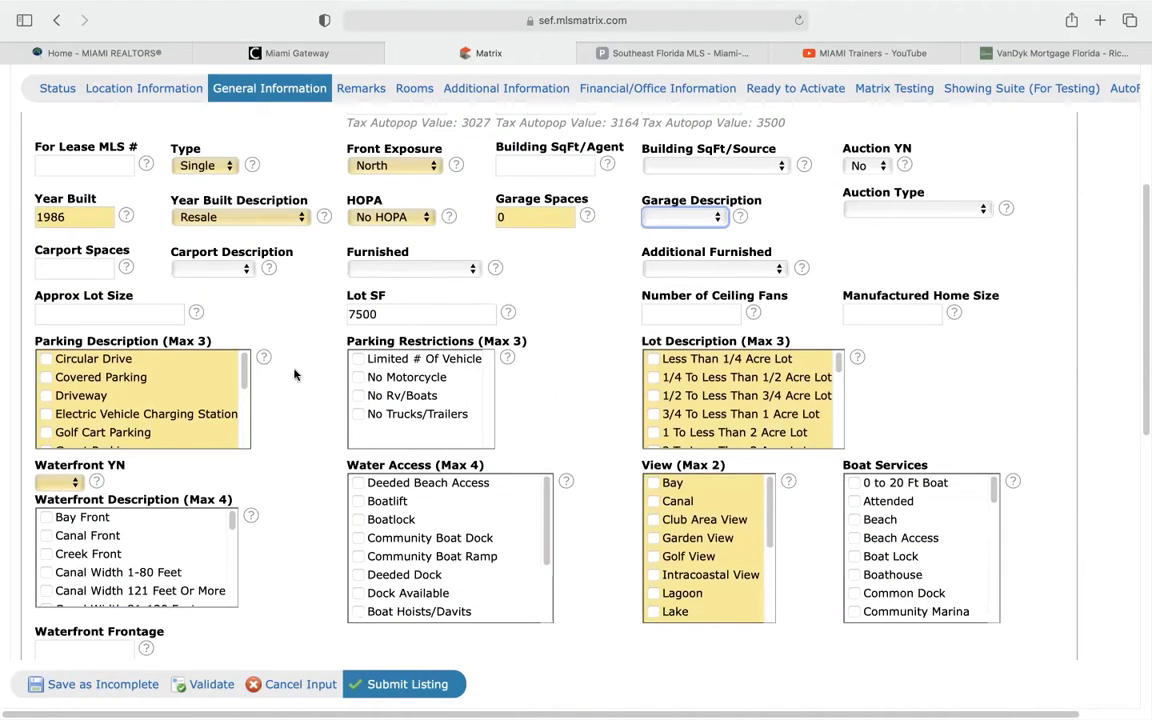
scroll(285, 379, down, 1)
scroll(285, 379, down, 1)
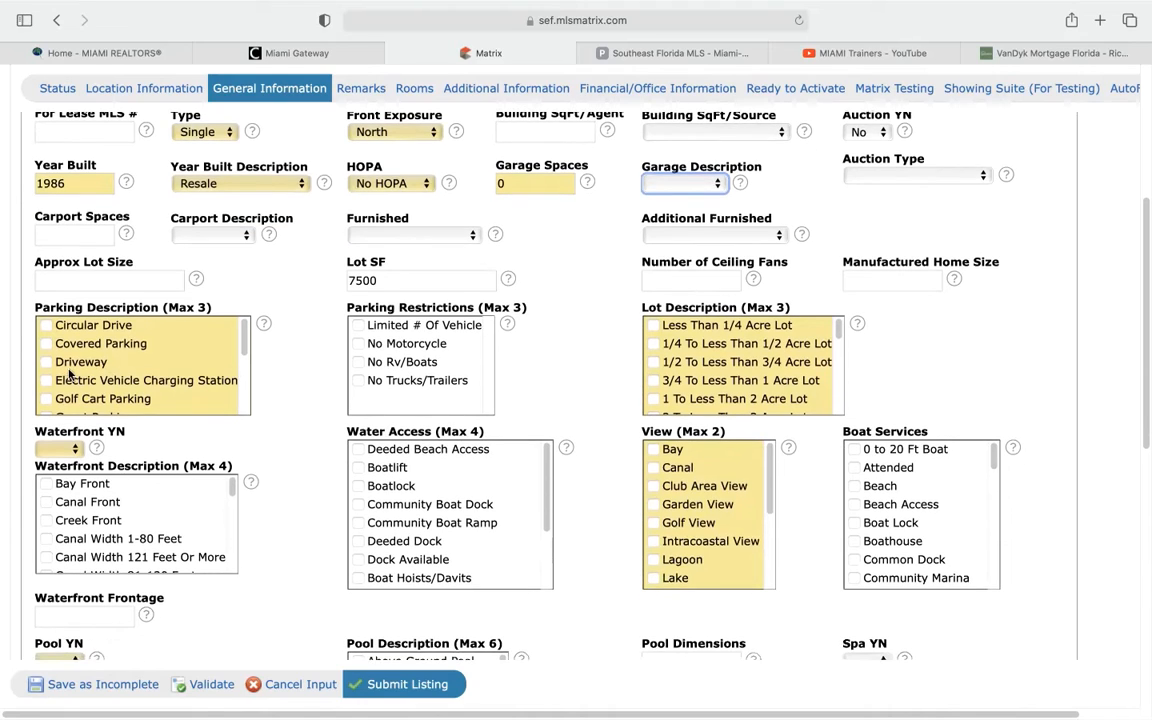
Tick Driveway parking, No Rv/Boats and No Trucks/Trailers restrictions, and Less Than 1/4 Acre Lot
click(47, 363)
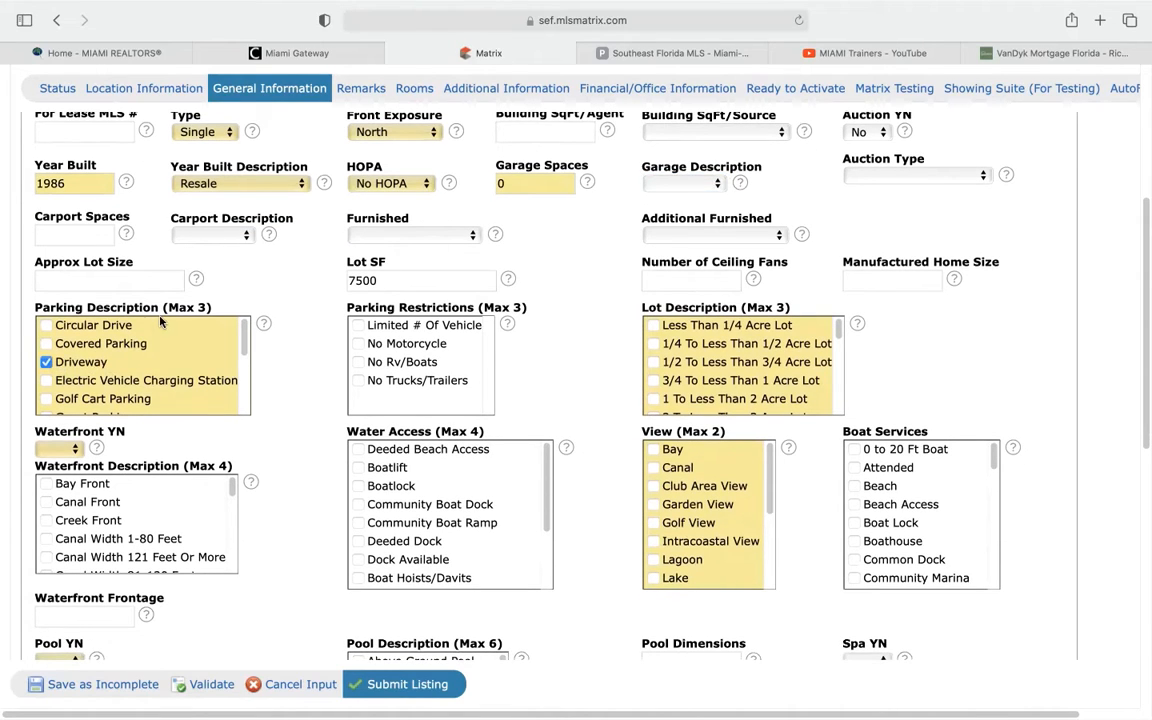
drag(167, 307, 209, 306)
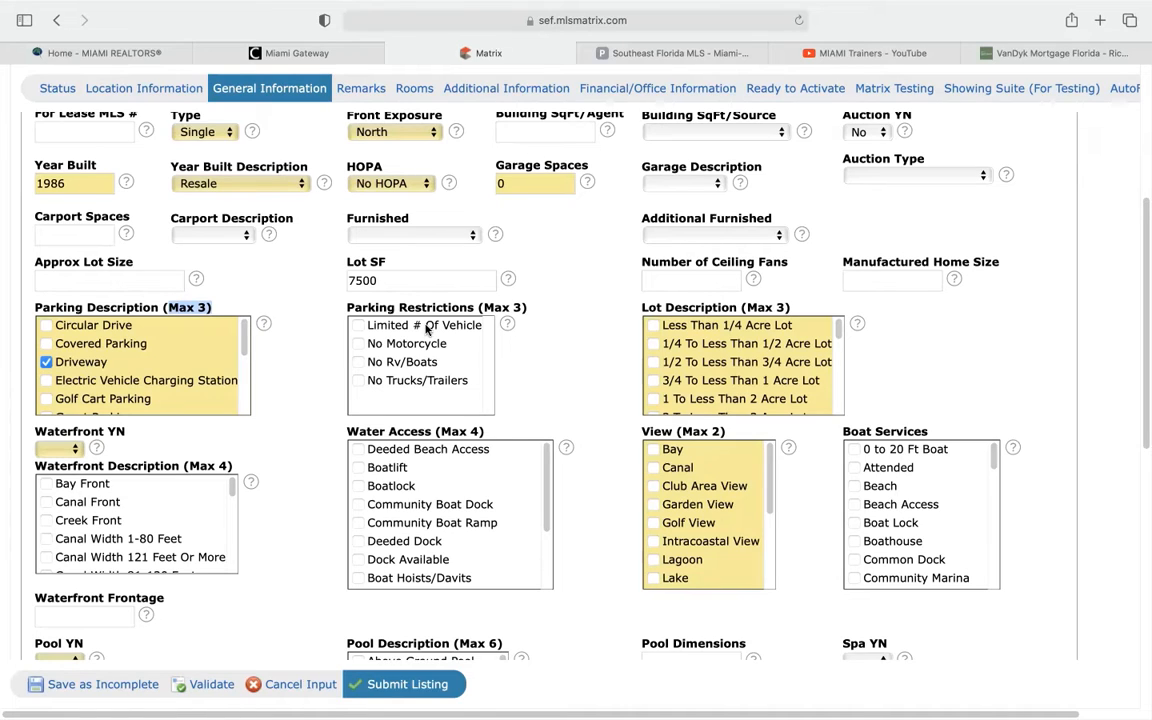
click(358, 381)
click(652, 326)
scroll(570, 318, down, 3)
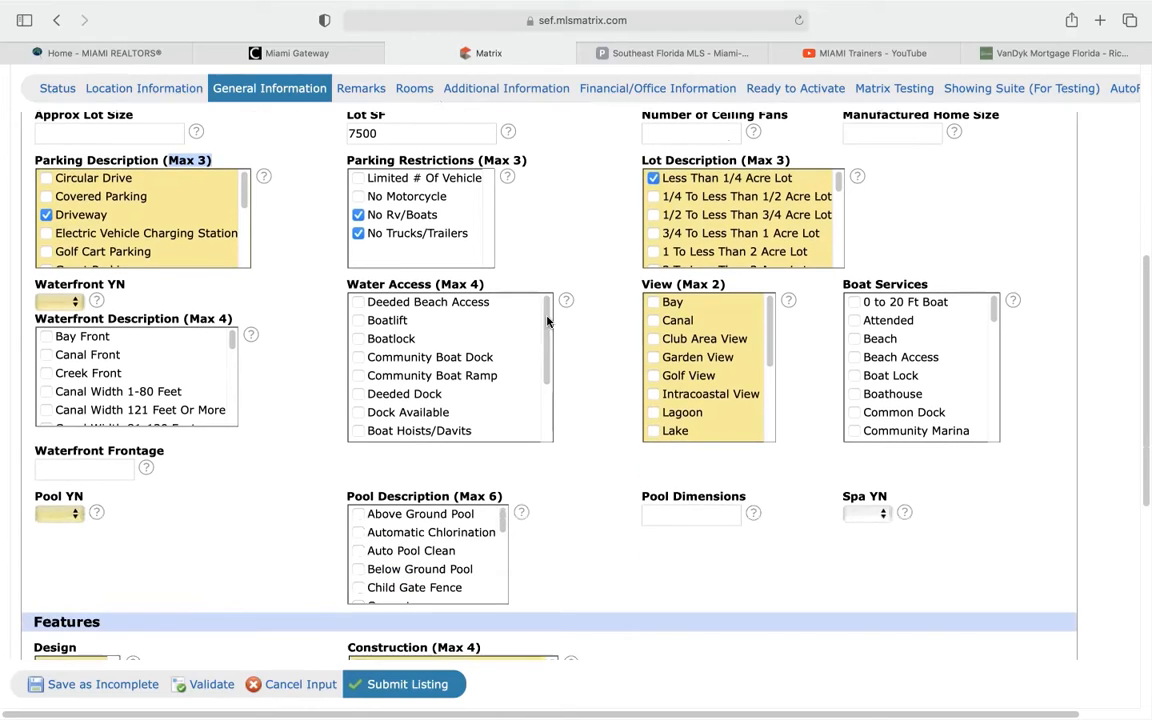
Set Waterfront YN to No and tick Garden View as the property's view
click(73, 301)
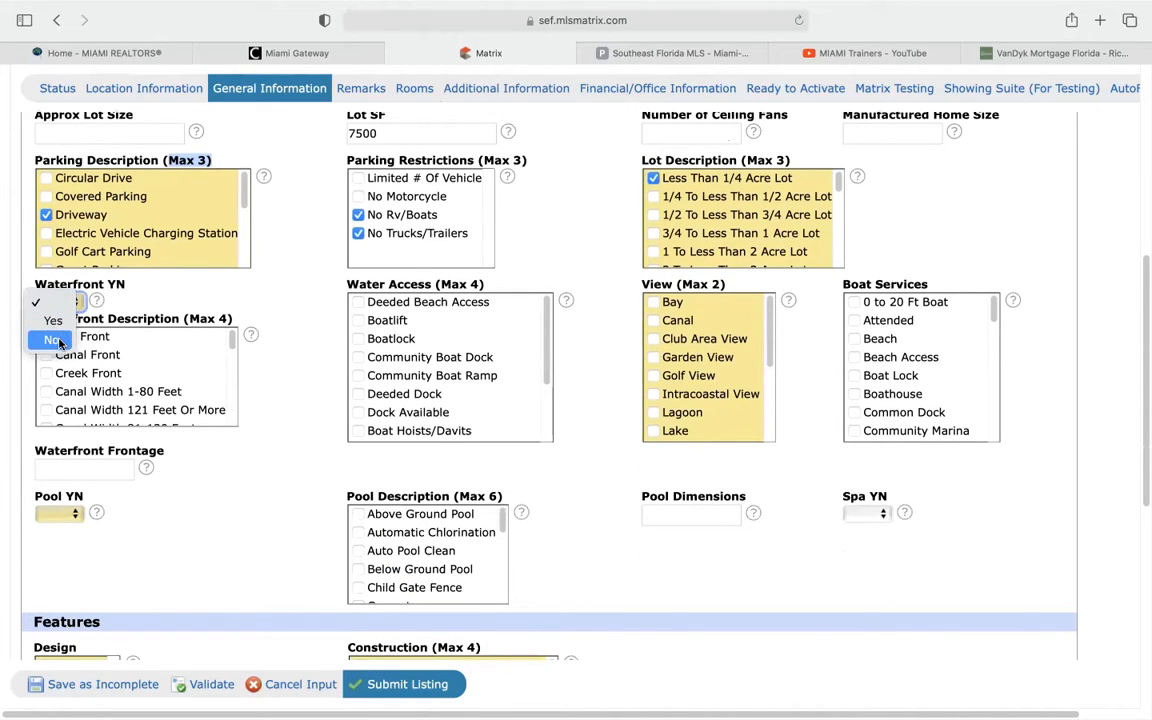
click(52, 340)
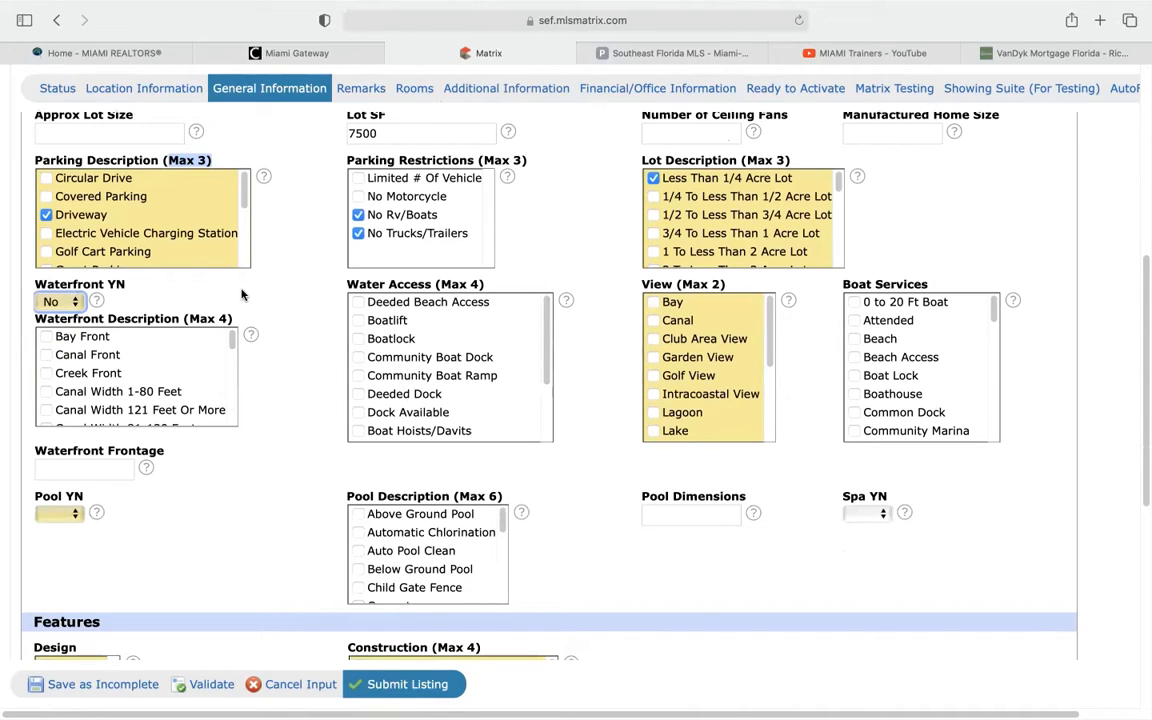
scroll(585, 335, down, 1)
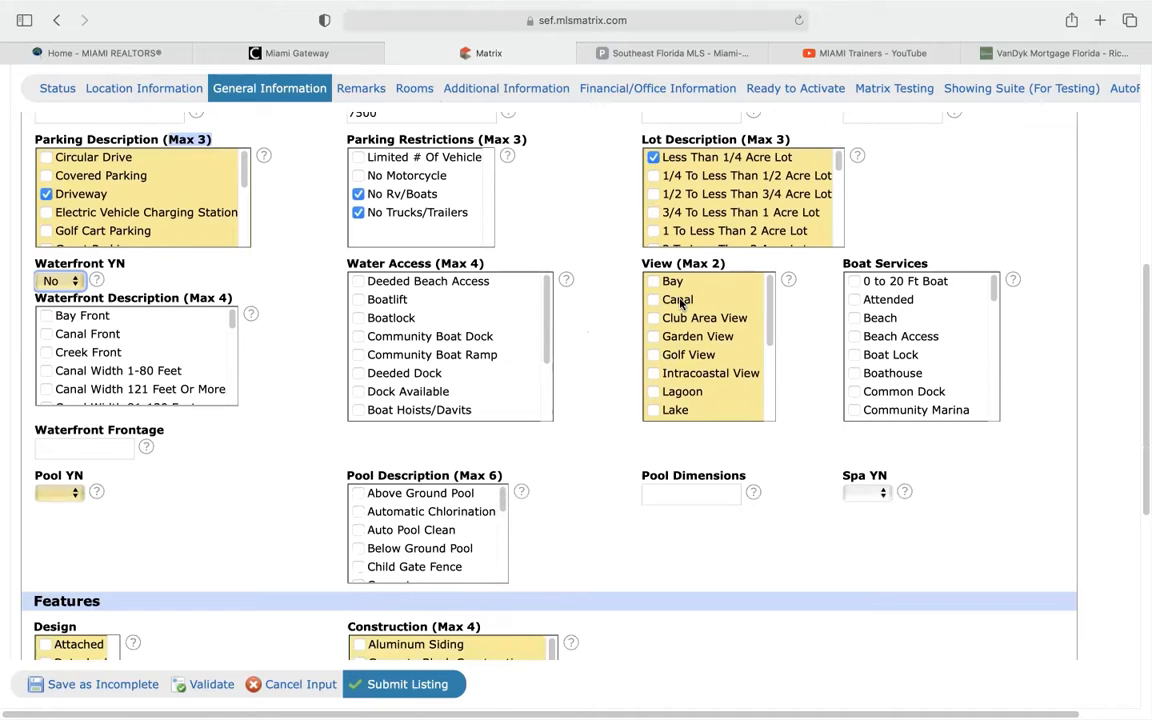
click(654, 338)
scroll(768, 300, down, 5)
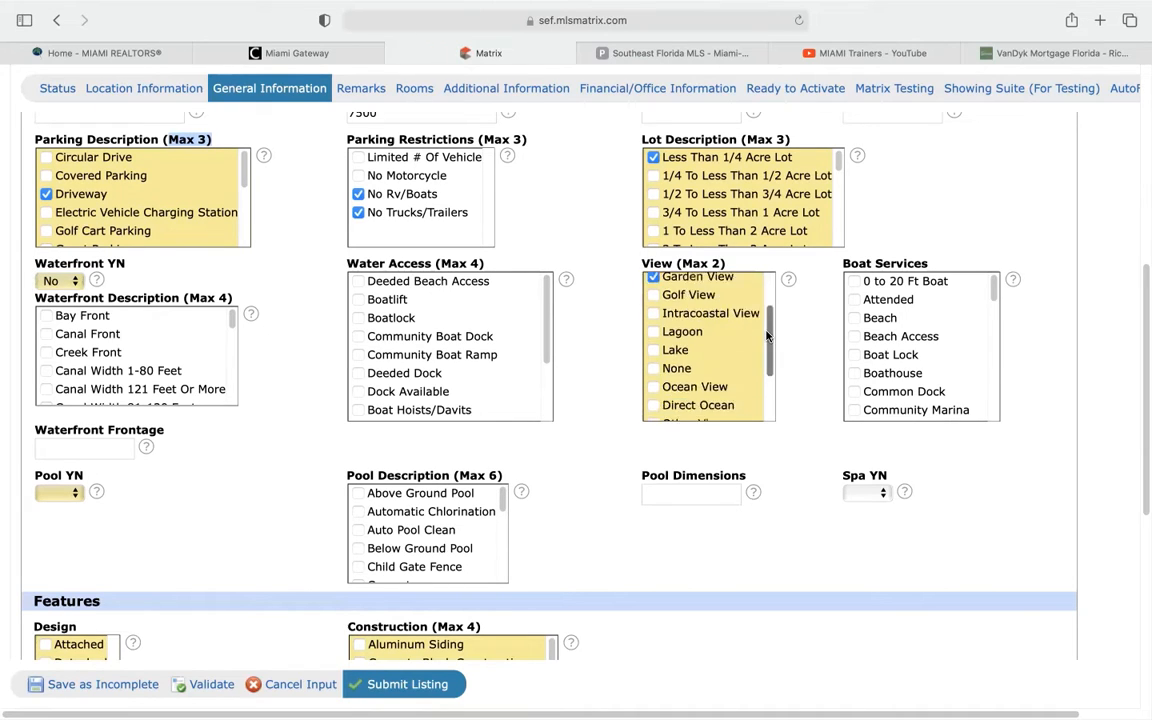
scroll(759, 280, up, 5)
scroll(759, 285, down, 5)
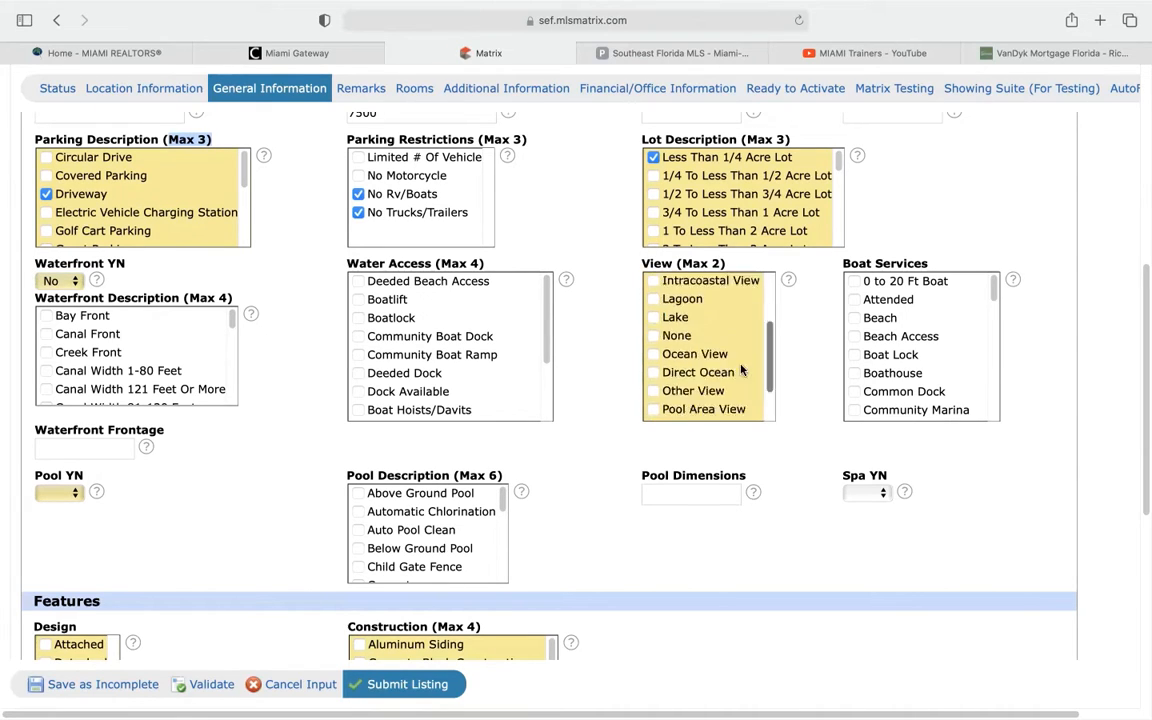
scroll(664, 366, up, 5)
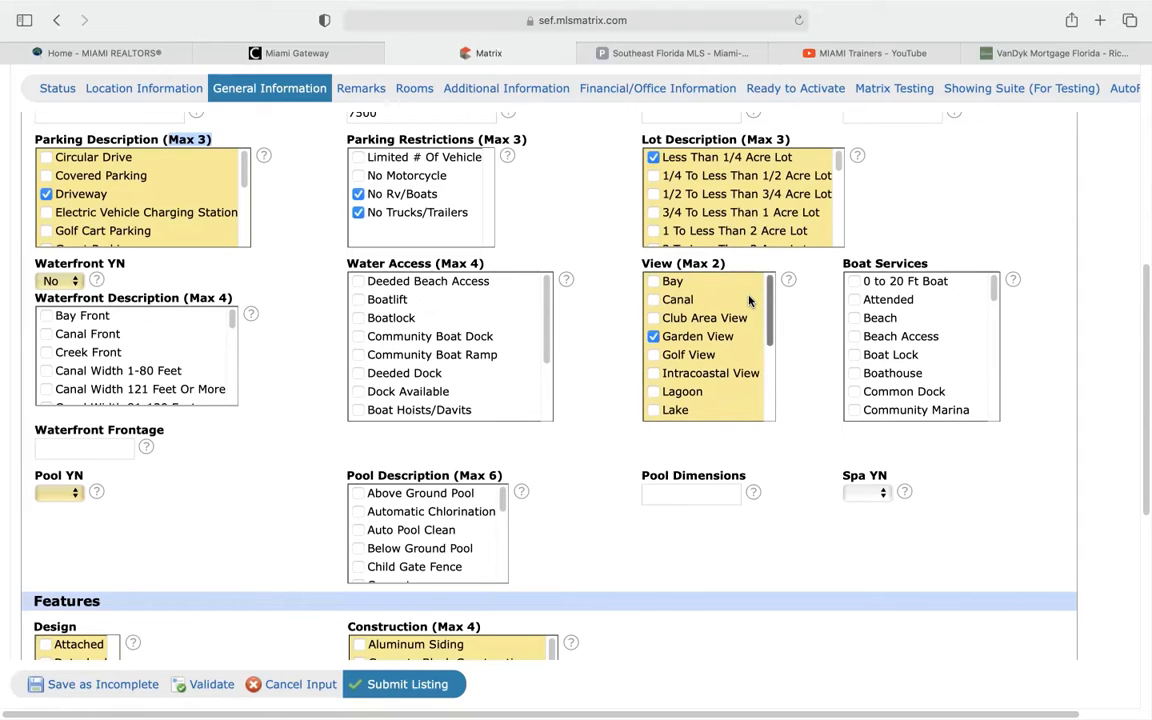
scroll(748, 300, down, 3)
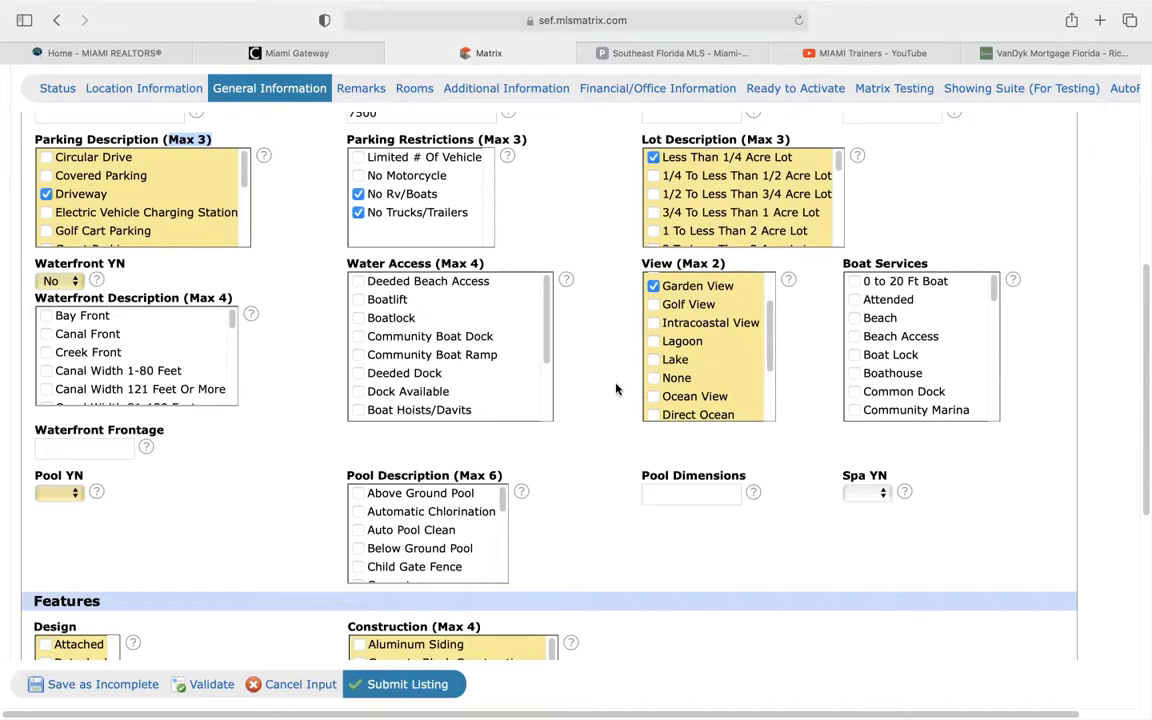
scroll(614, 388, up, 1)
scroll(616, 389, down, 3)
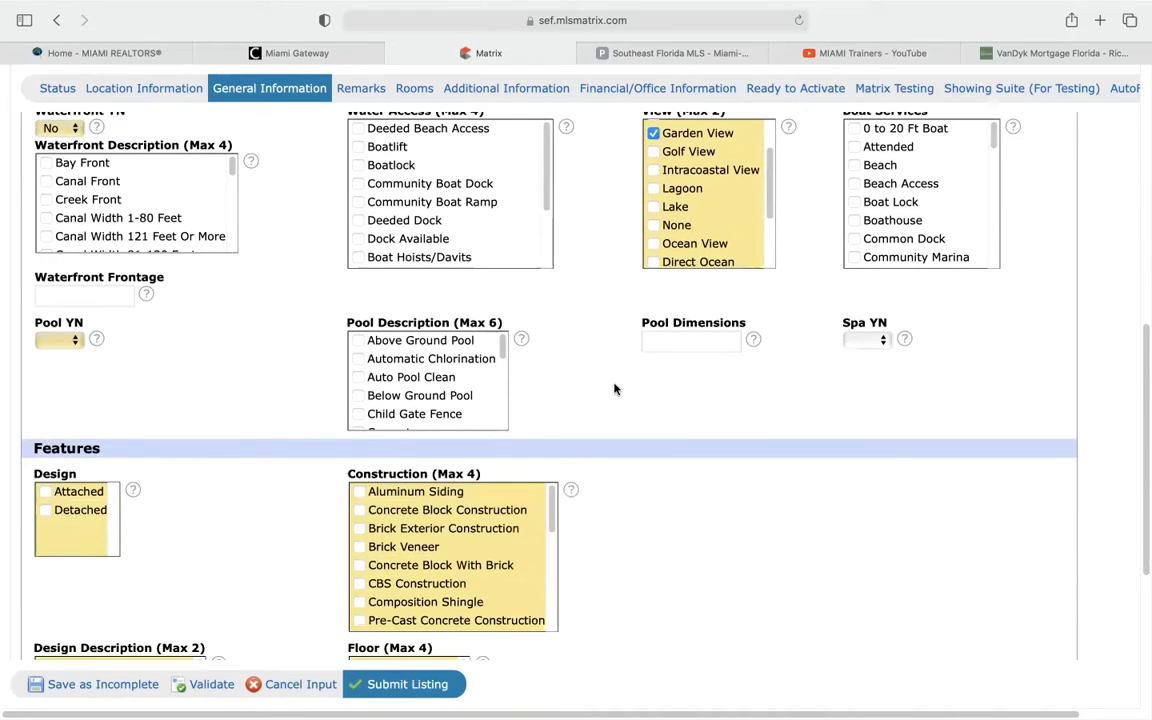
Set Pool YN to Yes with 15x30 dimensions and tick Below Ground Pool
click(64, 340)
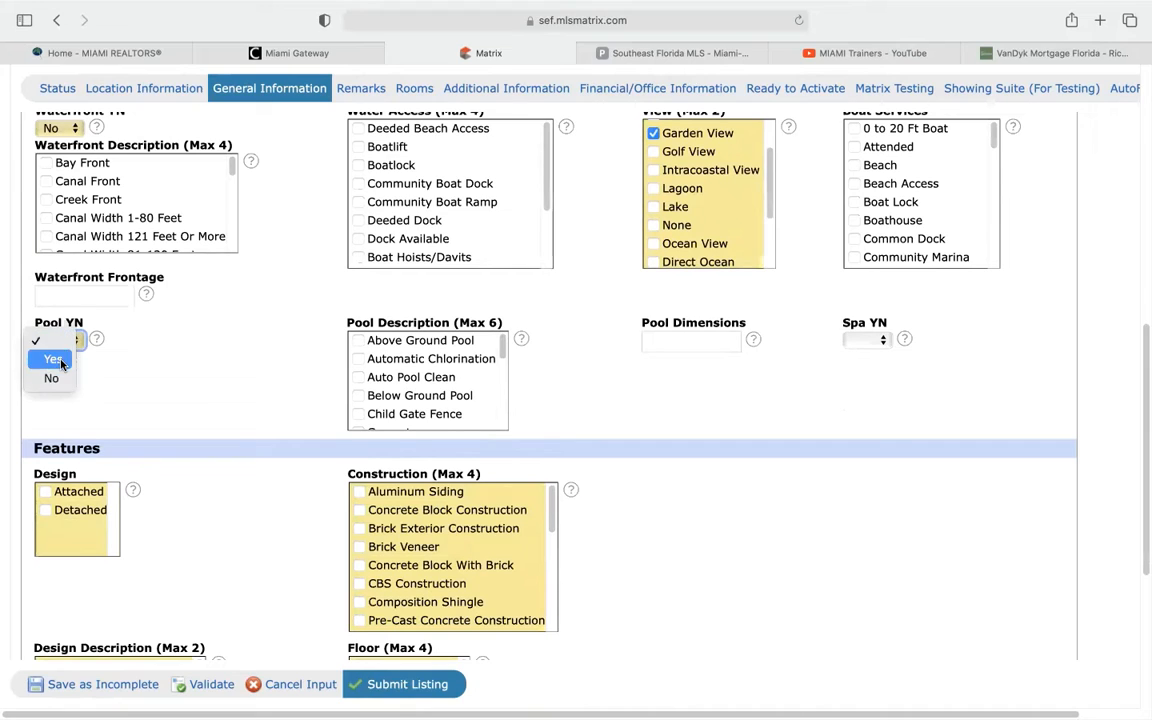
click(52, 359)
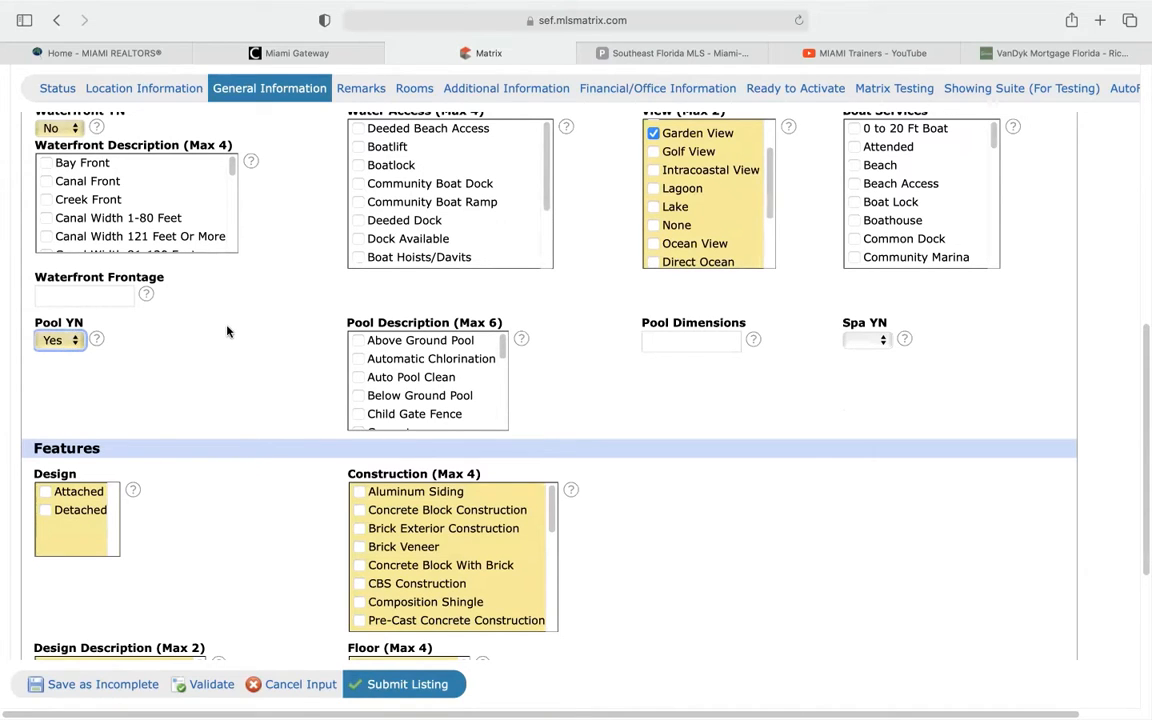
scroll(203, 292, down, 2)
click(687, 257)
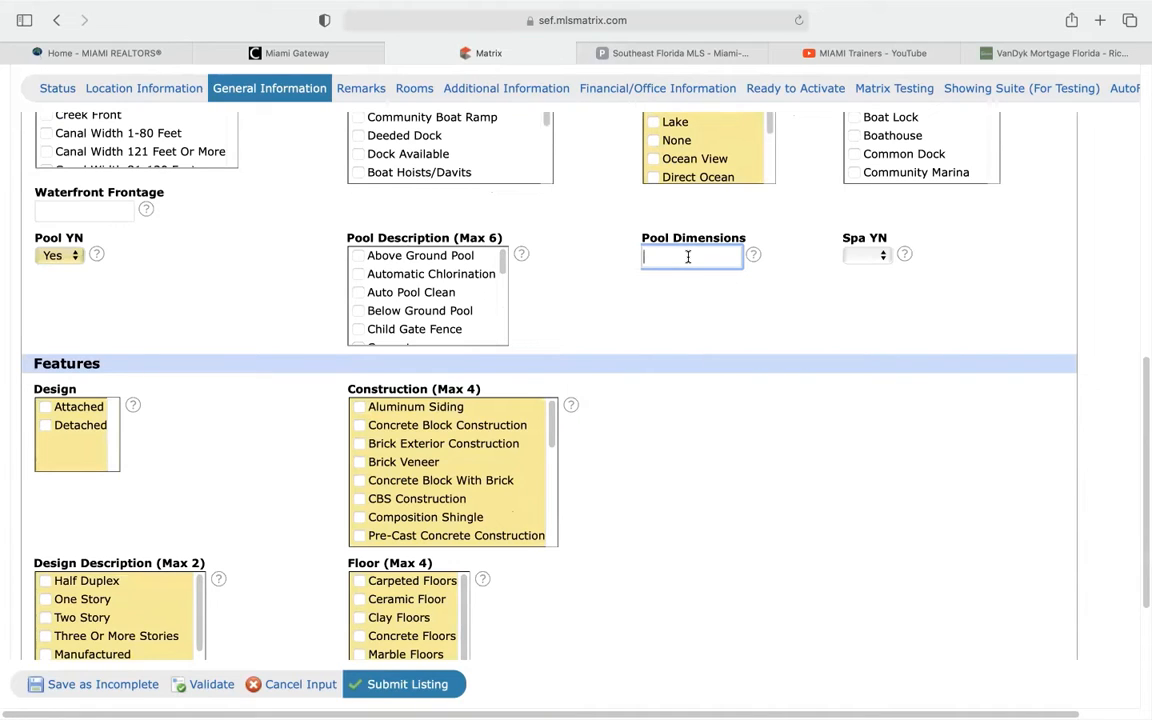
text(15x30)
click(709, 333)
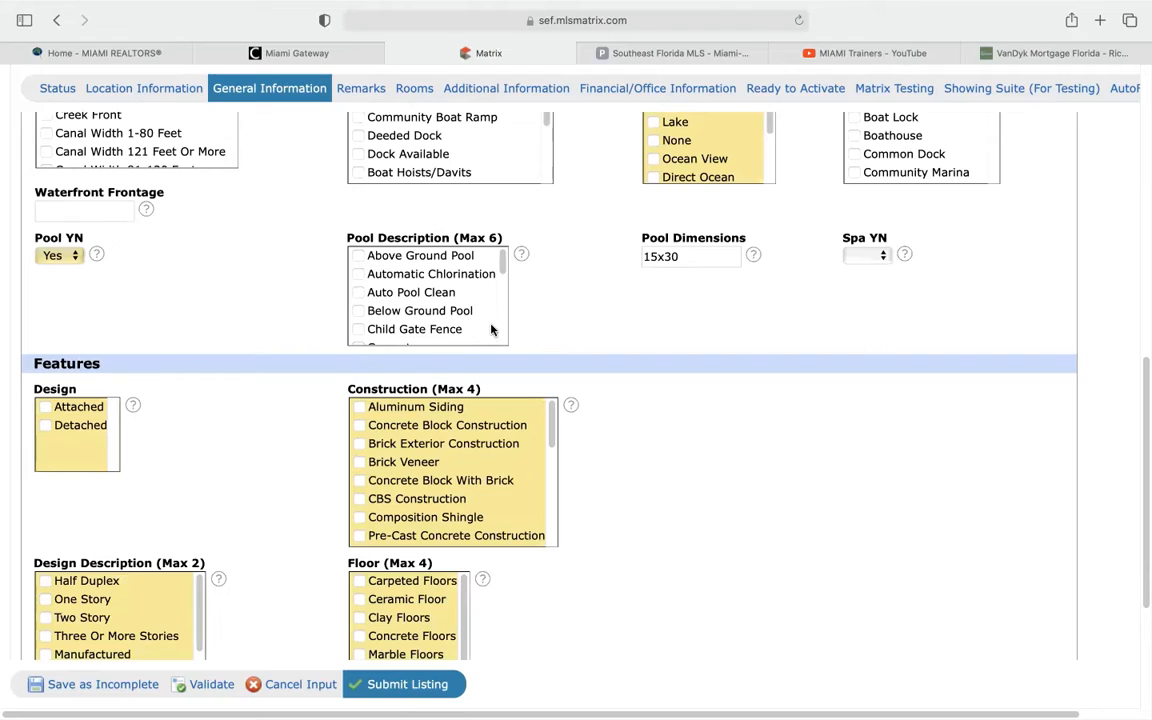
click(358, 311)
Tick Detached as the design and CBS Construction as the construction type
scroll(285, 435, down, 1)
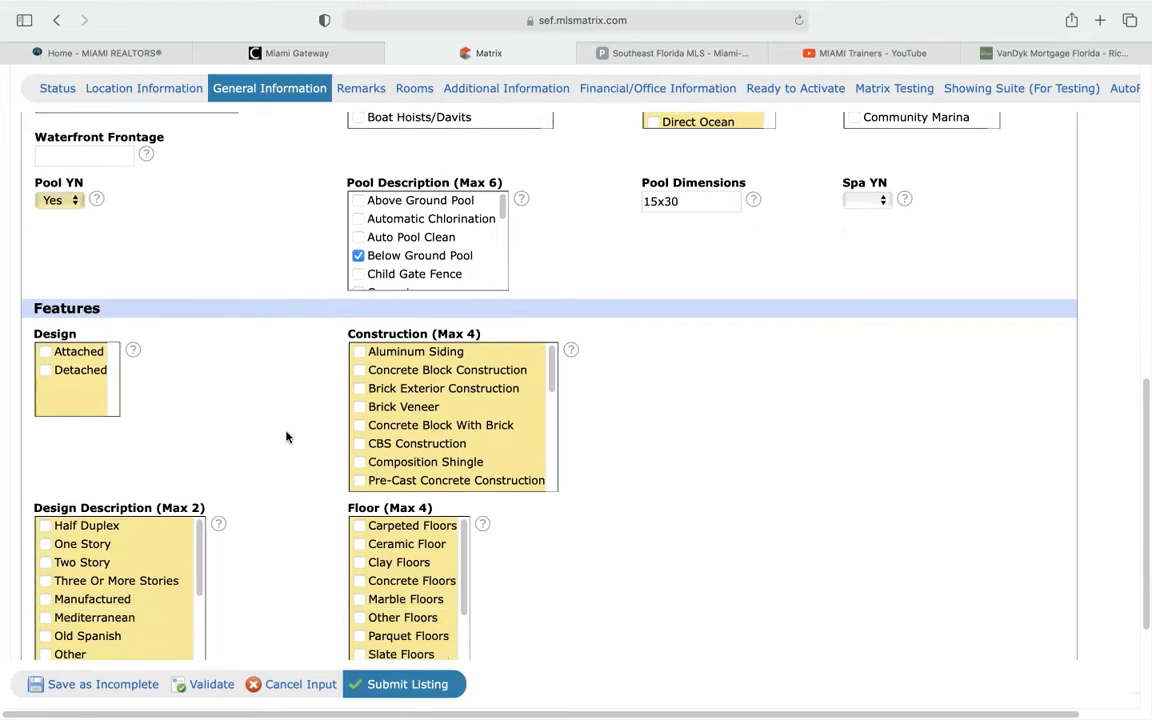
click(48, 373)
scroll(226, 406, down, 2)
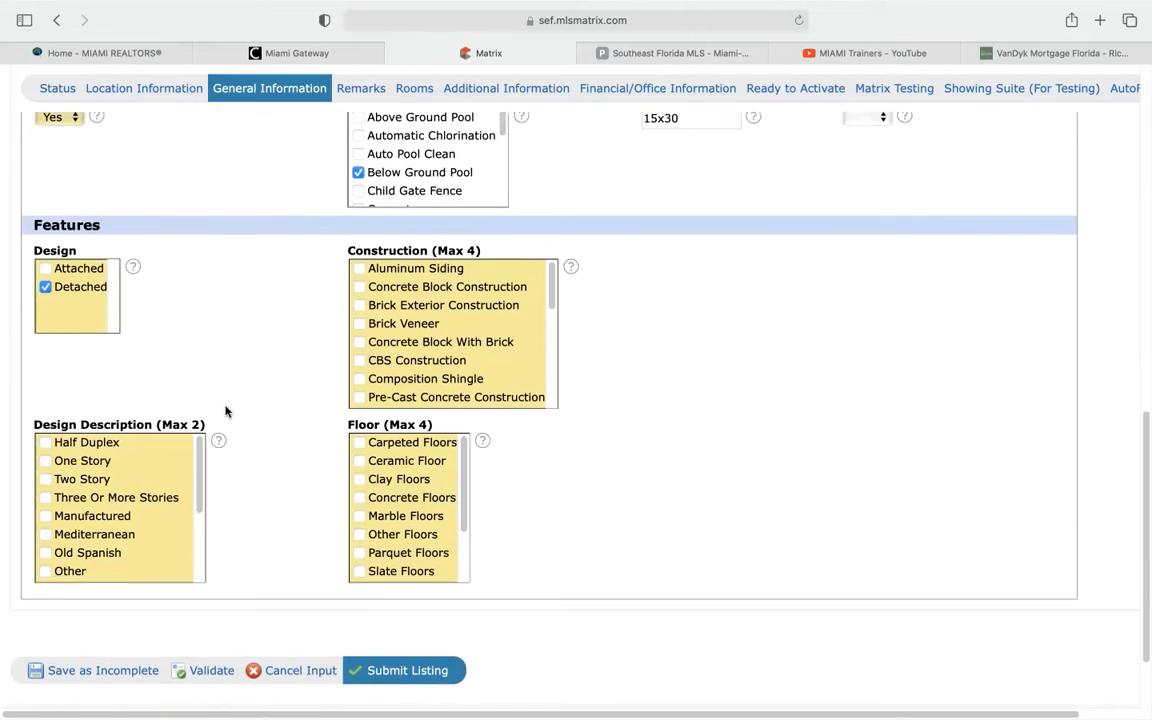
click(359, 360)
scroll(300, 400, down, 1)
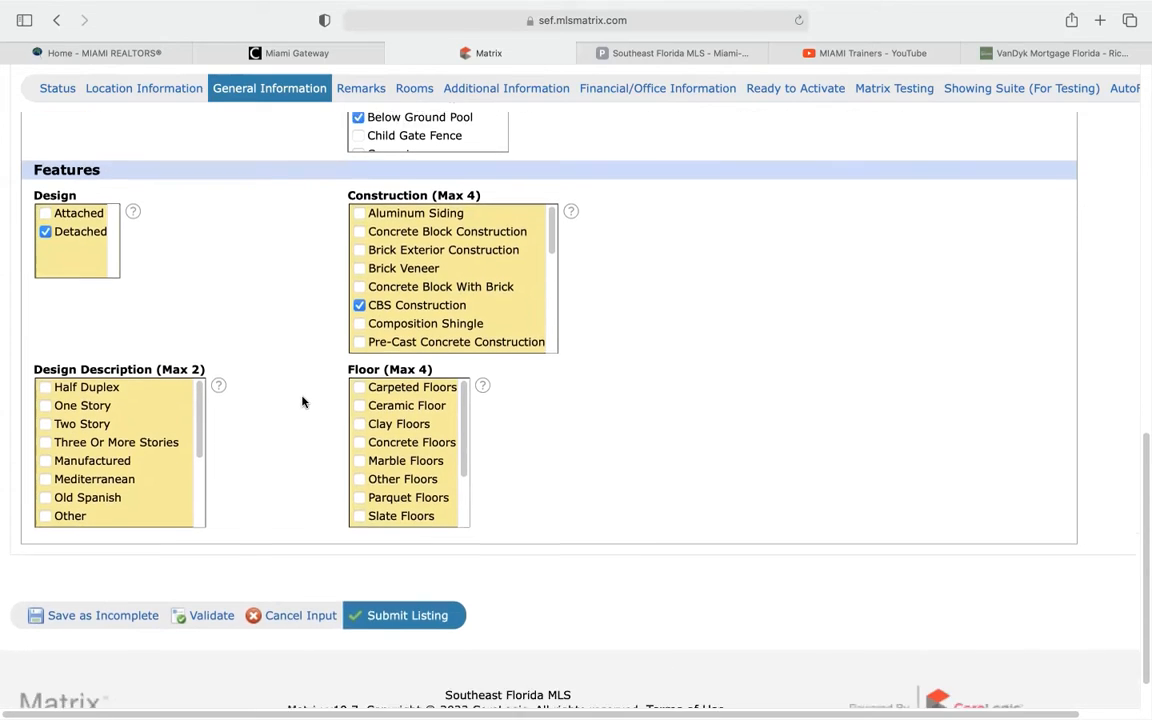
scroll(302, 402, down, 1)
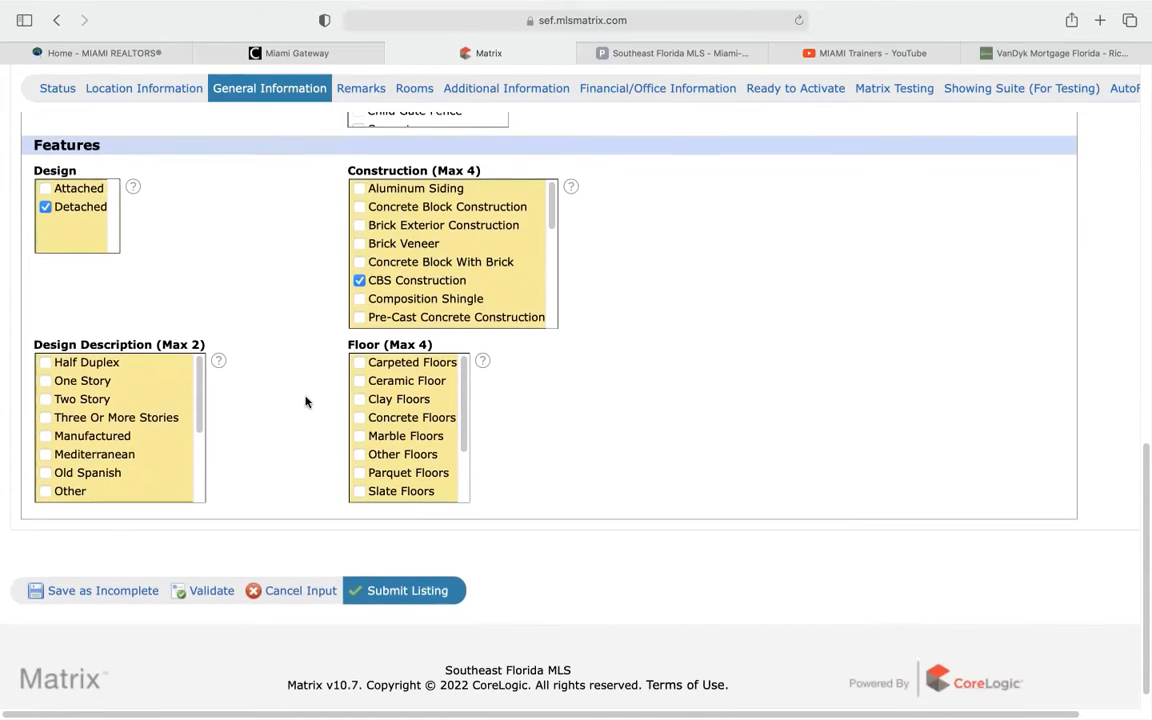
Tick Two Story and Marble Floors, then go to the Remarks section
click(45, 400)
click(359, 437)
scroll(375, 410, down, 2)
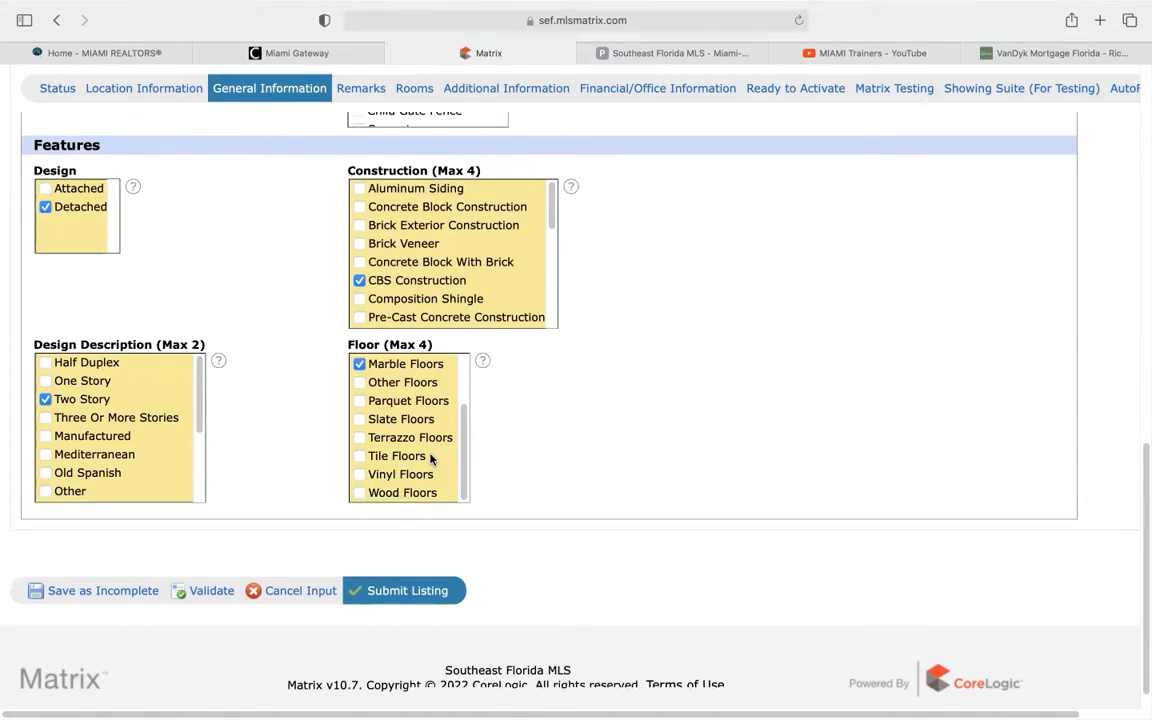
scroll(431, 458, down, 1)
scroll(431, 458, up, 5)
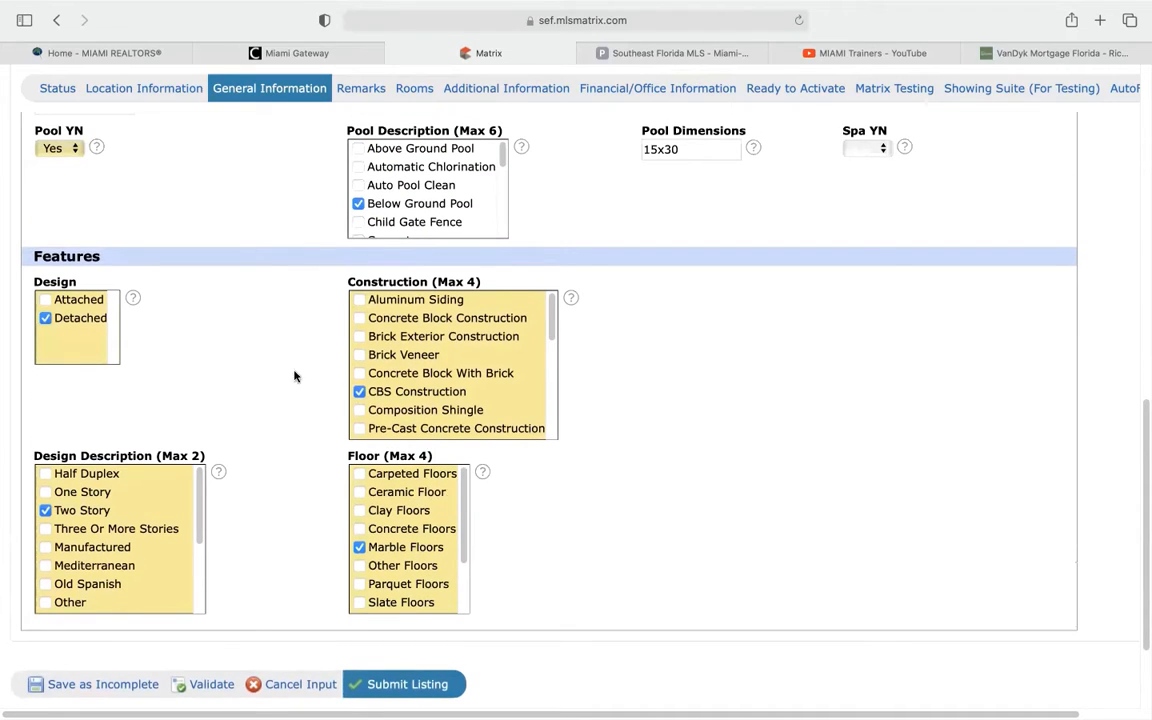
click(366, 96)
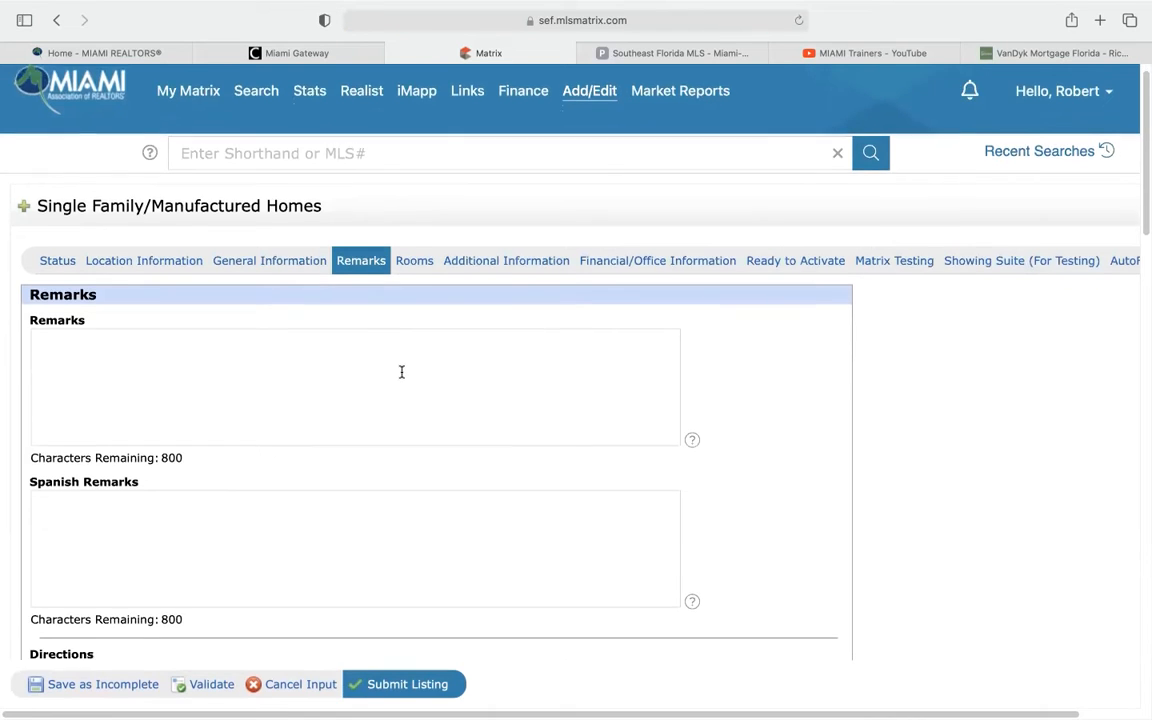
scroll(401, 372, down, 2)
click(158, 287)
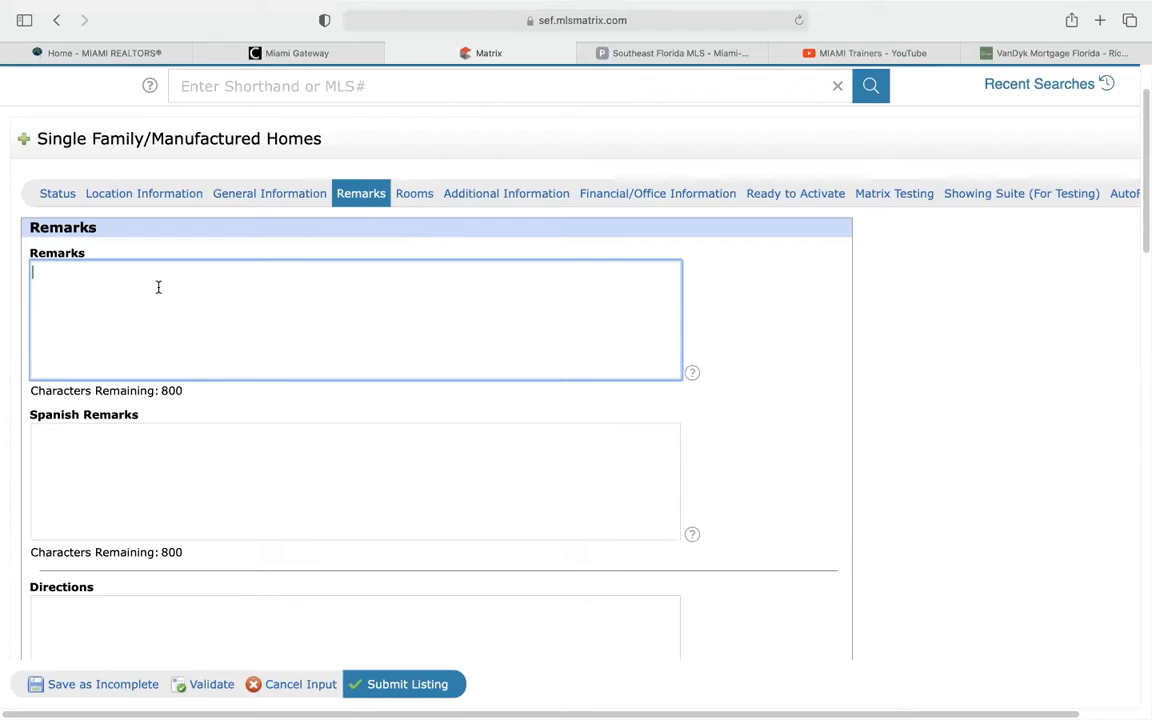
scroll(185, 405, down, 10)
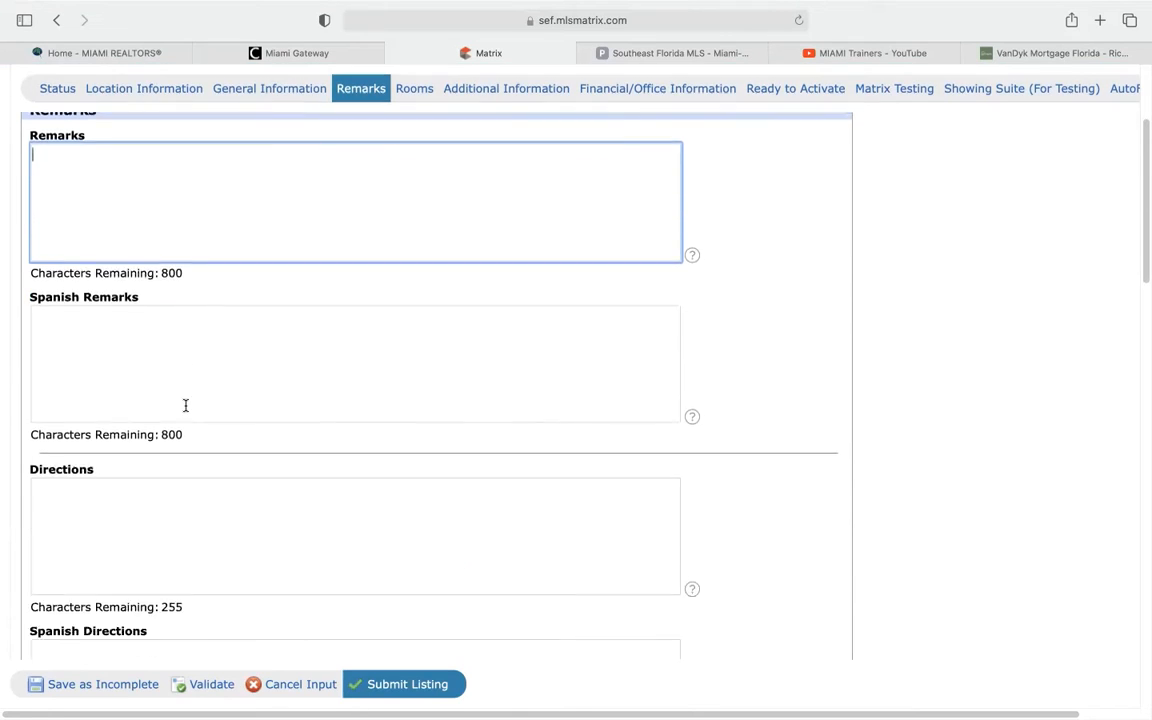
scroll(185, 405, down, 1)
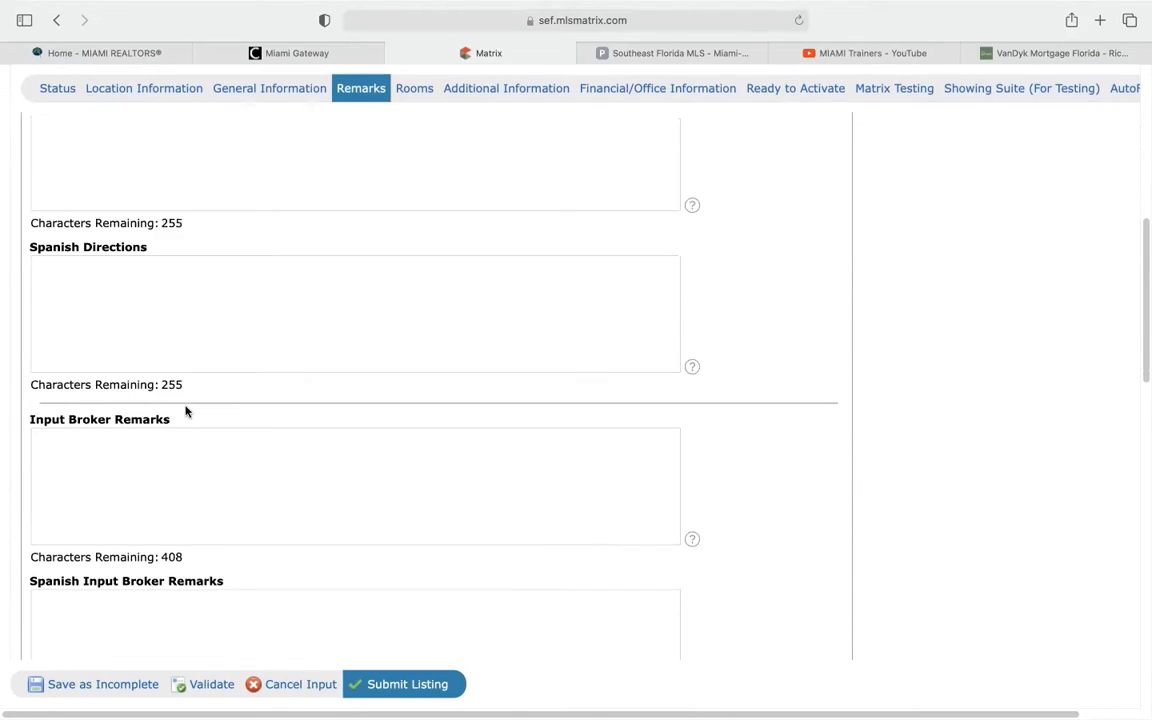
scroll(185, 407, down, 2)
click(216, 391)
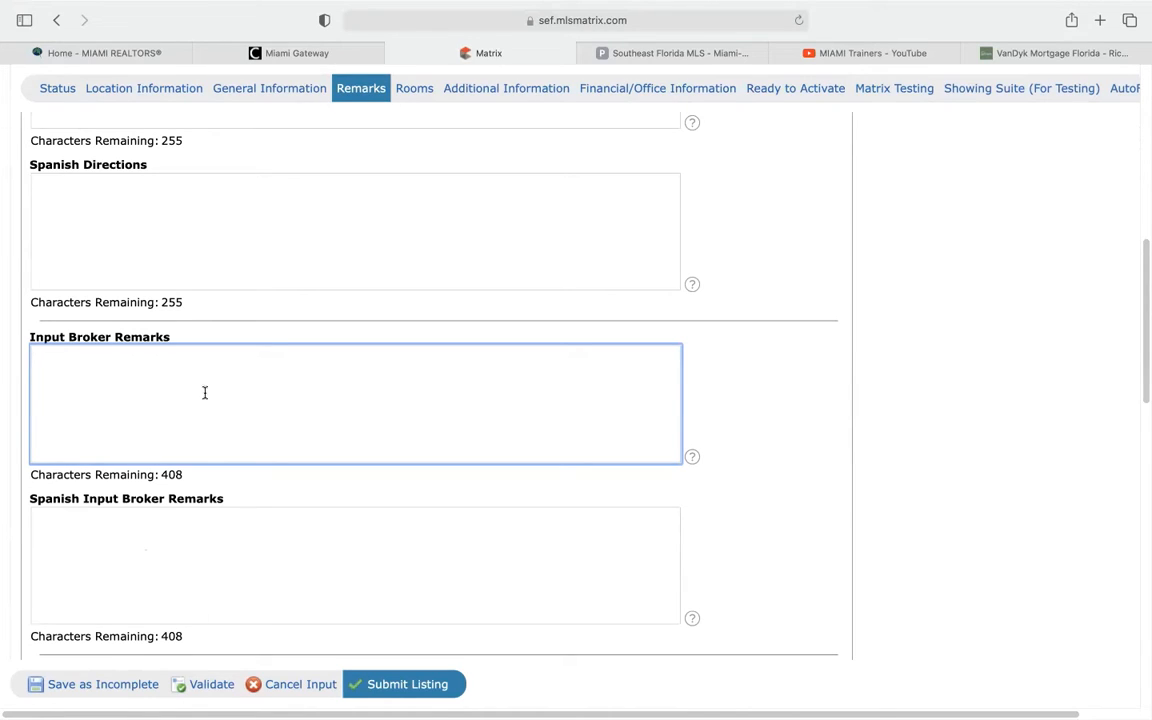
drag(66, 337, 179, 333)
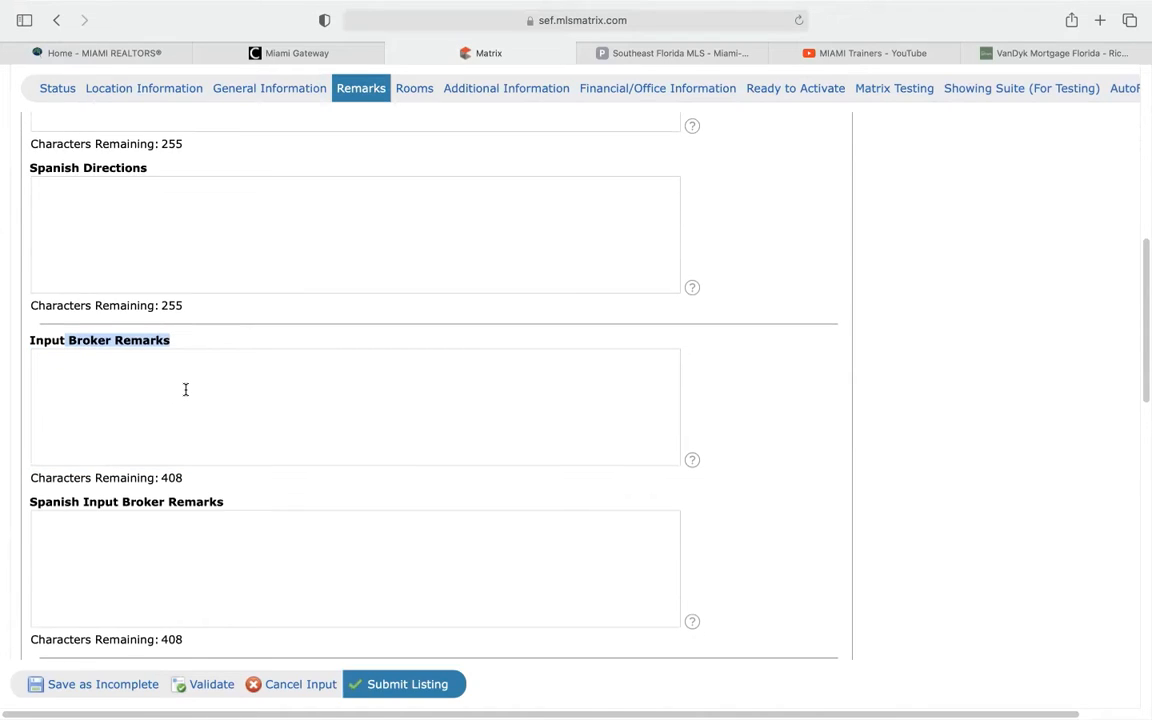
scroll(185, 391, up, 3)
scroll(185, 391, up, 10)
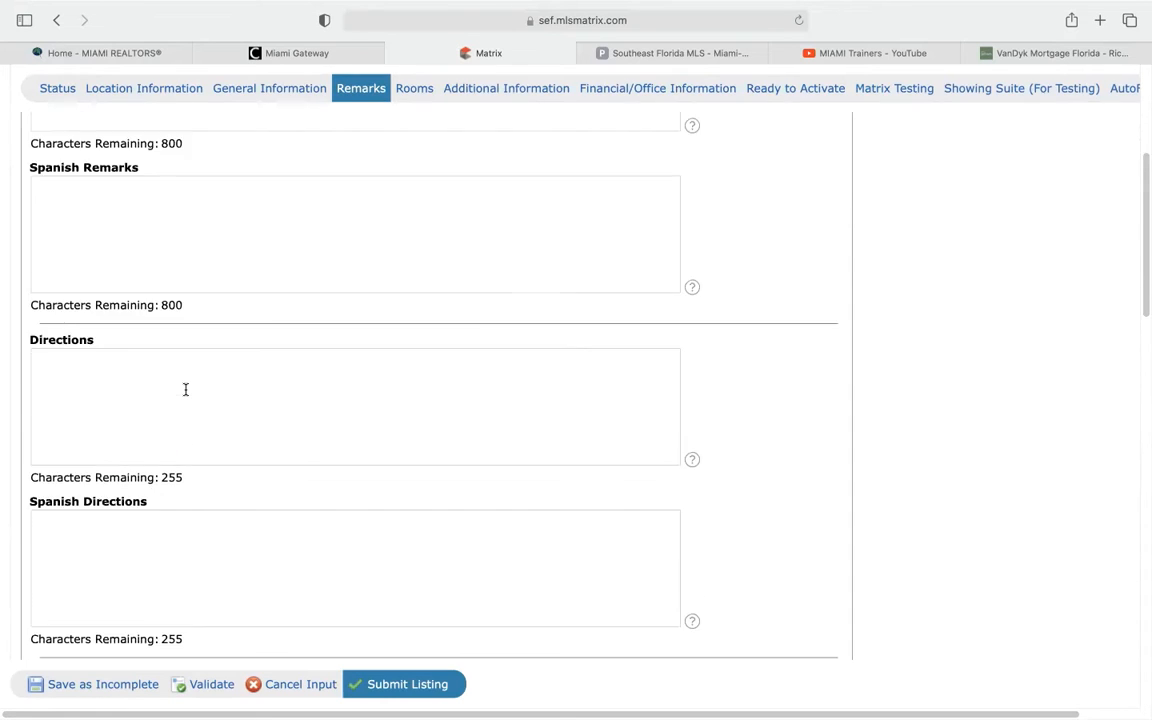
click(161, 354)
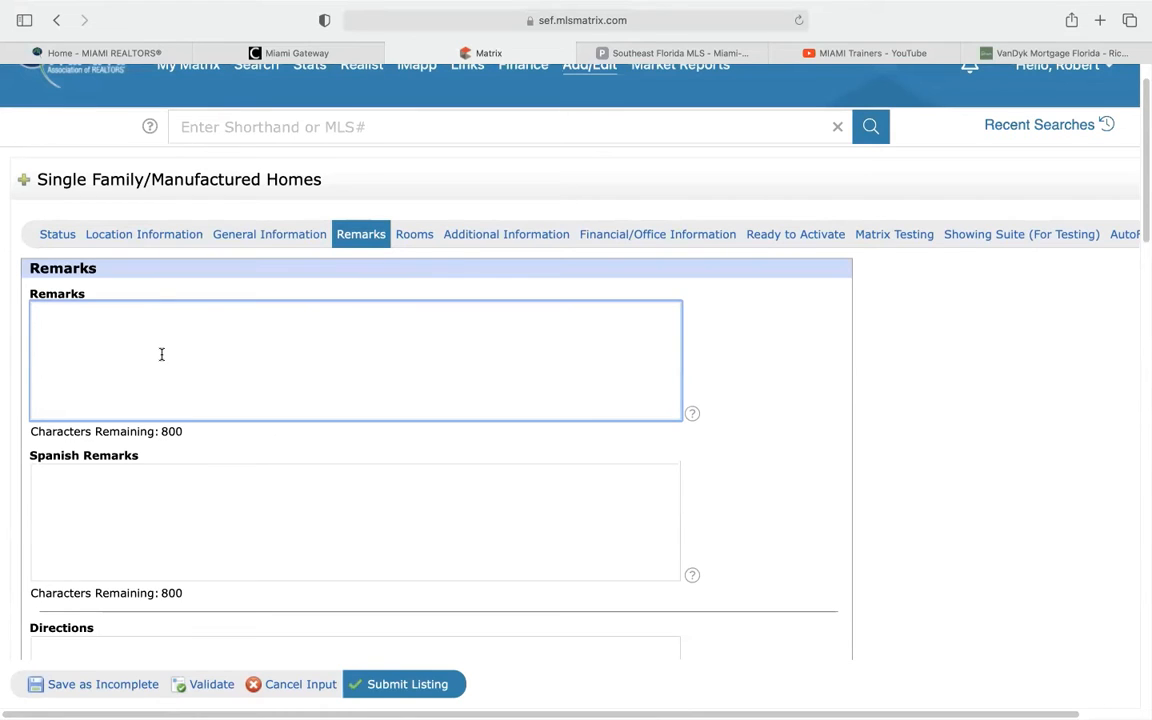
Type the remark 'Beautiful Coral Gables home!', fixing the lowercase 'gables'
text(Beautiful Coral)
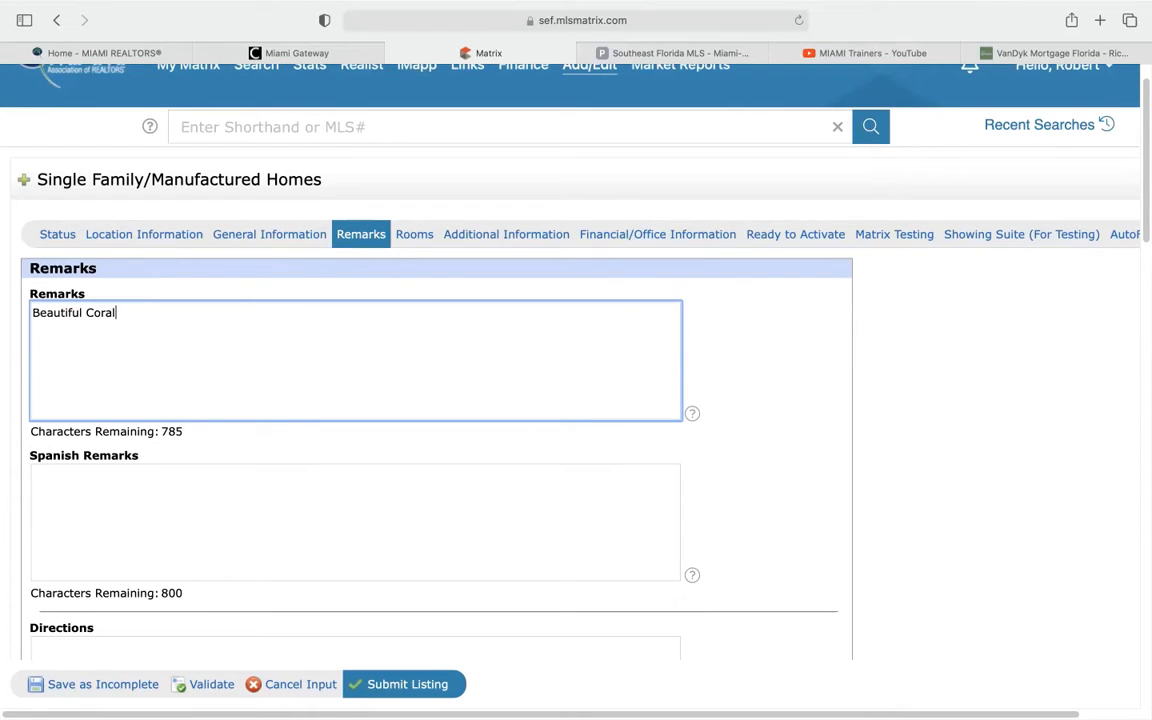
text( Gables home!)
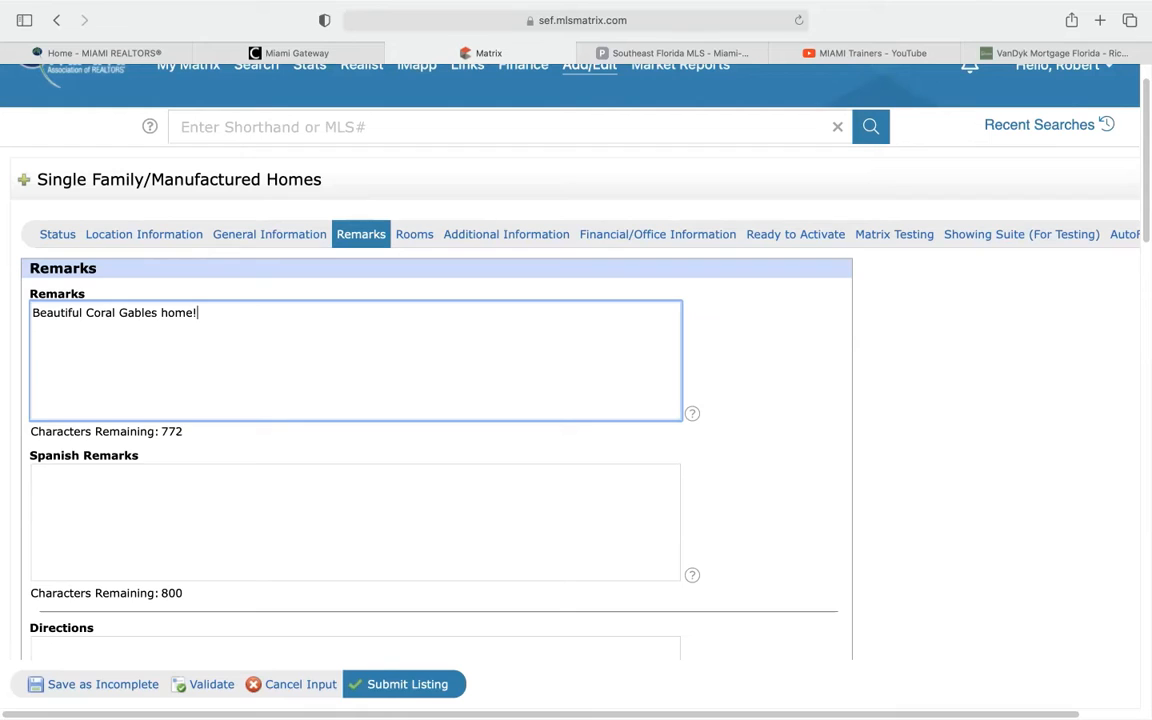
Copy the remark sentence and paste it into Input Broker Remarks
triple_click(137, 313)
right_click(137, 313)
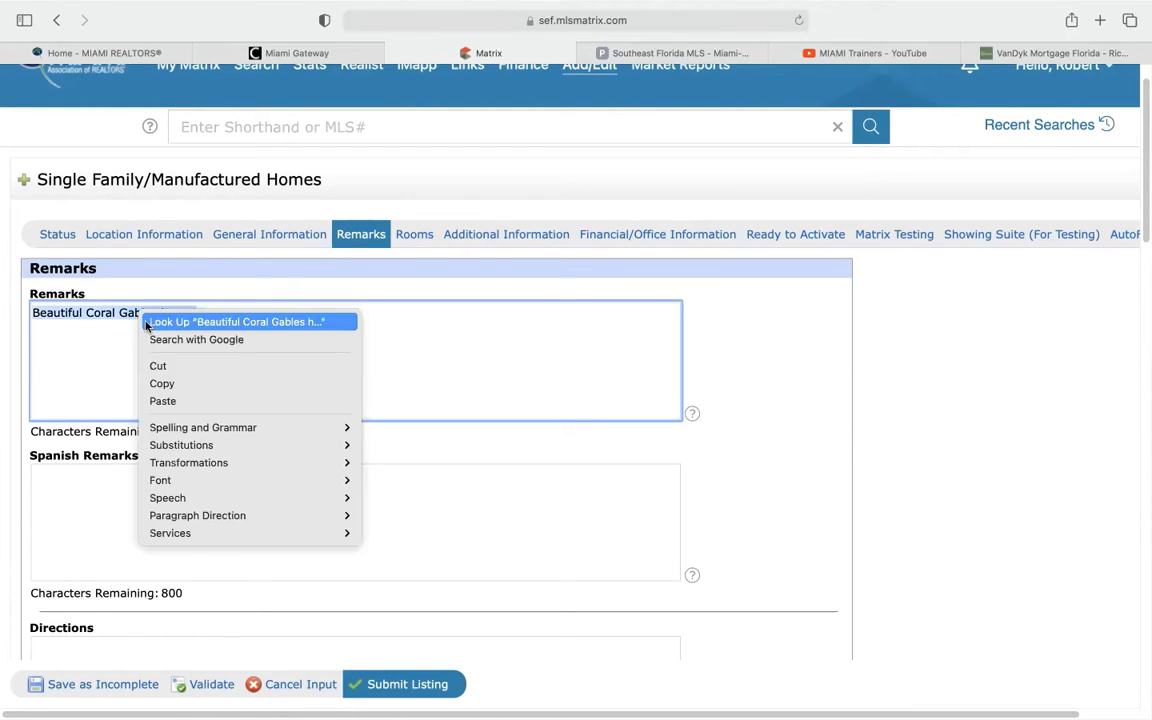
click(160, 380)
scroll(307, 418, down, 8)
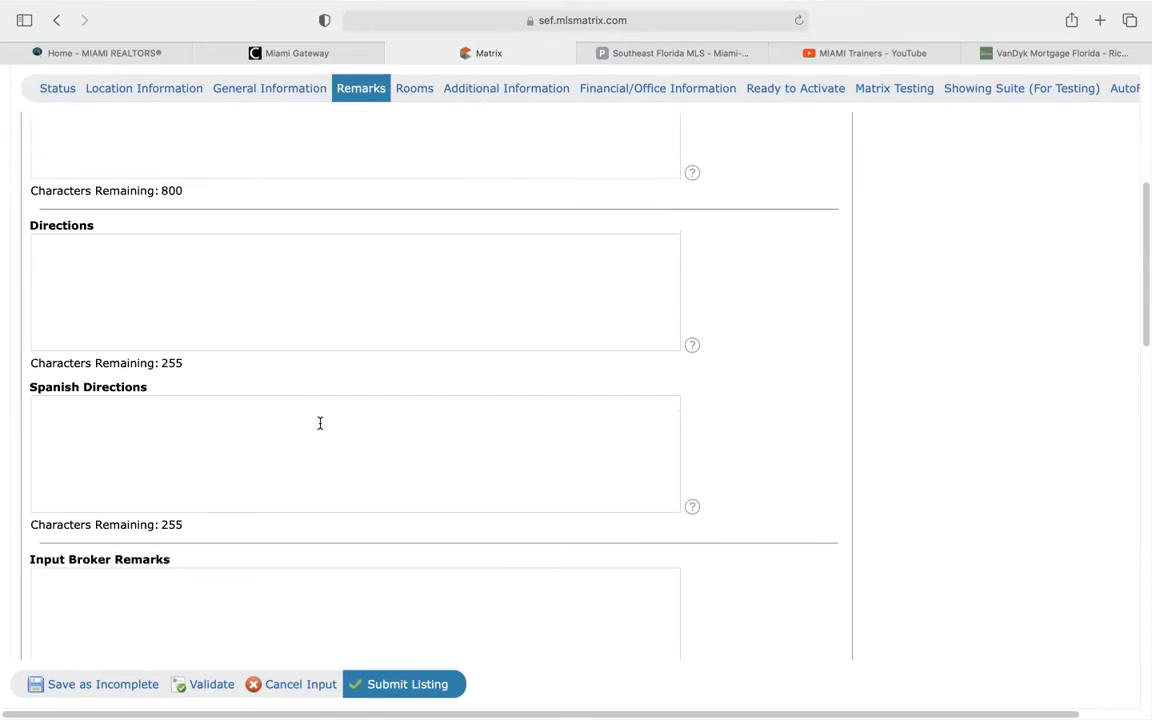
scroll(312, 431, down, 4)
click(185, 405)
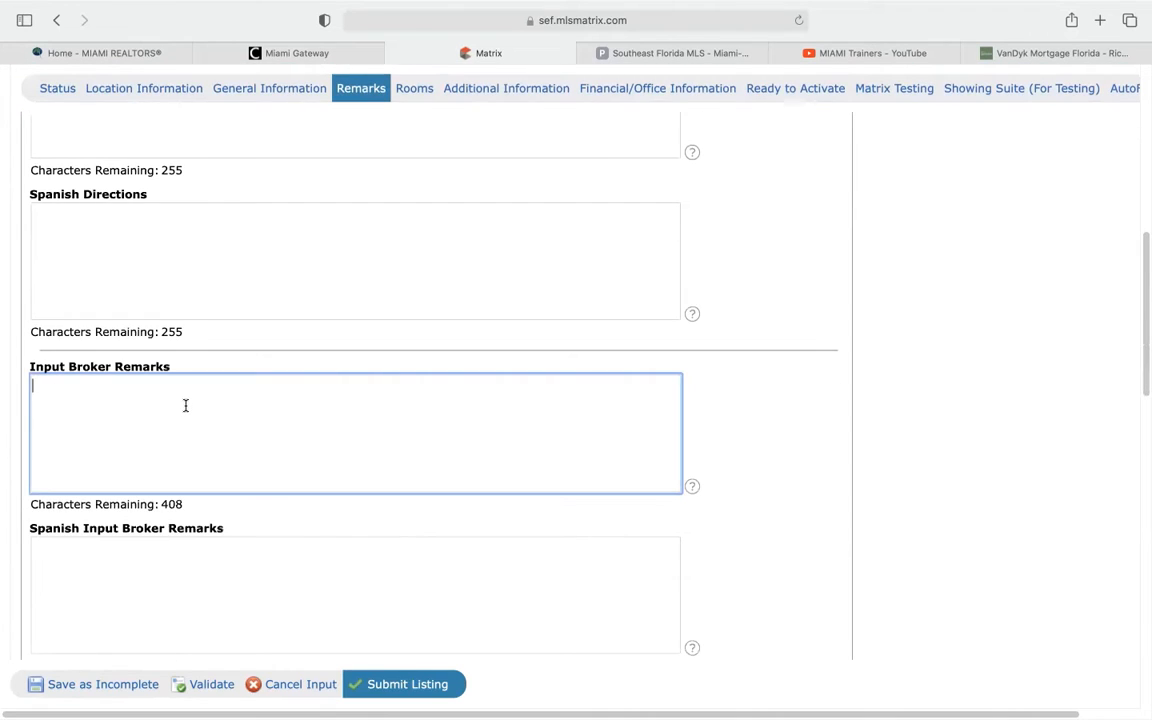
key(super+v)
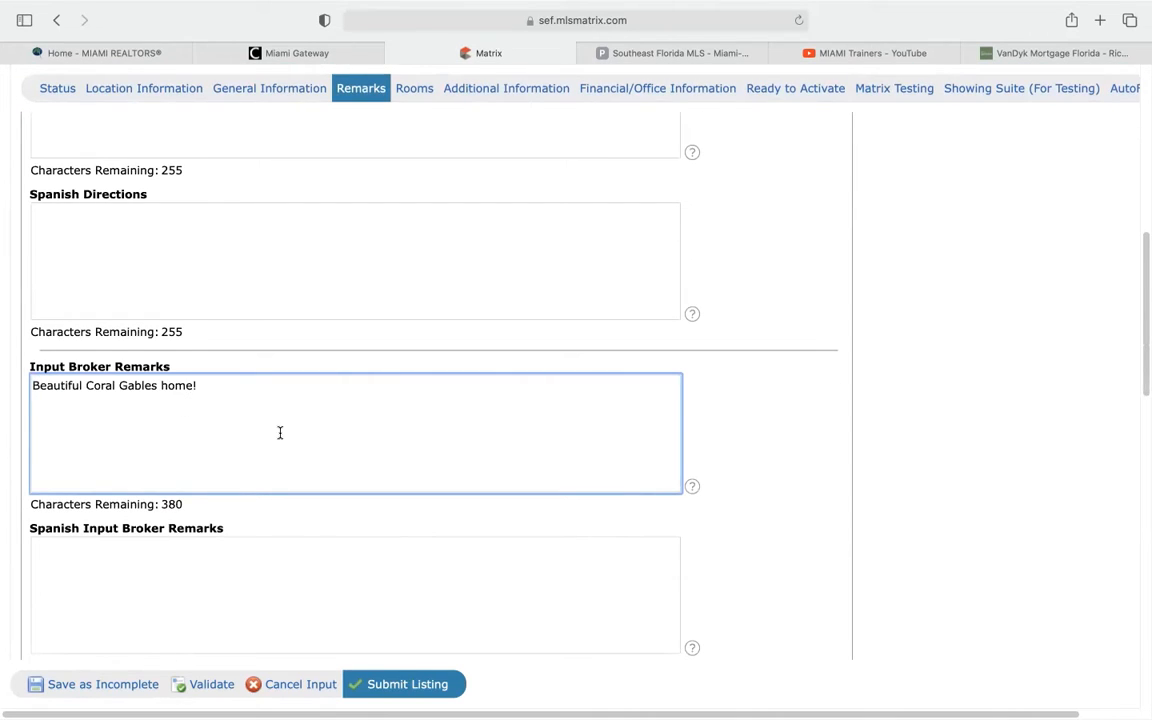
Paste the same remark into Internet Remarks
scroll(280, 433, down, 6)
scroll(285, 434, down, 1)
click(133, 400)
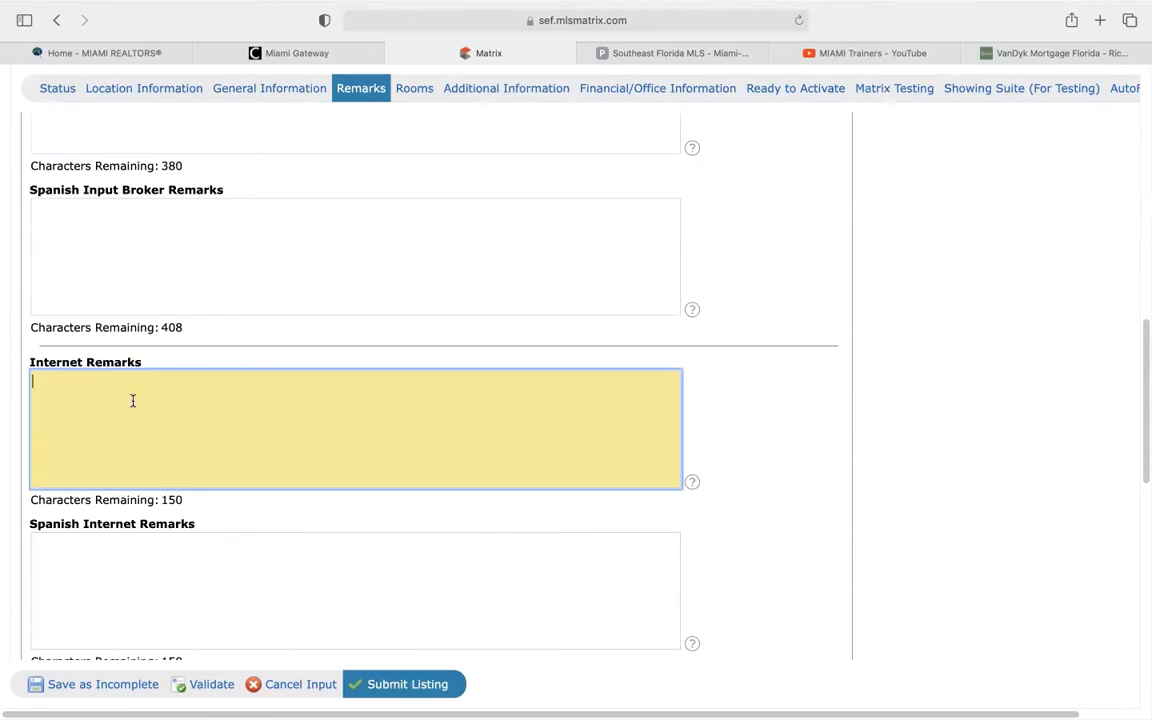
key(super+v)
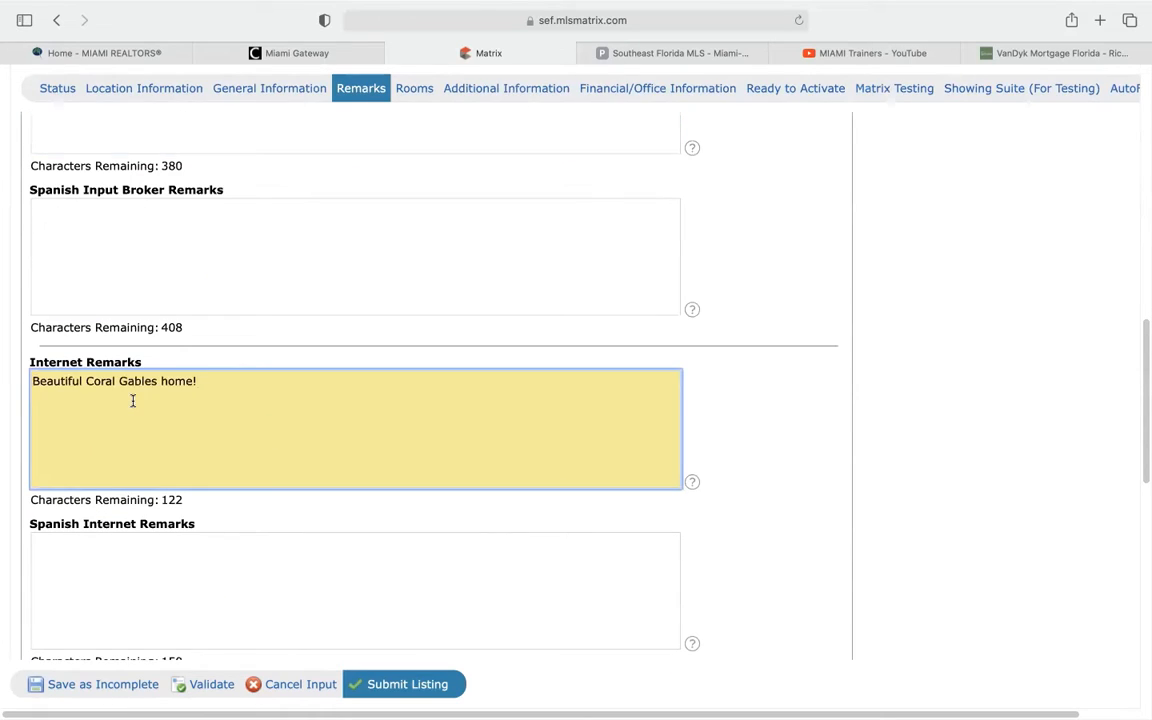
click(710, 435)
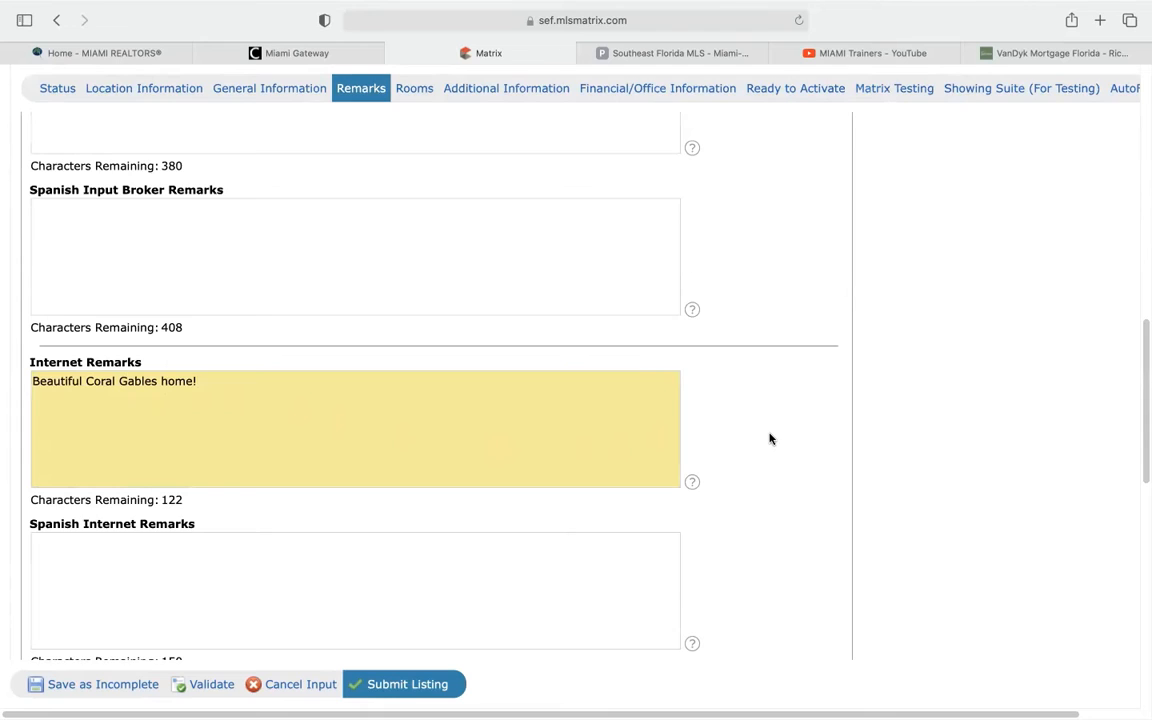
scroll(770, 438, up, 10)
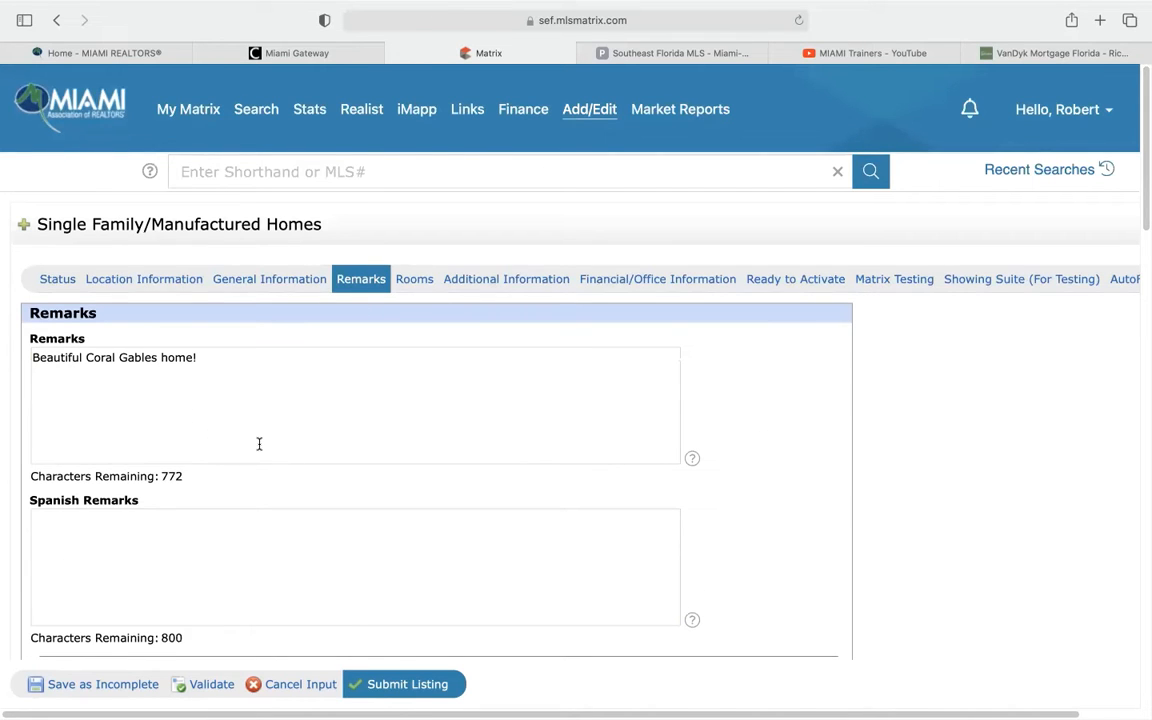
scroll(259, 444, down, 10)
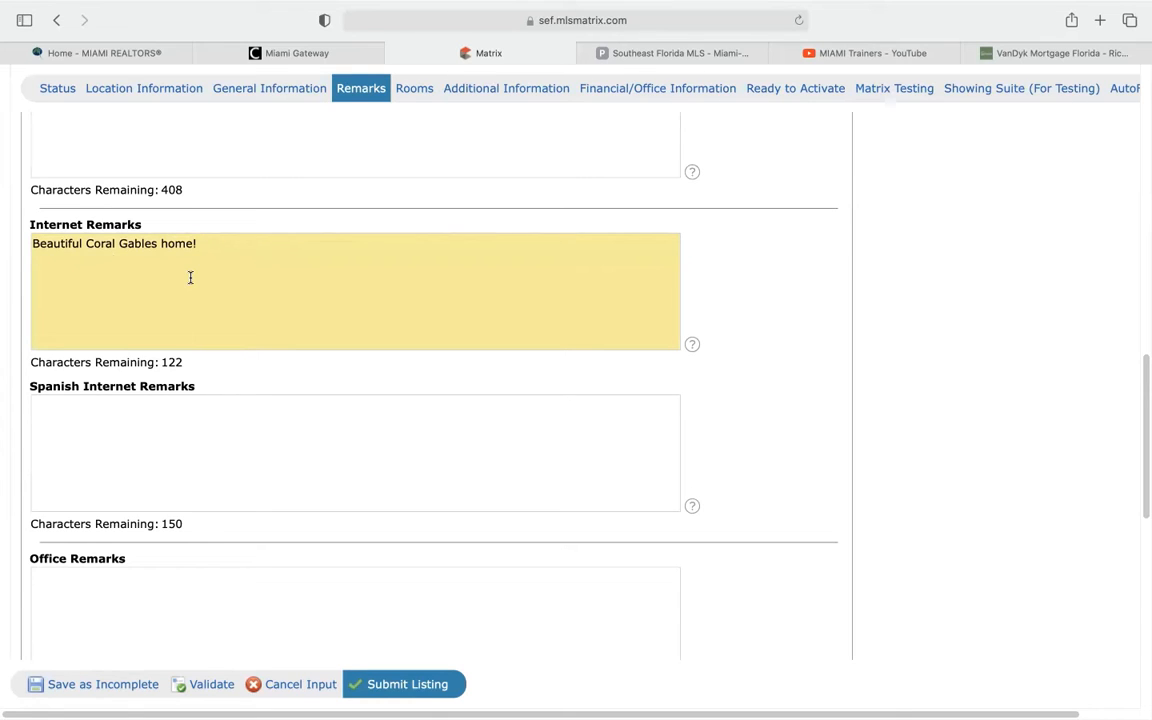
scroll(185, 388, down, 10)
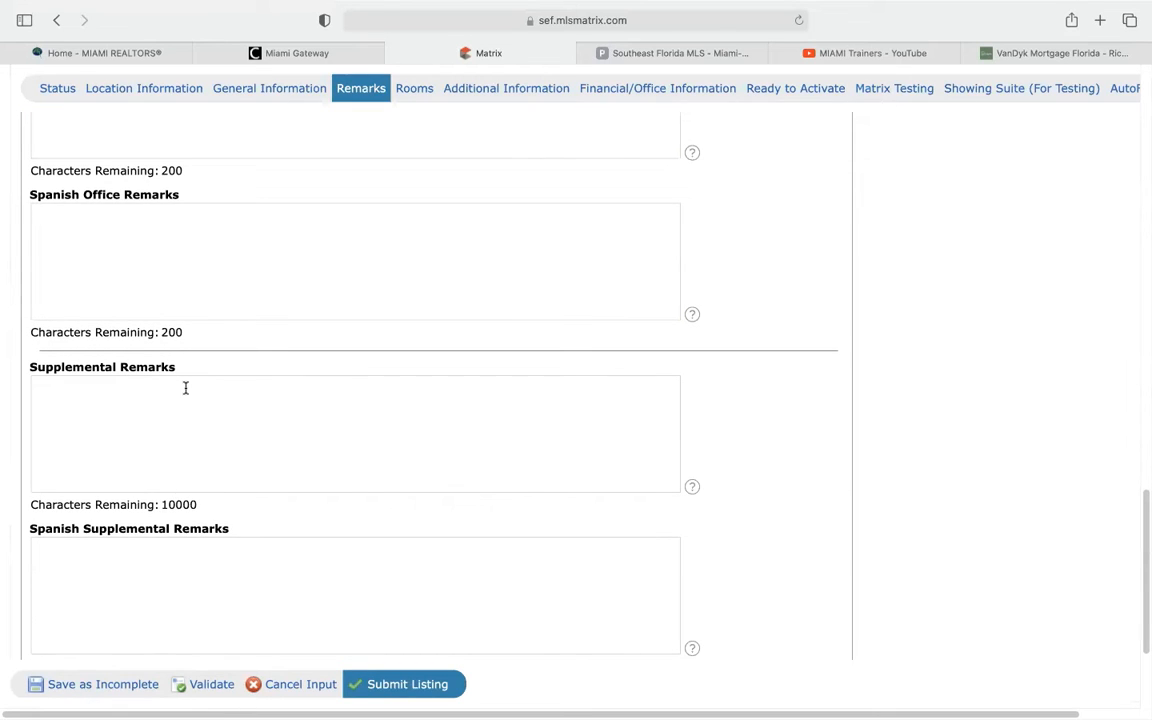
scroll(185, 388, up, 10)
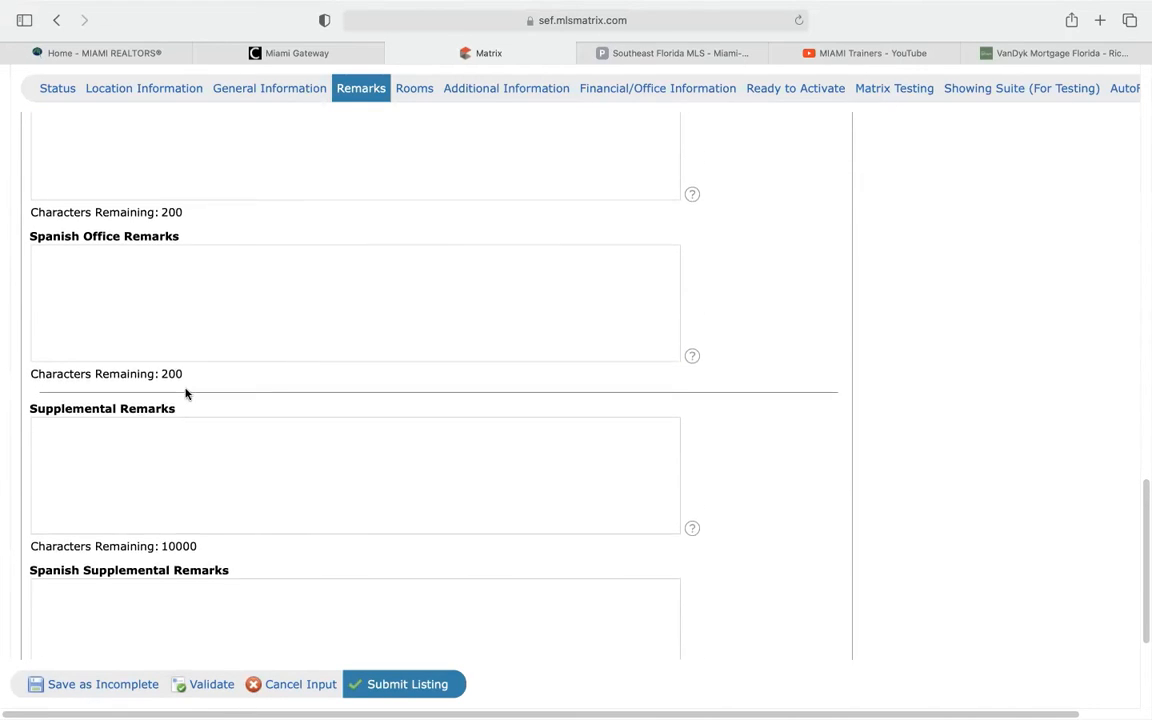
scroll(185, 388, up, 10)
scroll(206, 378, down, 2)
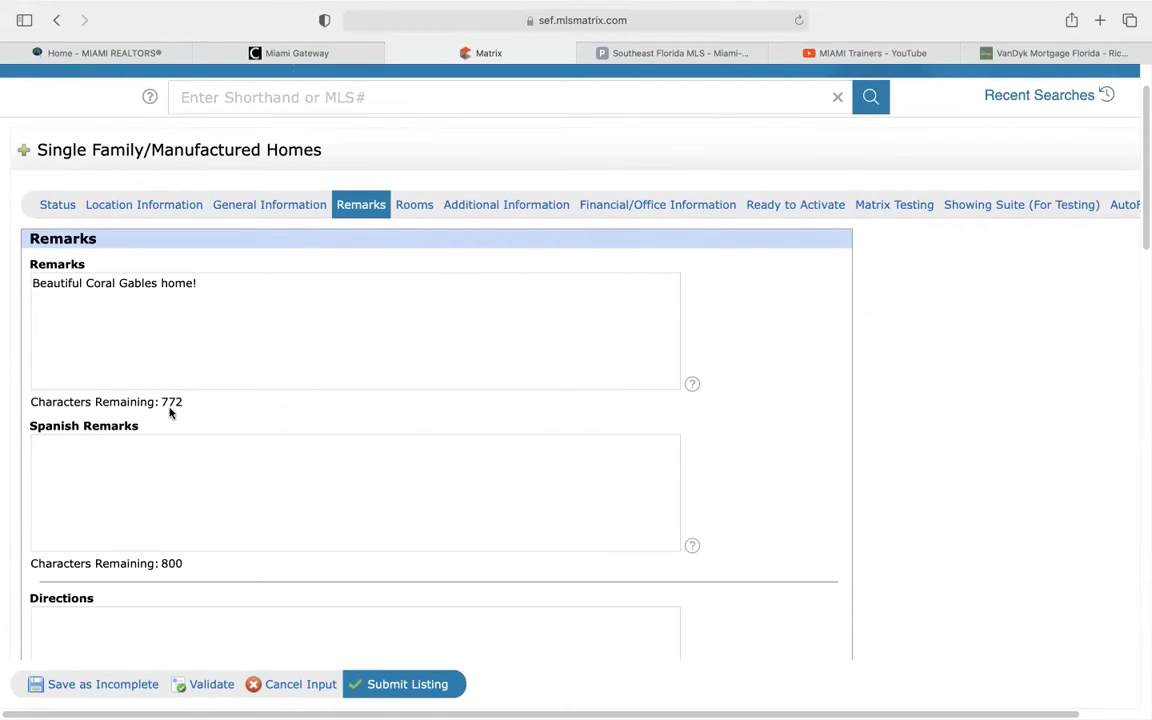
scroll(172, 406, down, 5)
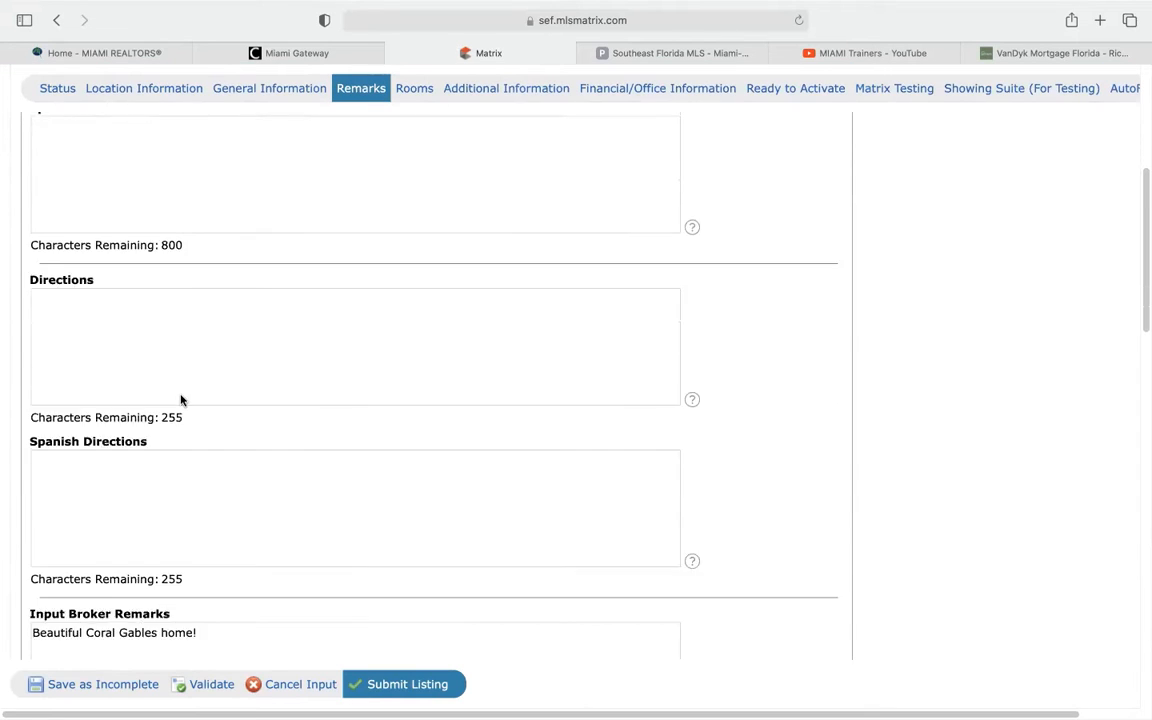
scroll(181, 400, down, 2)
scroll(183, 391, down, 4)
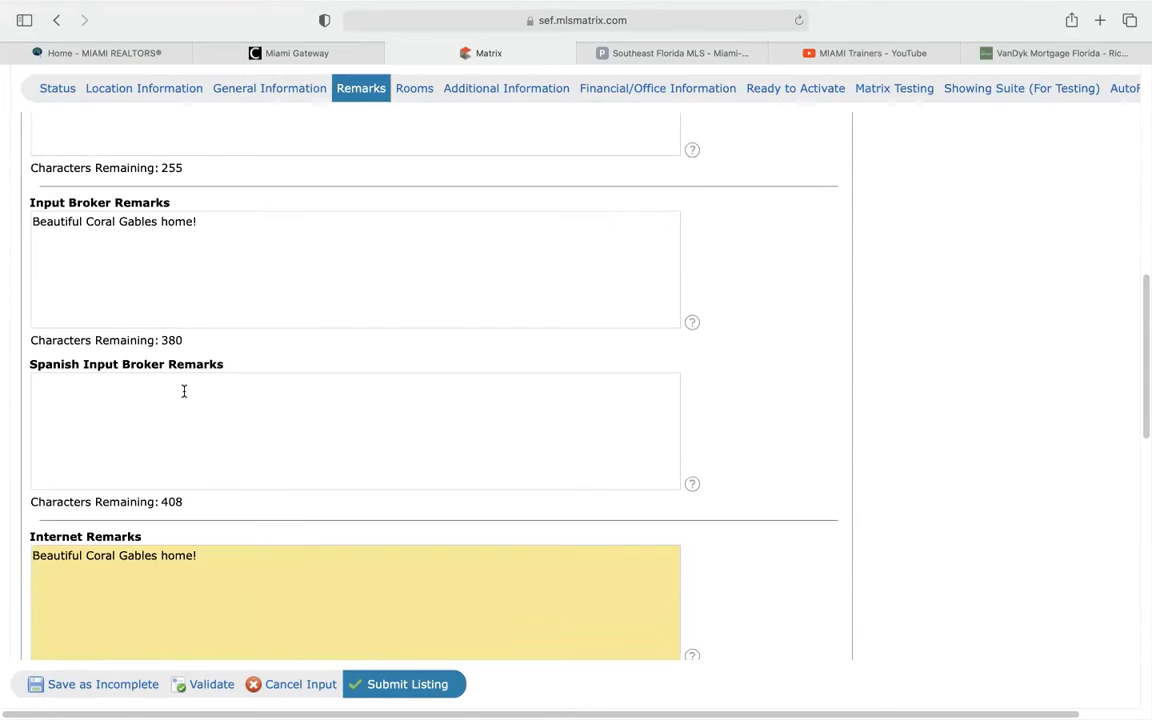
scroll(184, 391, down, 5)
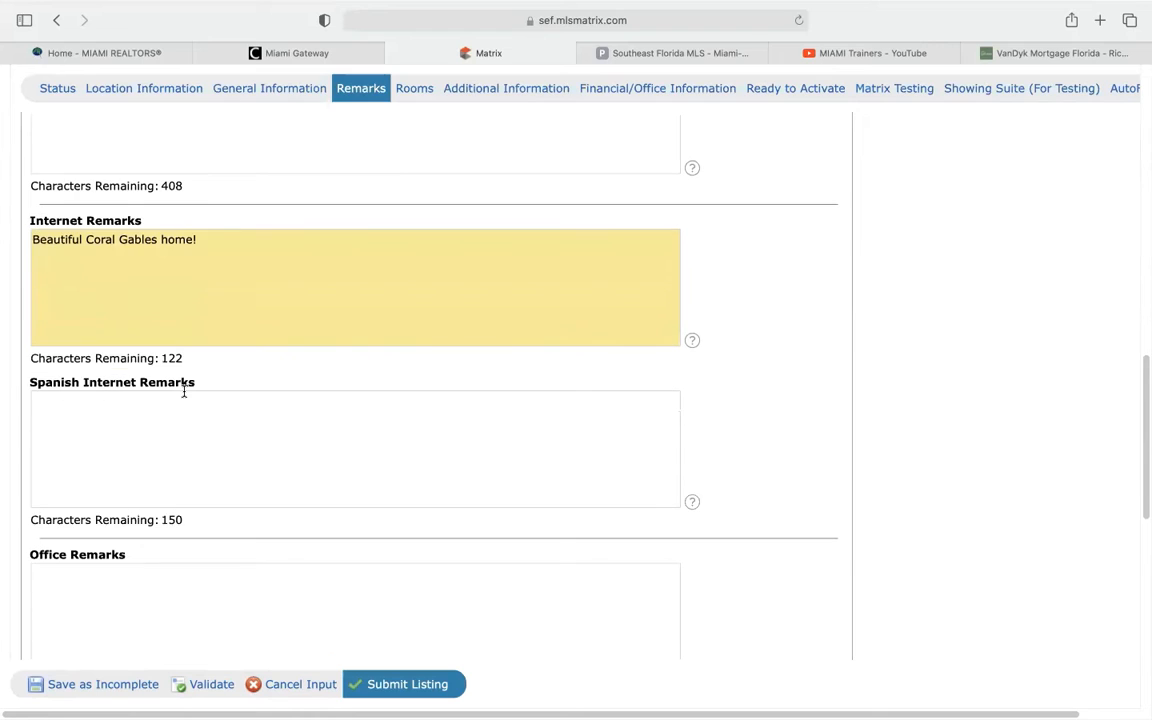
scroll(184, 391, down, 1)
scroll(184, 391, down, 4)
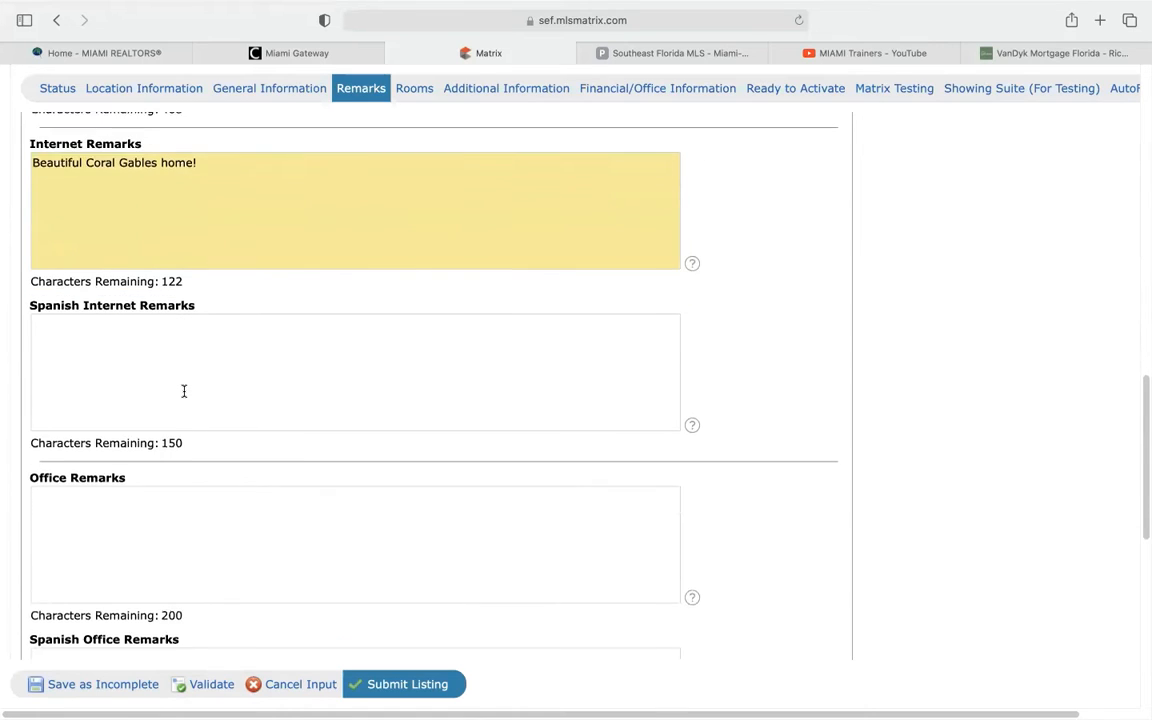
scroll(184, 391, down, 1)
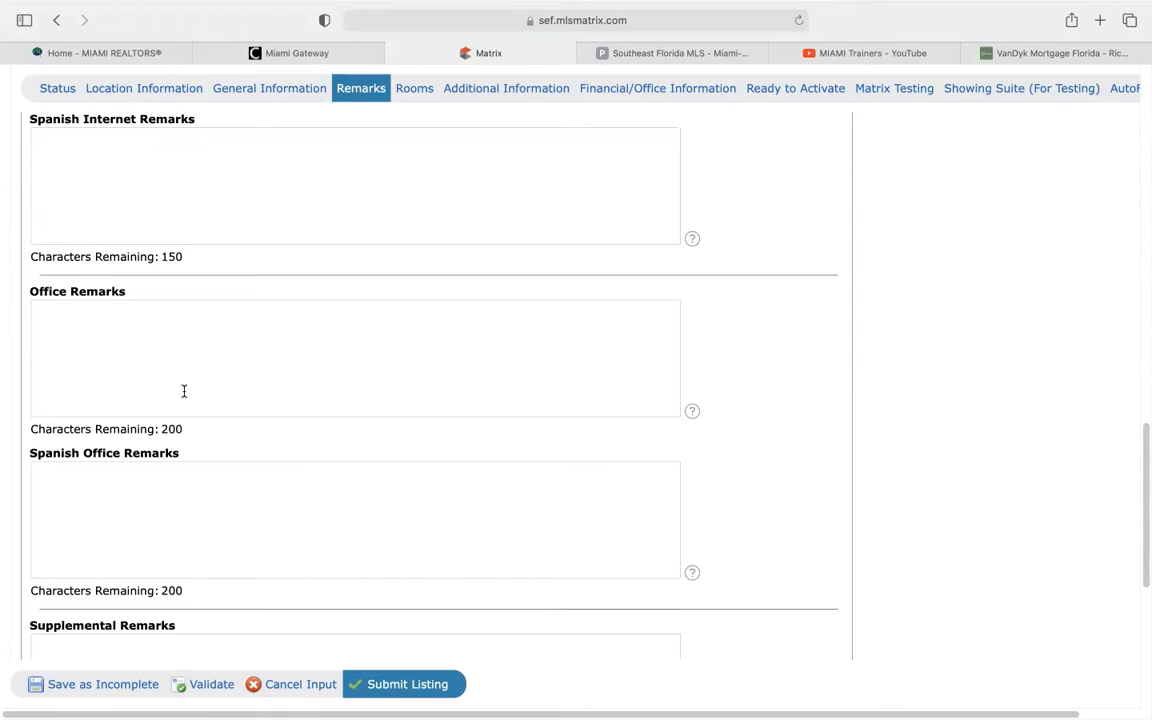
scroll(184, 391, down, 5)
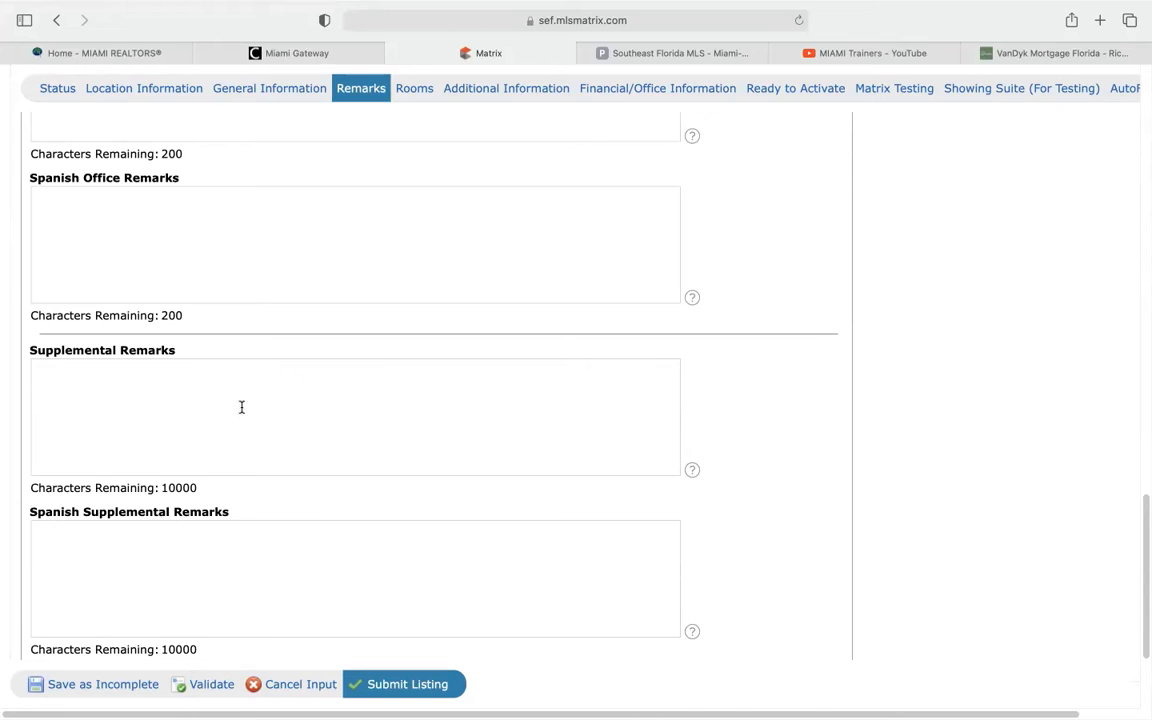
scroll(241, 407, down, 1)
scroll(246, 412, up, 4)
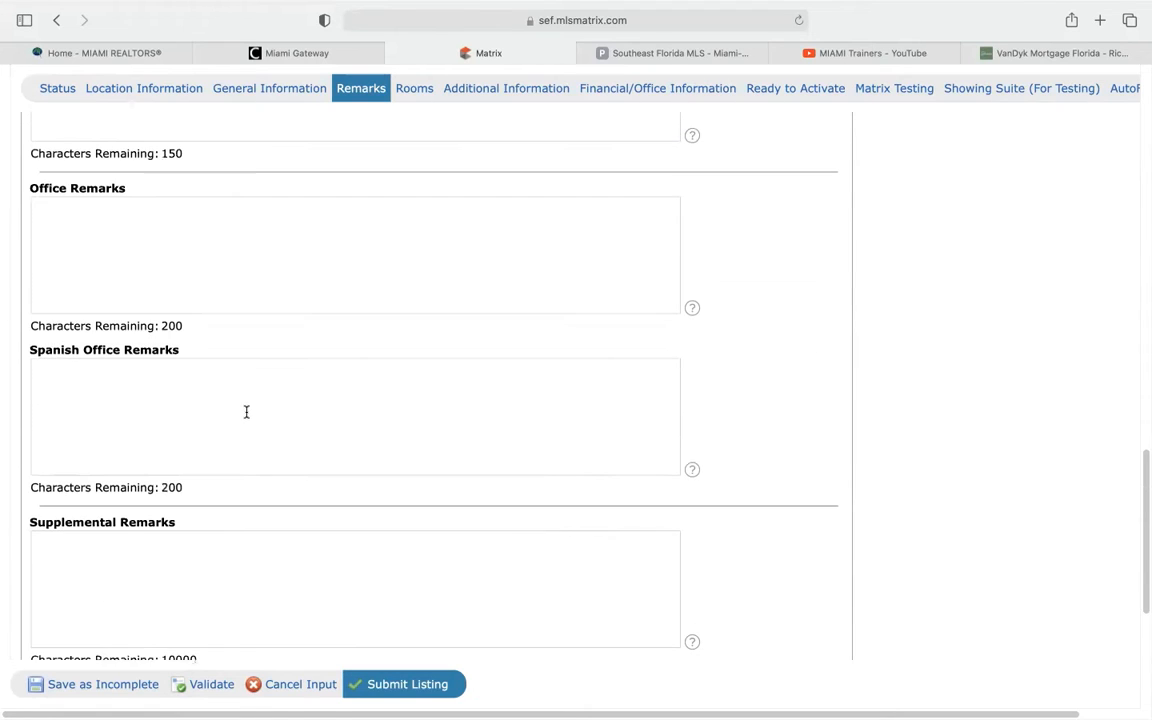
scroll(246, 412, up, 12)
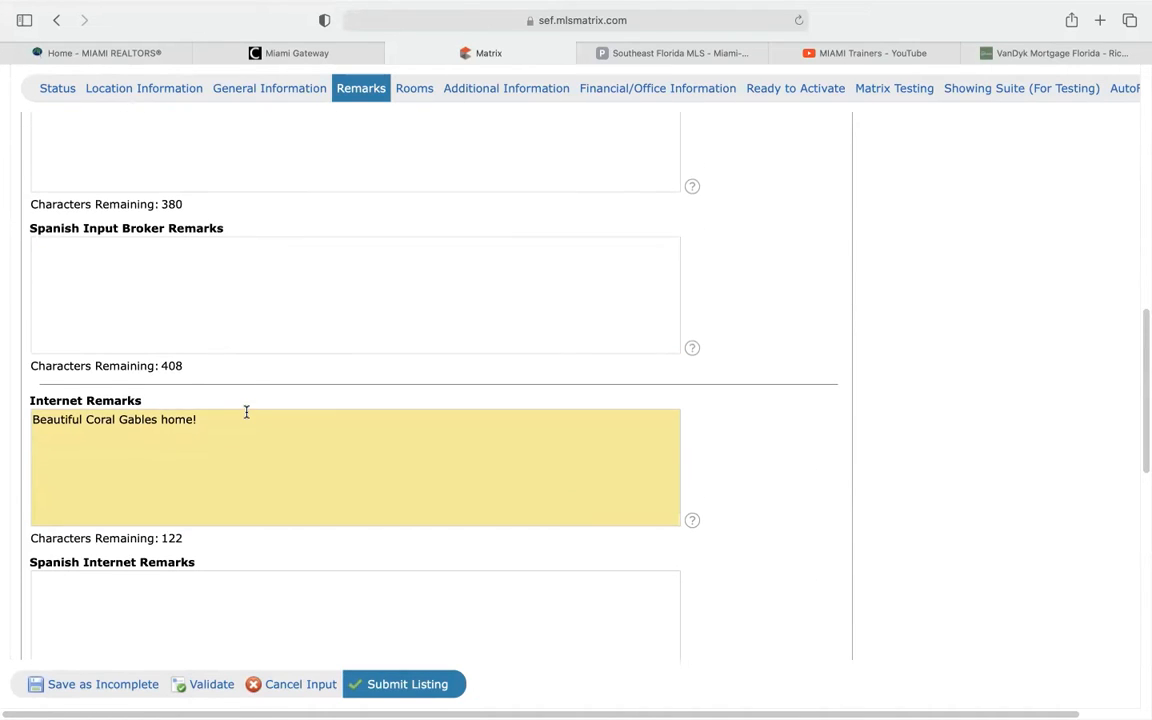
scroll(246, 412, up, 8)
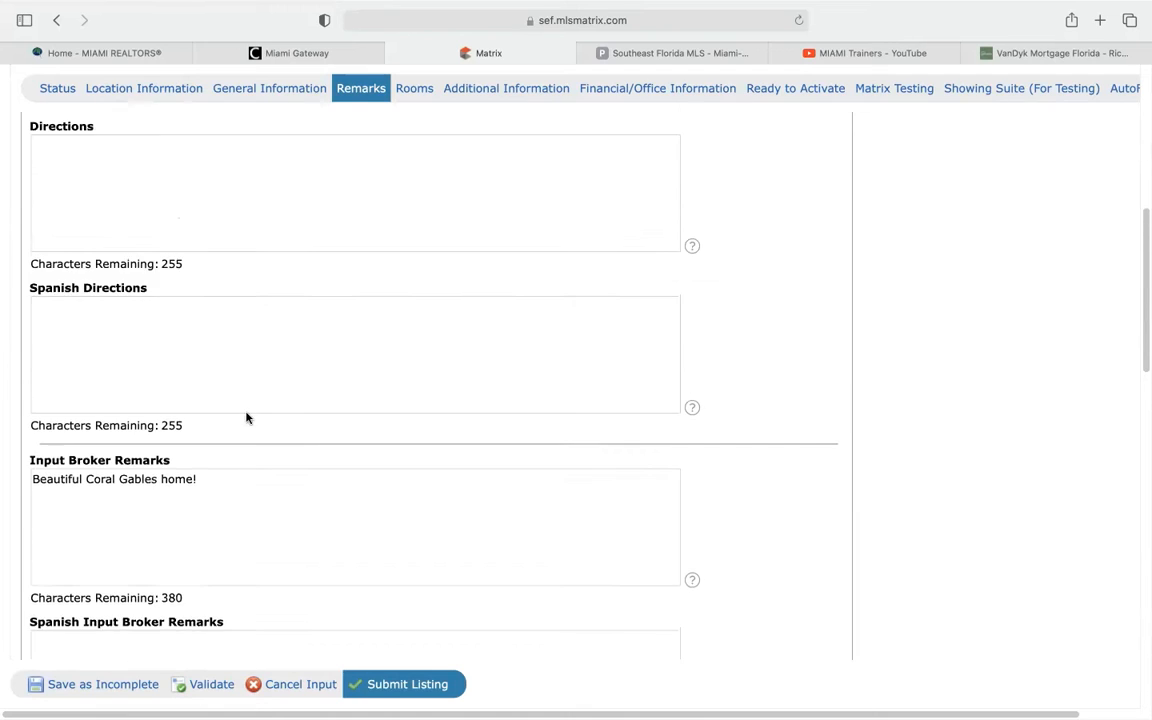
scroll(247, 418, up, 4)
scroll(246, 413, up, 4)
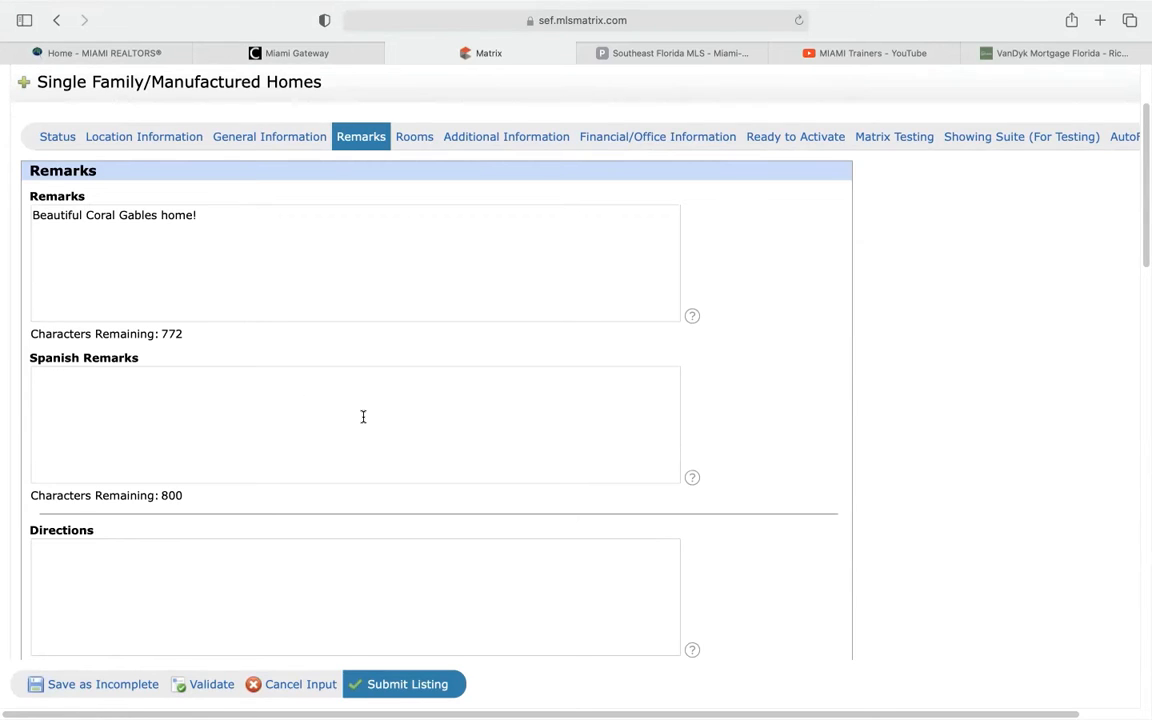
On the Rooms tab, mark Master Bedroom Upstairs, noting the four-choice bedroom limit
click(424, 140)
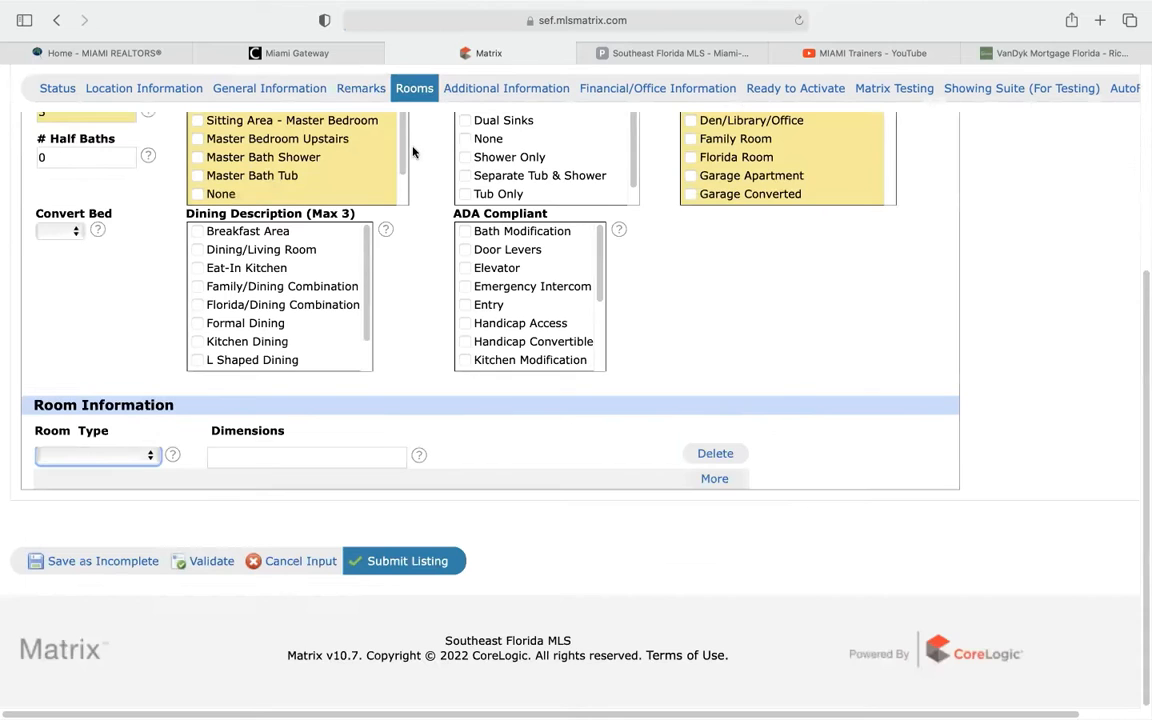
scroll(69, 412, up, 3)
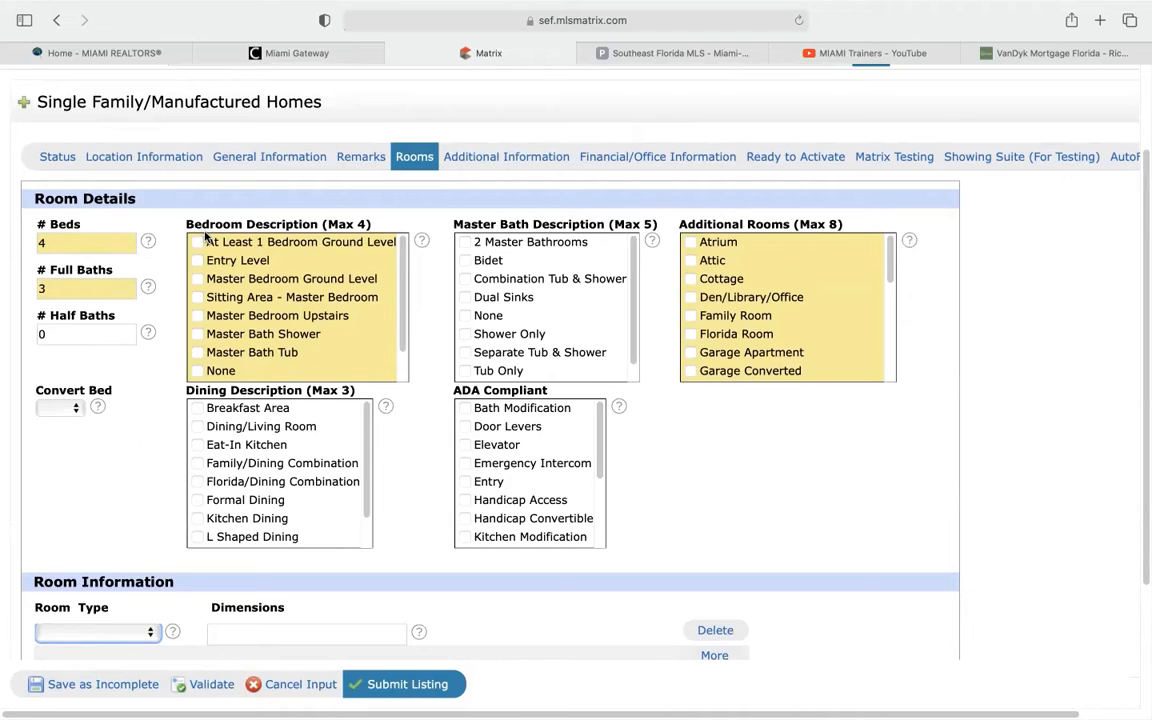
click(198, 316)
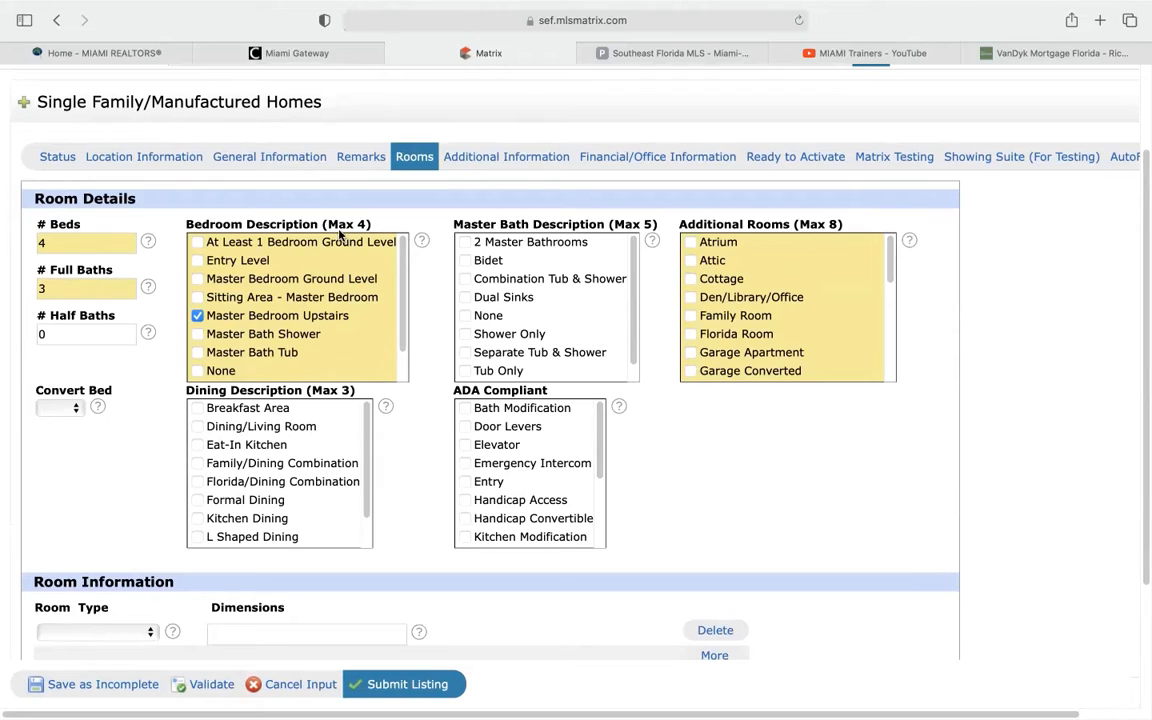
drag(349, 221, 365, 222)
click(378, 224)
Note the five-choice Master Bath limit and tick Utility/Laundry In Garage
drag(614, 225, 653, 224)
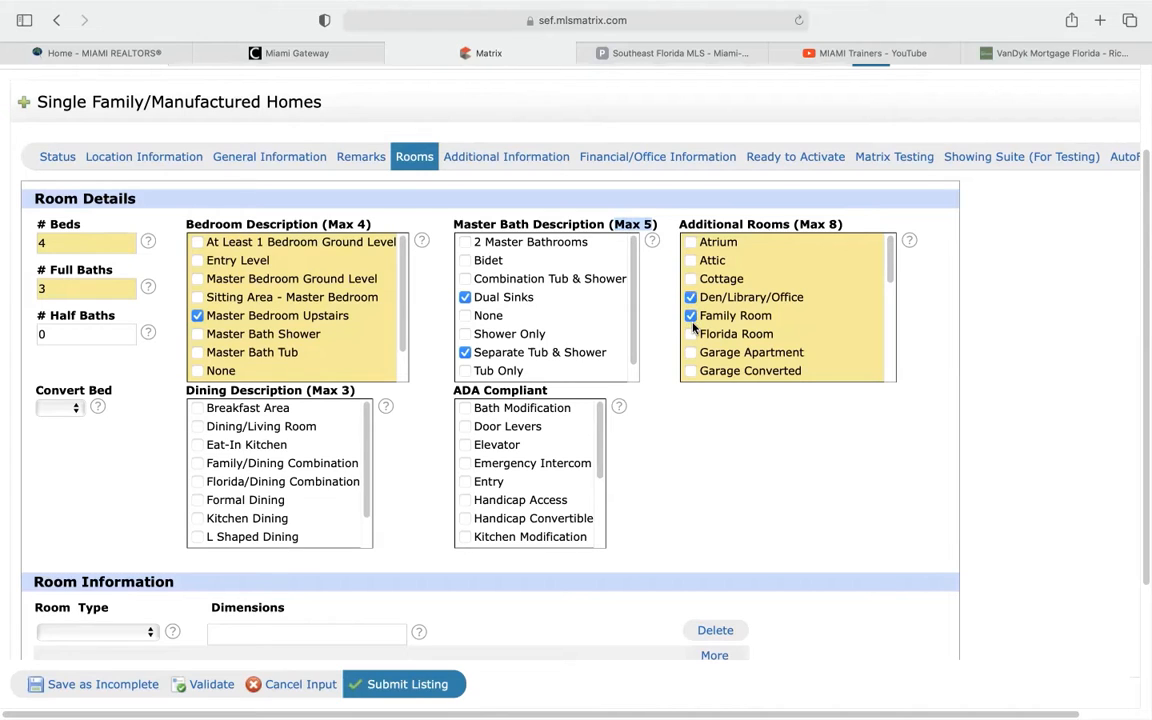
scroll(700, 330, down, 3)
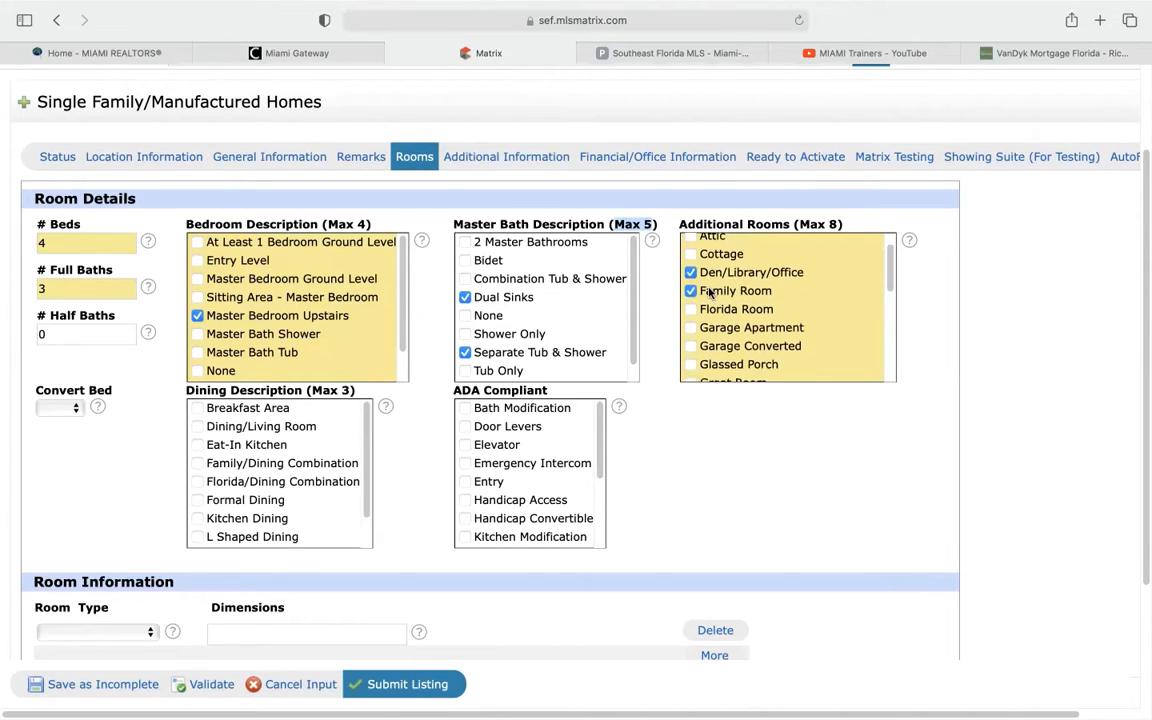
scroll(708, 302, down, 2)
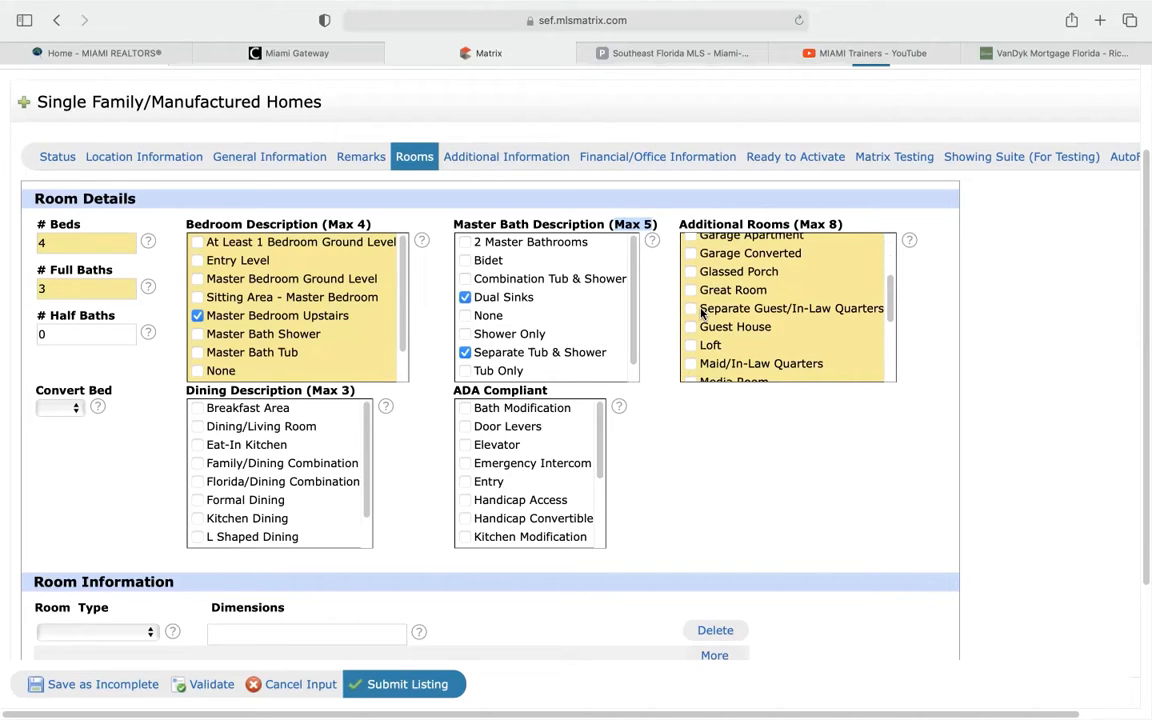
scroll(700, 330, down, 3)
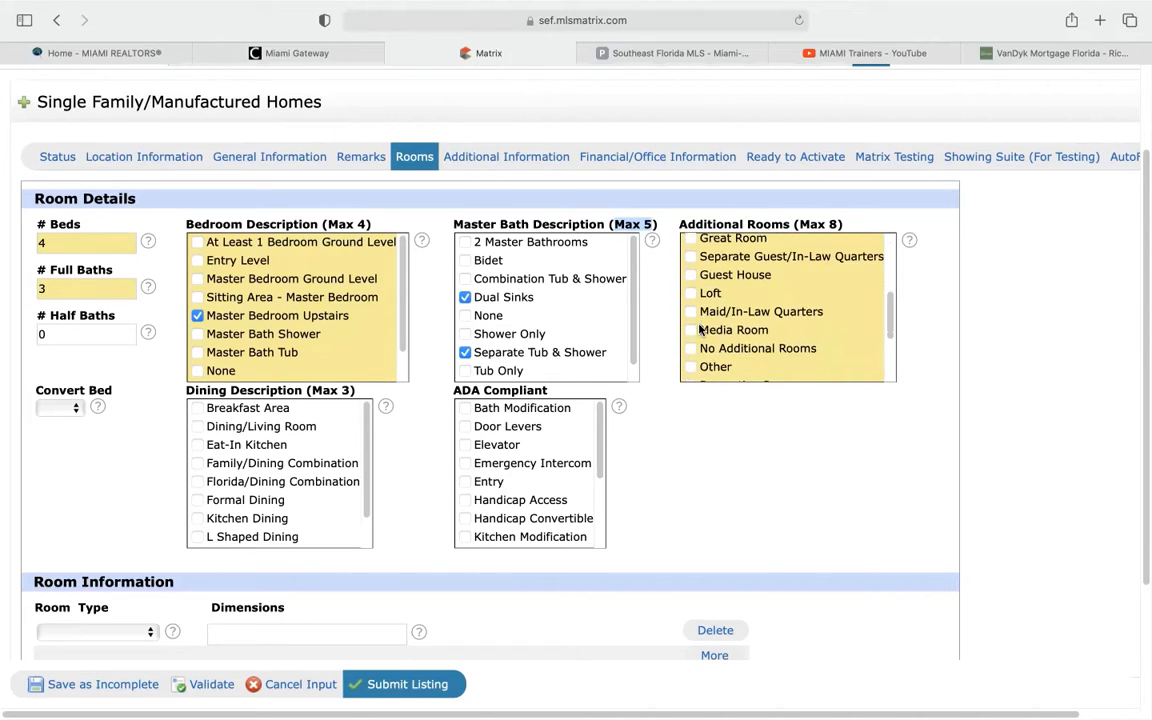
scroll(700, 330, down, 3)
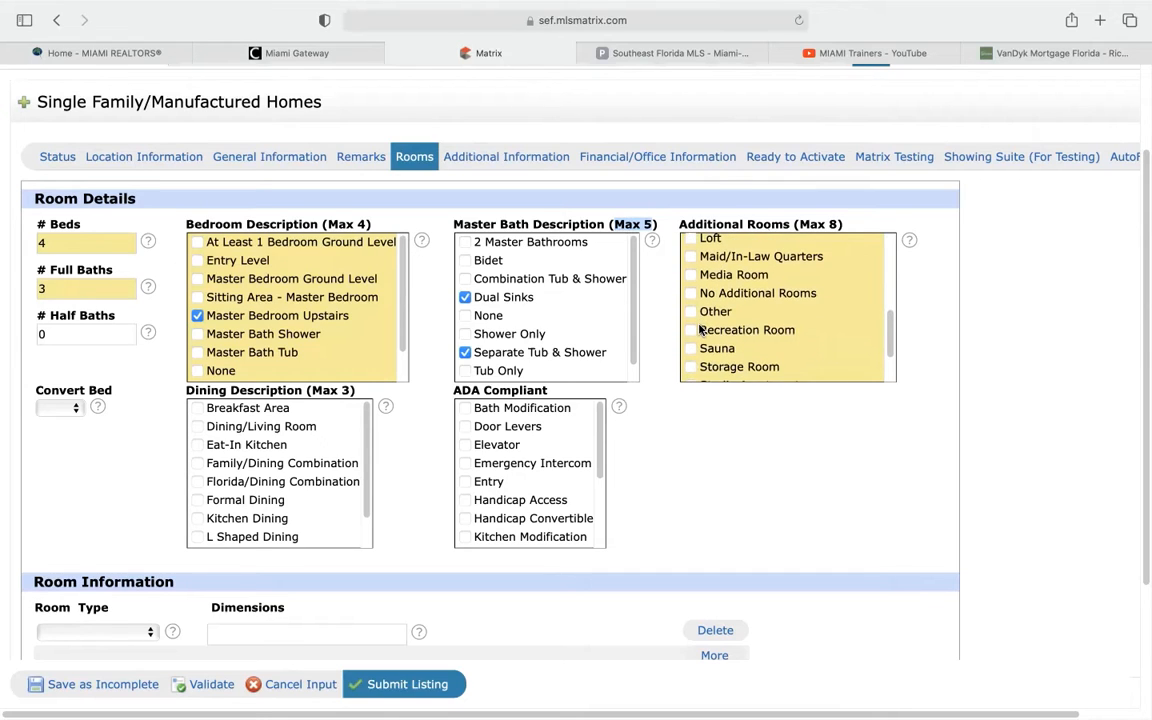
scroll(700, 330, down, 2)
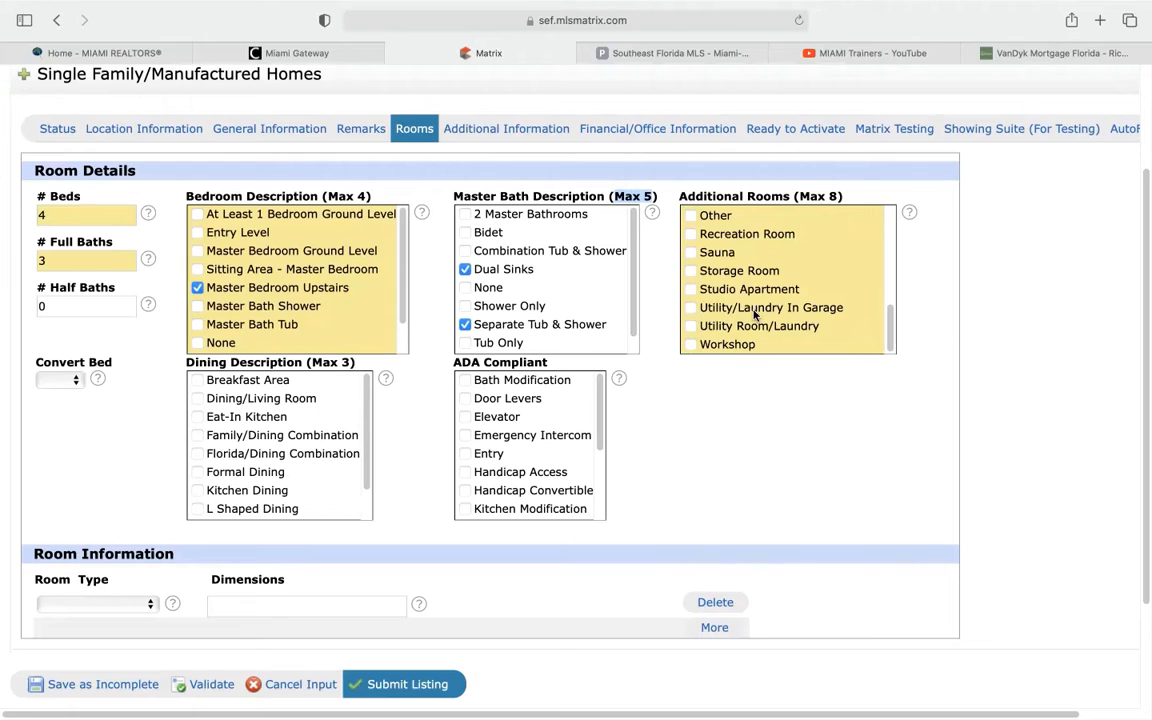
click(692, 310)
Tick Formal Dining under Dining Description, leaving ADA Compliant unchecked, down to Room Information
scroll(171, 464, down, 2)
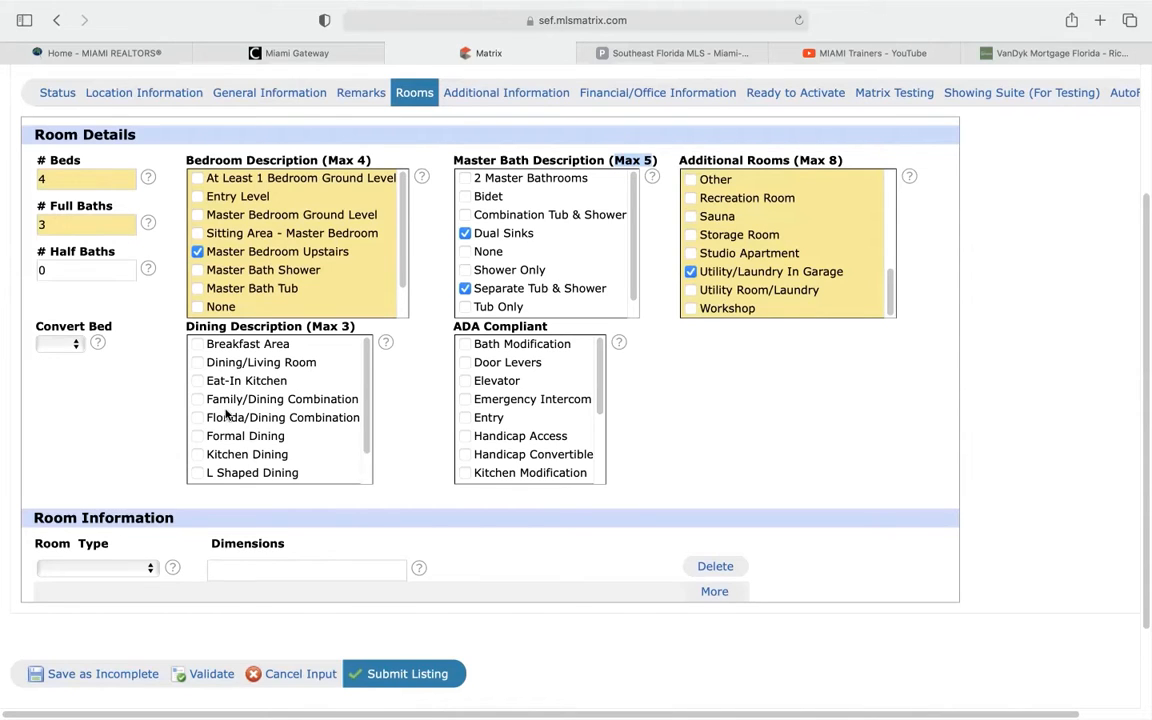
click(199, 437)
scroll(511, 433, down, 2)
scroll(511, 433, down, 4)
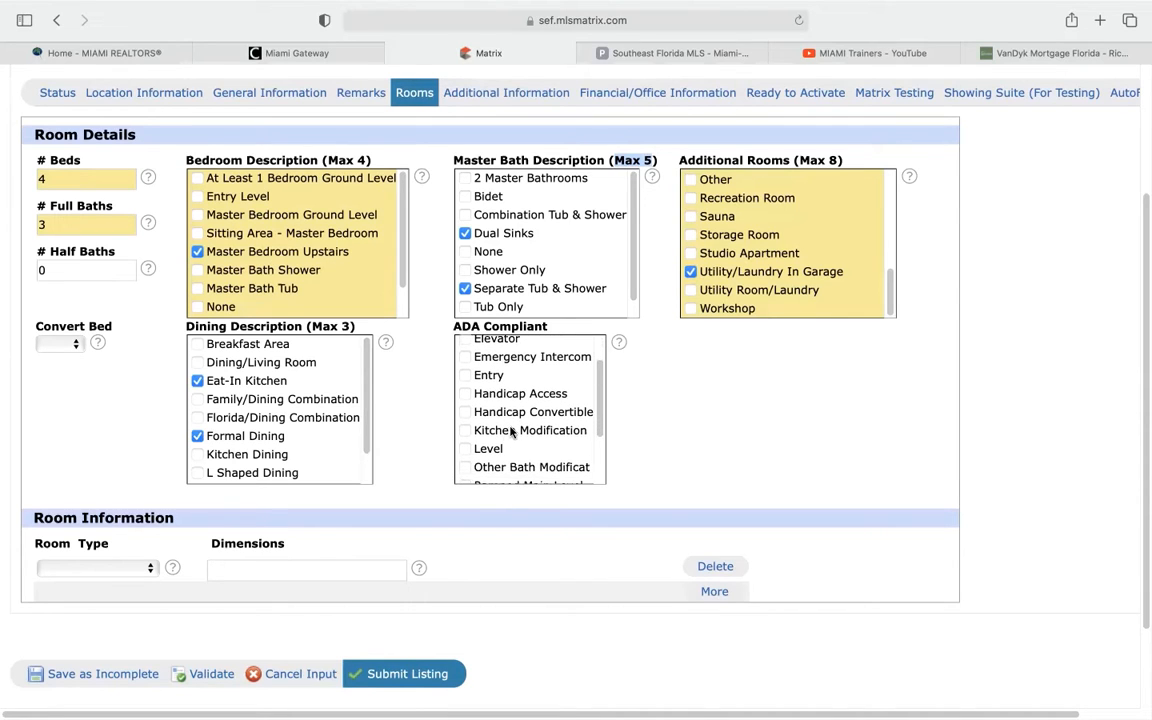
scroll(511, 433, up, 8)
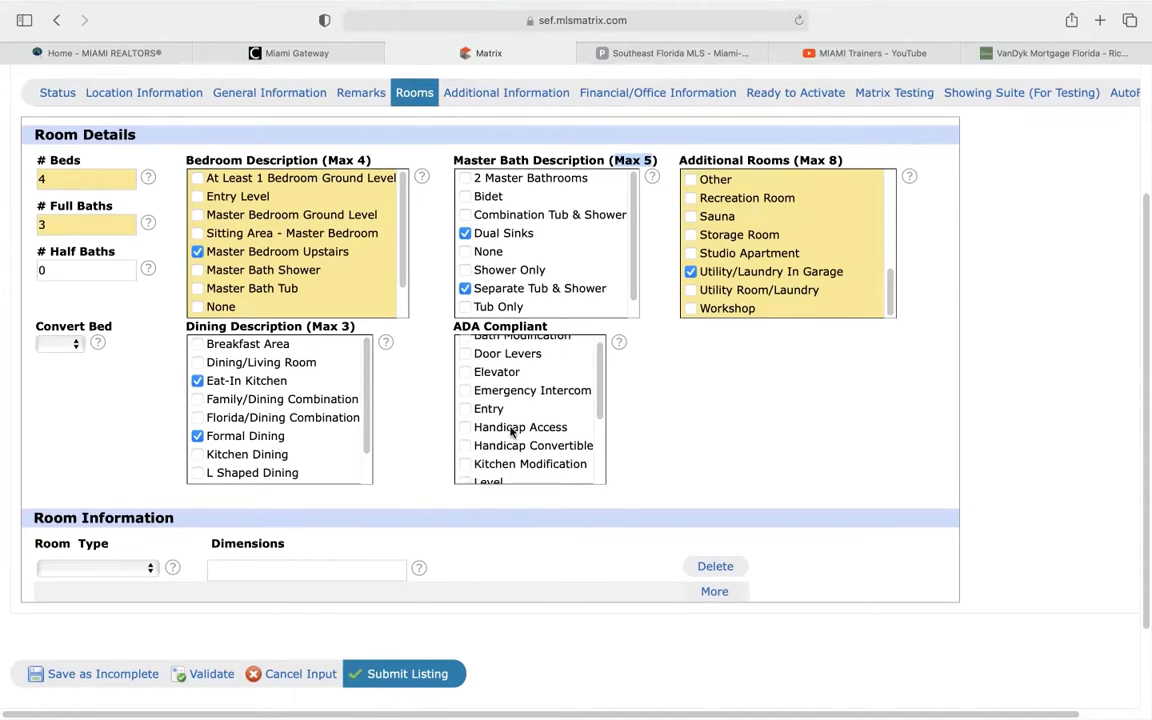
scroll(445, 455, down, 2)
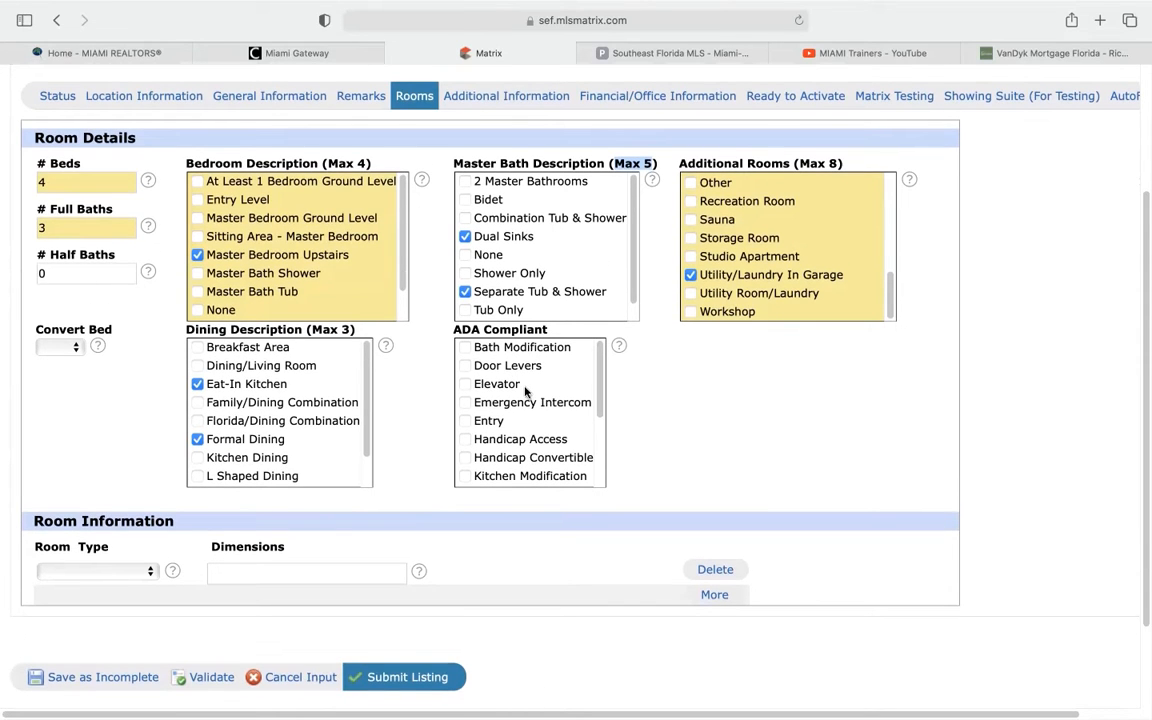
scroll(528, 400, down, 2)
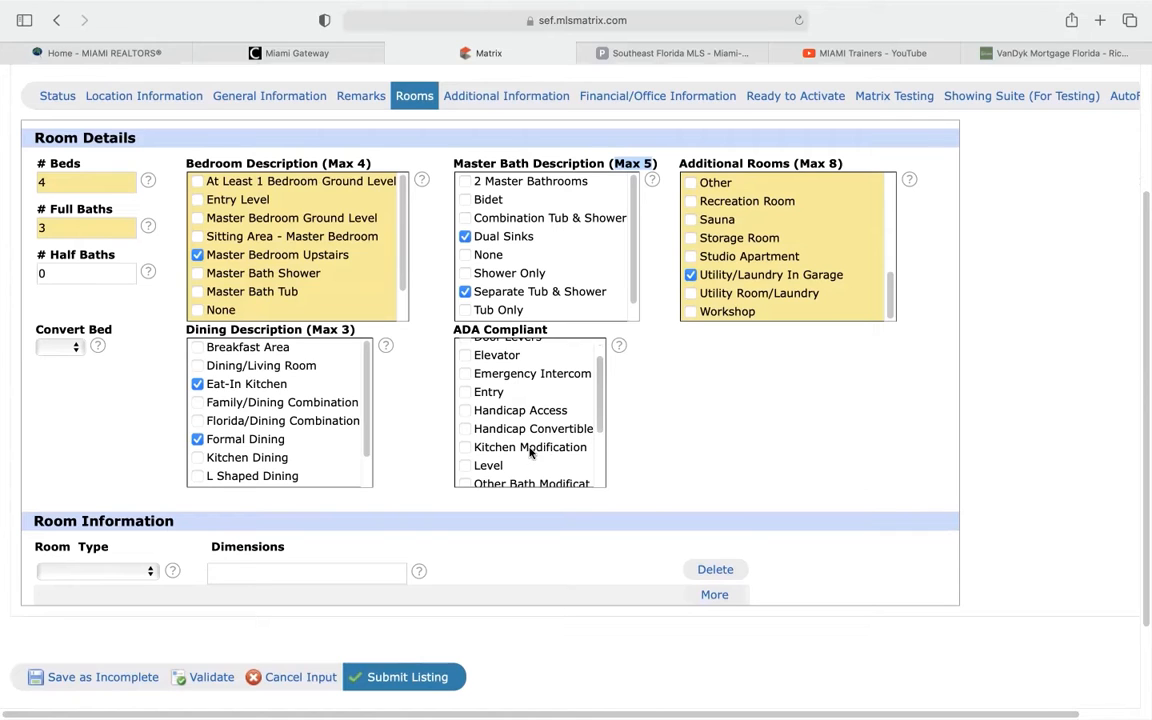
scroll(530, 452, down, 1)
scroll(676, 463, down, 2)
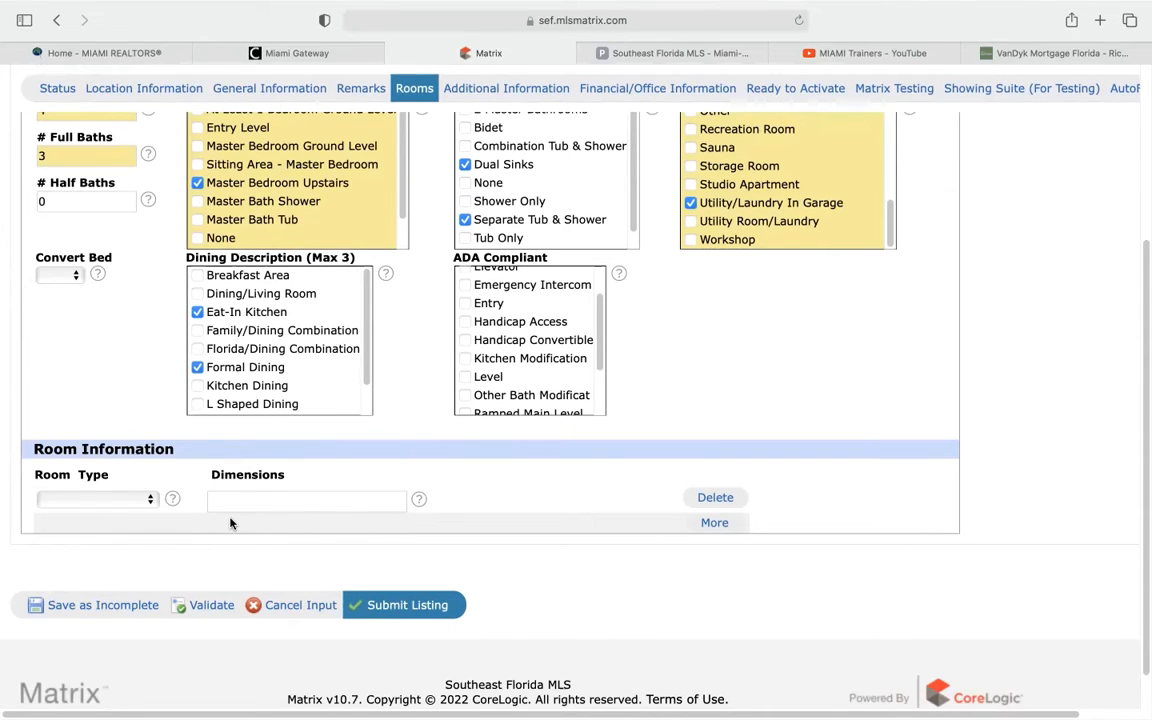
Add two more Room Information rows, leaving the first Room Type unselected
click(716, 526)
click(717, 553)
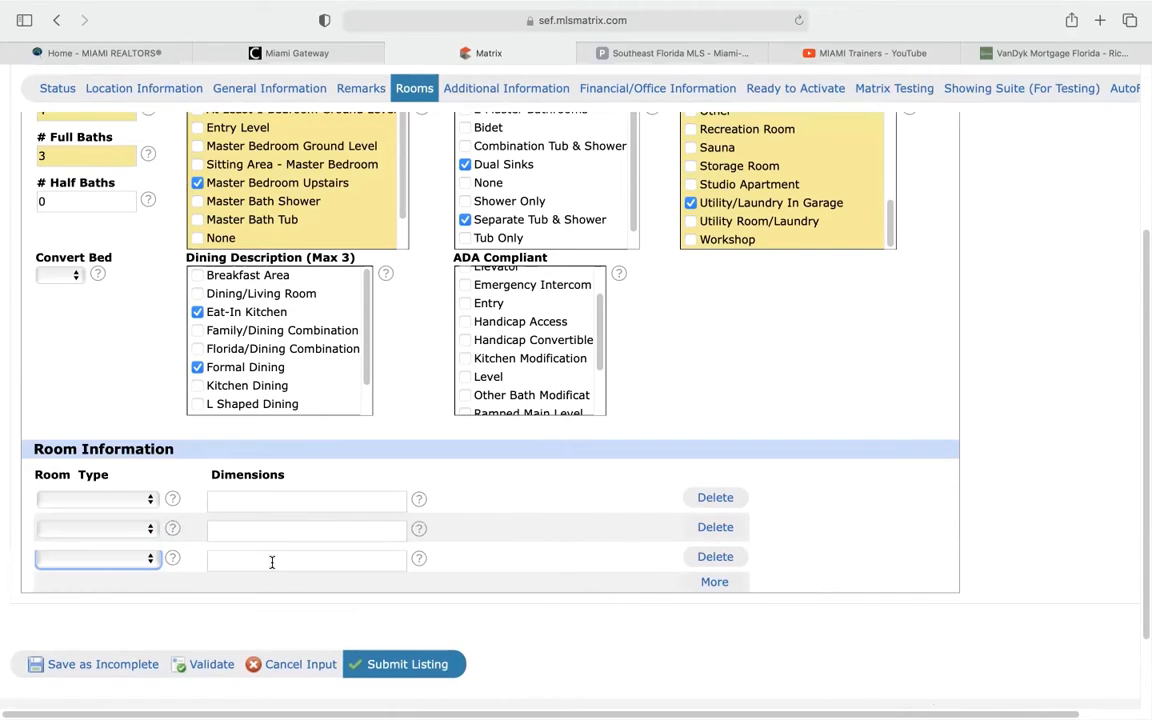
click(126, 506)
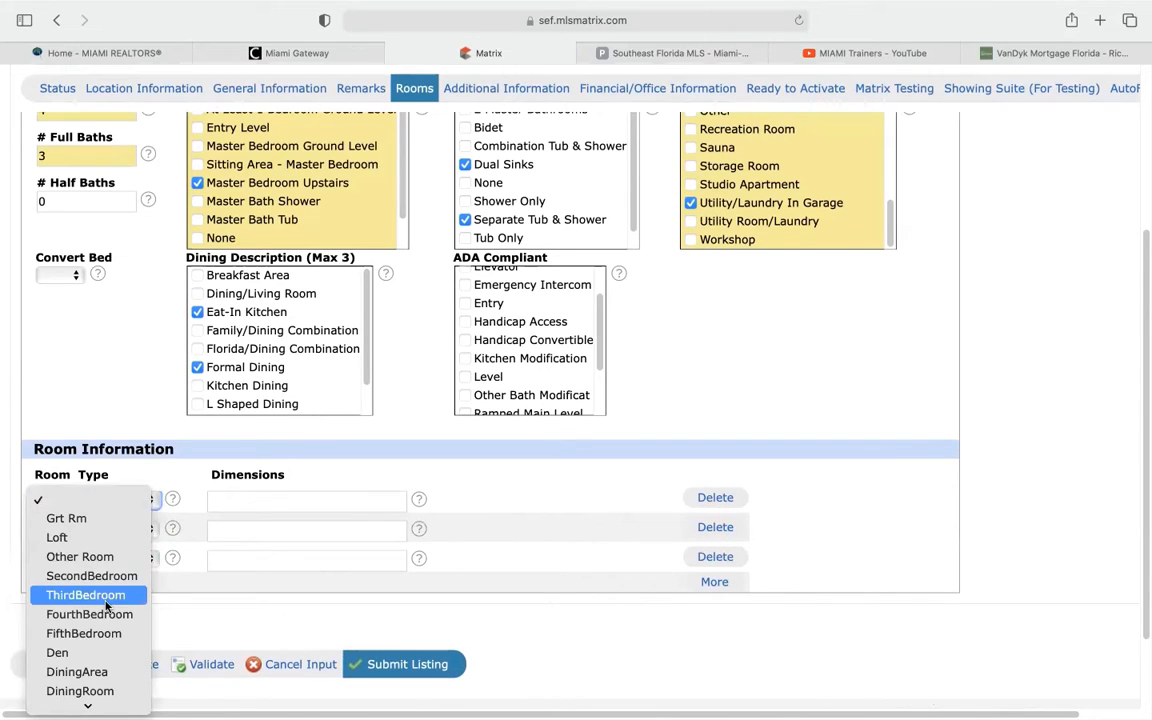
click(280, 480)
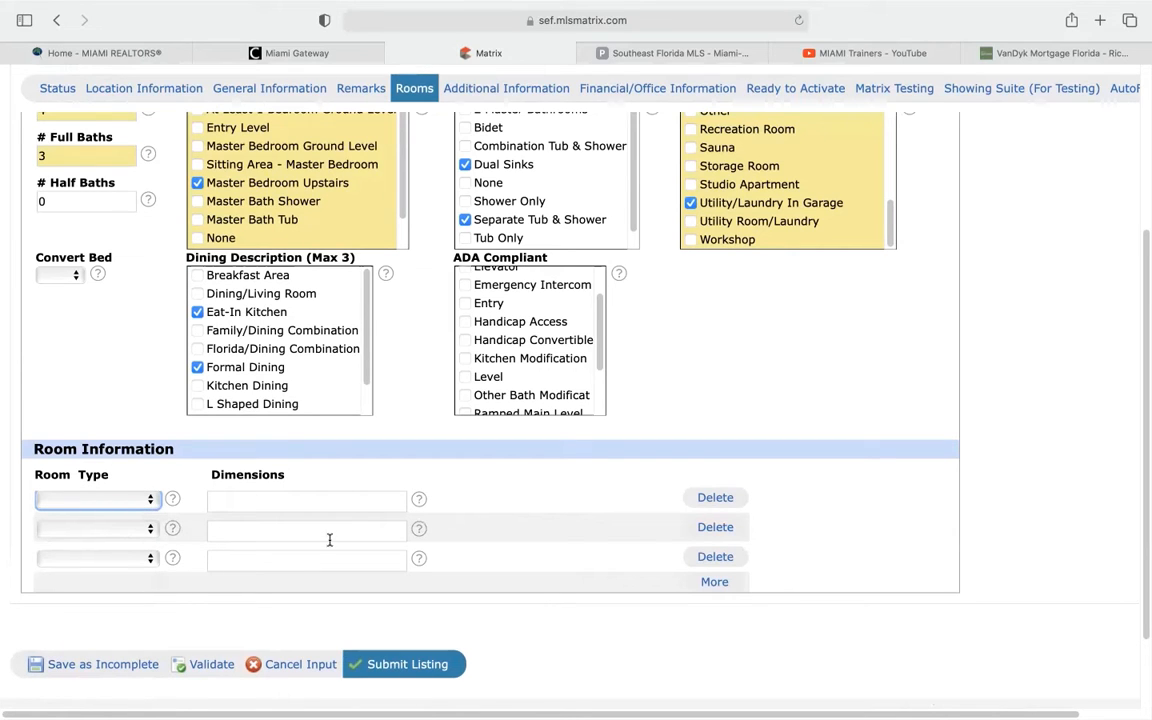
scroll(531, 438, up, 5)
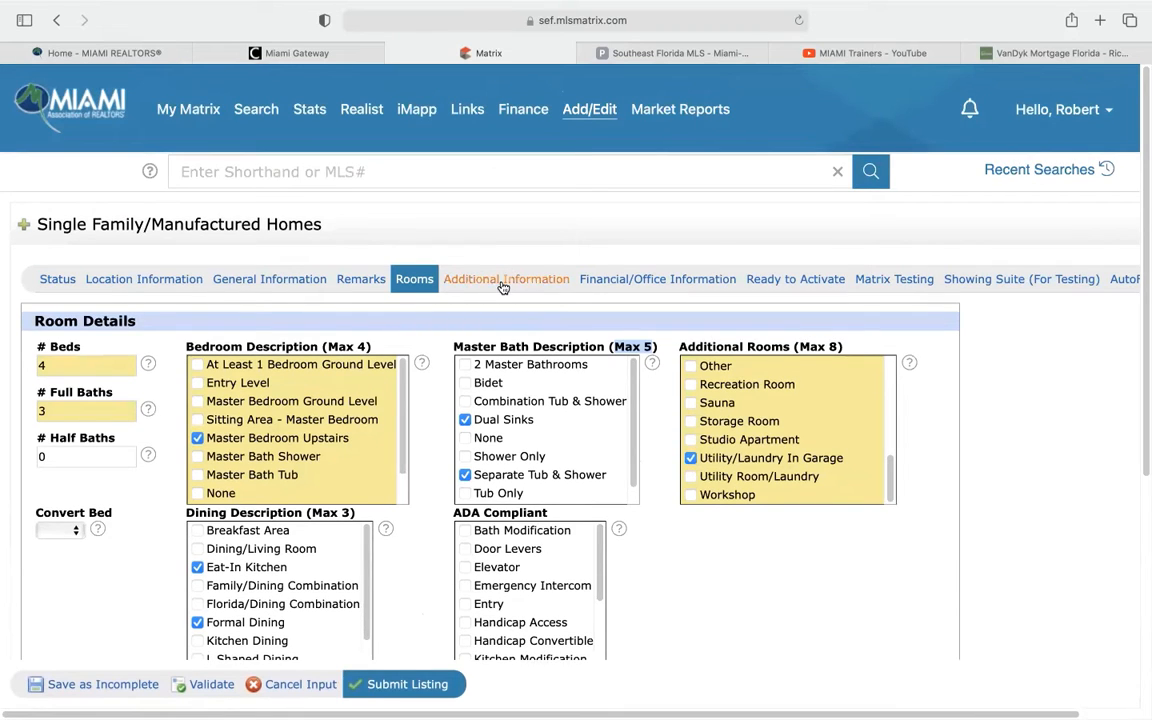
In Additional Information, tick Cooking Island under Interior Features
click(503, 283)
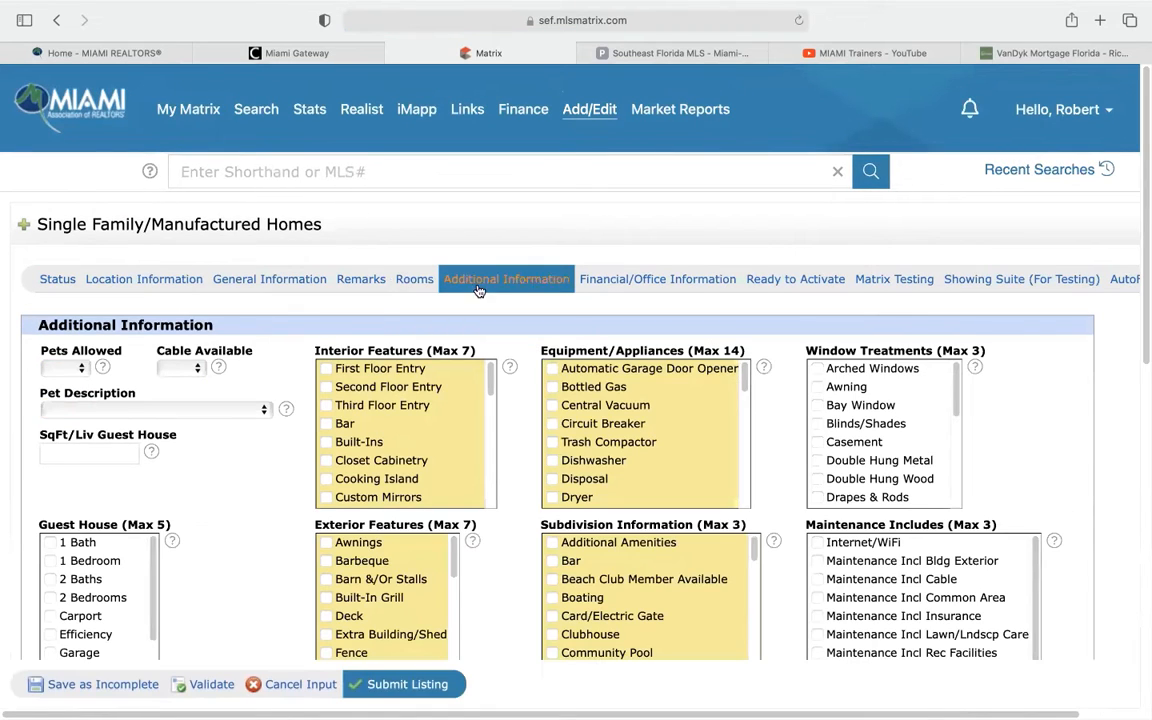
scroll(286, 421, down, 1)
scroll(287, 420, down, 1)
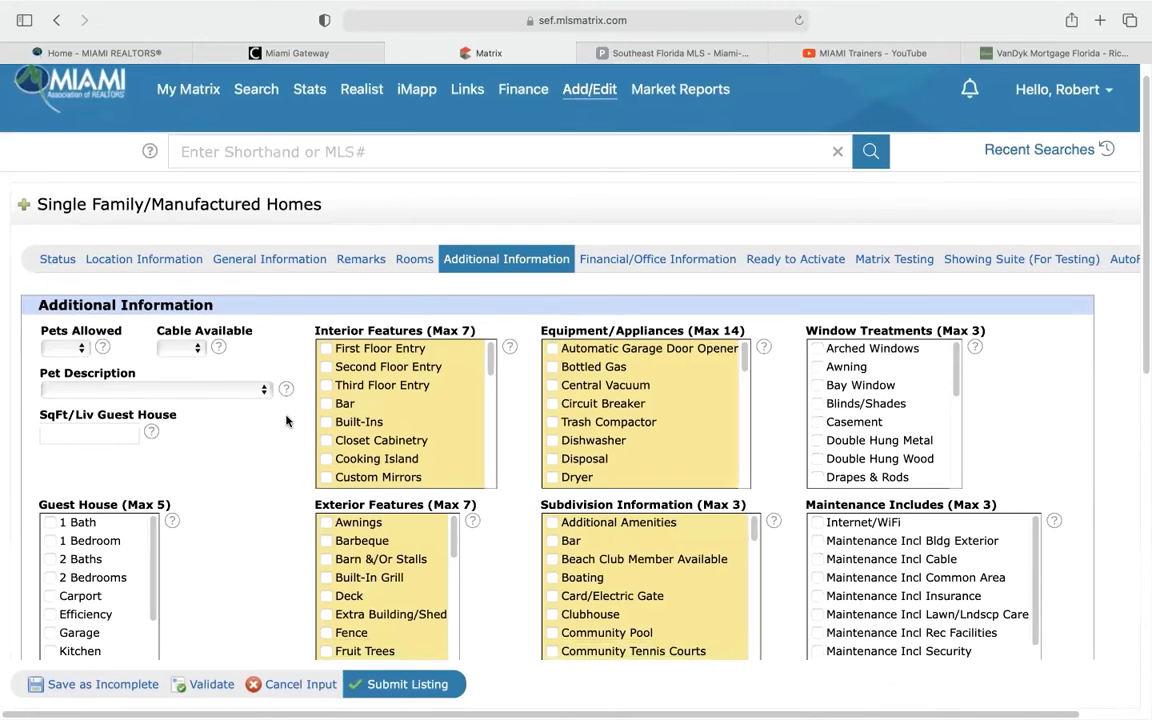
scroll(115, 367, down, 1)
scroll(115, 367, down, 2)
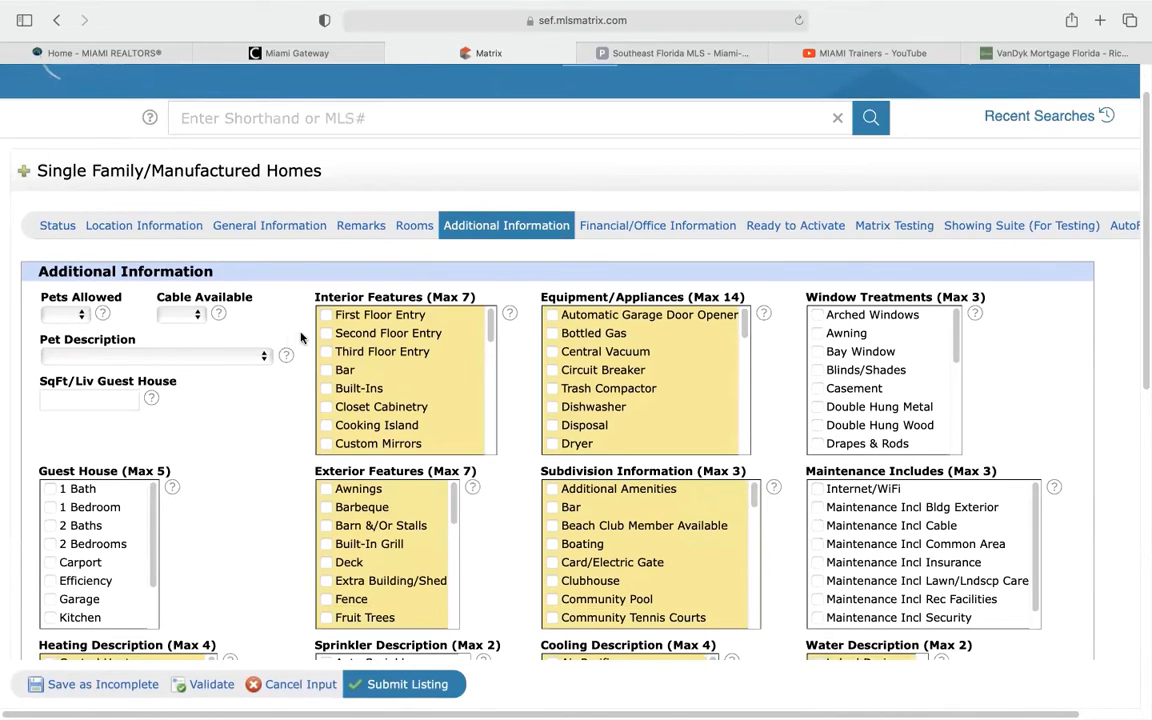
scroll(290, 325, down, 1)
scroll(304, 337, down, 1)
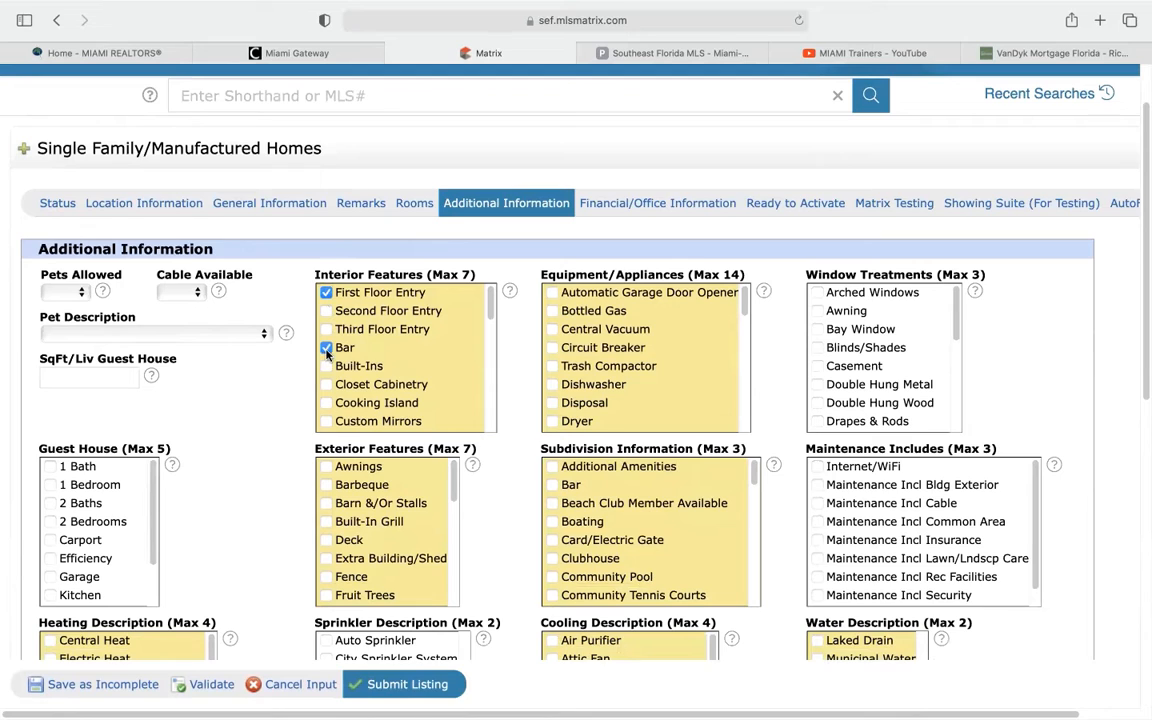
scroll(330, 395, down, 1)
click(326, 393)
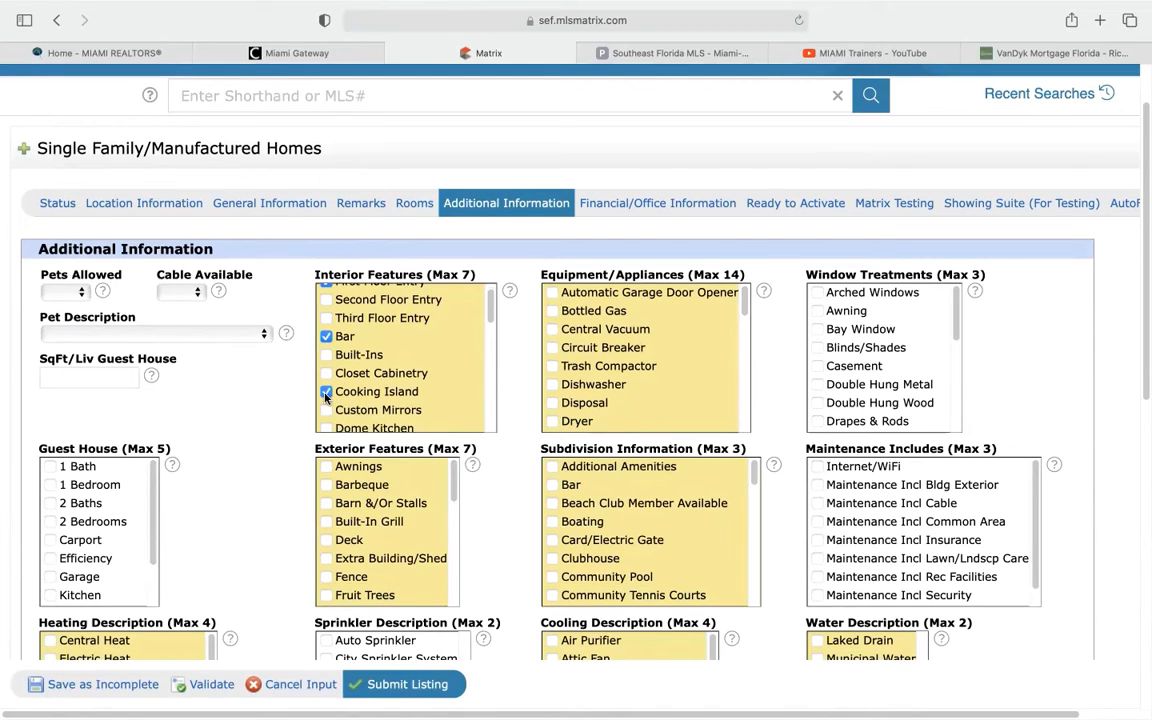
Tick Dishwasher and Dryer under Equipment/Appliances
scroll(378, 398, down, 2)
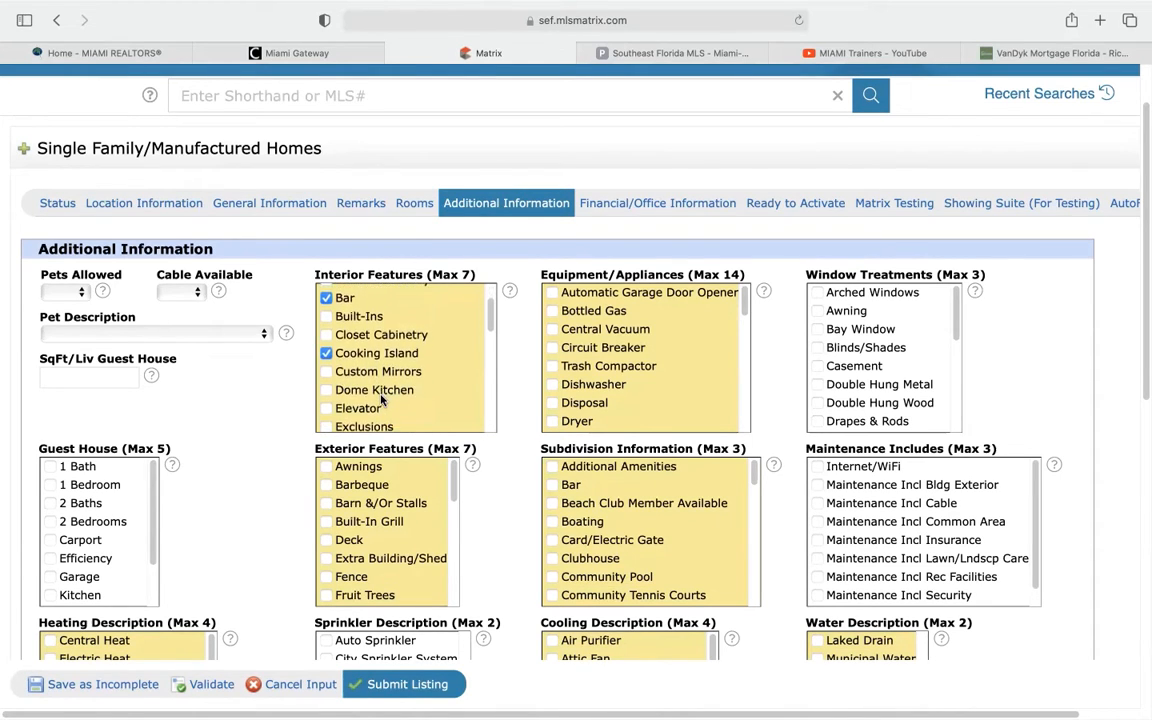
scroll(382, 398, down, 2)
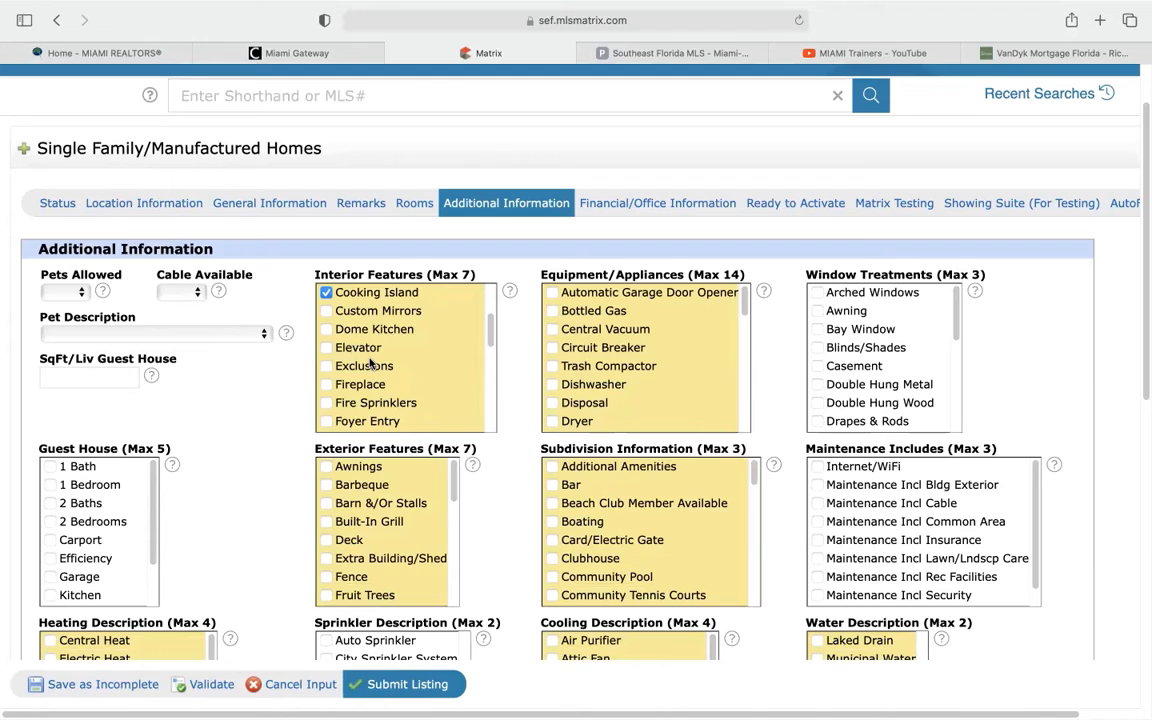
scroll(370, 364, down, 3)
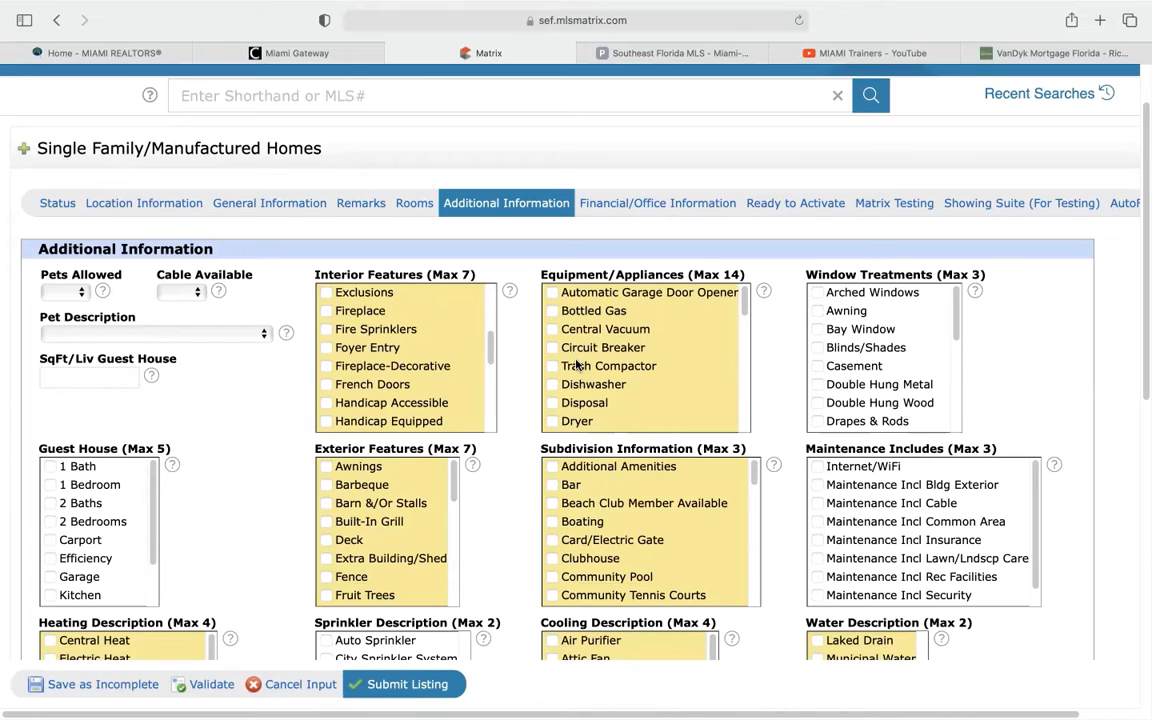
click(553, 386)
scroll(555, 407, down, 2)
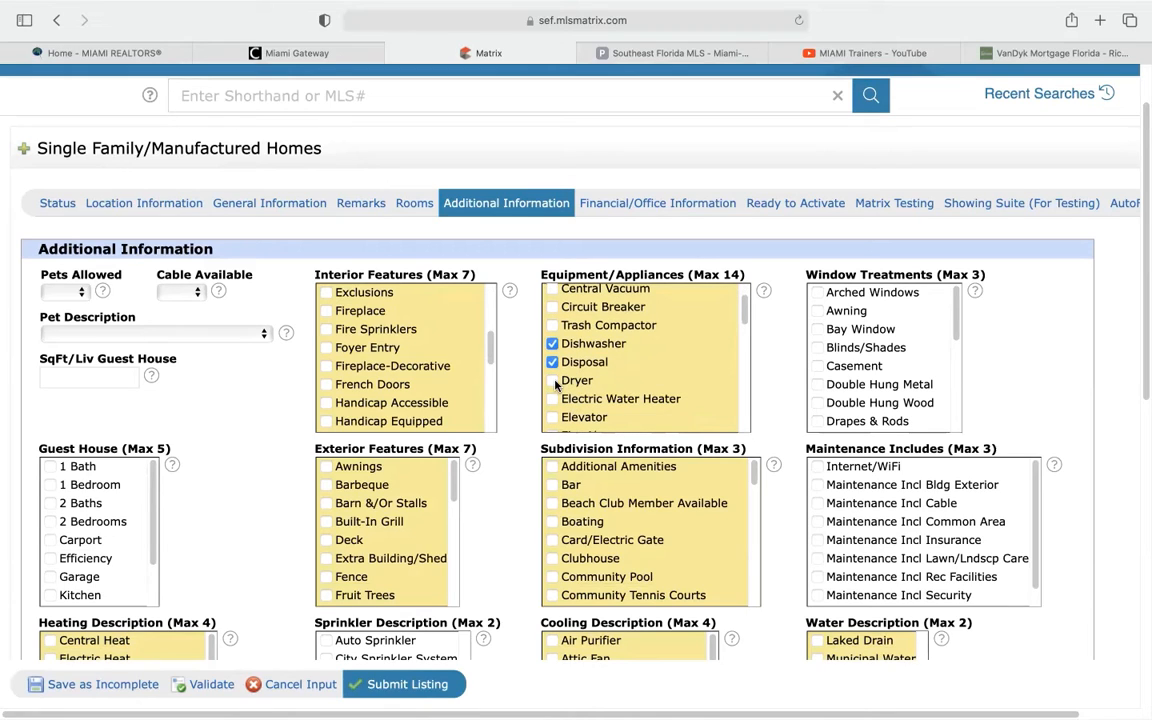
click(553, 382)
Tick Washer under Equipment/Appliances
scroll(565, 390, down, 3)
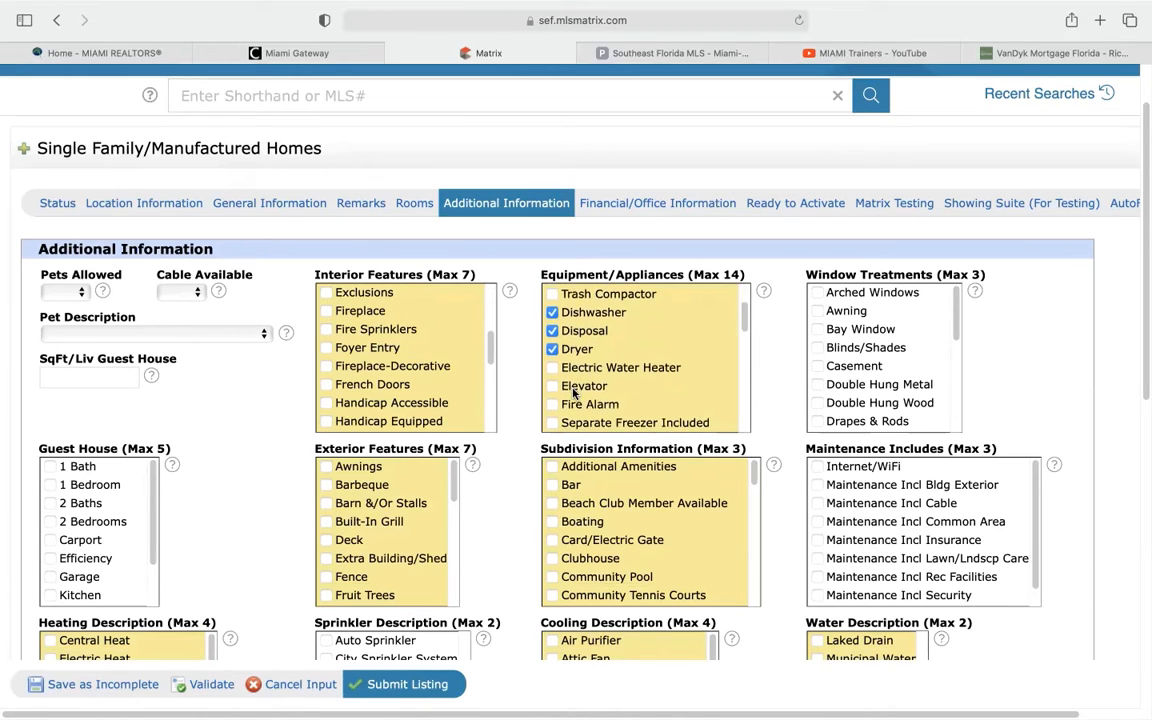
scroll(571, 391, down, 1)
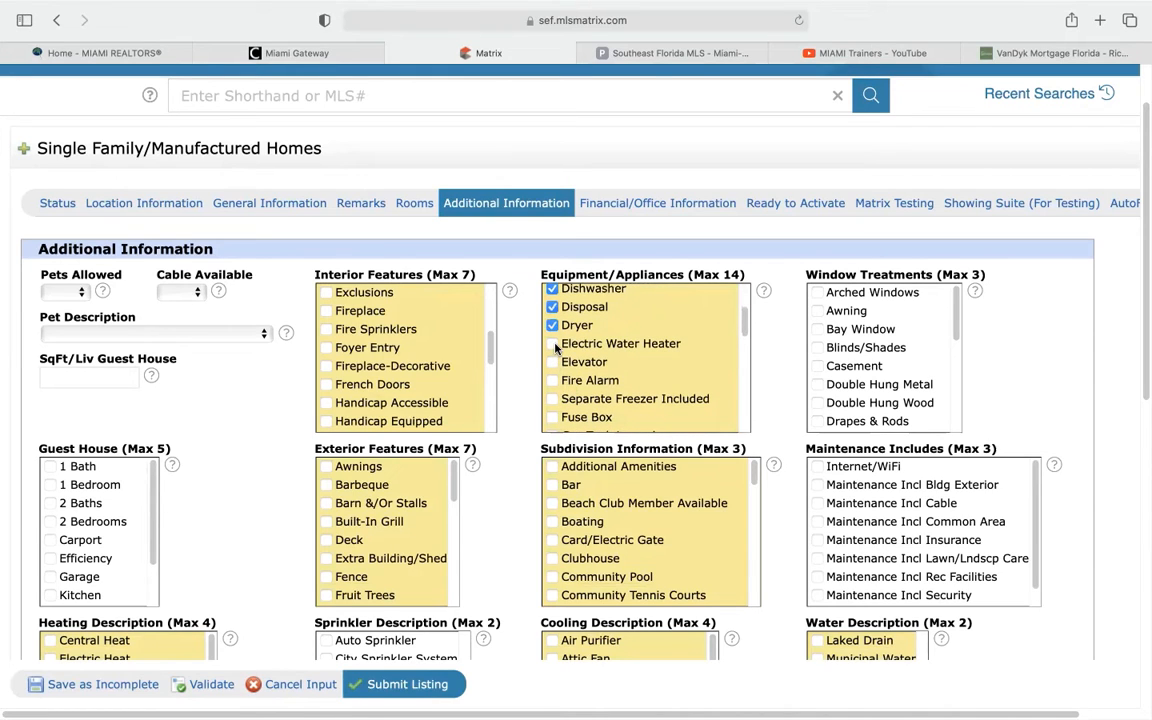
scroll(572, 383, down, 5)
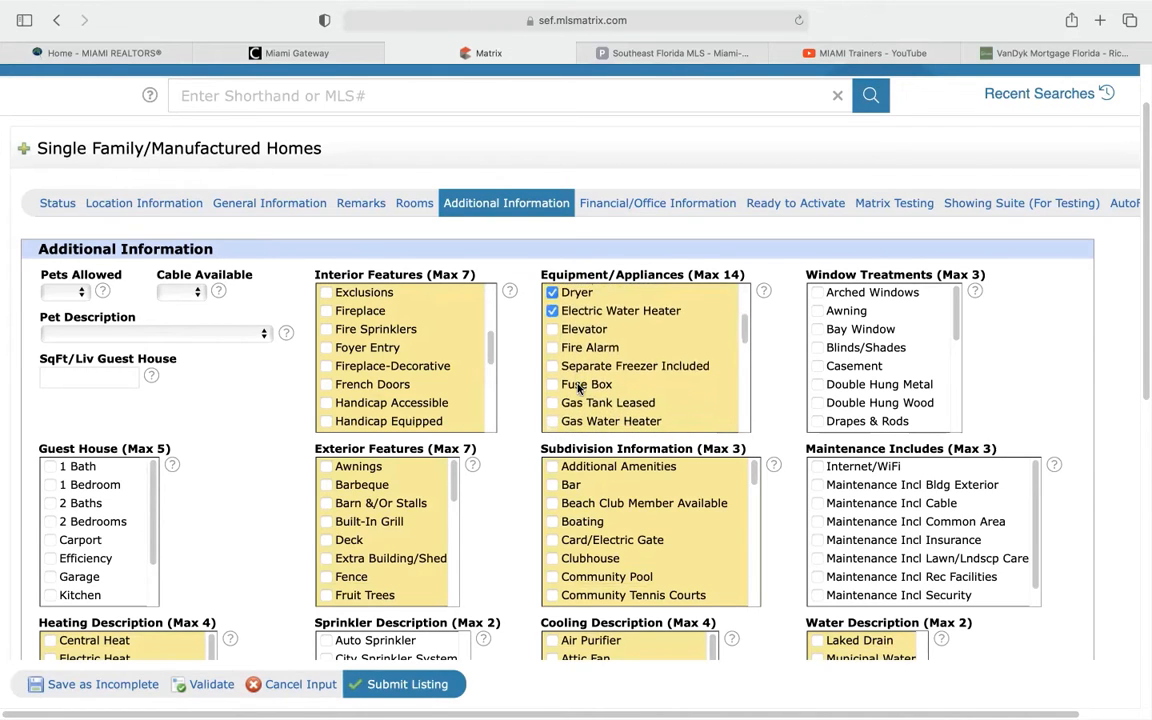
scroll(578, 388, down, 1)
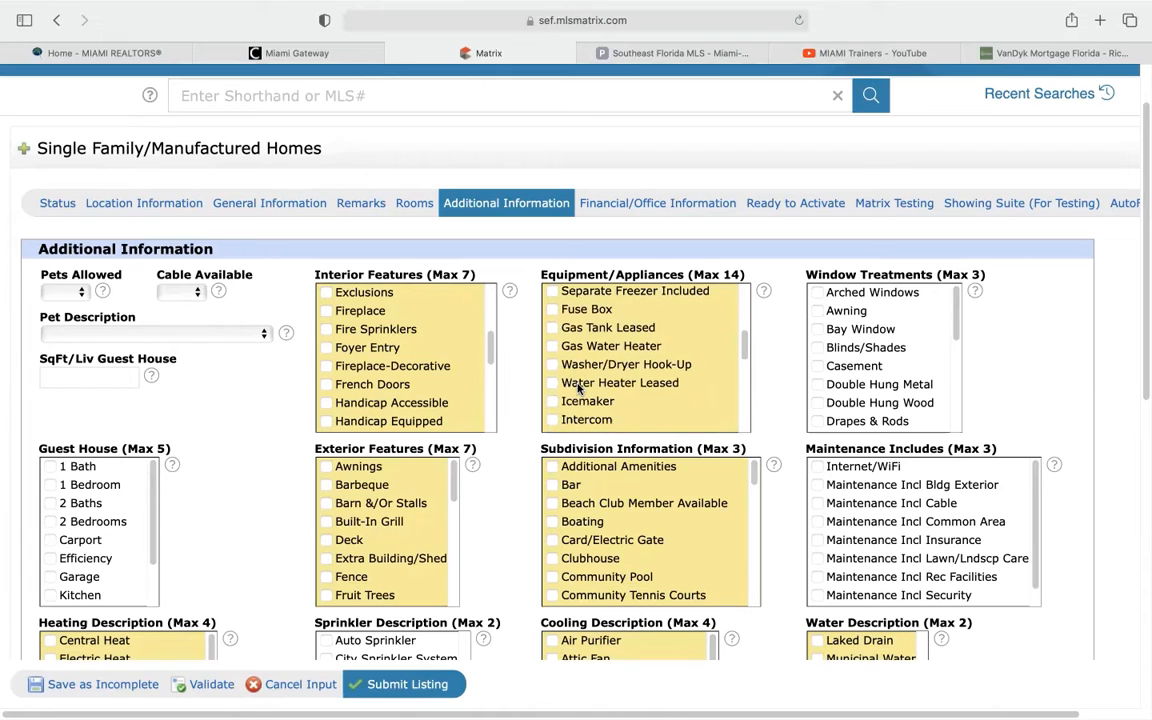
scroll(578, 390, down, 2)
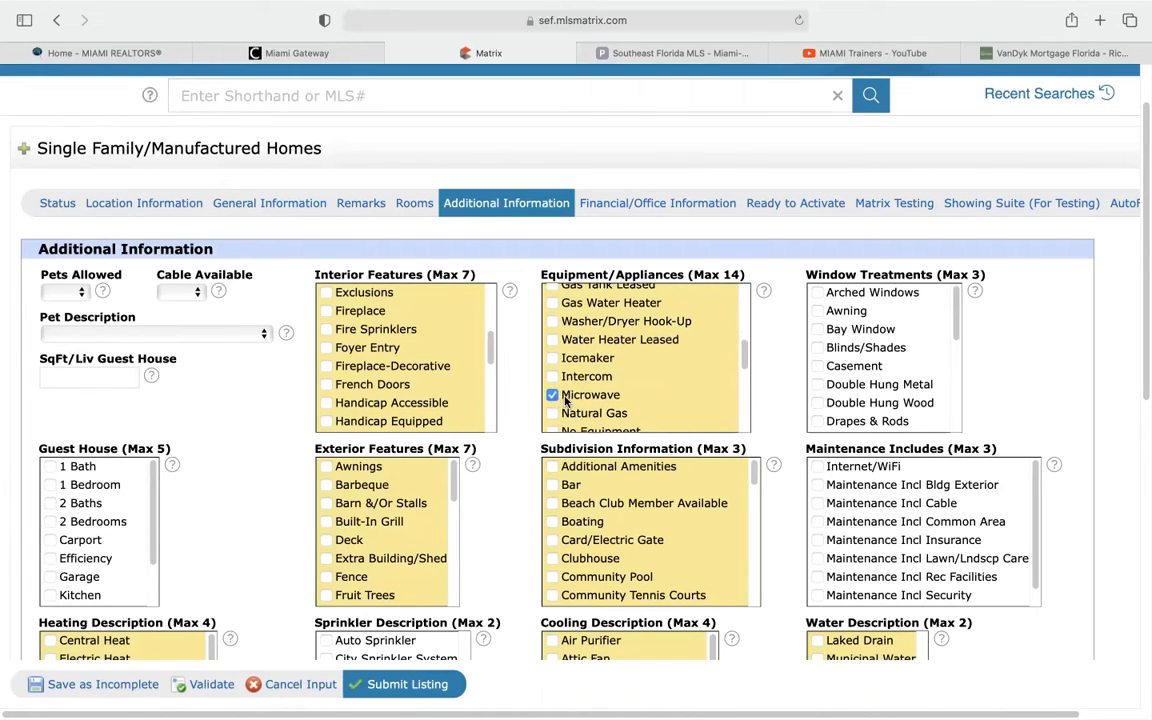
scroll(565, 400, down, 4)
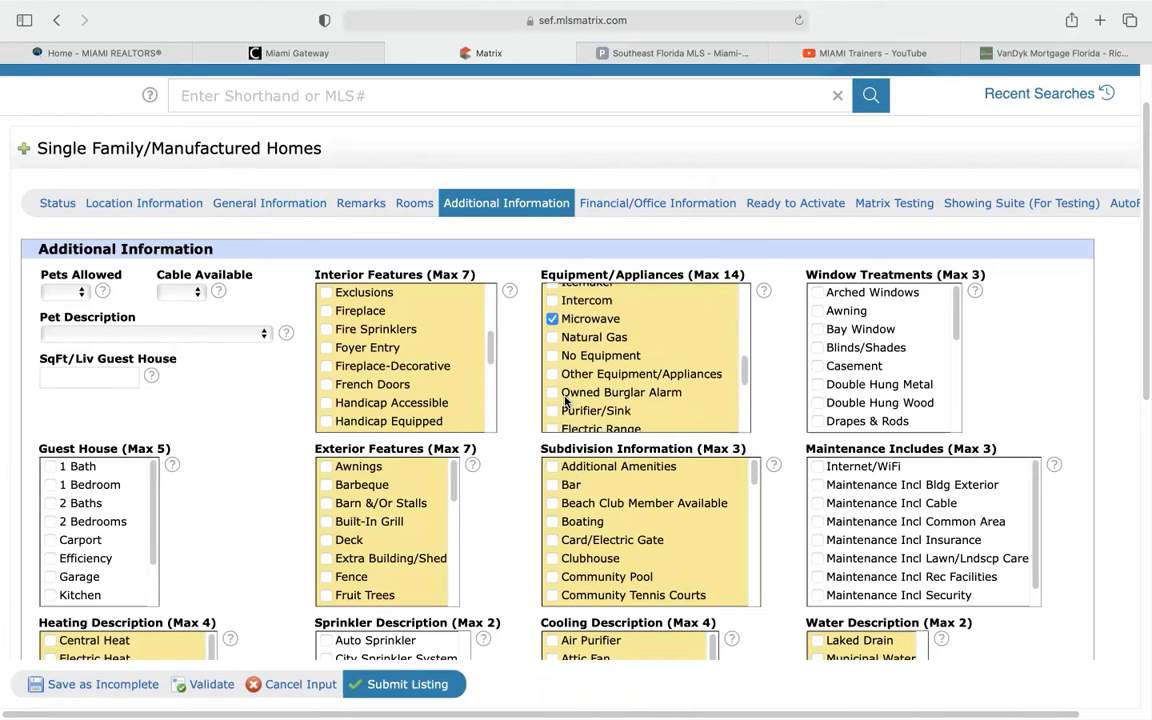
scroll(565, 400, down, 3)
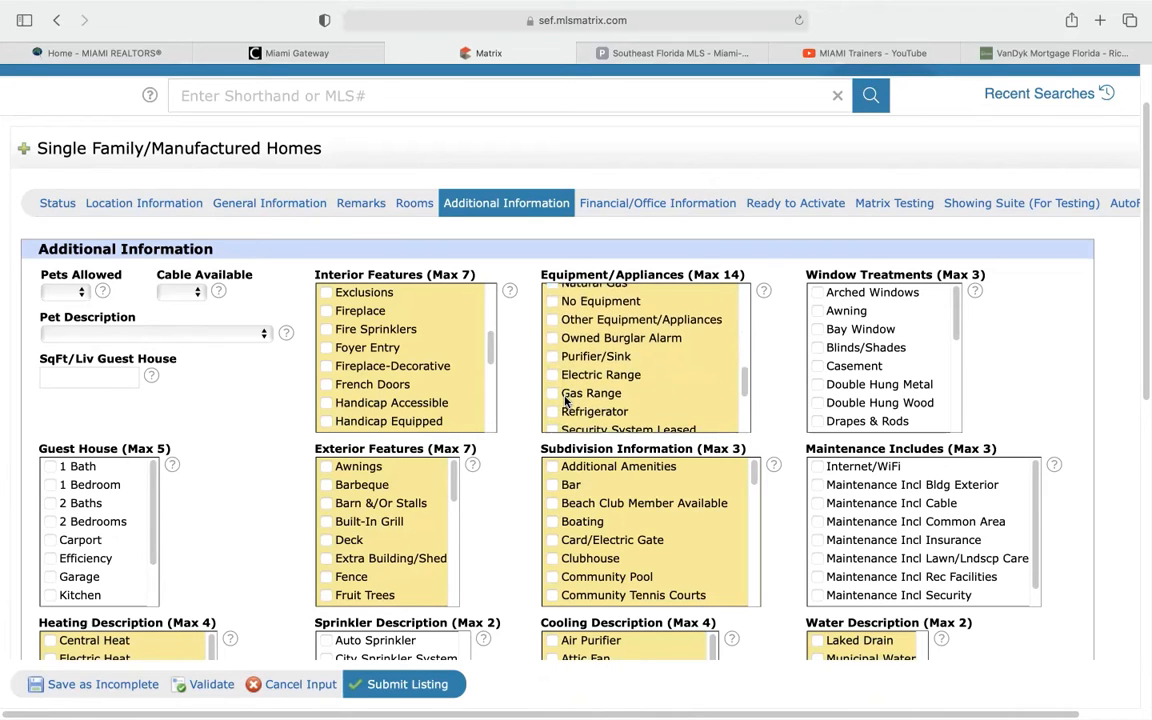
scroll(565, 400, down, 1)
scroll(590, 405, down, 3)
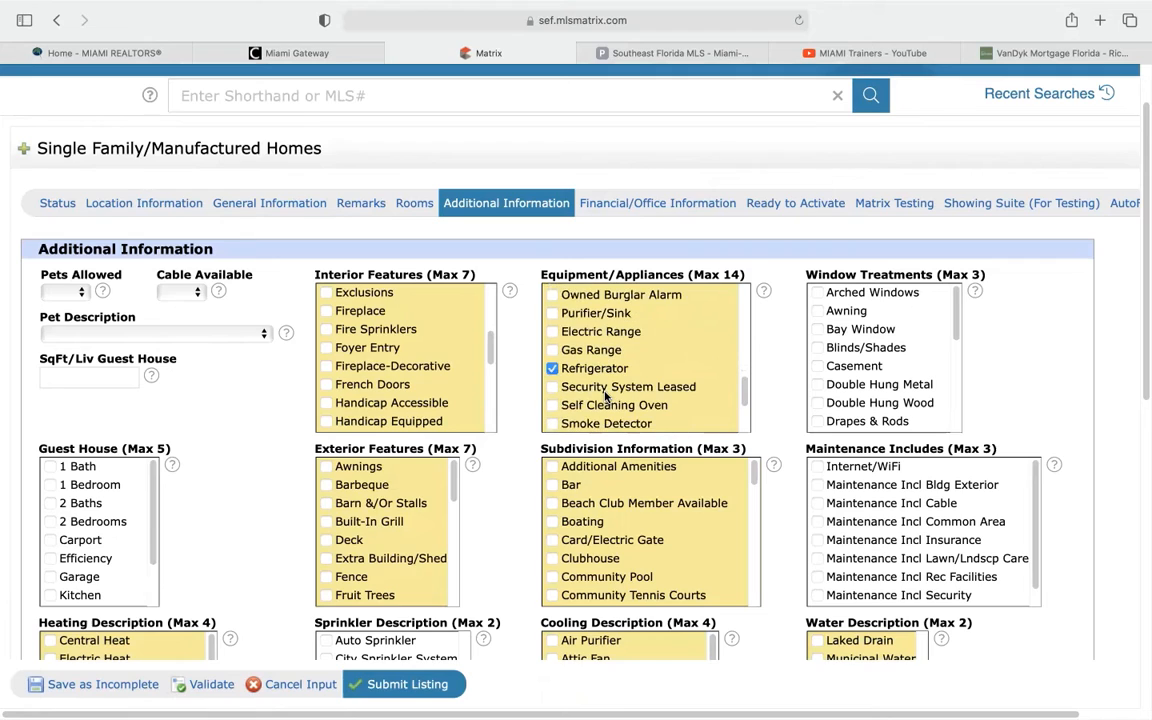
scroll(605, 397, down, 2)
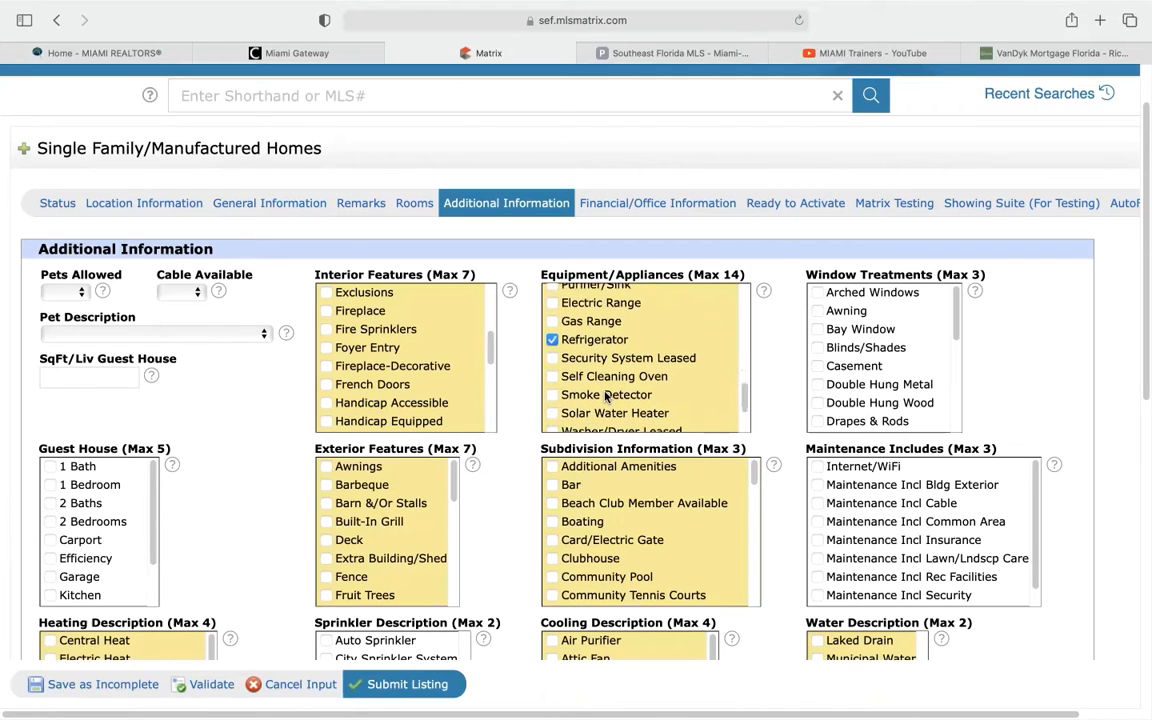
scroll(600, 400, down, 3)
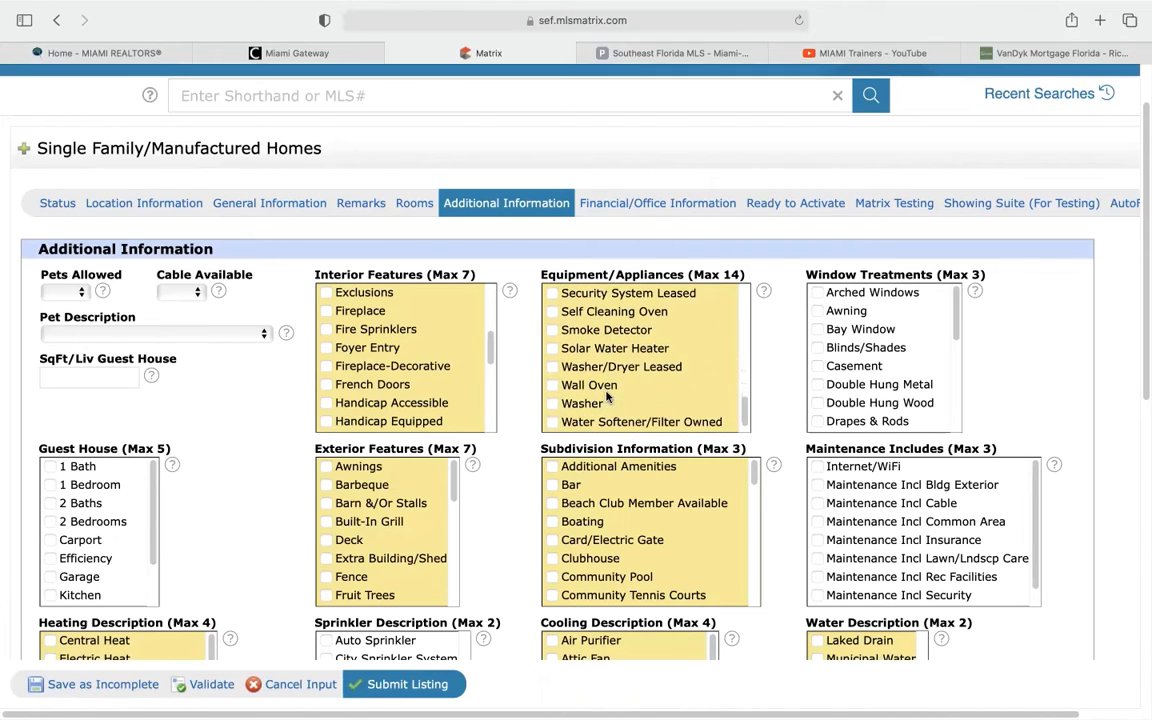
click(553, 401)
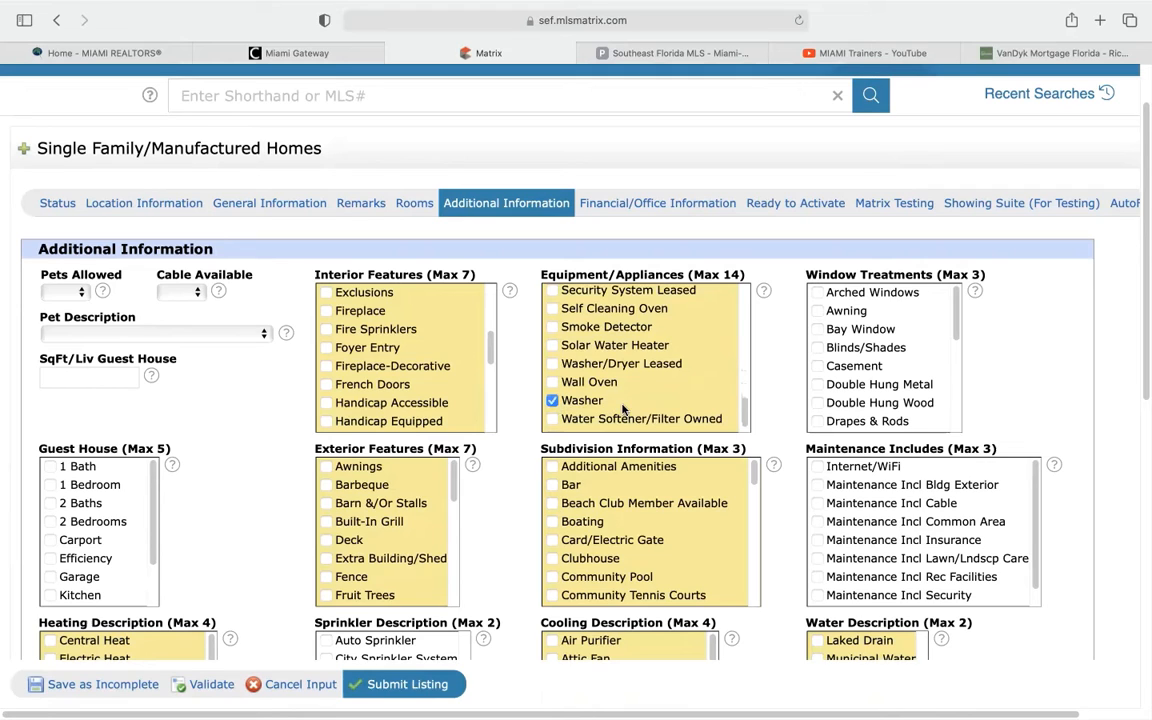
scroll(820, 305, down, 3)
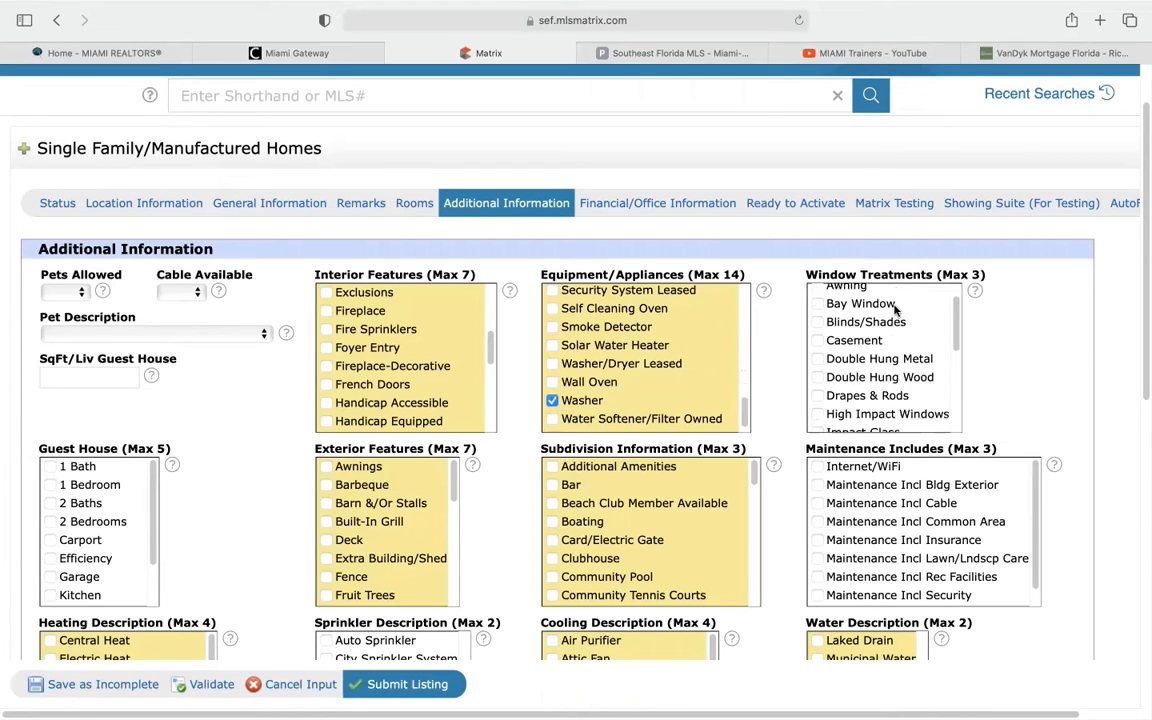
scroll(215, 420, down, 3)
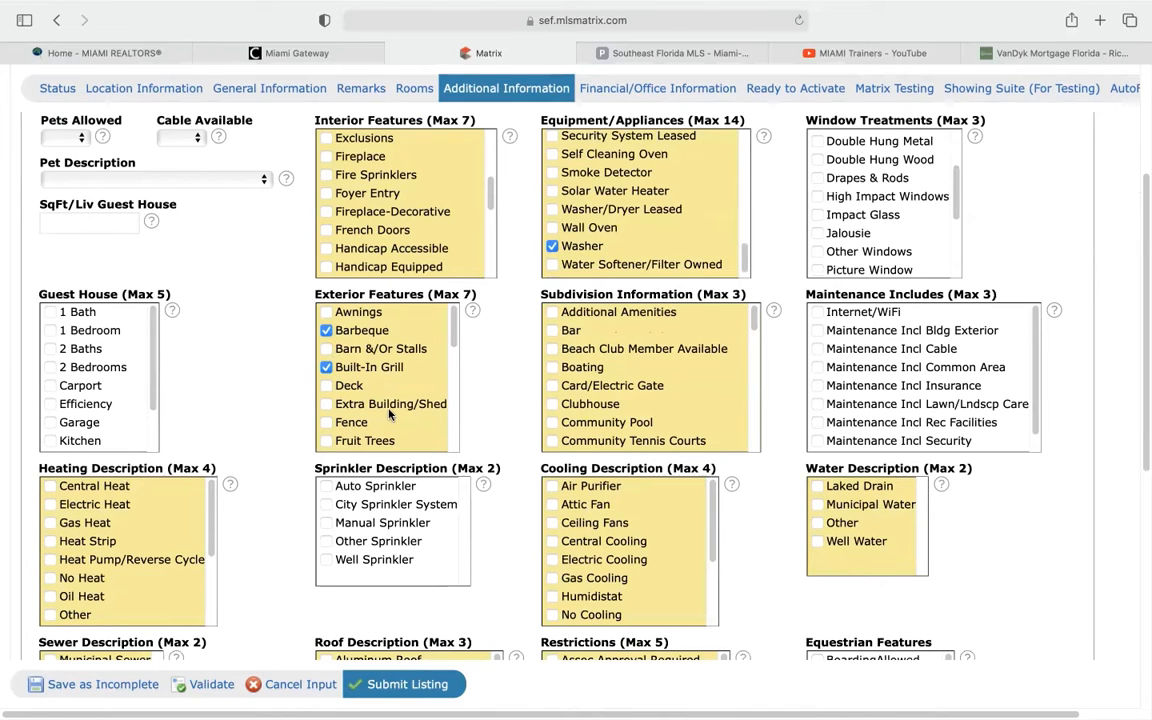
Find No Subdiv/Park Info in the Subdivision Information list and tick it
scroll(389, 414, down, 3)
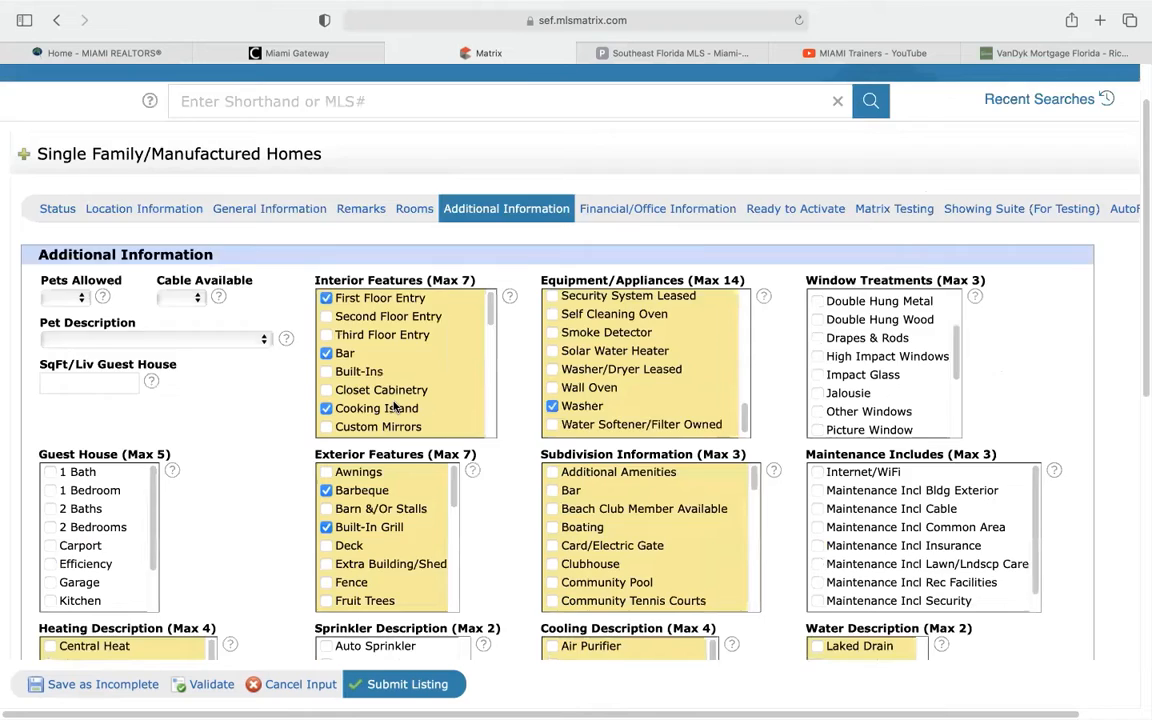
scroll(424, 515, up, 2)
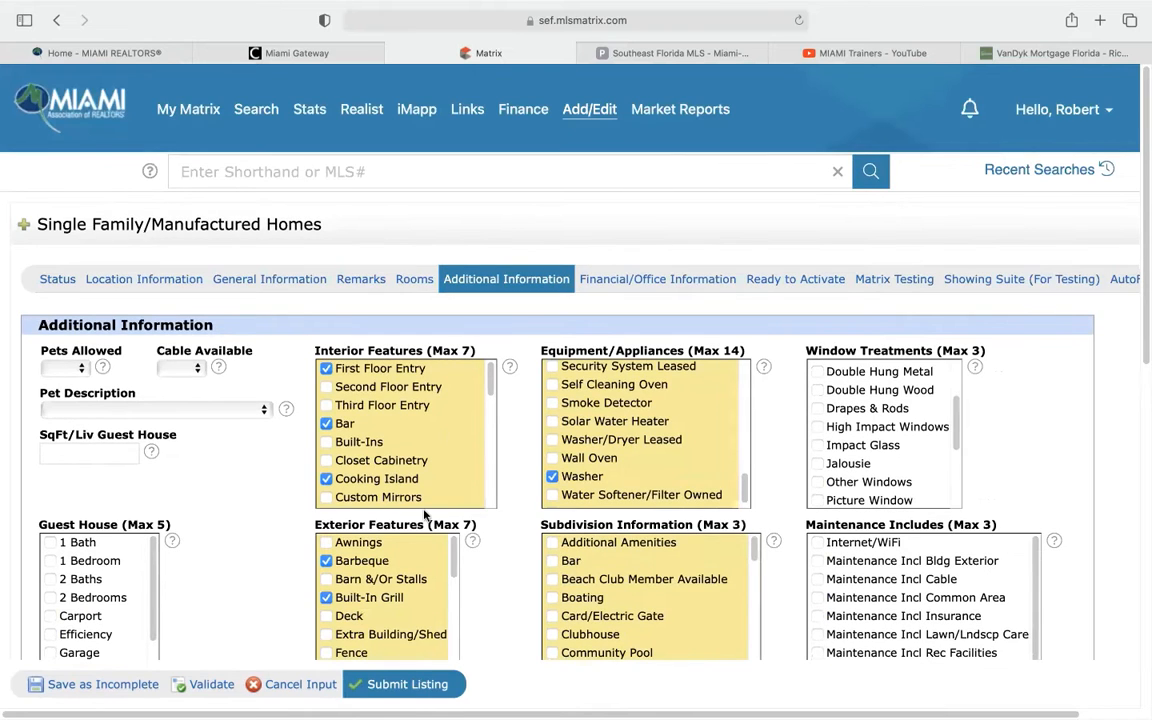
scroll(465, 485, down, 3)
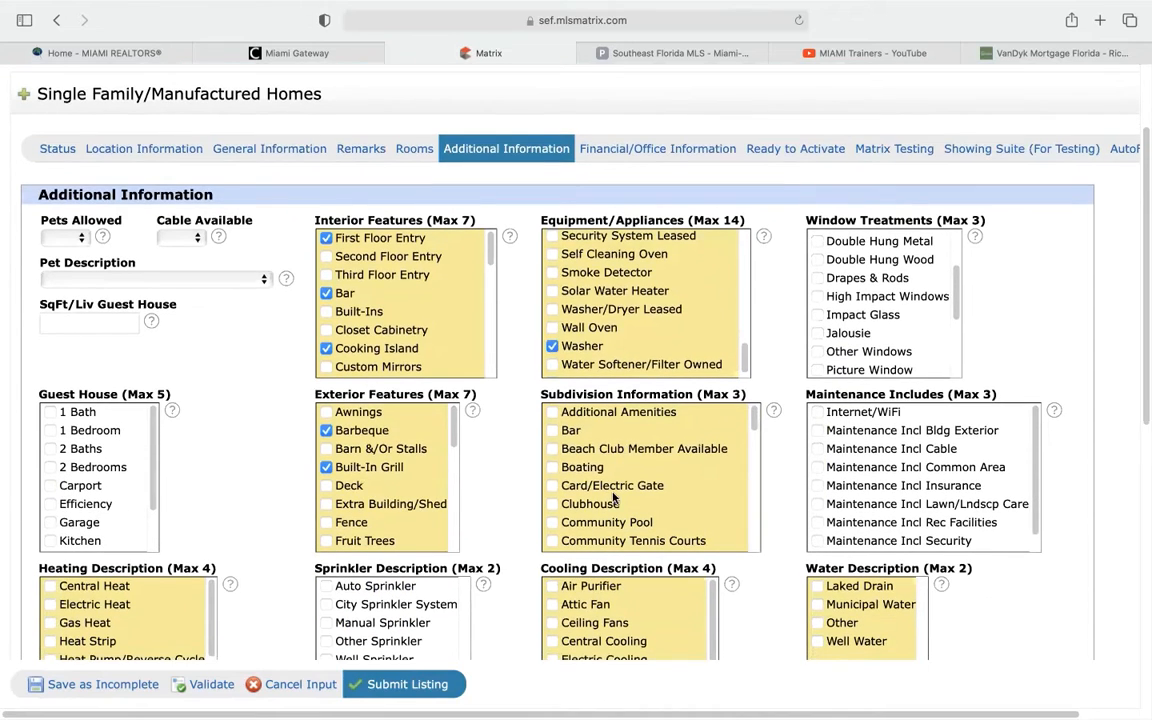
scroll(630, 479, down, 3)
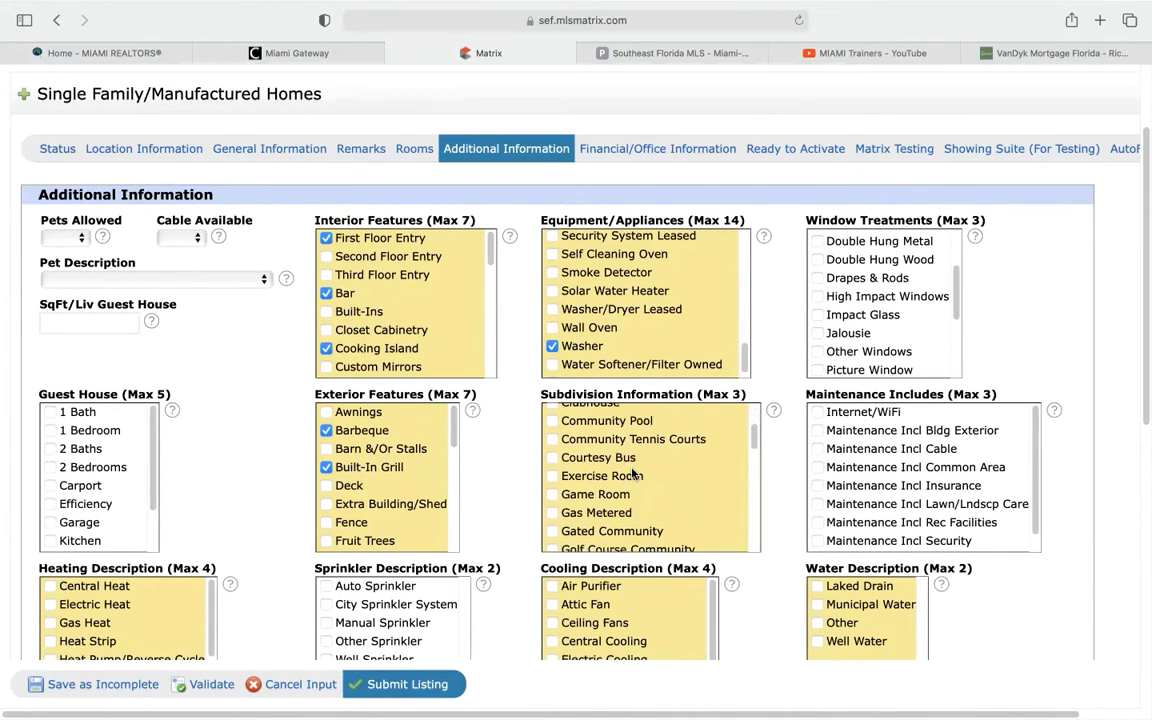
scroll(632, 475, down, 5)
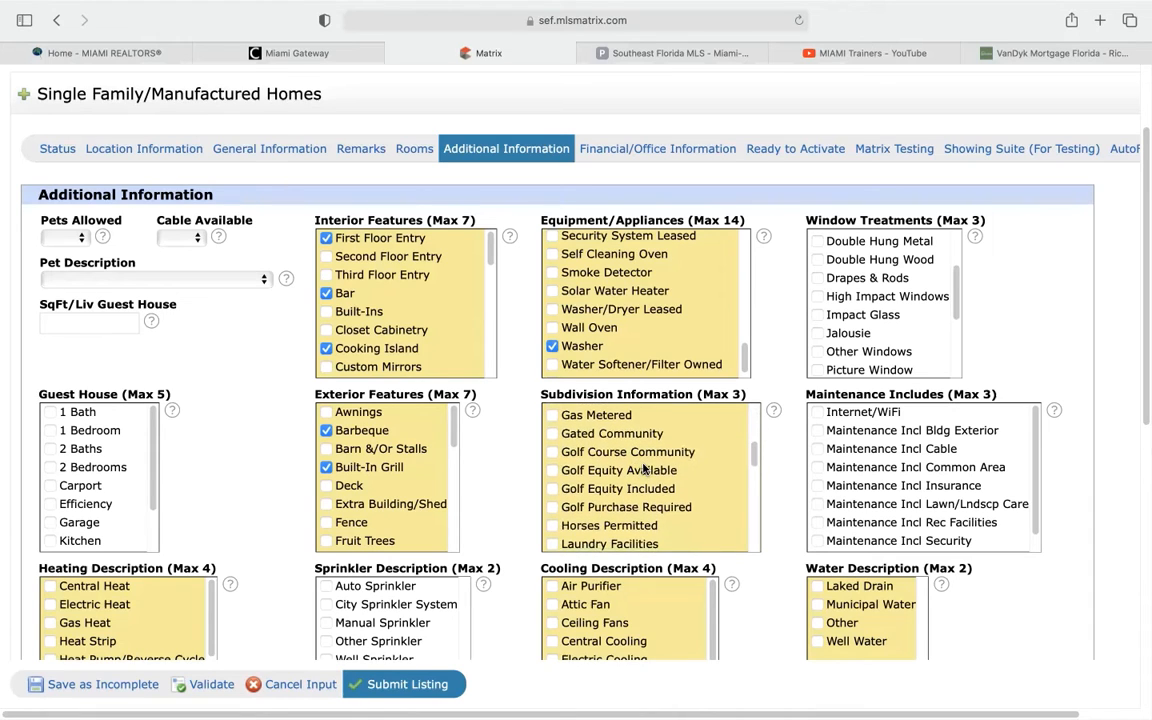
scroll(640, 460, down, 3)
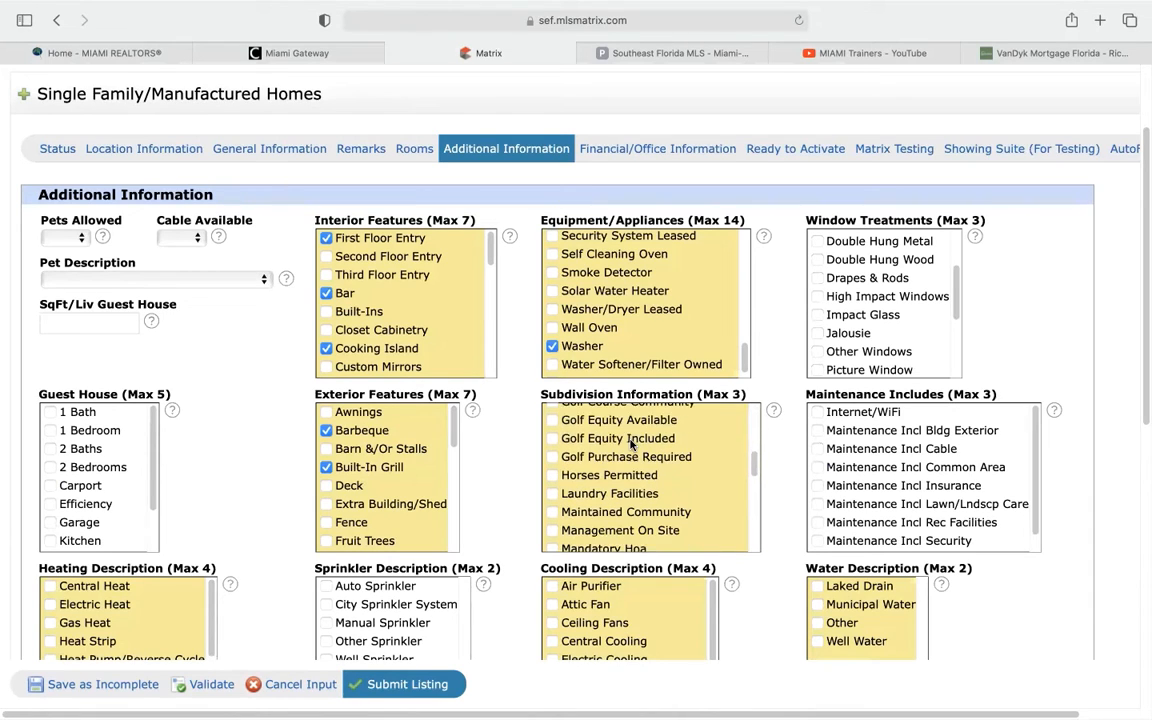
scroll(648, 488, down, 5)
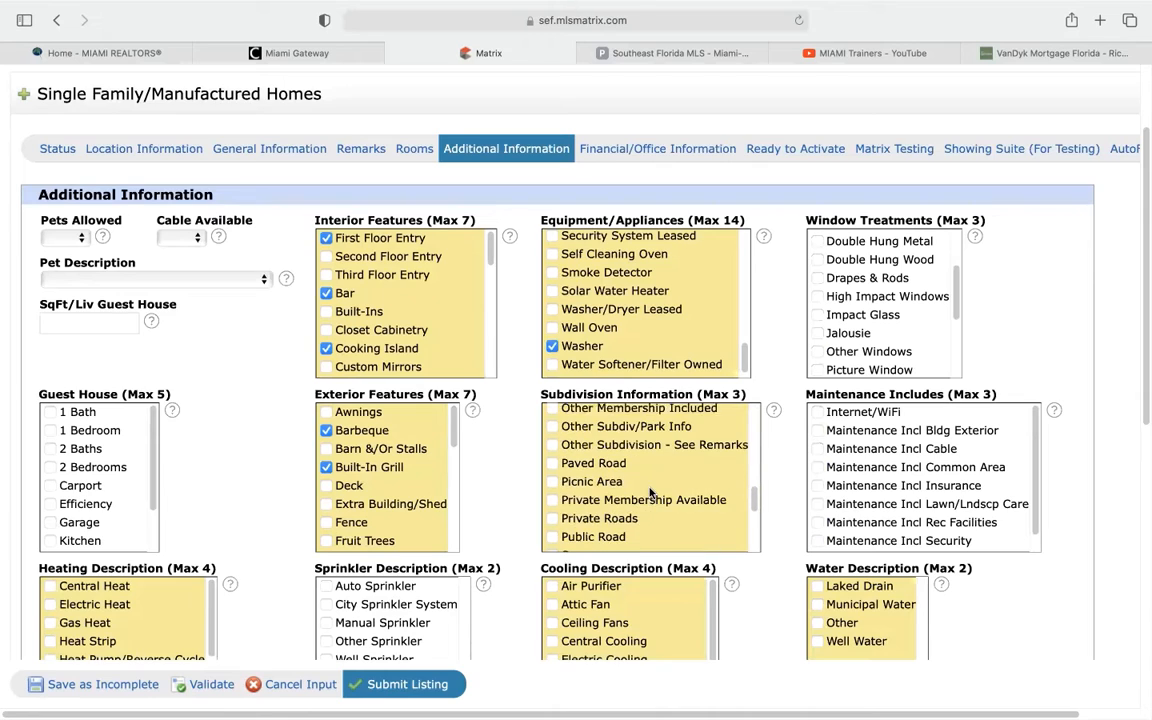
scroll(649, 492, down, 1)
scroll(649, 492, up, 1)
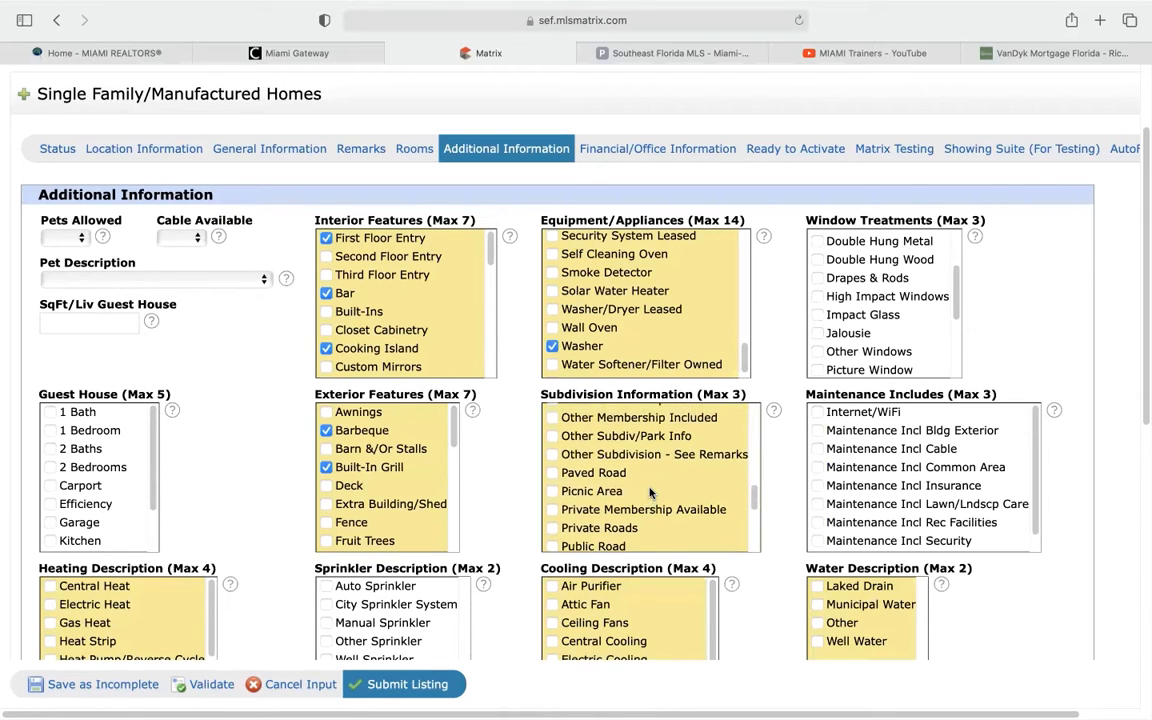
scroll(649, 492, down, 8)
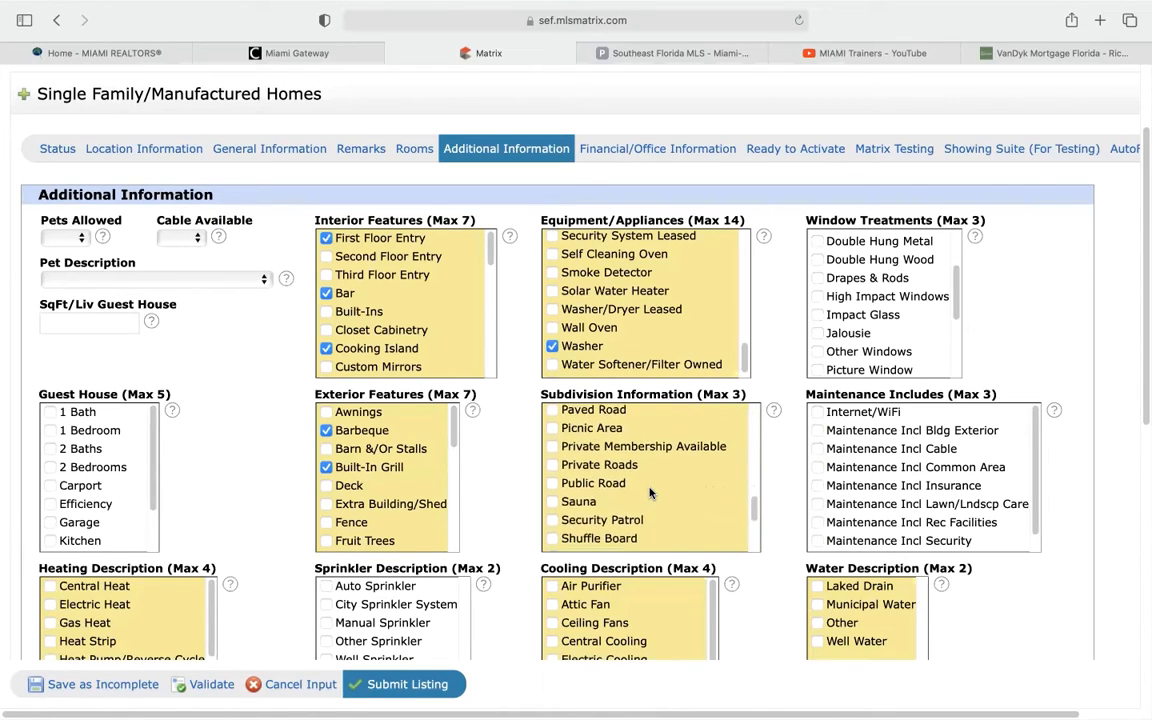
scroll(651, 486, up, 3)
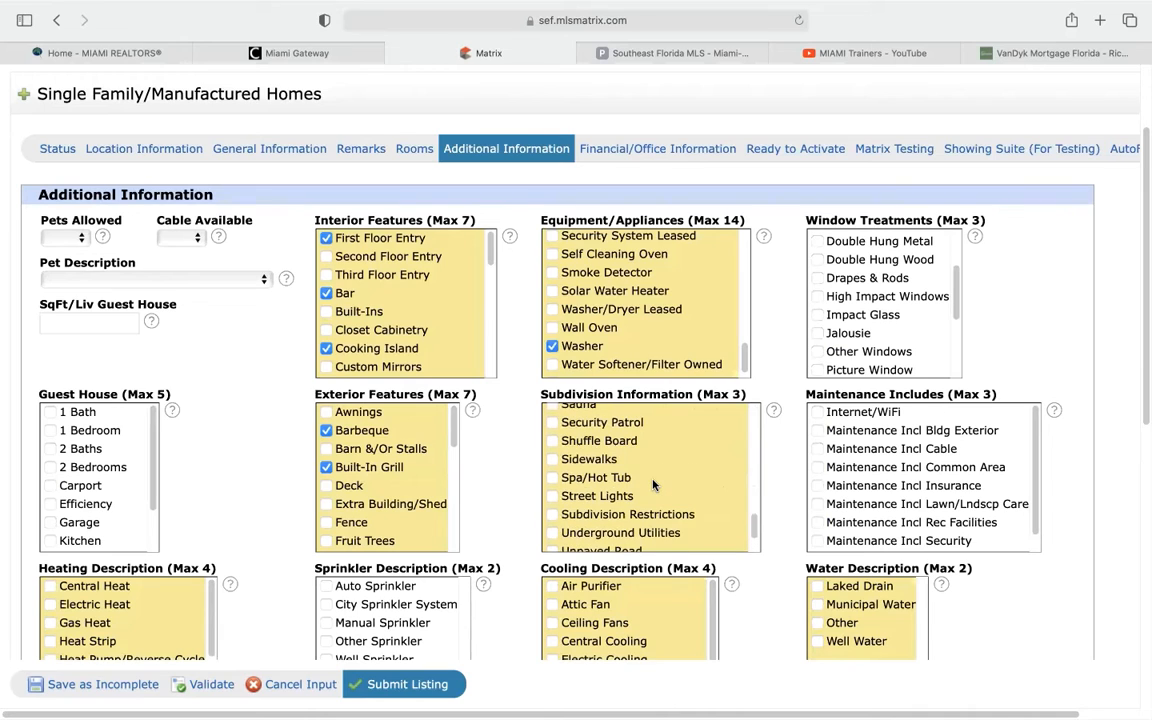
scroll(652, 485, up, 3)
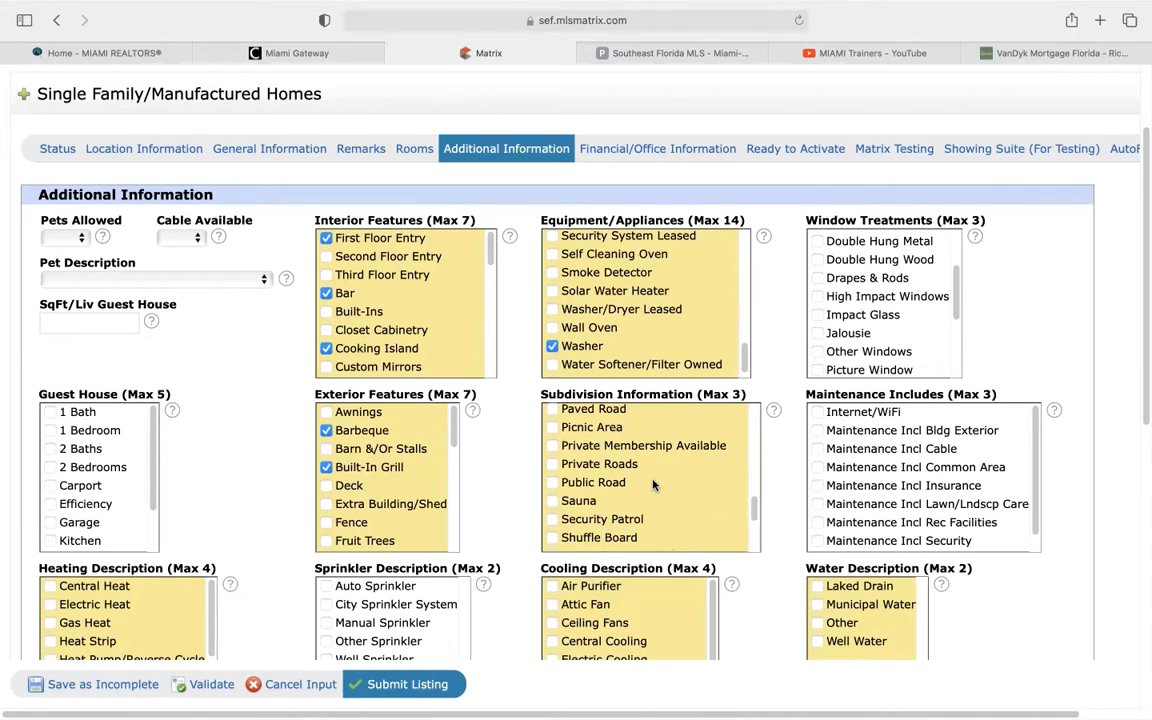
scroll(652, 485, up, 1)
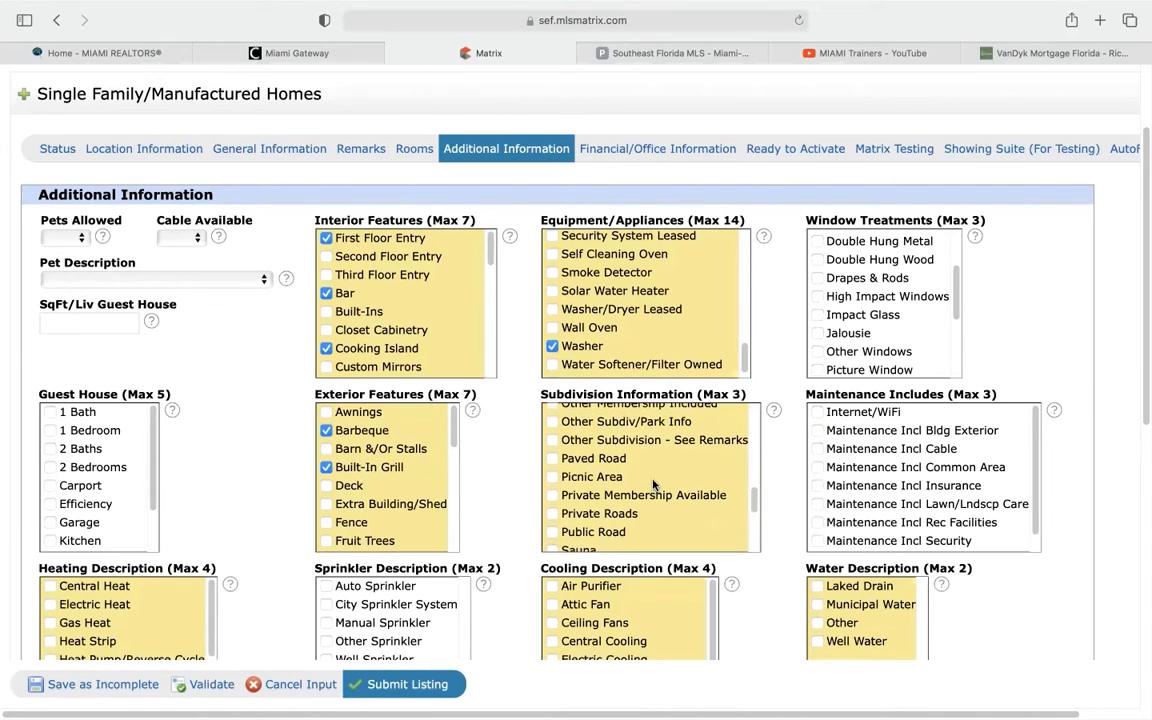
scroll(653, 484, up, 3)
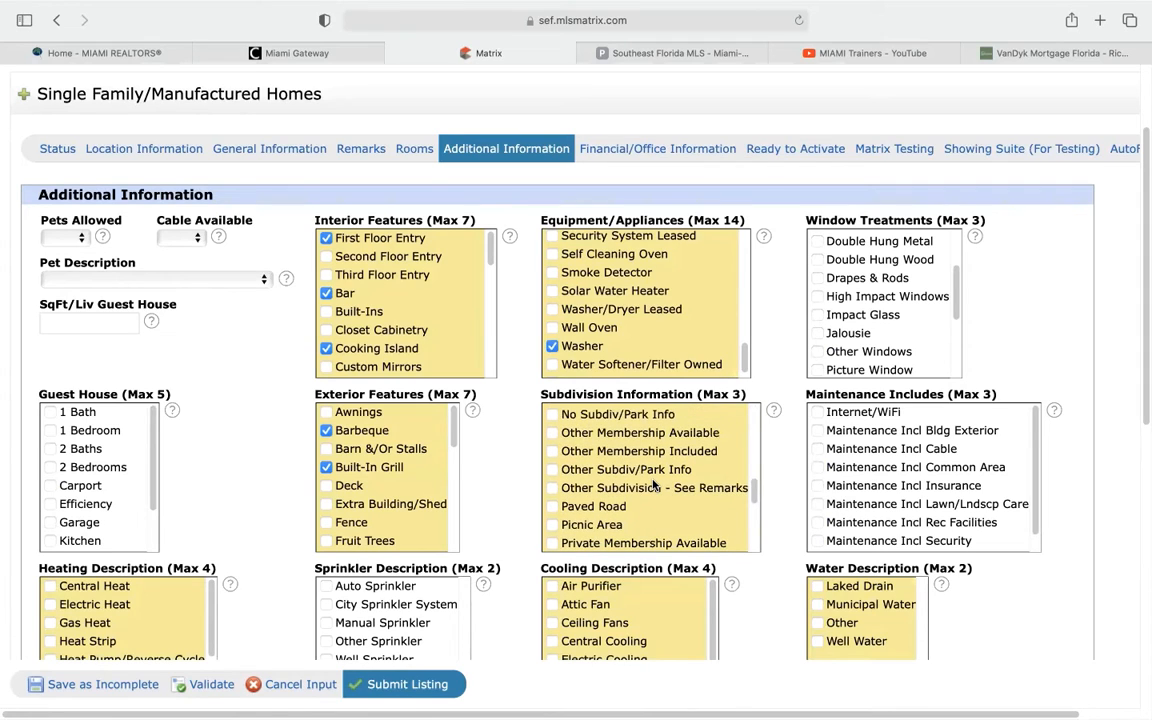
scroll(652, 485, up, 2)
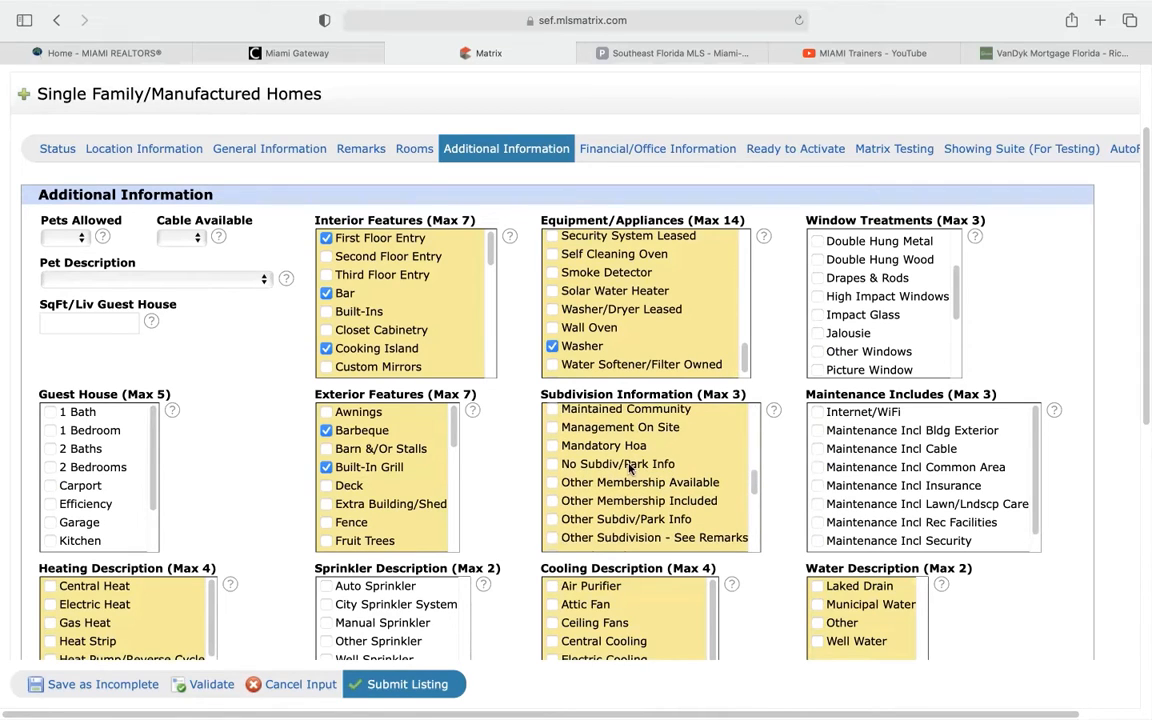
click(630, 466)
scroll(480, 545, down, 2)
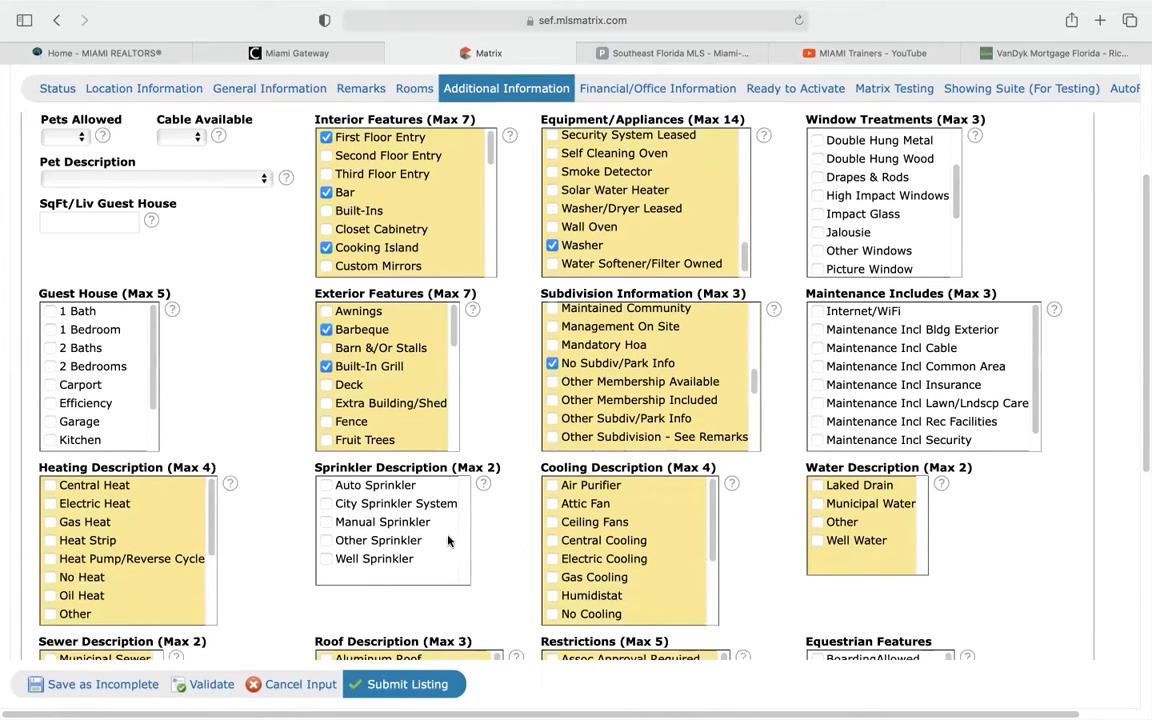
Tick Municipal Sewer for the sewer type and Barrel Roof for the roof
scroll(230, 452, down, 3)
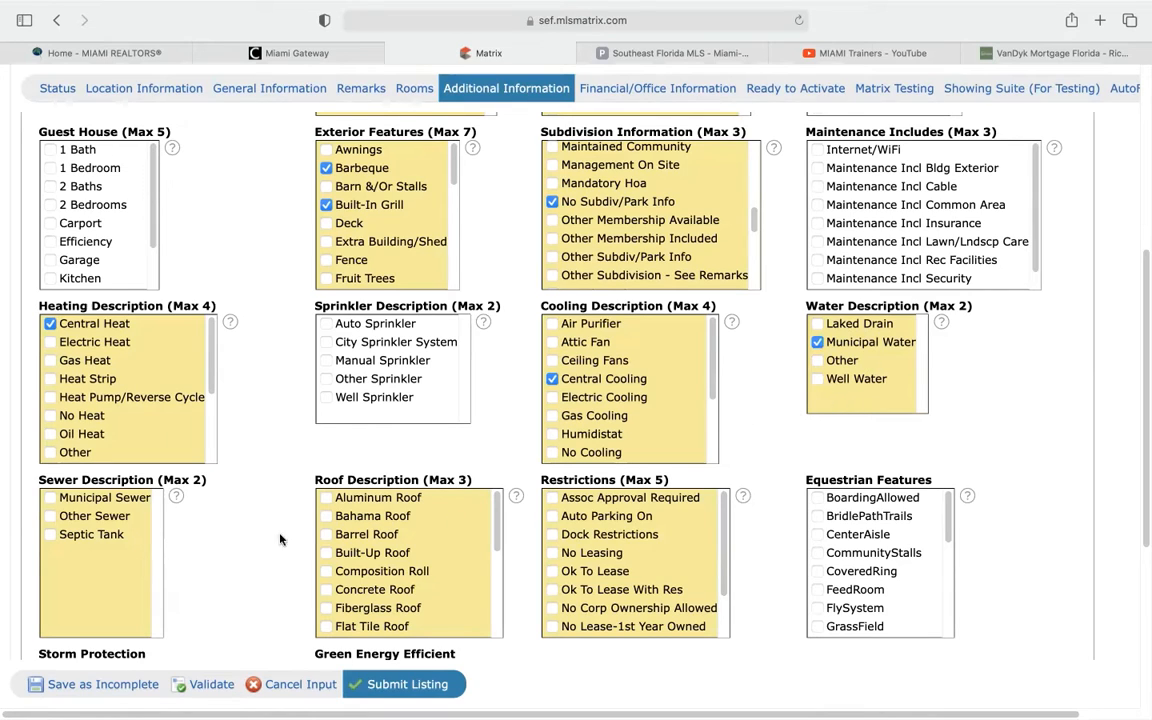
click(51, 500)
scroll(256, 515, down, 3)
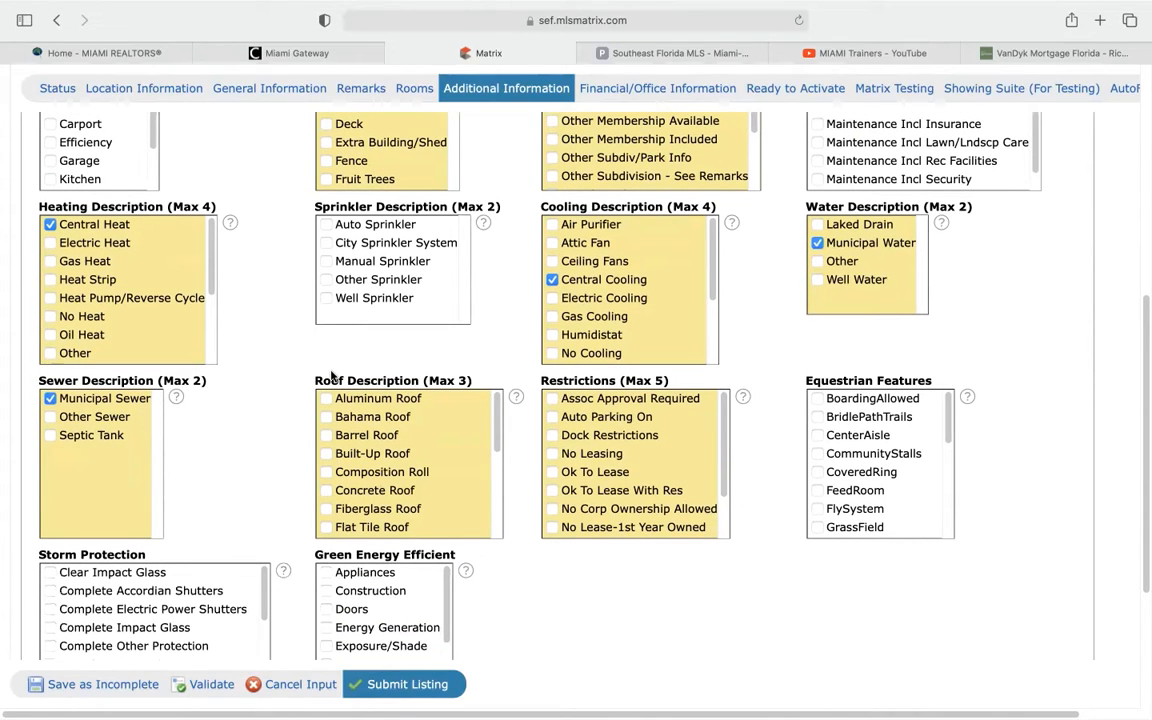
click(326, 435)
Tick No Restrictions under Restrictions (Max 5) and review the rest of the section
scroll(632, 487, down, 3)
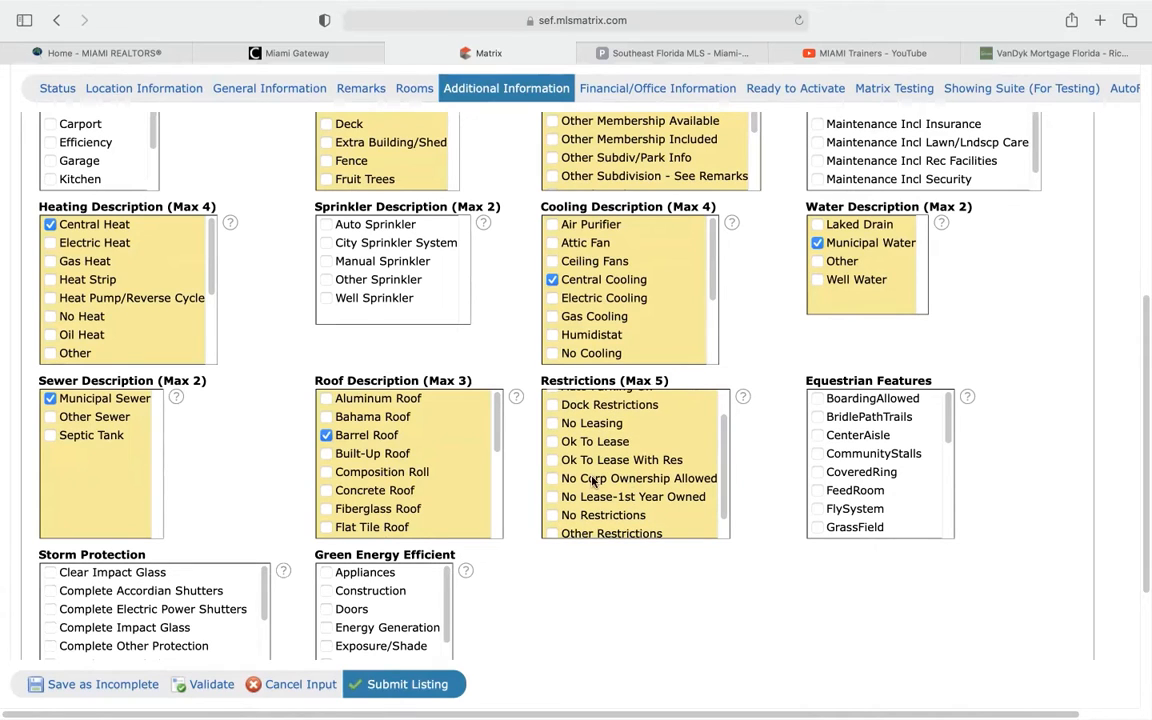
scroll(566, 511, down, 1)
click(561, 511)
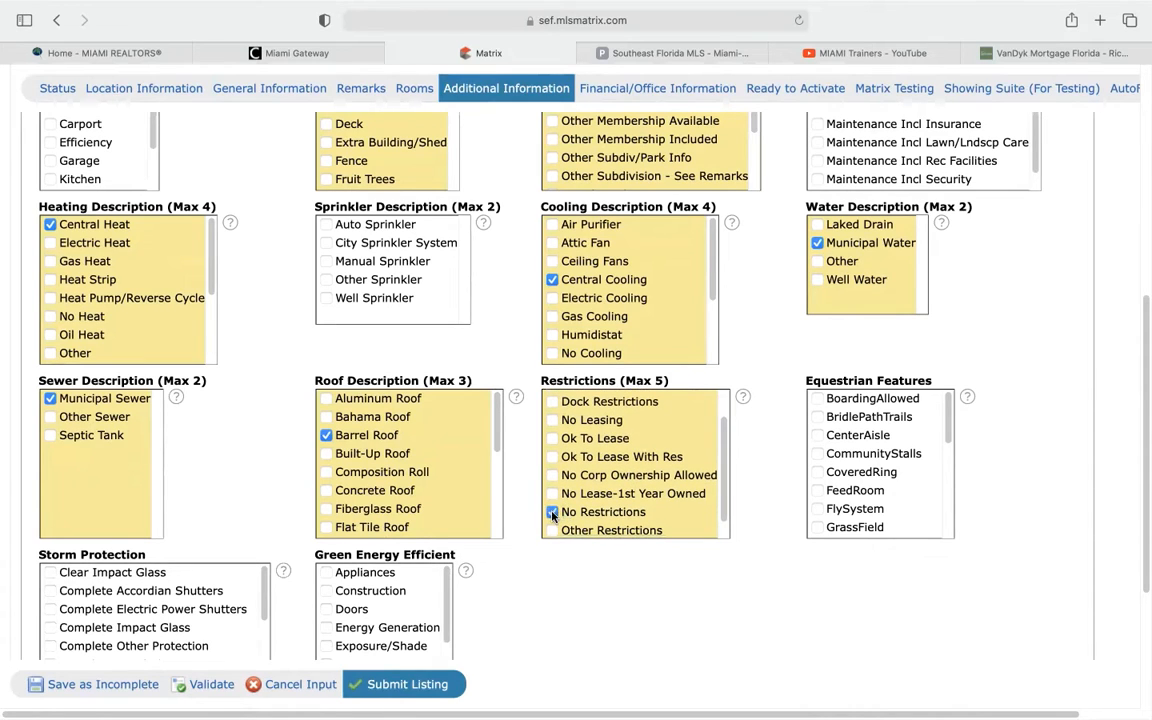
scroll(600, 500, up, 3)
scroll(606, 519, up, 1)
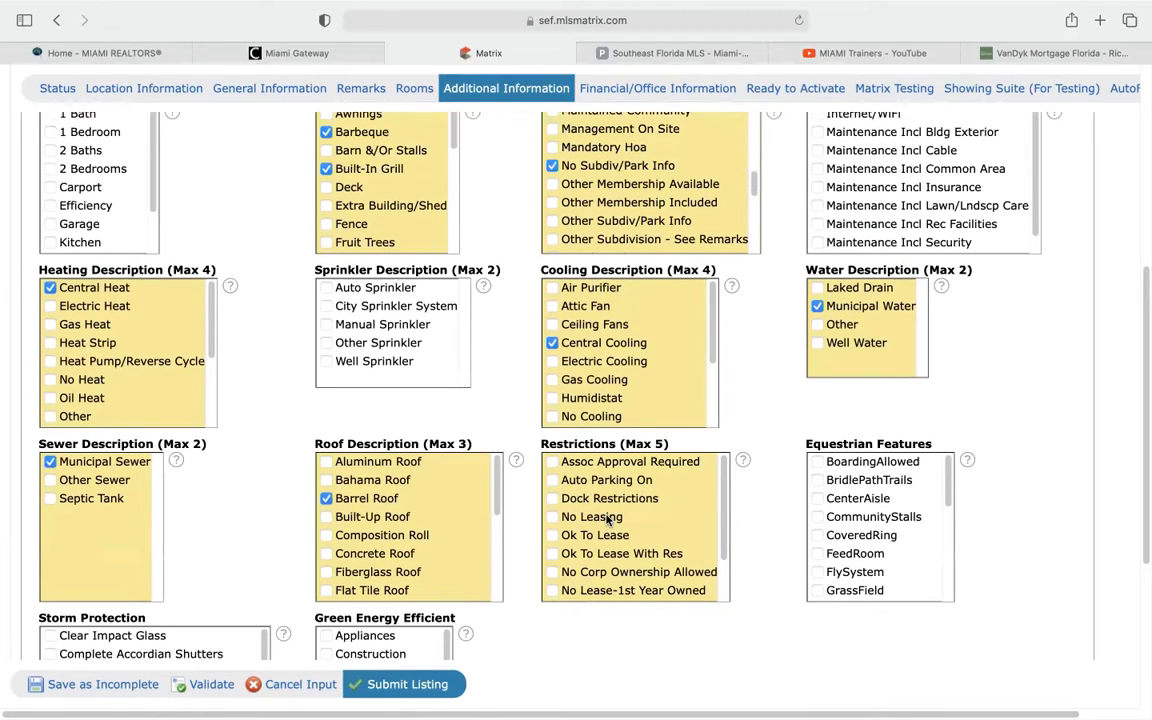
scroll(530, 515, down, 1)
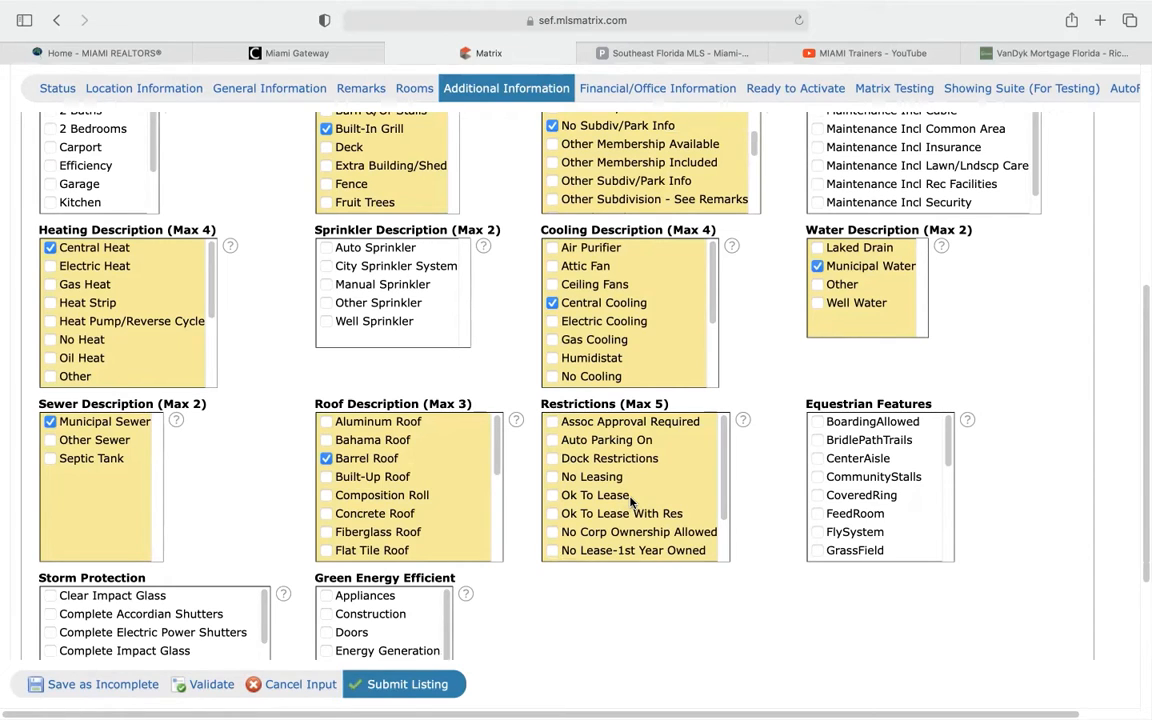
scroll(653, 498, down, 1)
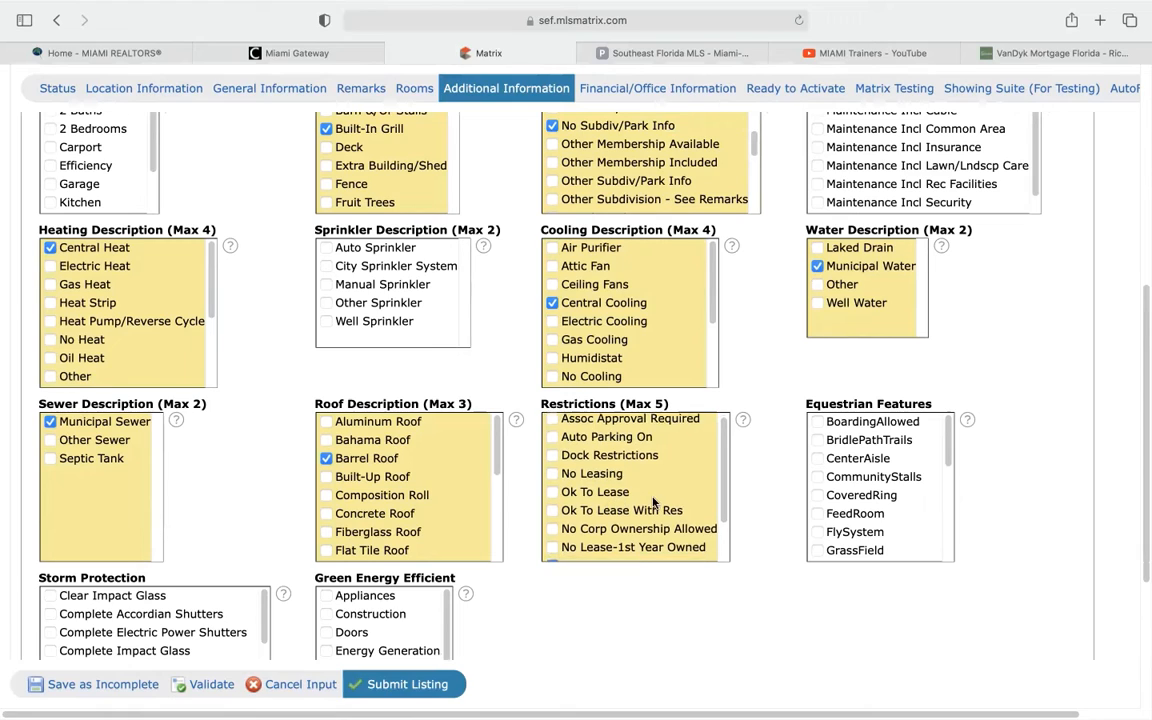
scroll(653, 498, down, 2)
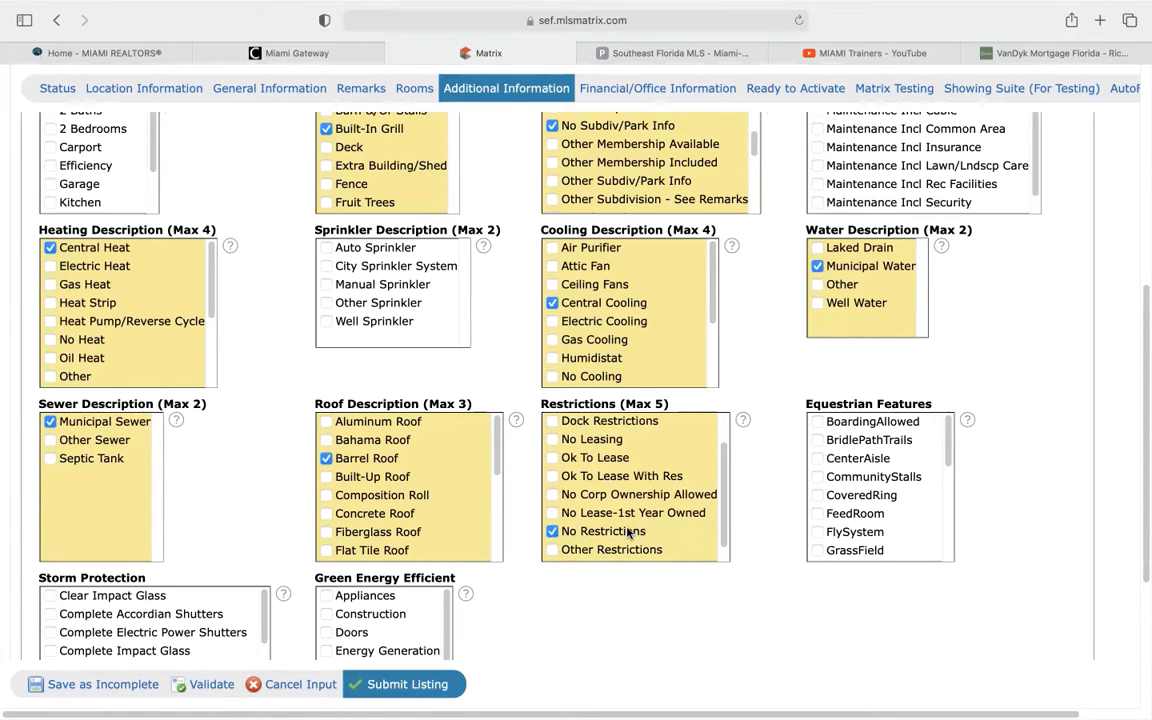
scroll(628, 532, down, 4)
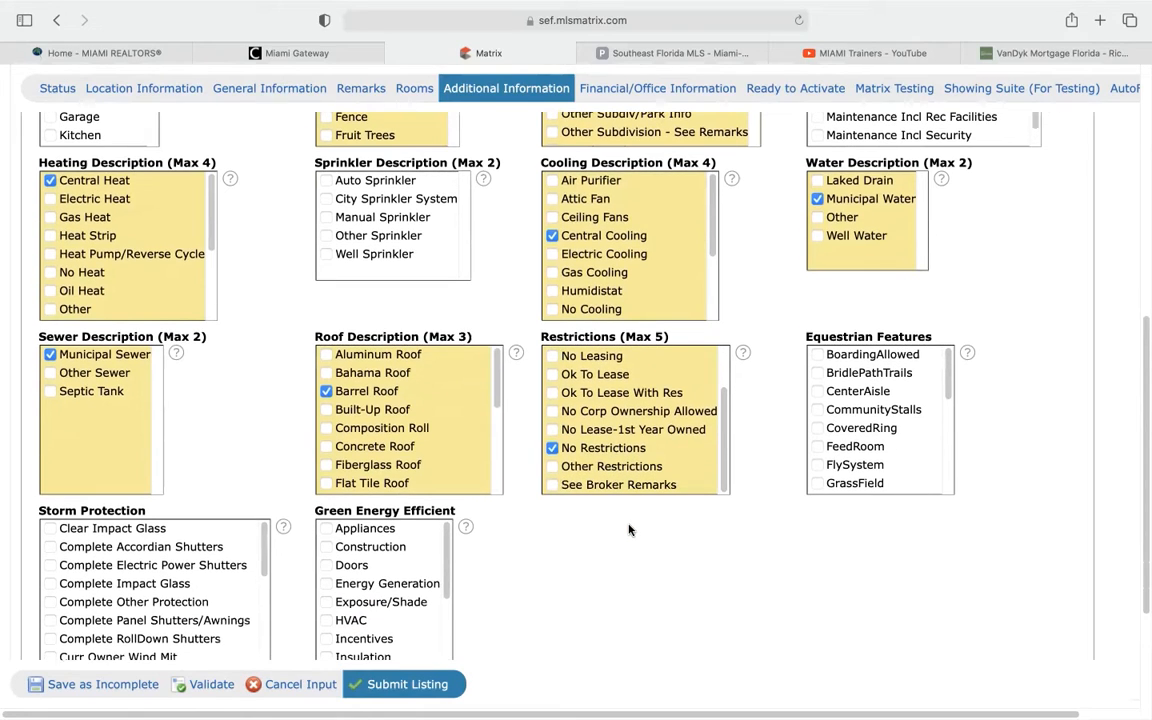
scroll(628, 530, down, 5)
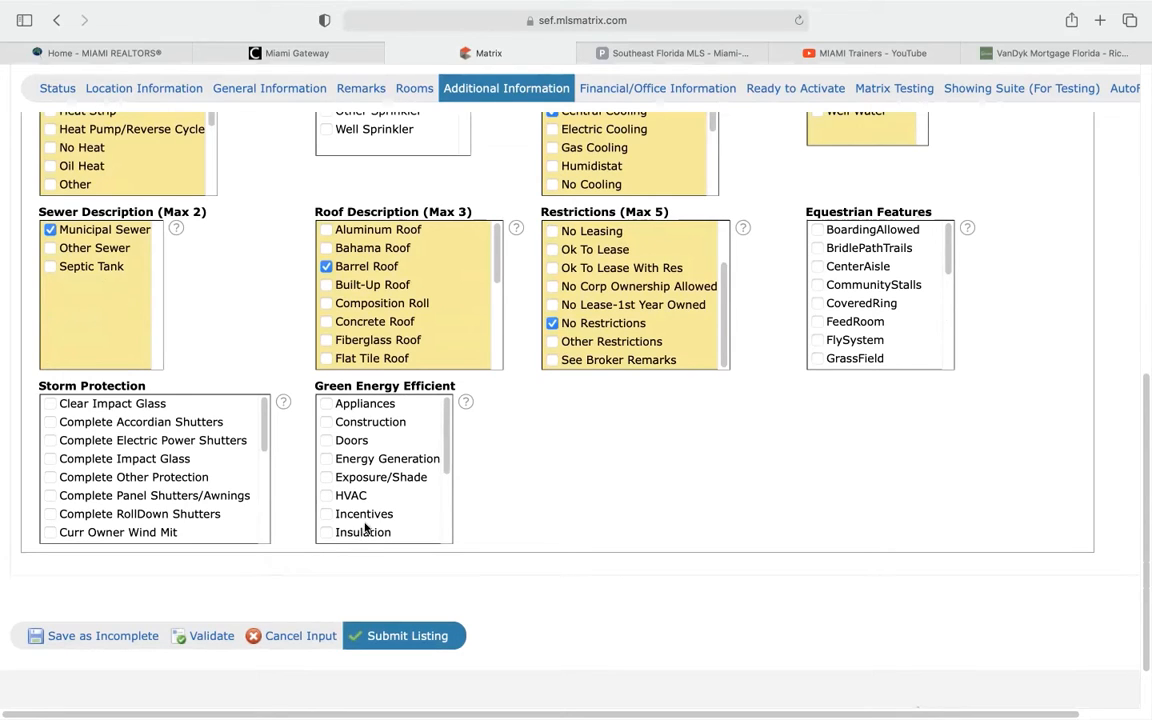
scroll(365, 528, down, 3)
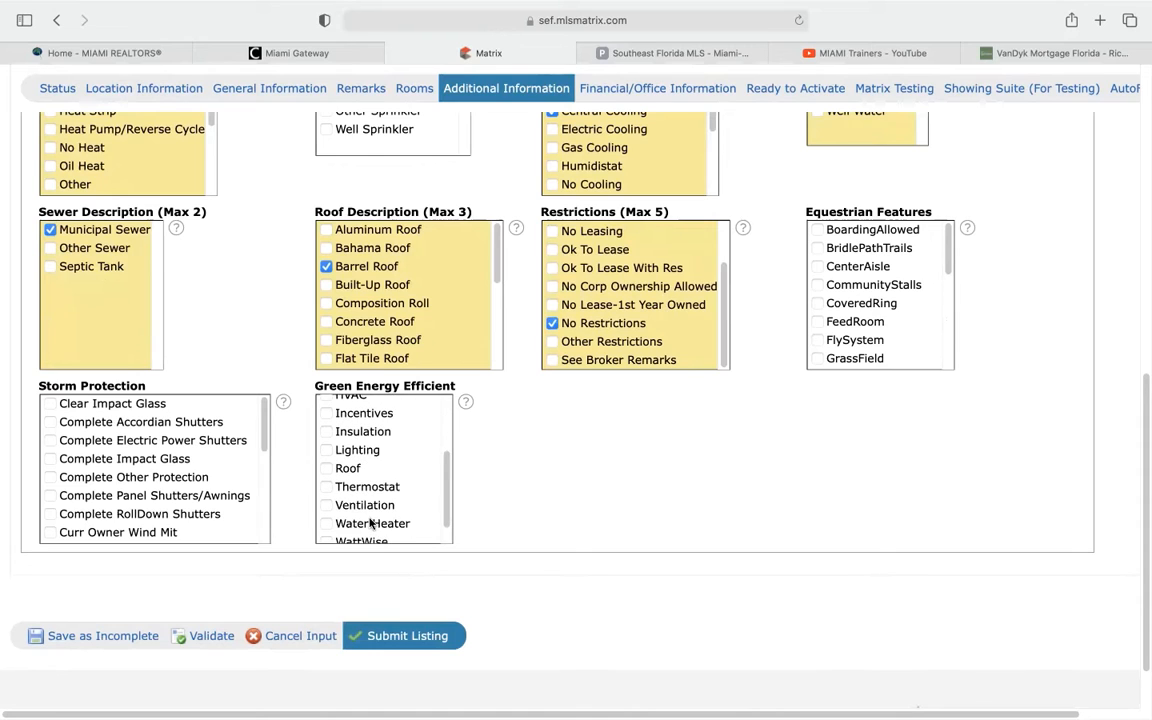
scroll(370, 522, up, 5)
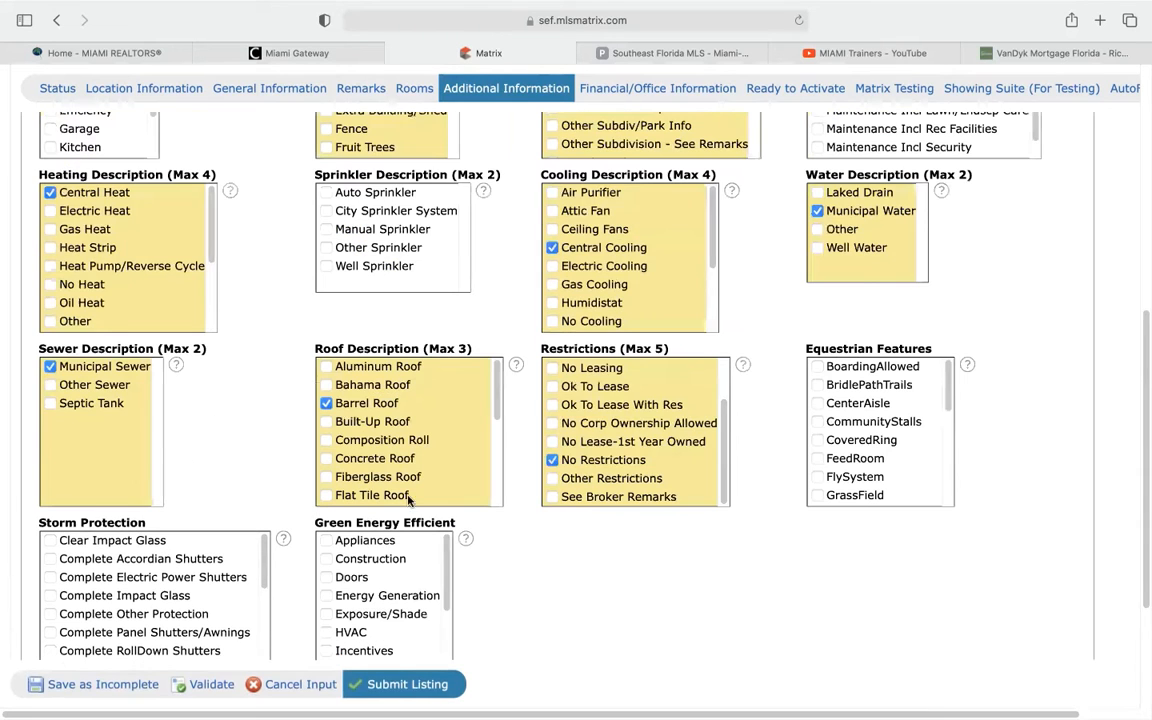
Go to Financial/Office Information and tick Conventional under Terms Considered
click(690, 90)
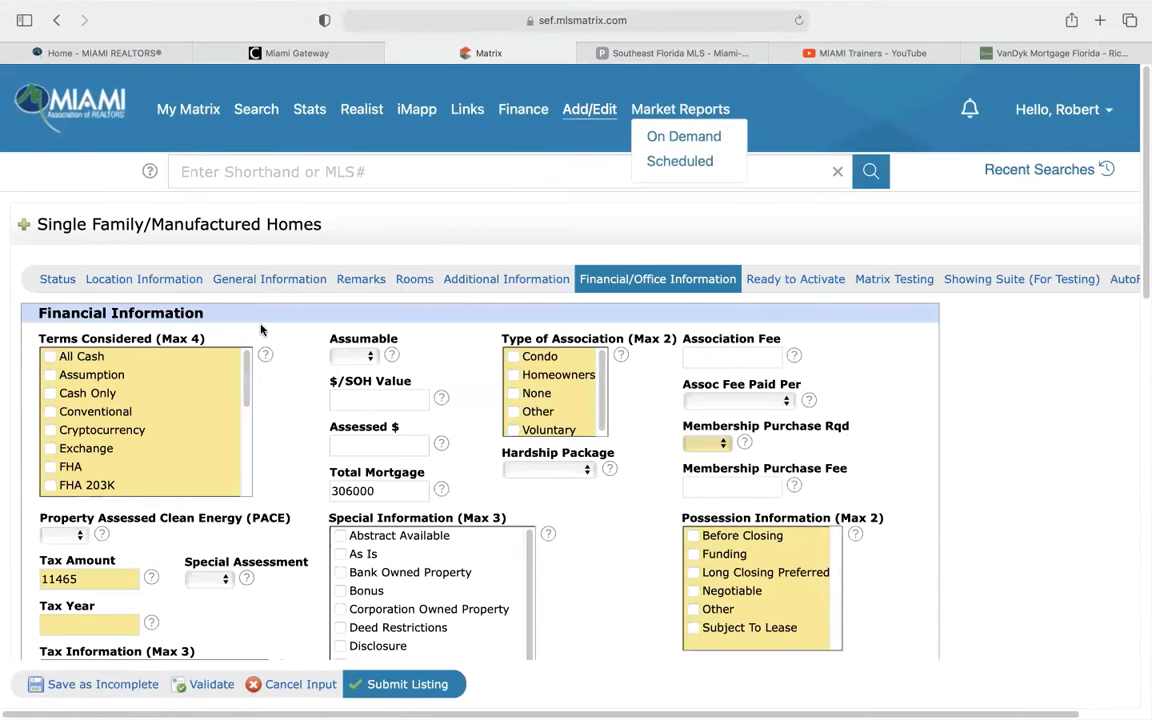
scroll(283, 373, down, 2)
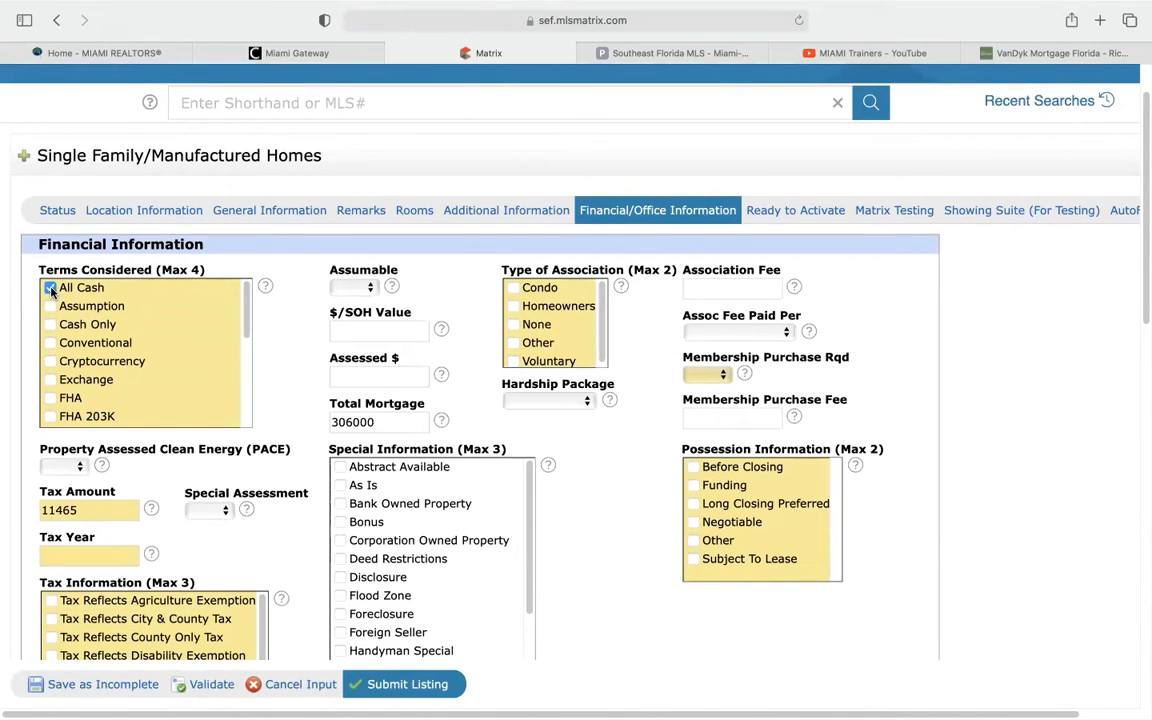
click(50, 343)
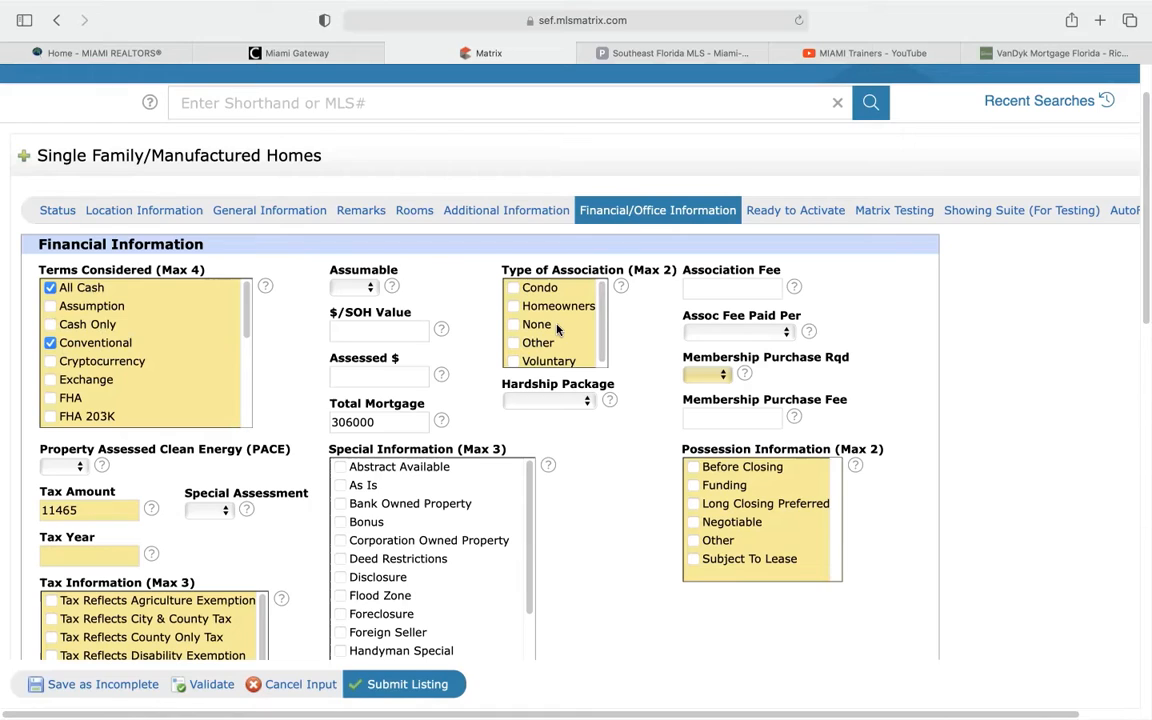
Mark Type of Association as None, leave Association Fee and frequency empty, and set Membership Purchase Rqd to No
click(515, 325)
click(727, 285)
click(725, 331)
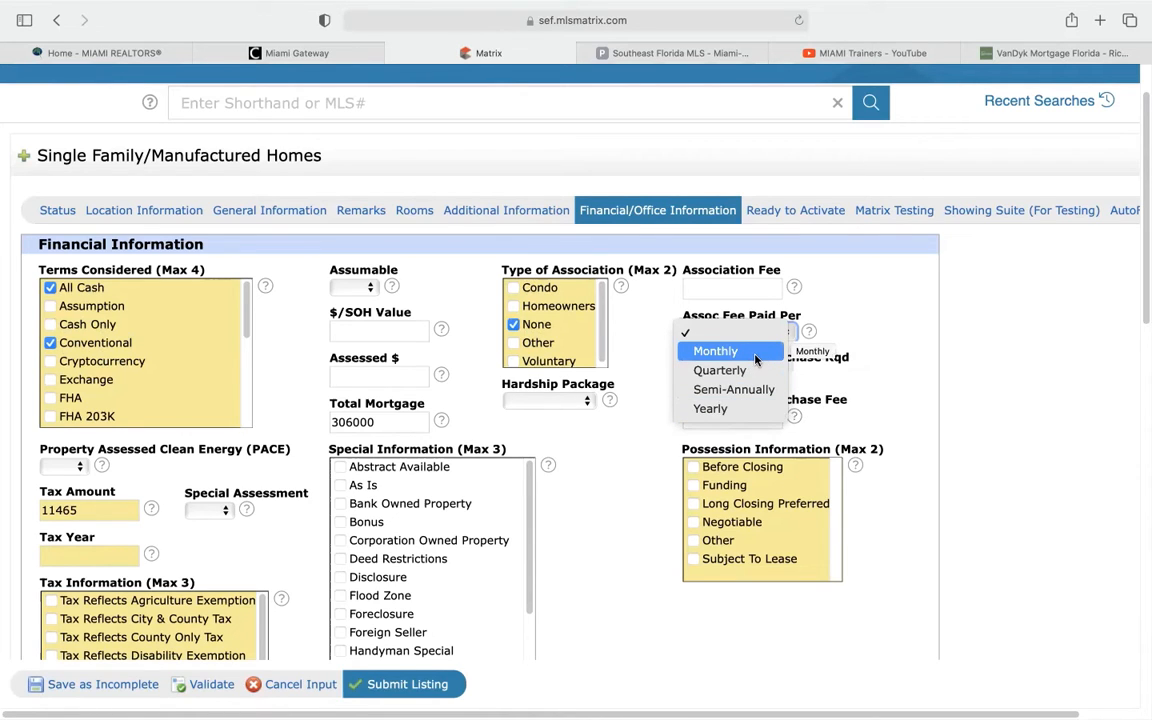
click(790, 296)
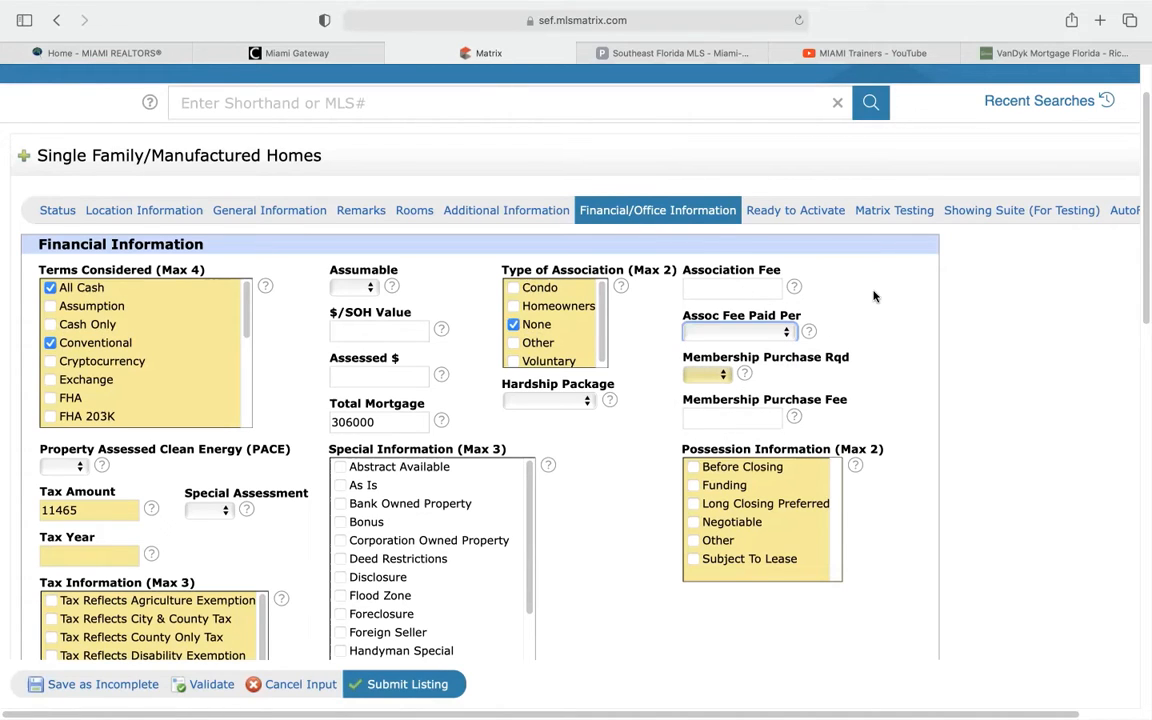
click(694, 377)
click(697, 410)
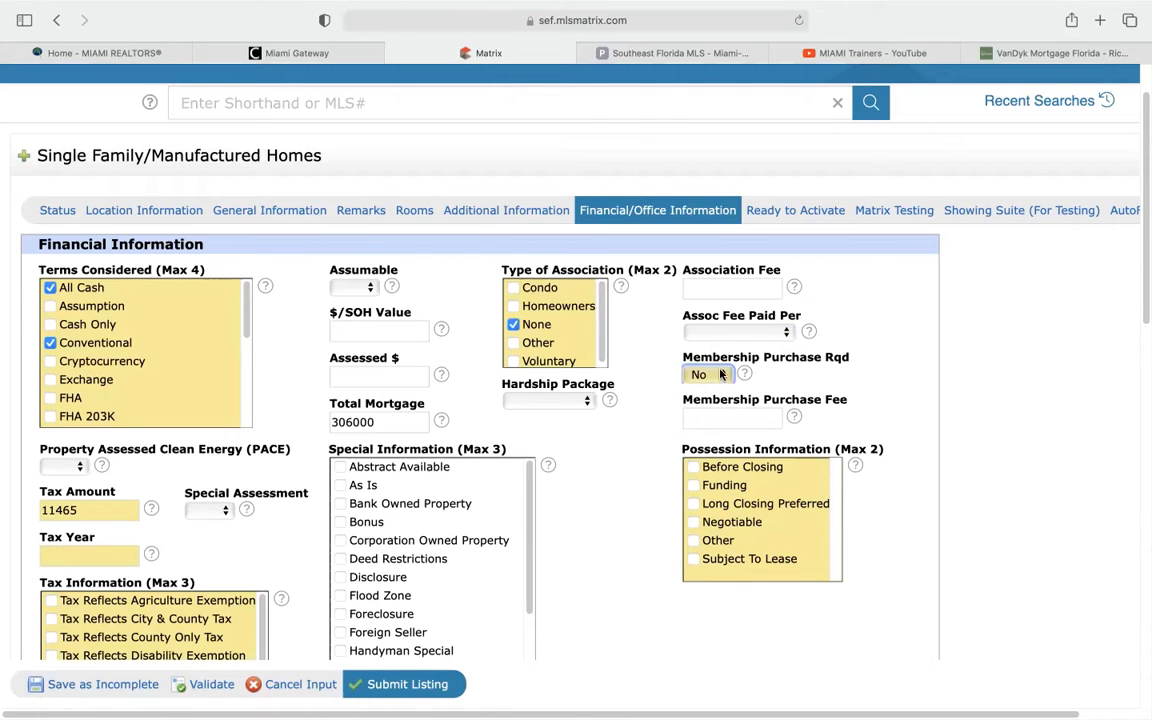
scroll(625, 480, down, 2)
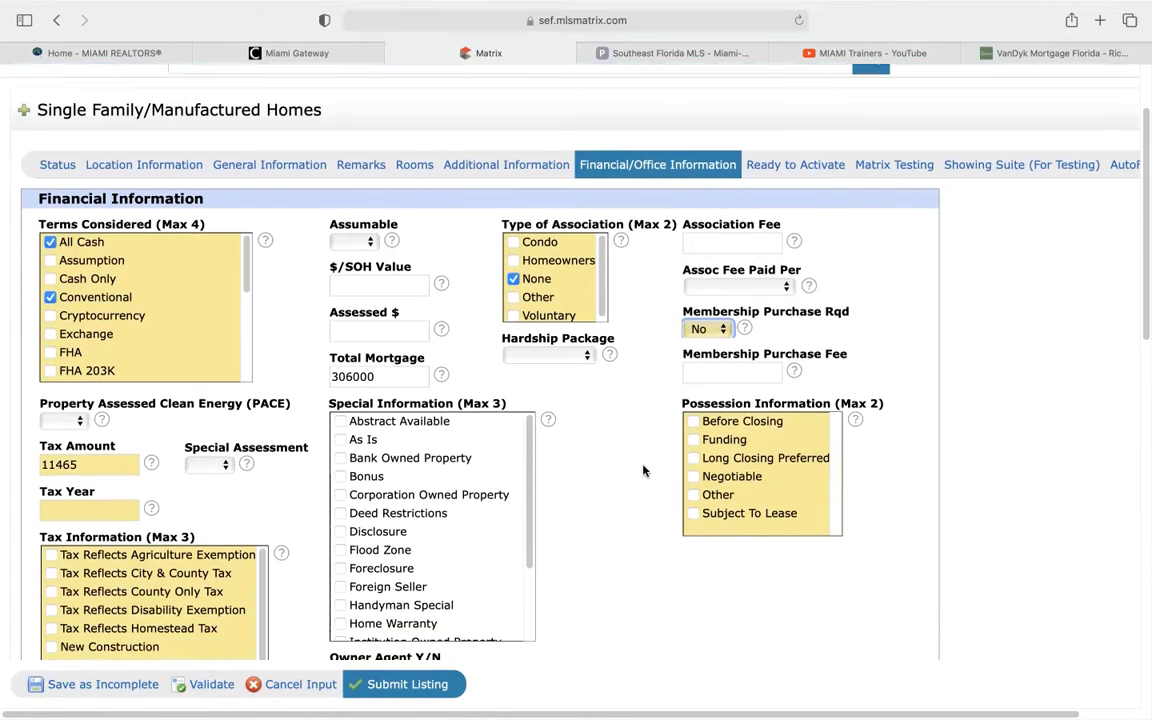
scroll(643, 470, down, 5)
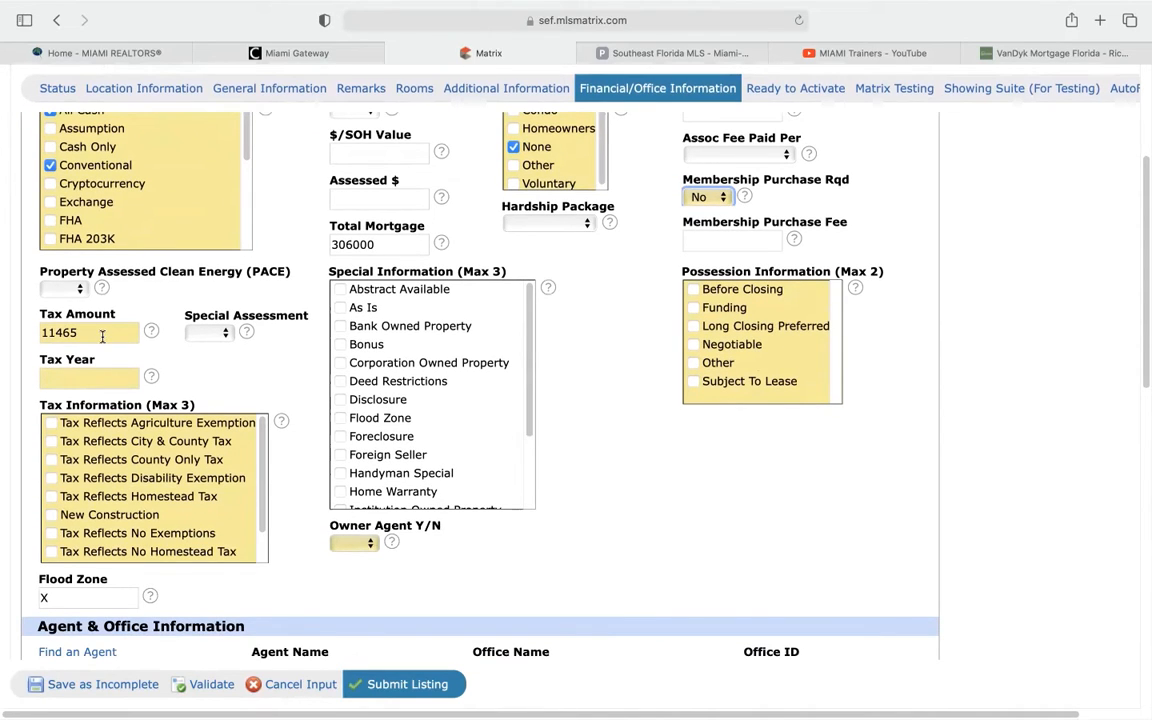
click(600, 52)
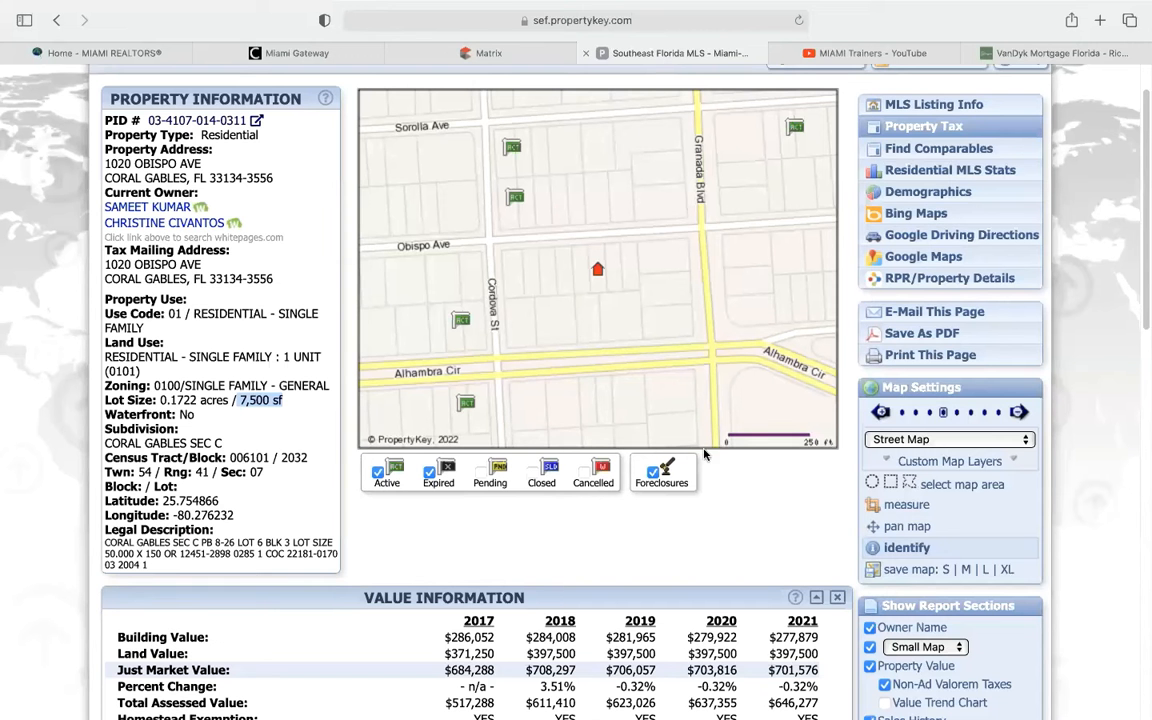
scroll(704, 455, down, 5)
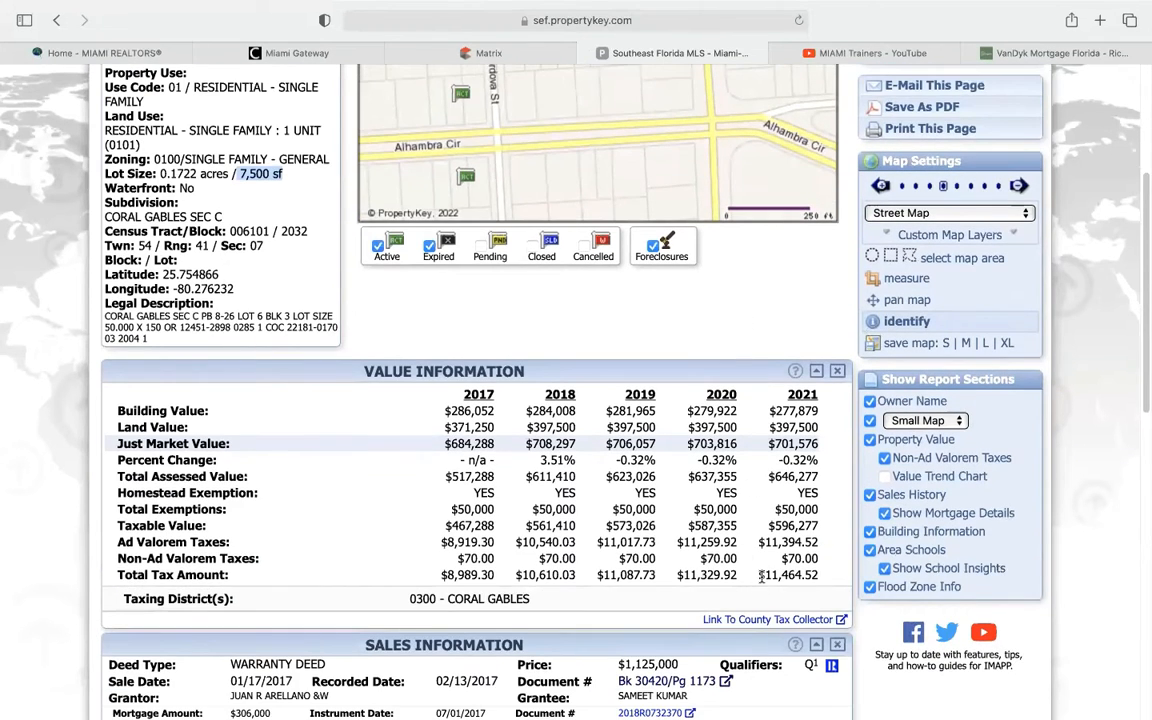
drag(759, 575, 824, 573)
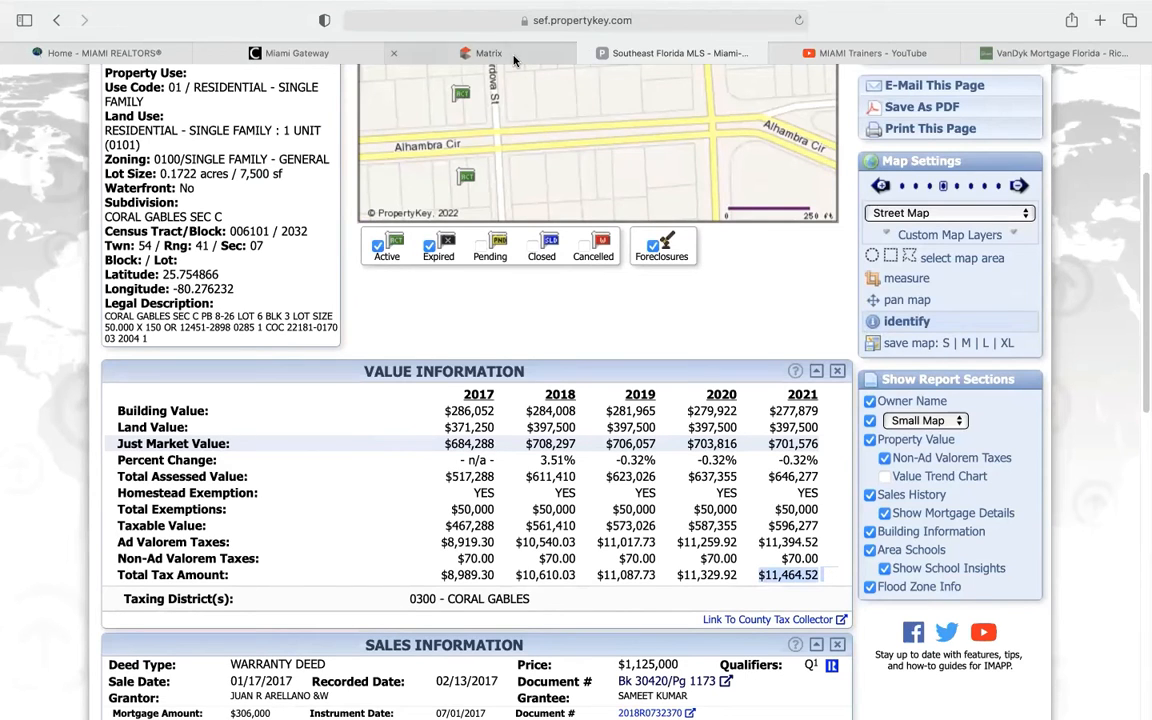
click(450, 53)
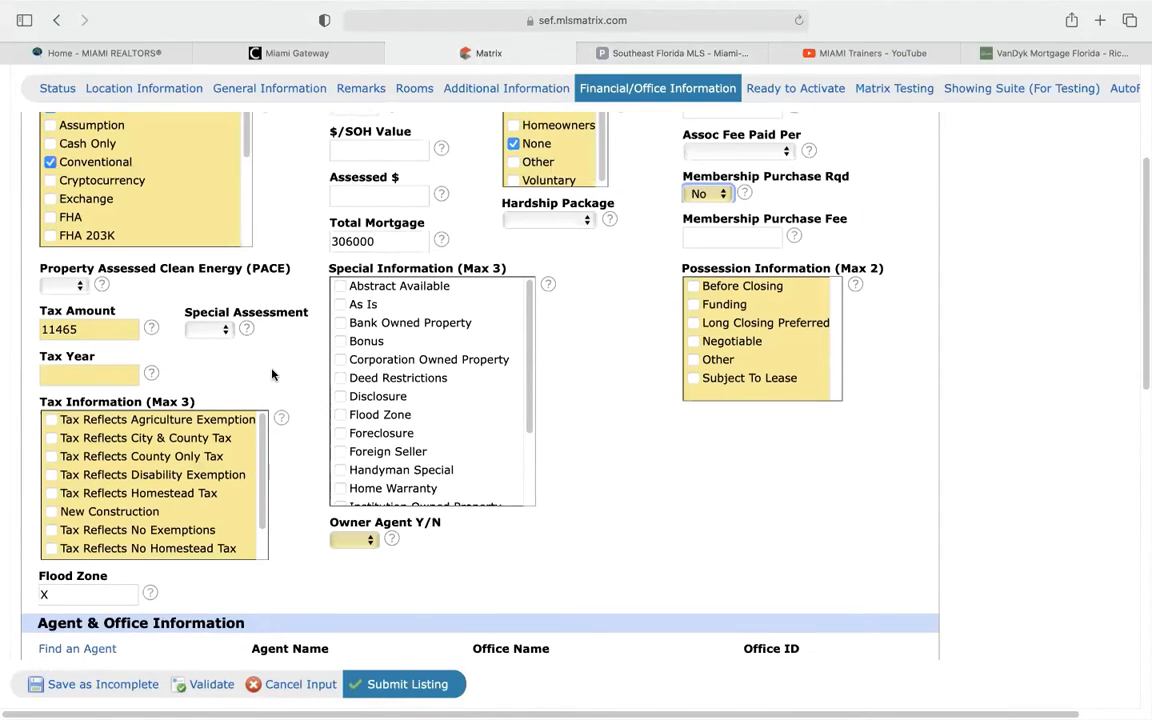
Enter 2021 as the Tax Year and tick Funding under Possession Information
scroll(119, 337, down, 1)
click(86, 328)
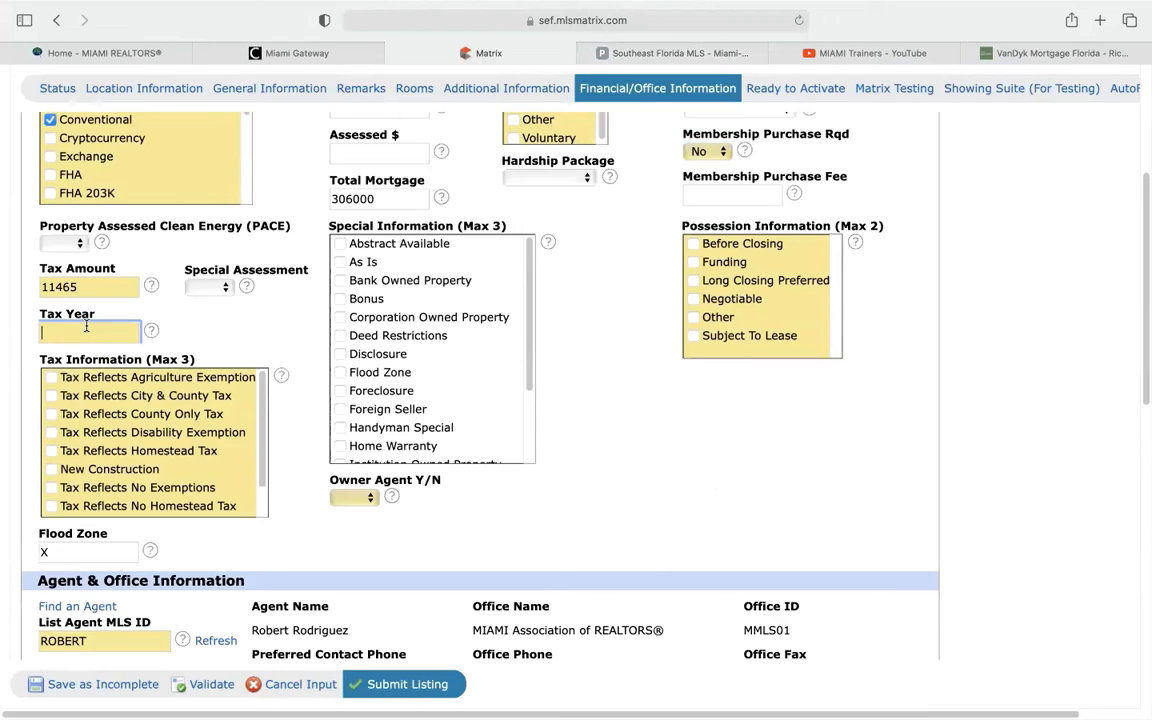
text(2021)
double_click(73, 288)
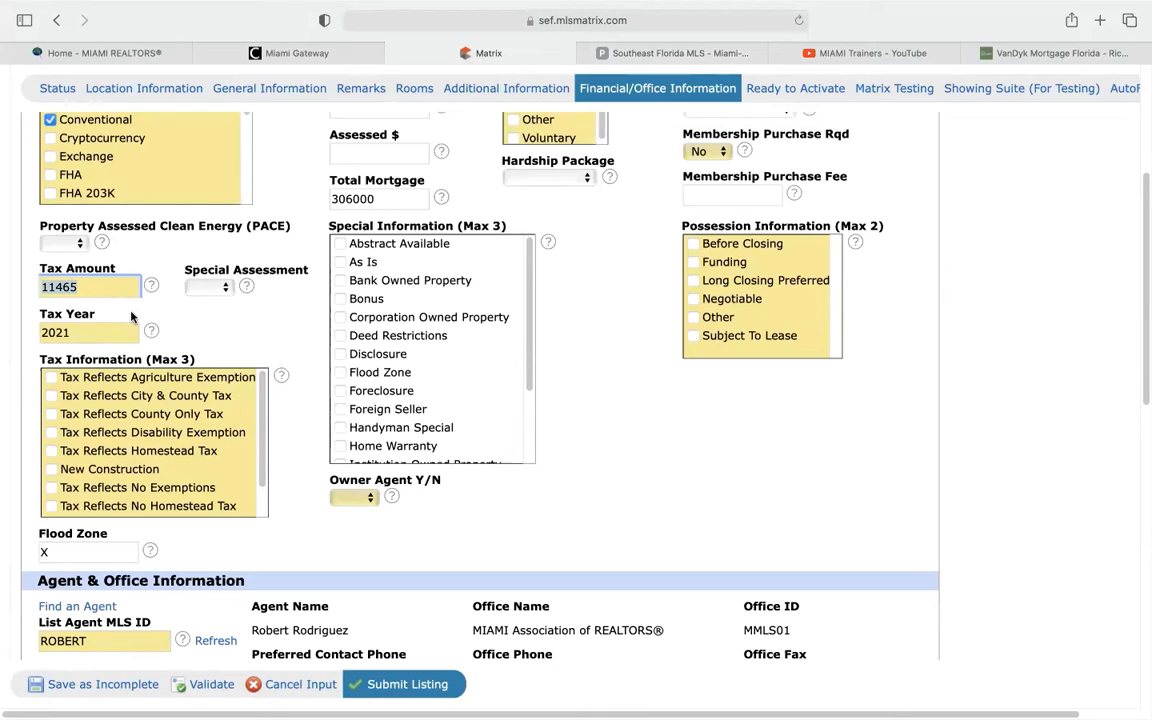
click(724, 261)
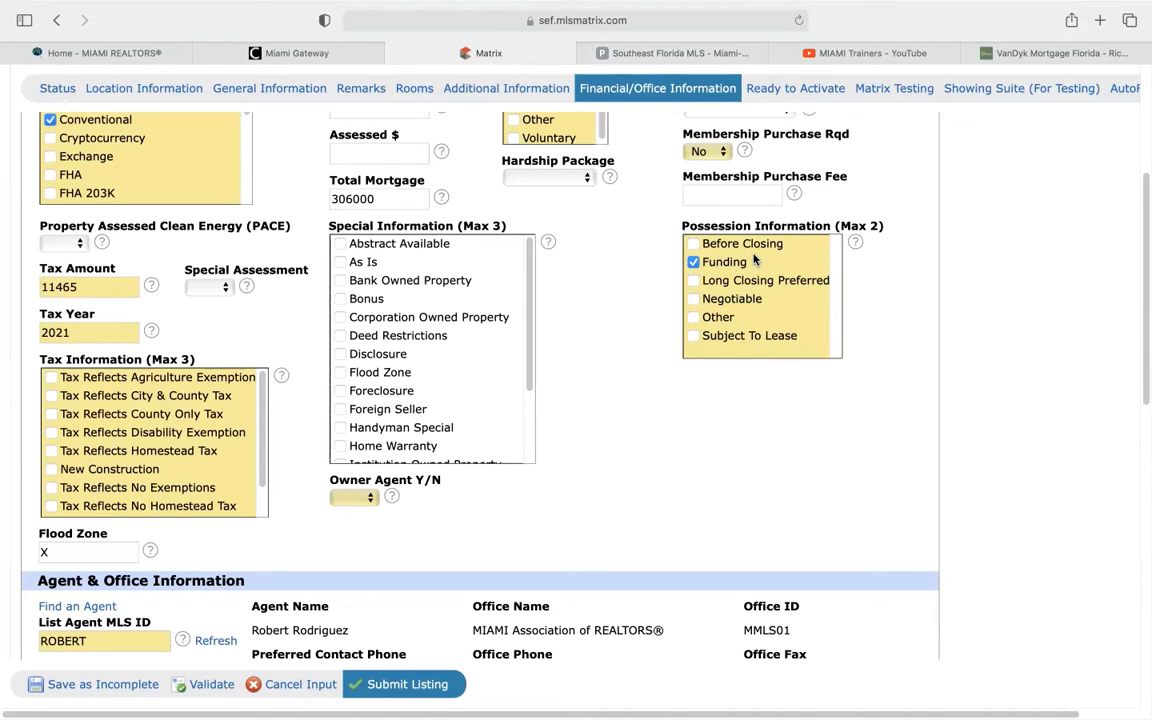
scroll(689, 400, down, 3)
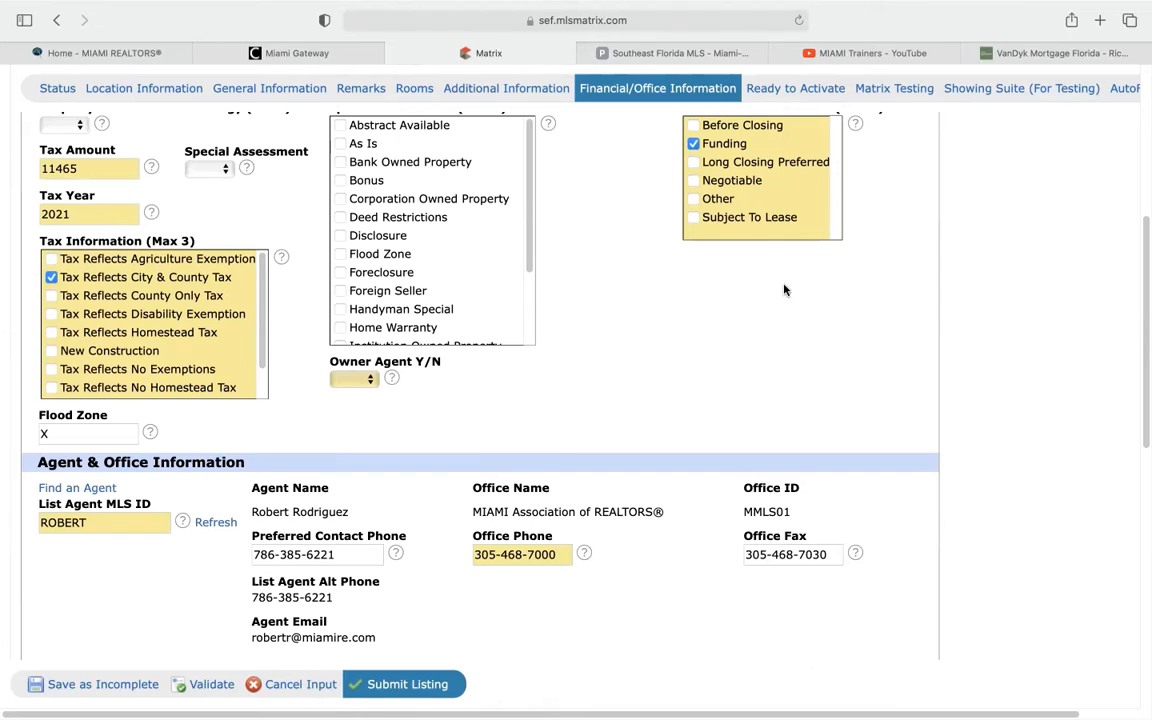
Scroll down to the Owner Agent Y/N field and choose No
scroll(760, 285, up, 10)
scroll(712, 271, down, 2)
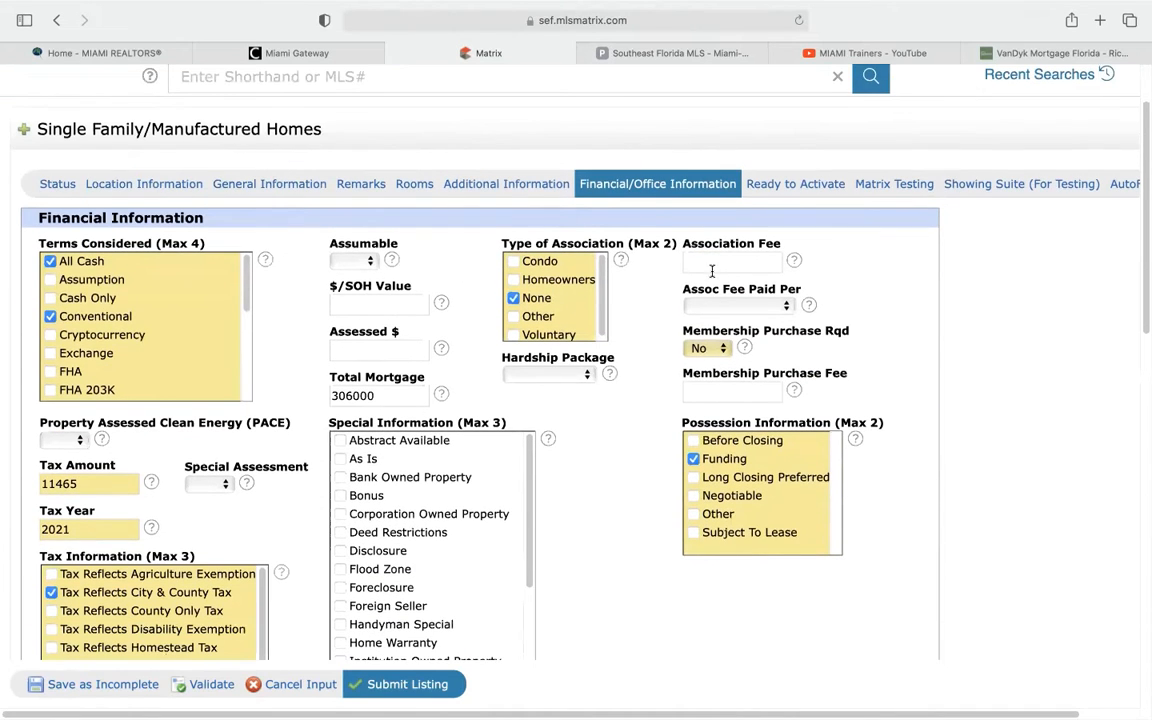
scroll(721, 257, down, 1)
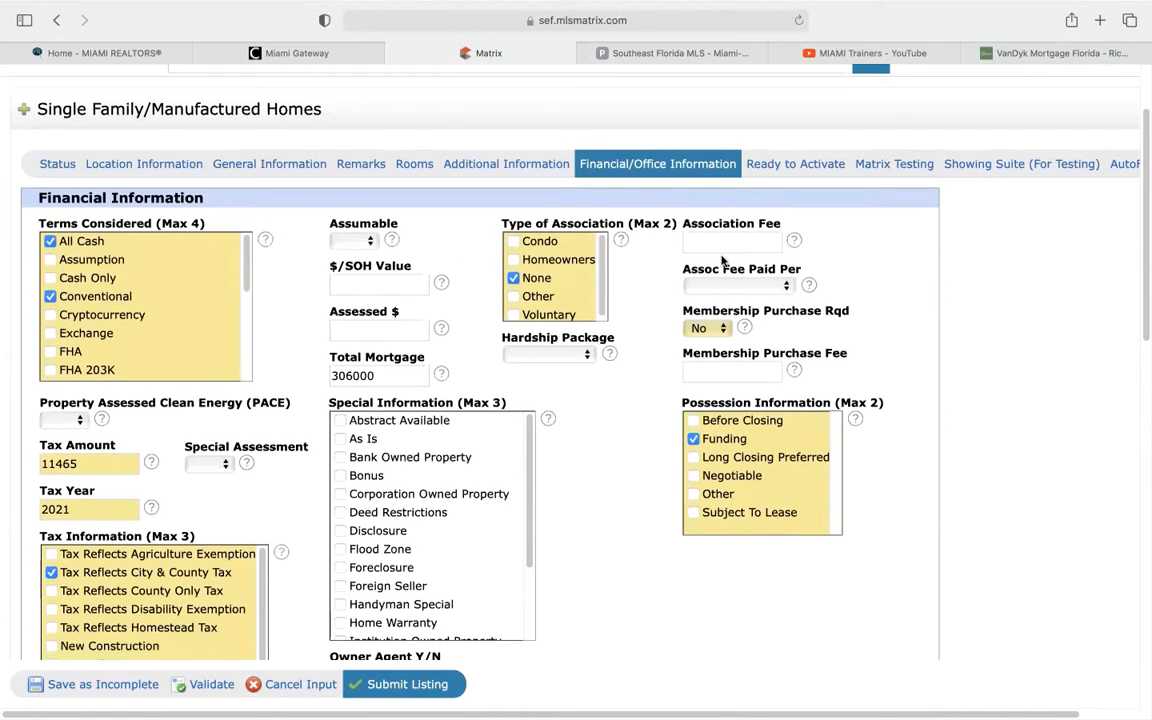
scroll(721, 257, down, 3)
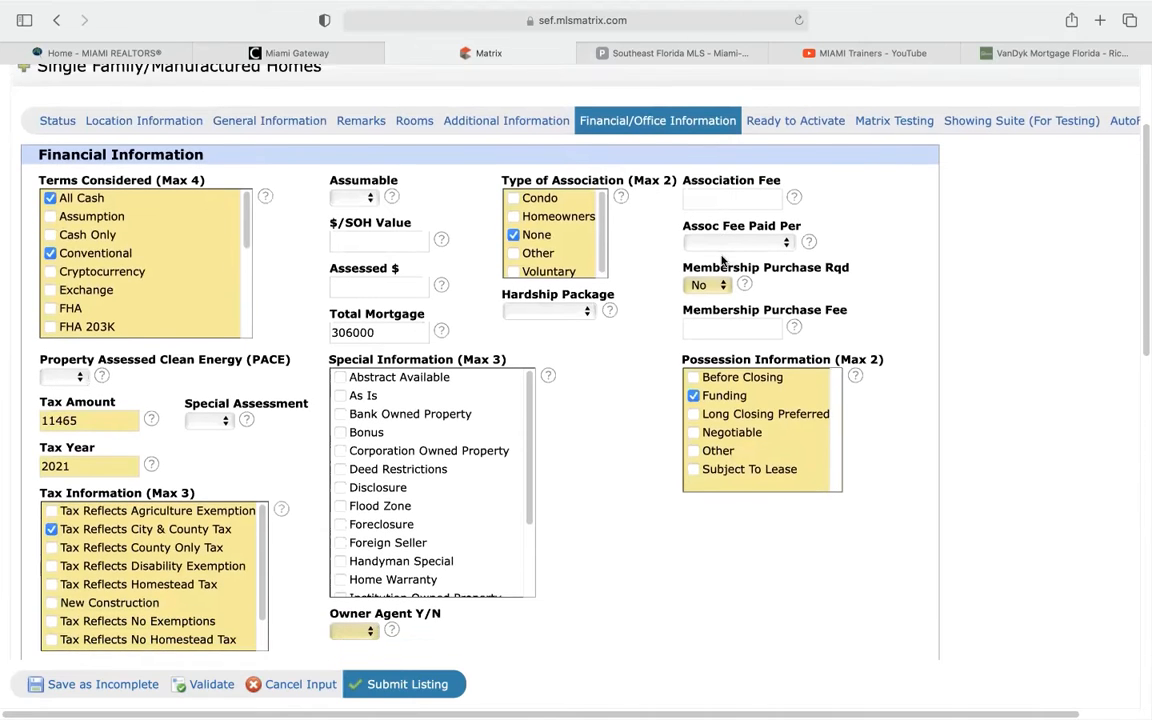
scroll(721, 257, down, 2)
scroll(721, 257, up, 1)
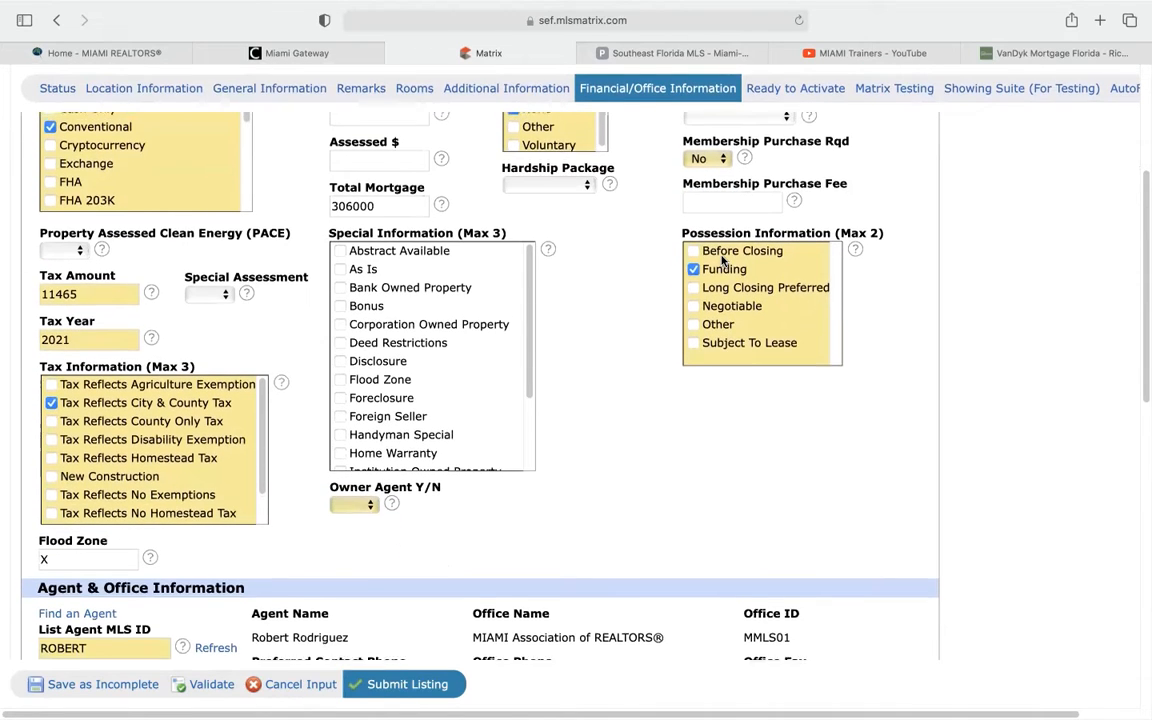
scroll(721, 257, up, 3)
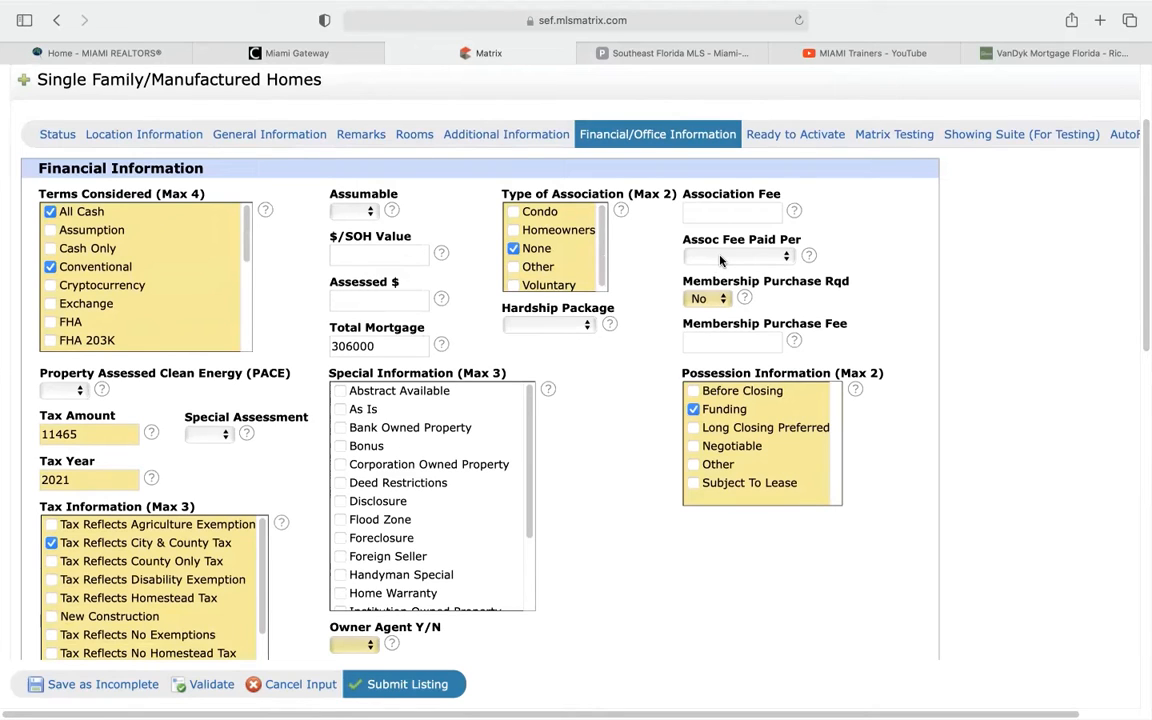
scroll(633, 328, down, 3)
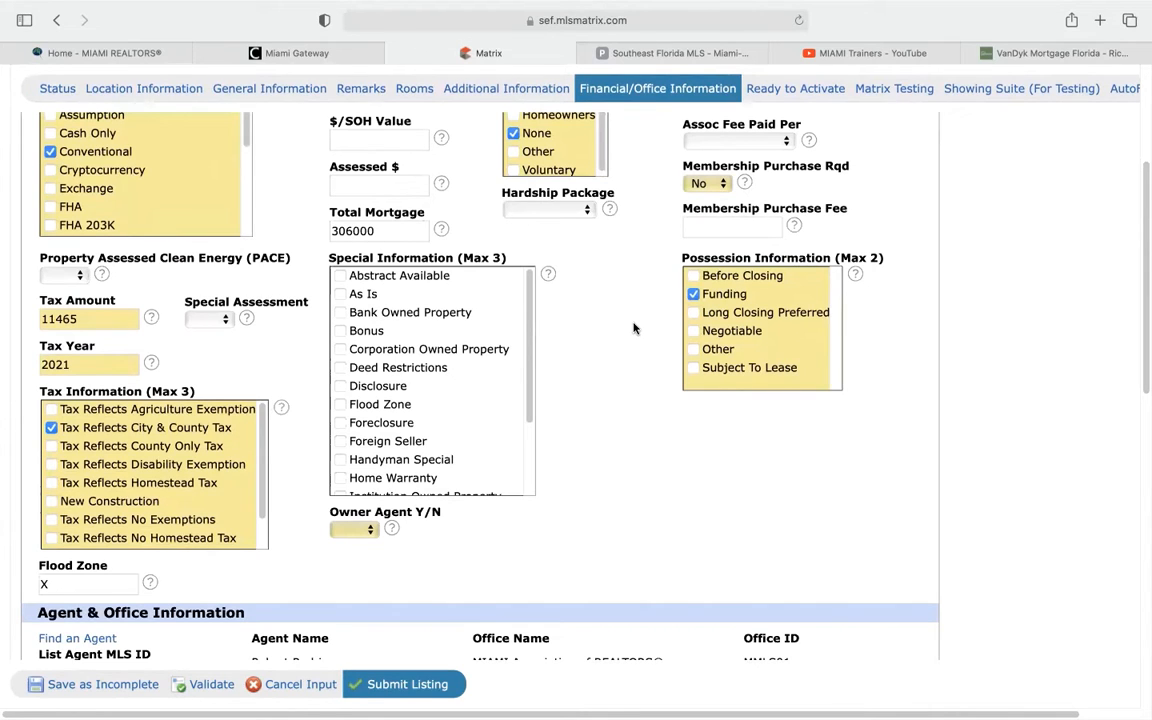
scroll(633, 328, down, 1)
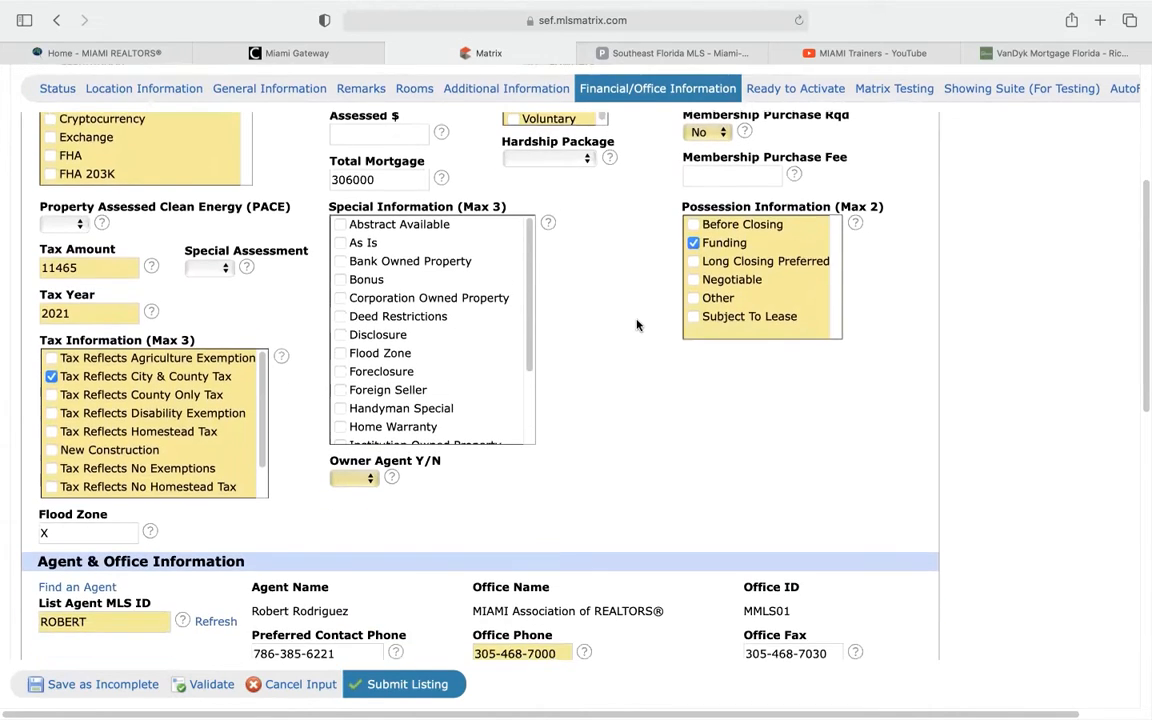
scroll(637, 300, down, 4)
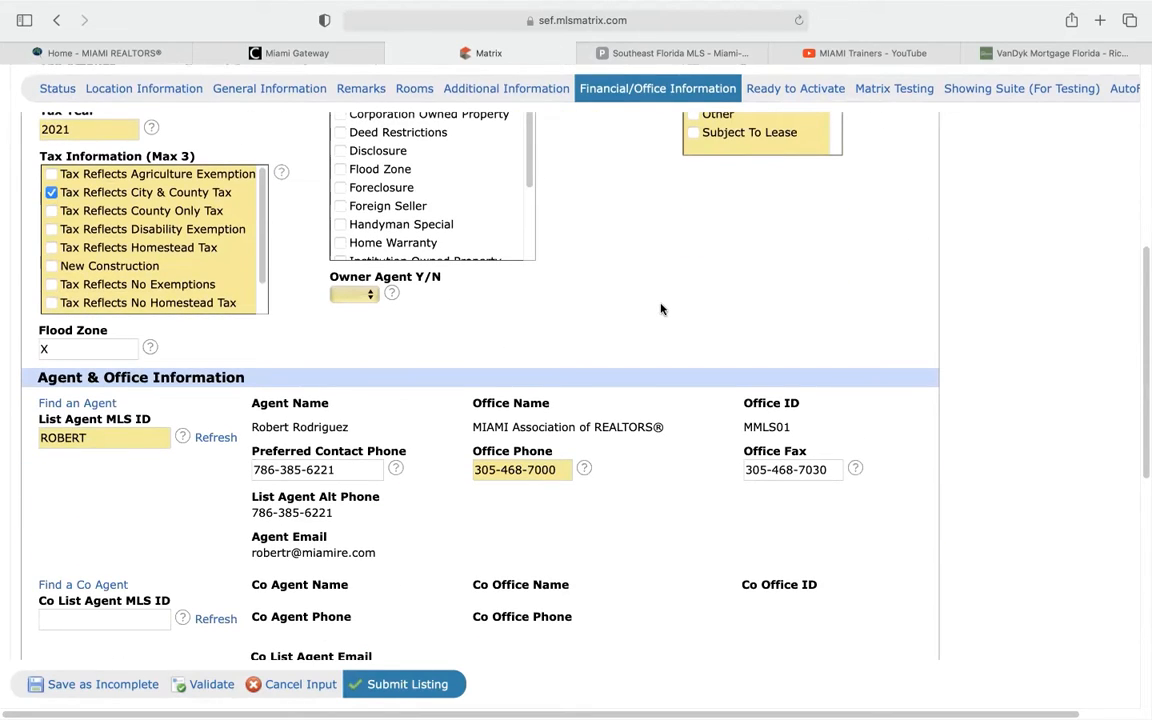
scroll(660, 309, up, 3)
scroll(660, 309, down, 3)
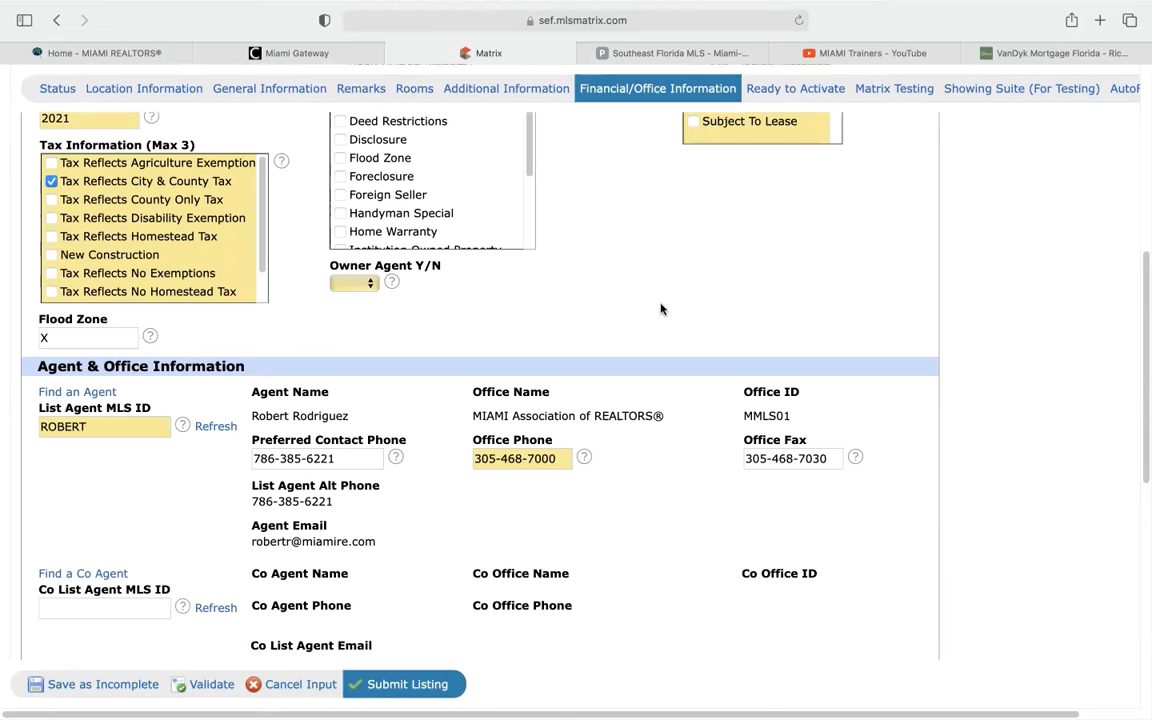
click(370, 283)
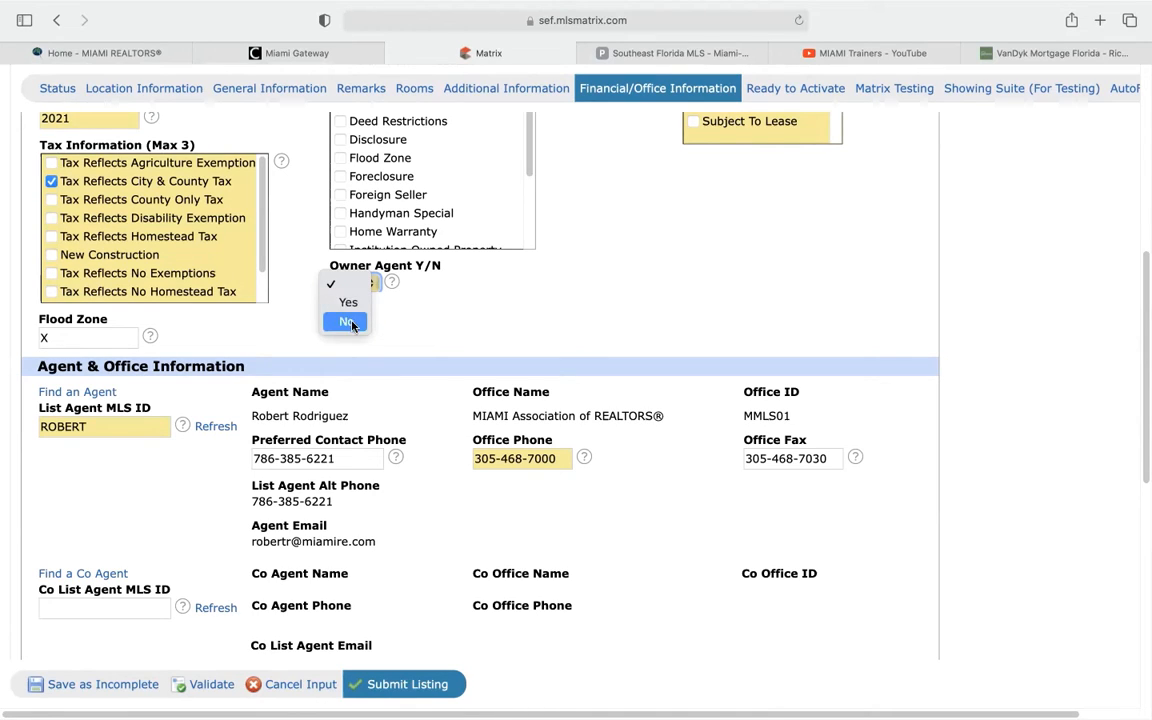
click(346, 321)
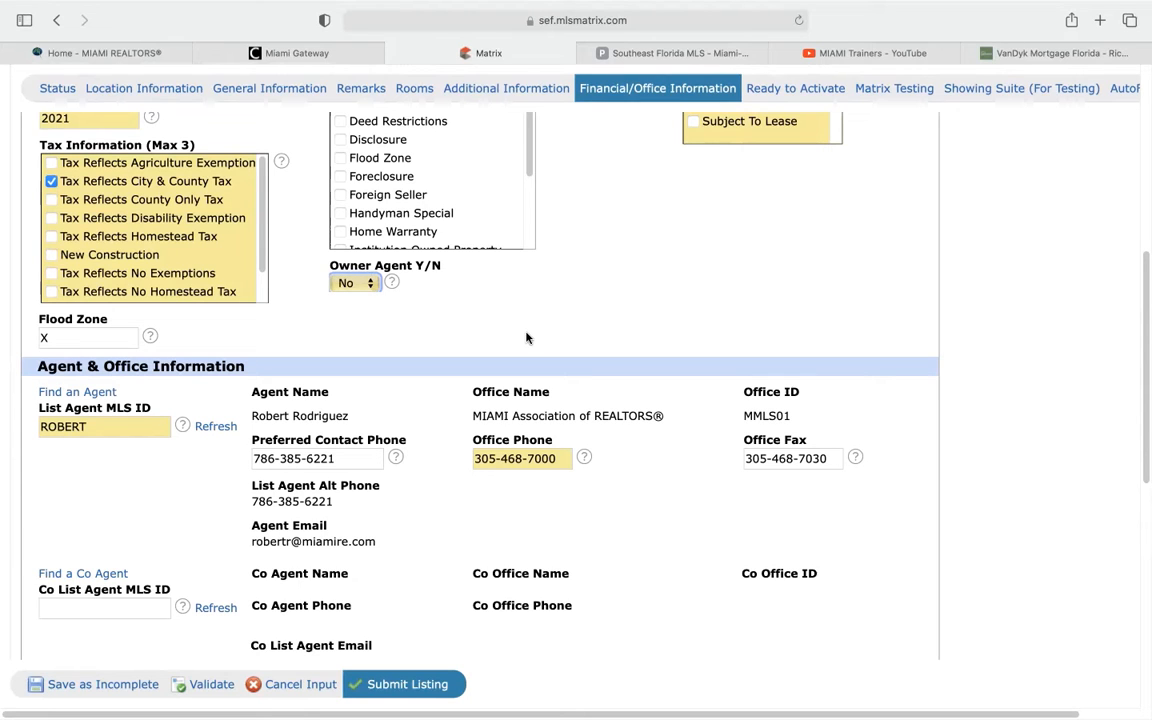
scroll(557, 325, down, 5)
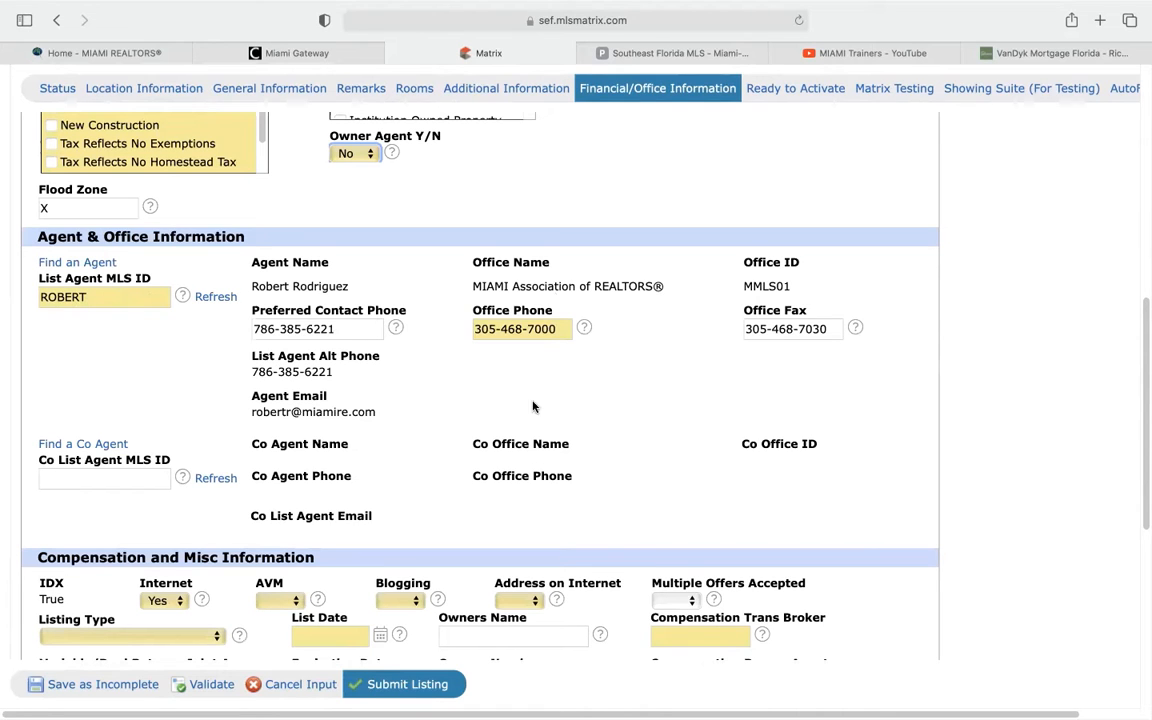
scroll(606, 425, down, 2)
scroll(606, 425, down, 4)
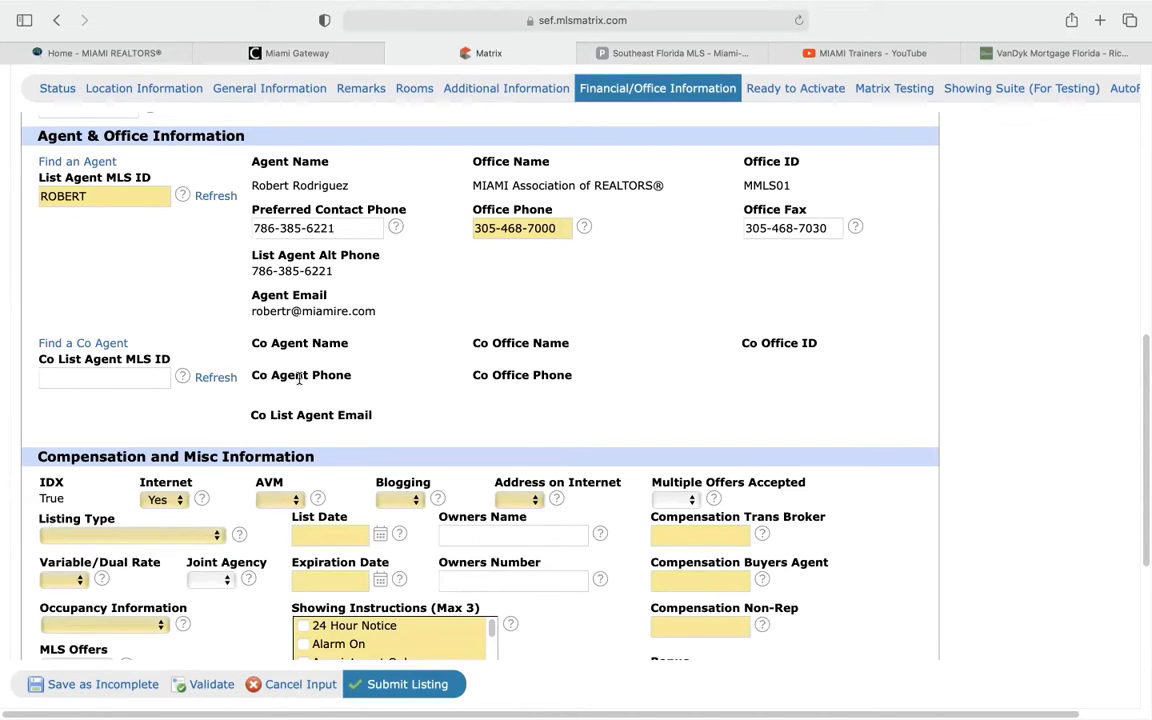
scroll(299, 378, down, 2)
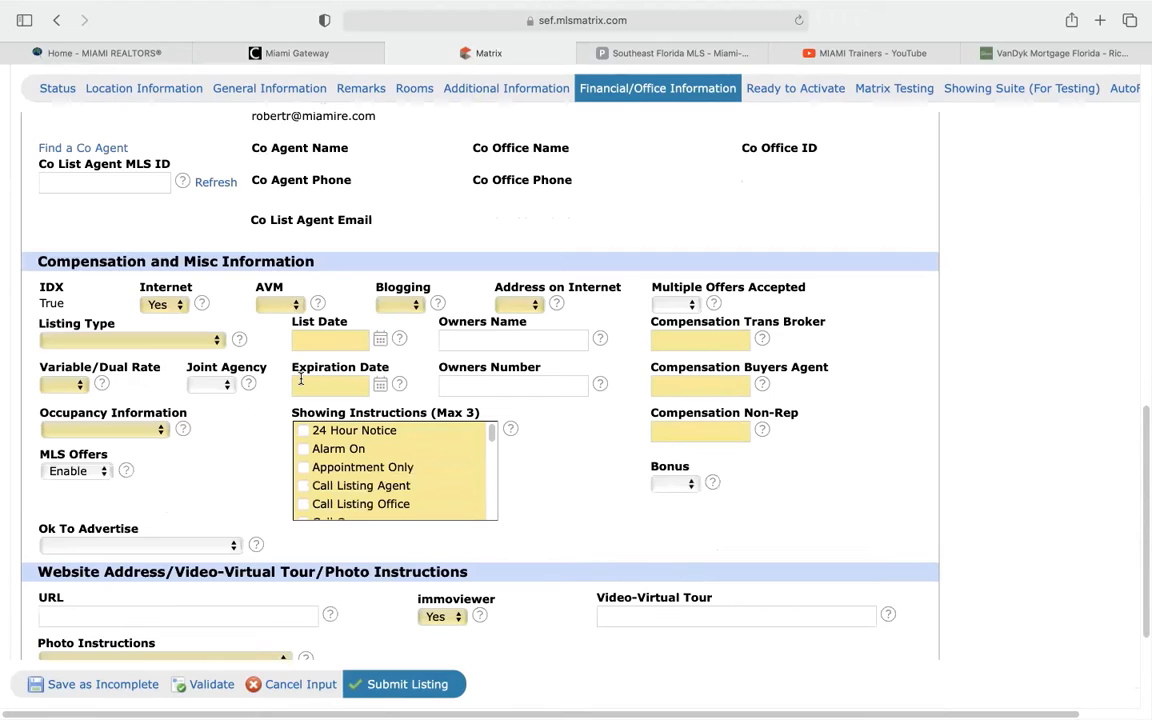
click(169, 306)
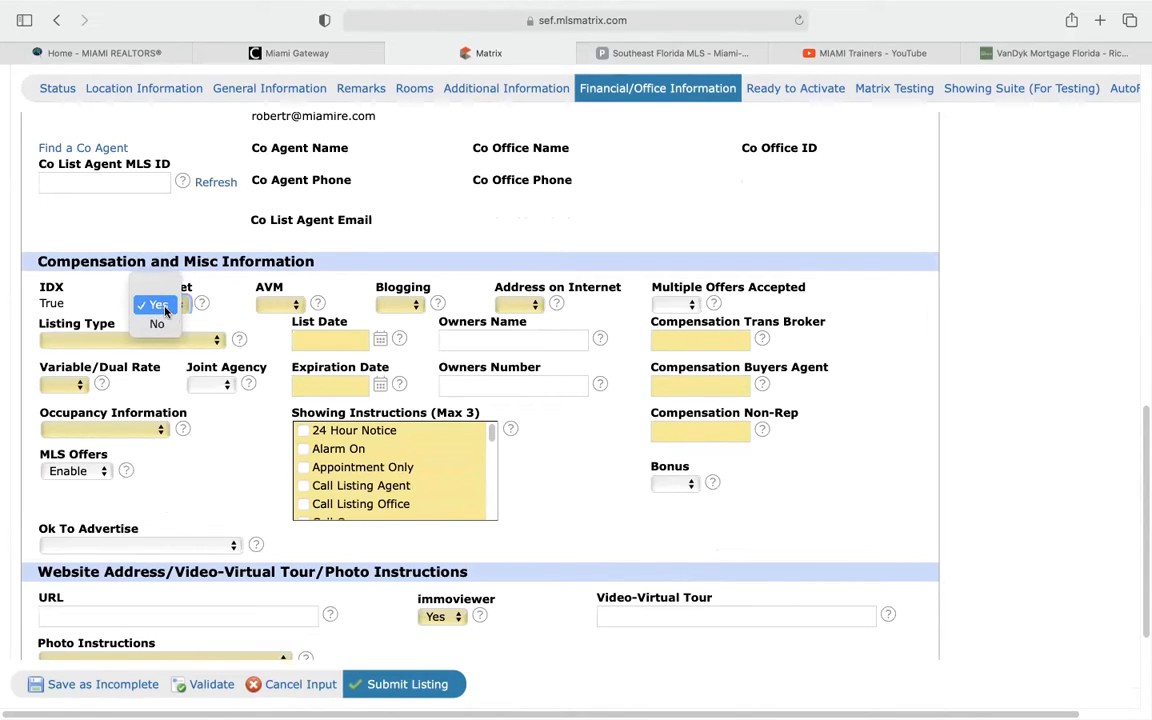
click(158, 305)
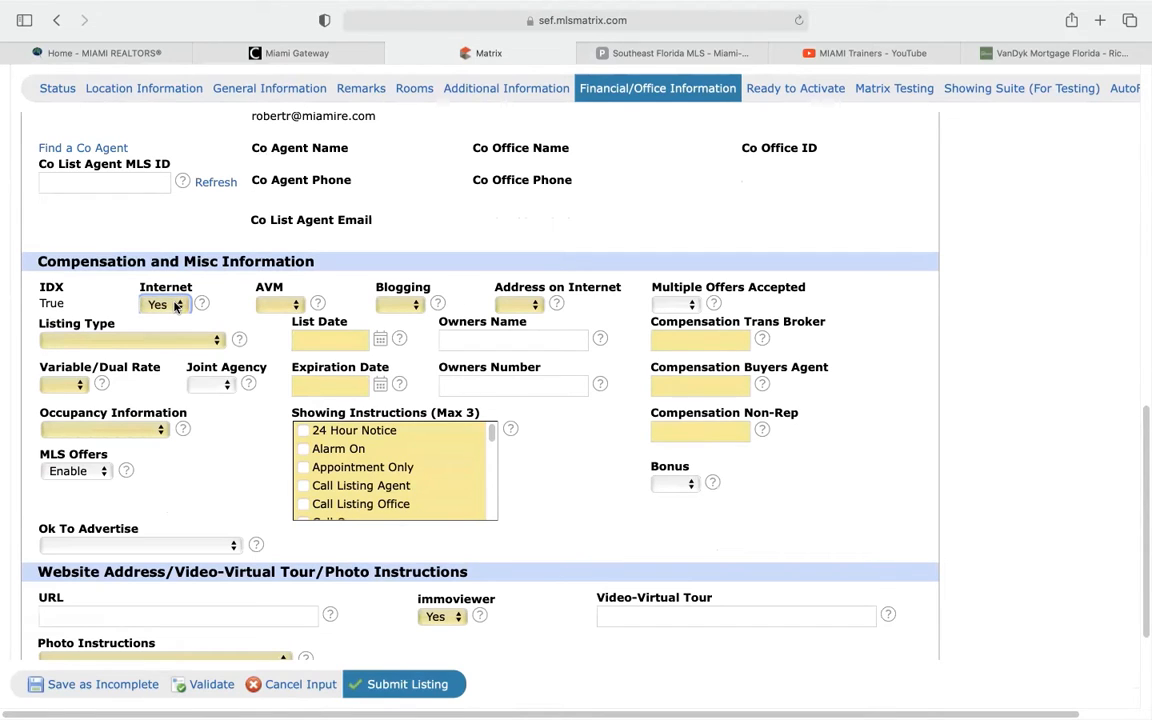
click(176, 307)
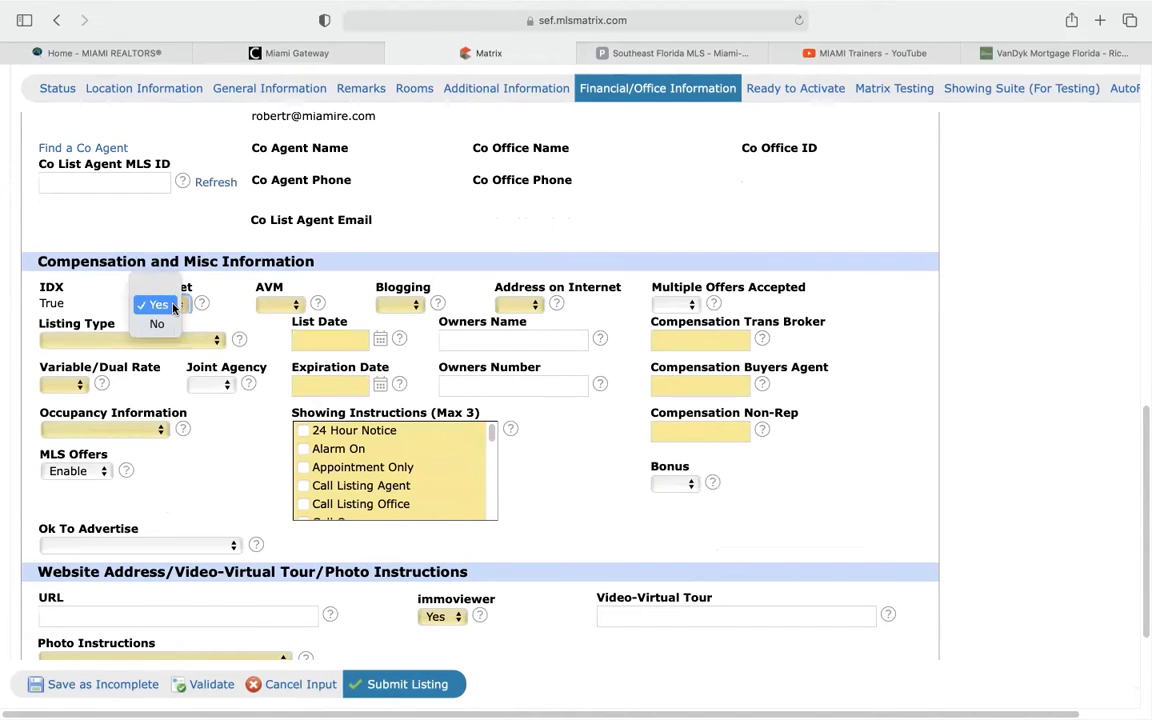
click(173, 307)
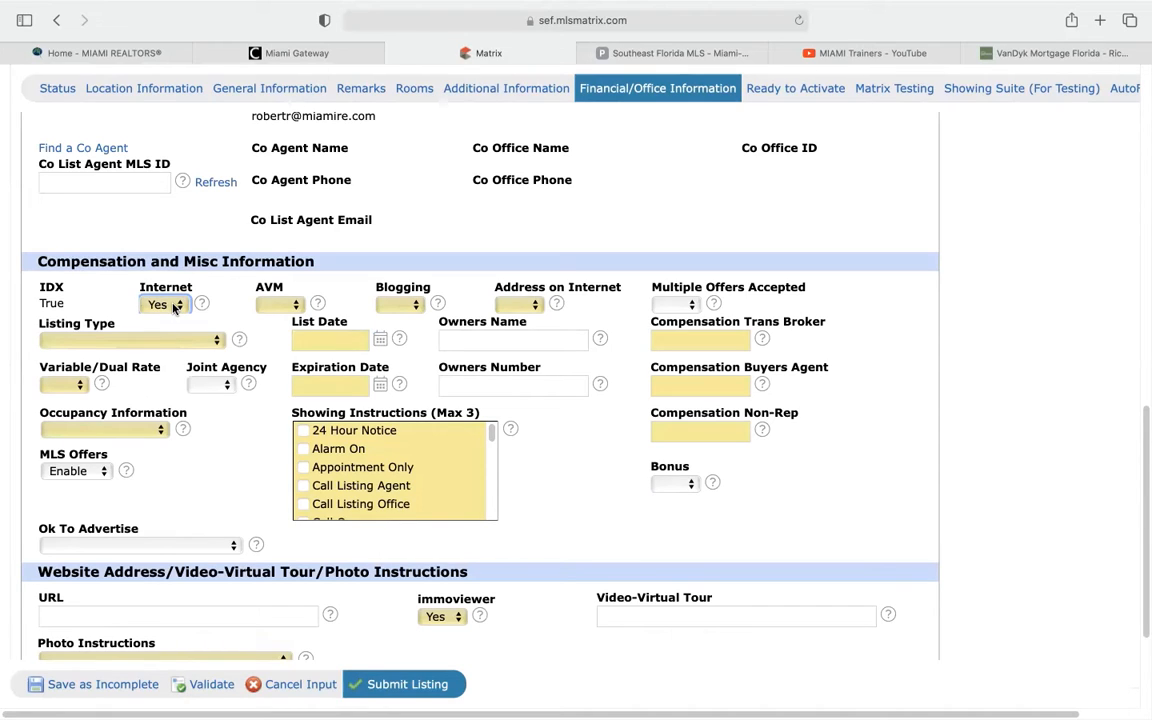
click(173, 307)
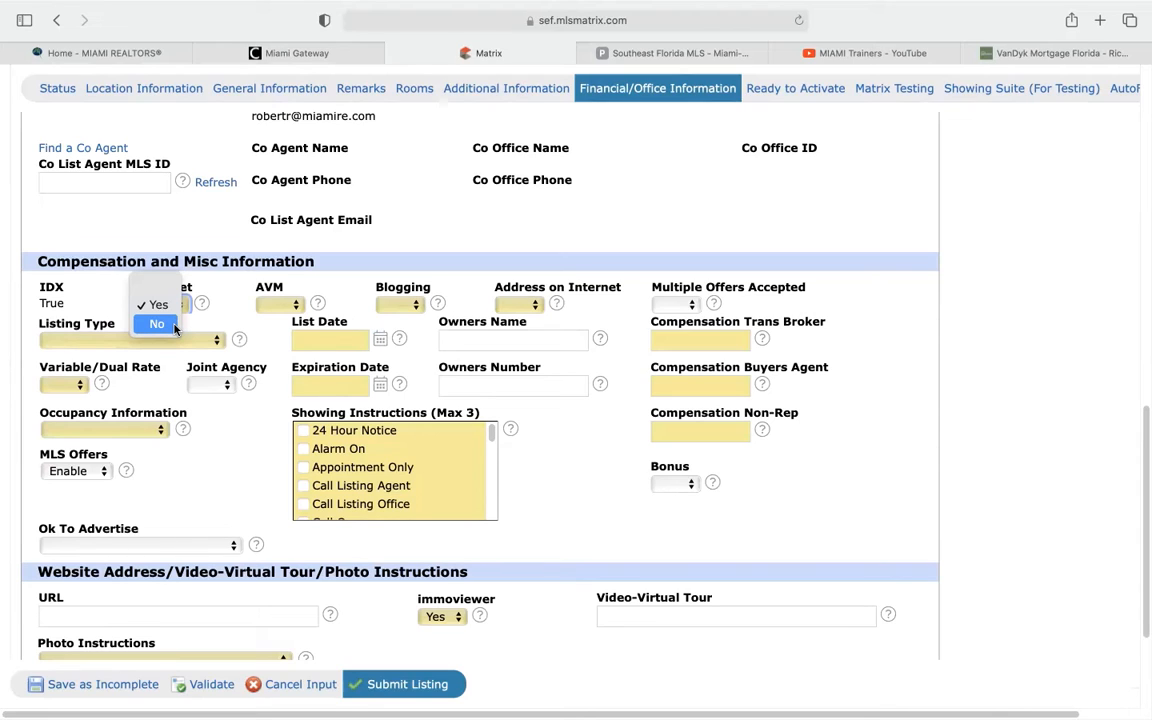
click(165, 306)
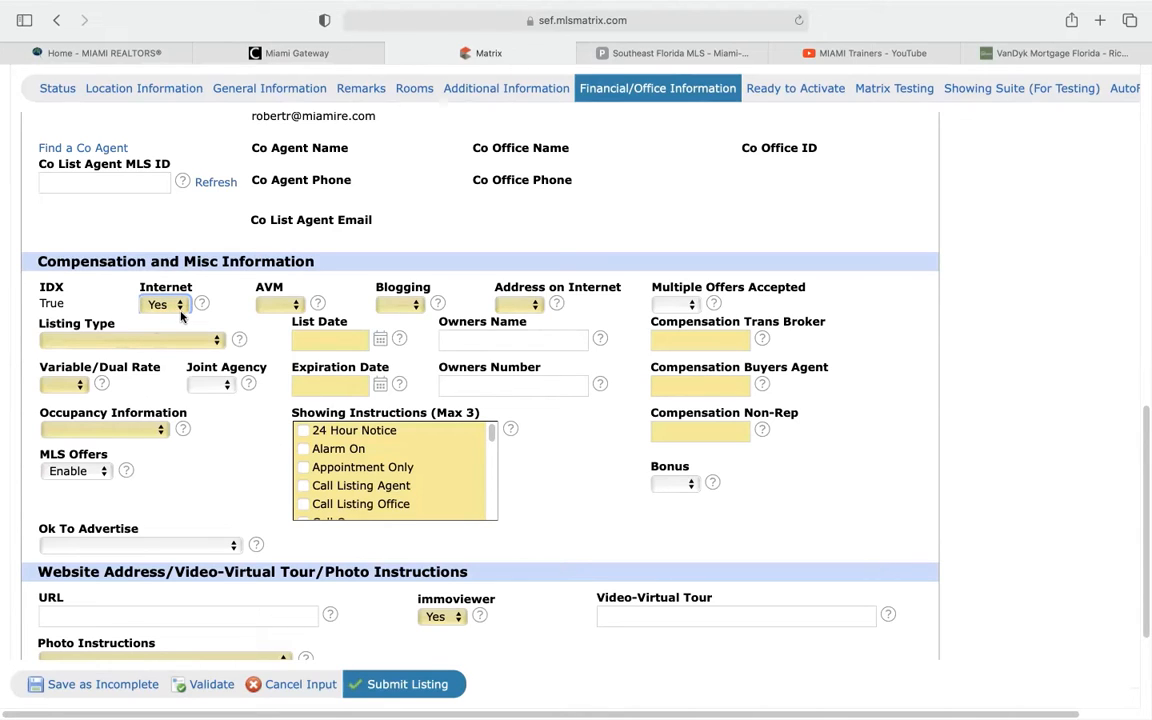
Set AVM to No and Blogging to Yes
click(293, 305)
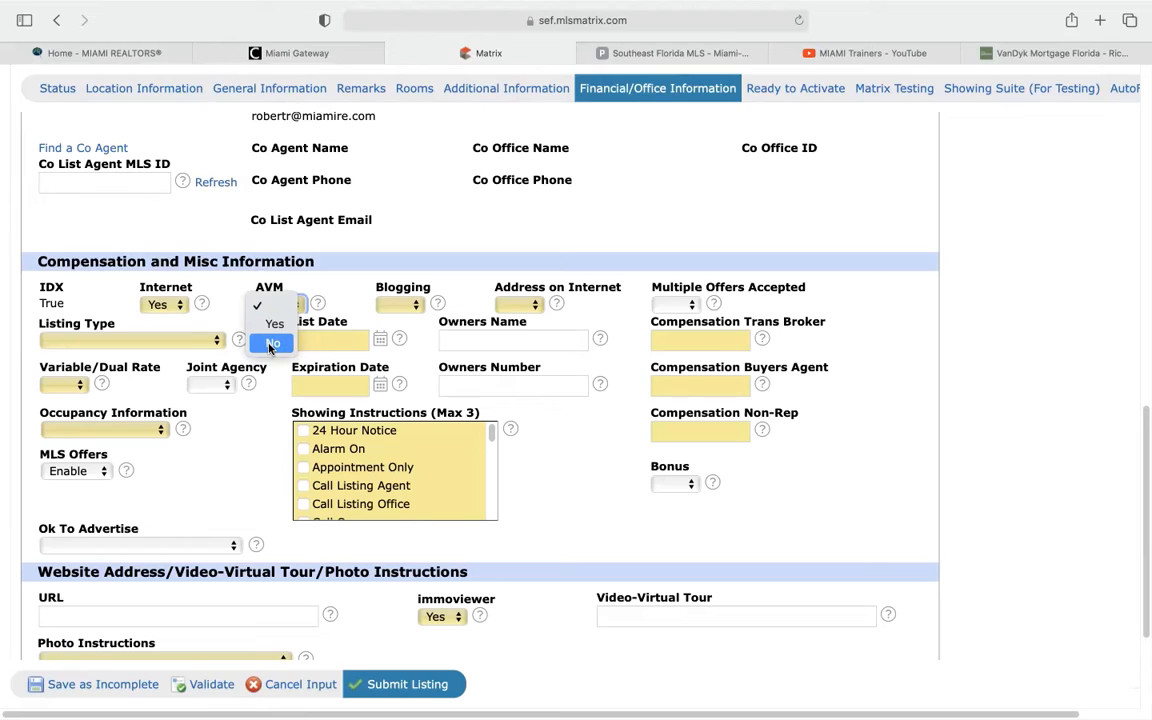
click(270, 344)
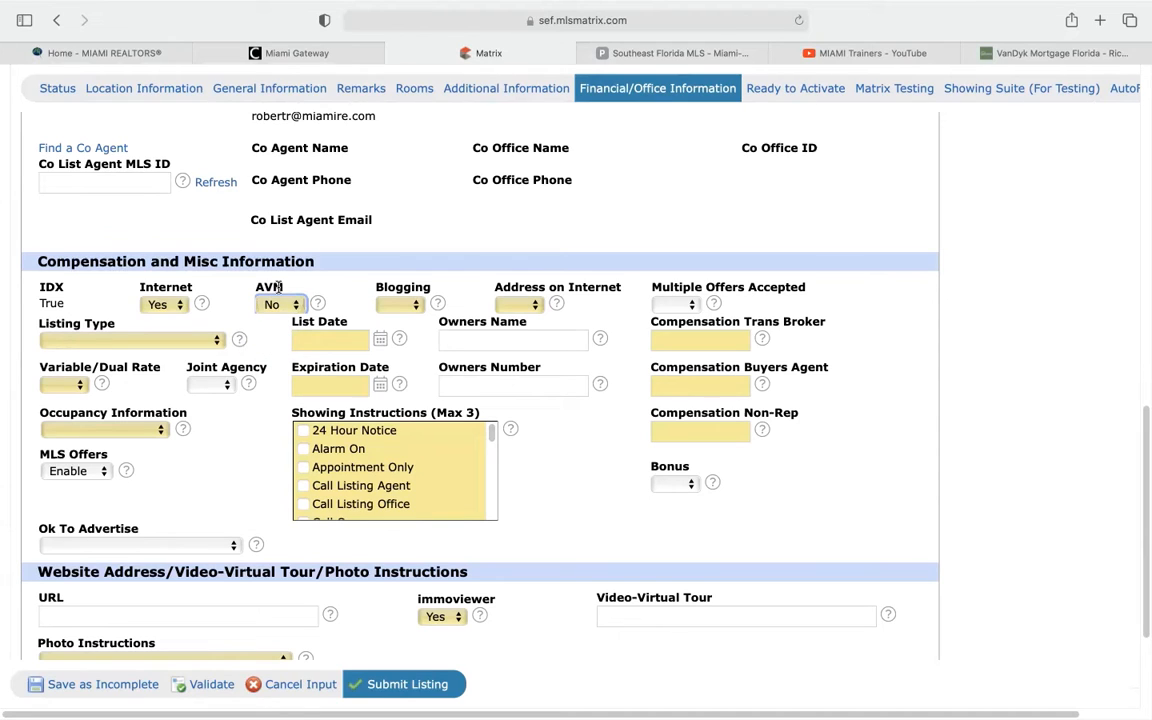
click(398, 304)
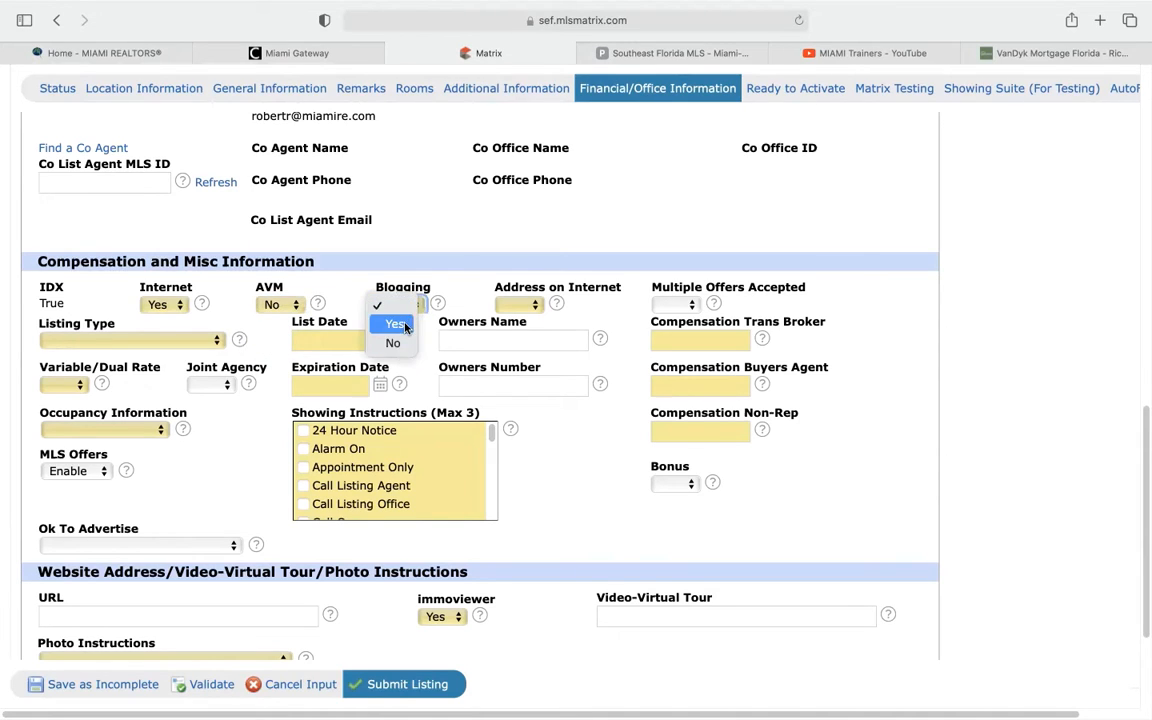
click(405, 325)
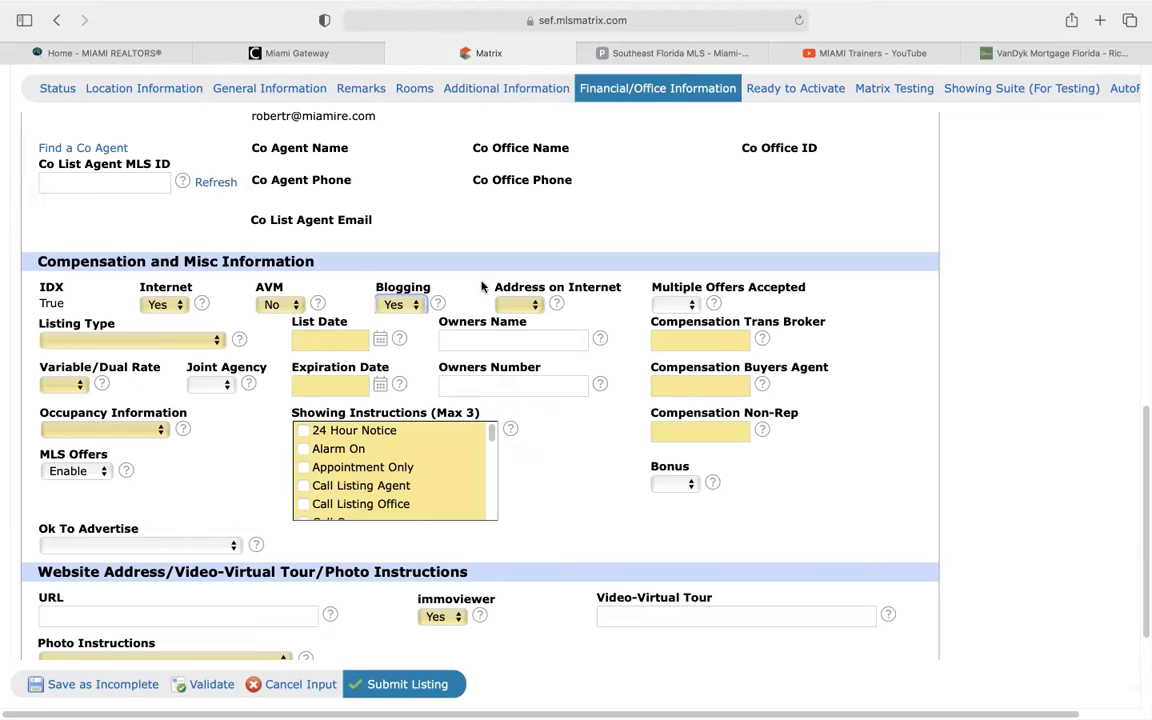
Set Address on Internet and Multiple Offers Accepted both to Yes
click(536, 305)
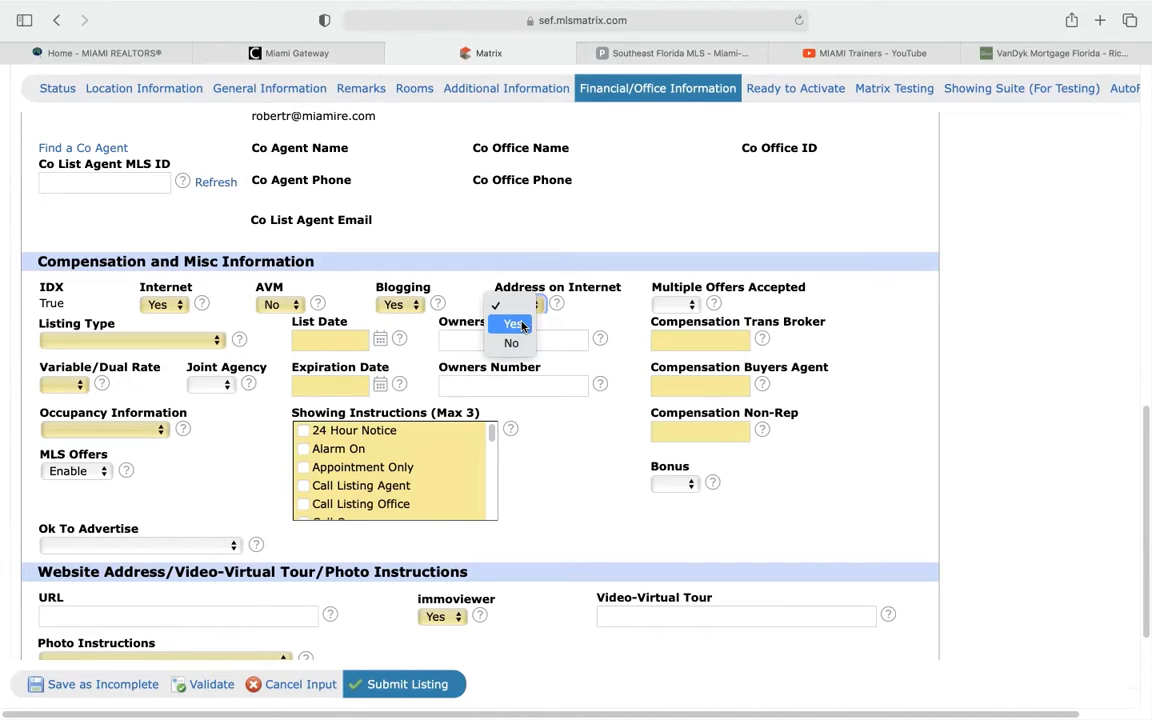
click(521, 325)
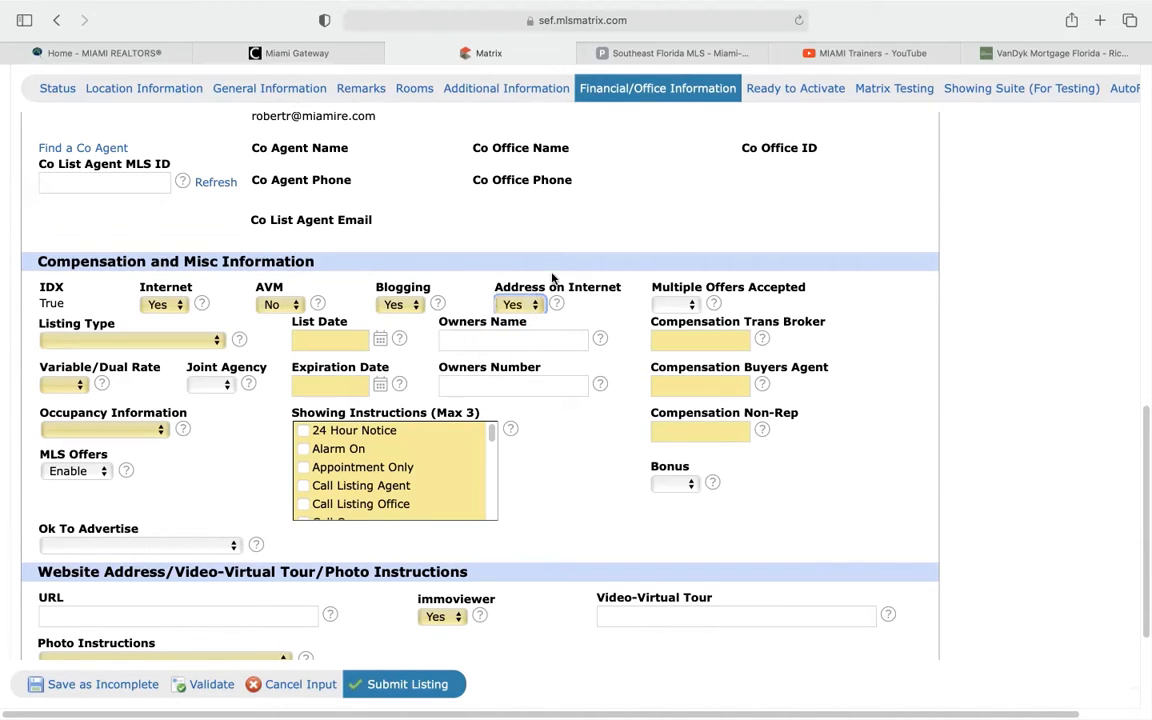
click(538, 306)
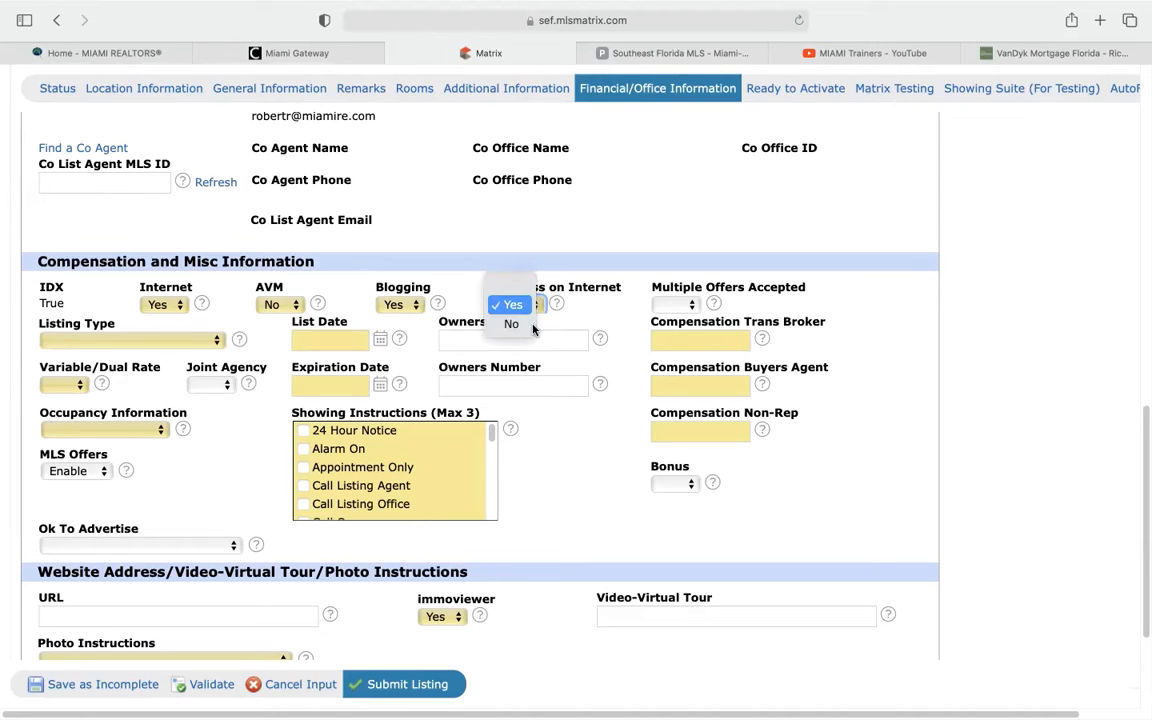
click(512, 305)
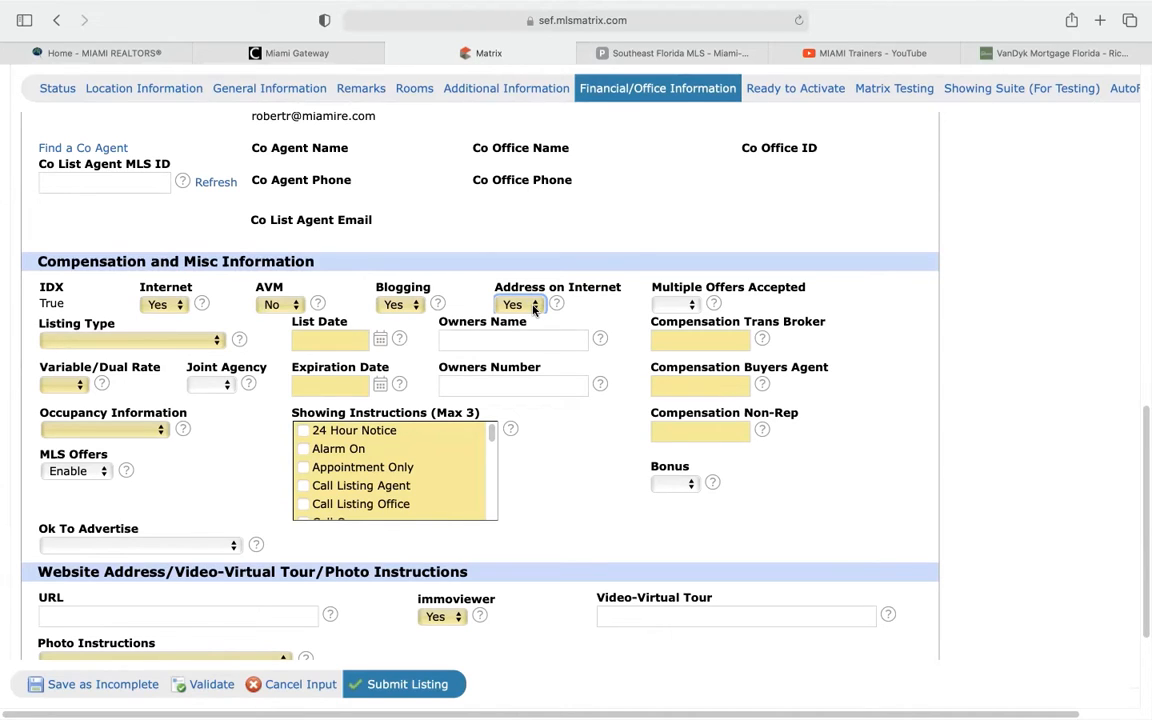
click(688, 304)
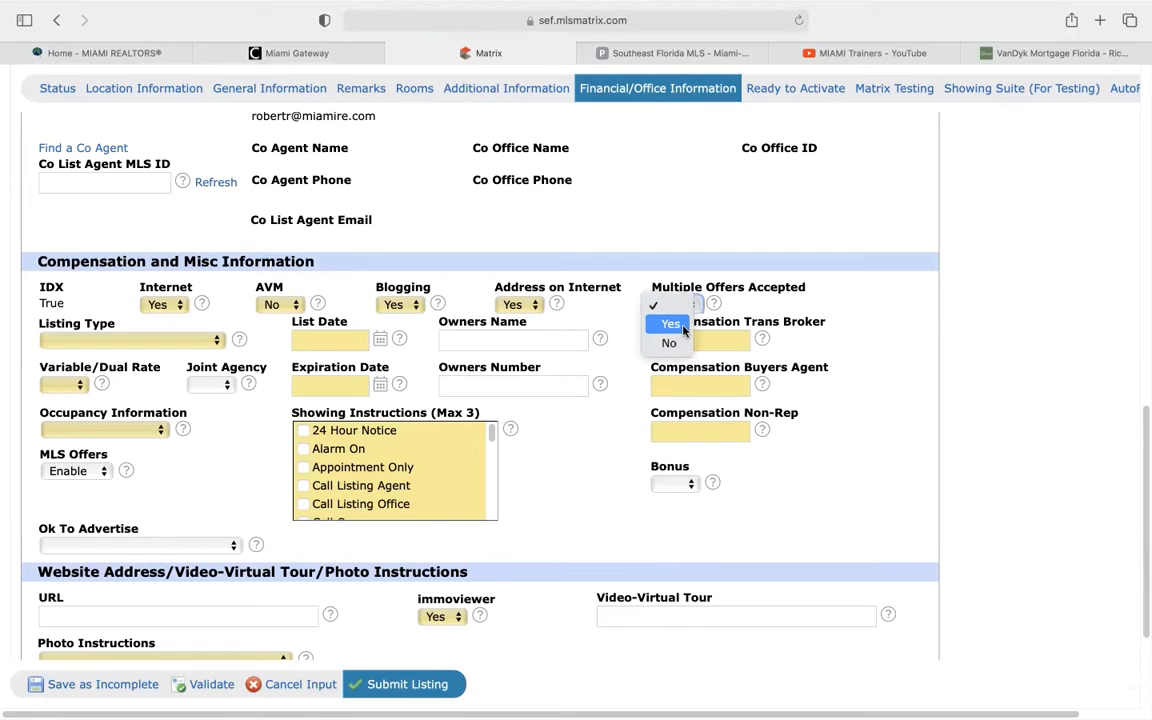
click(682, 332)
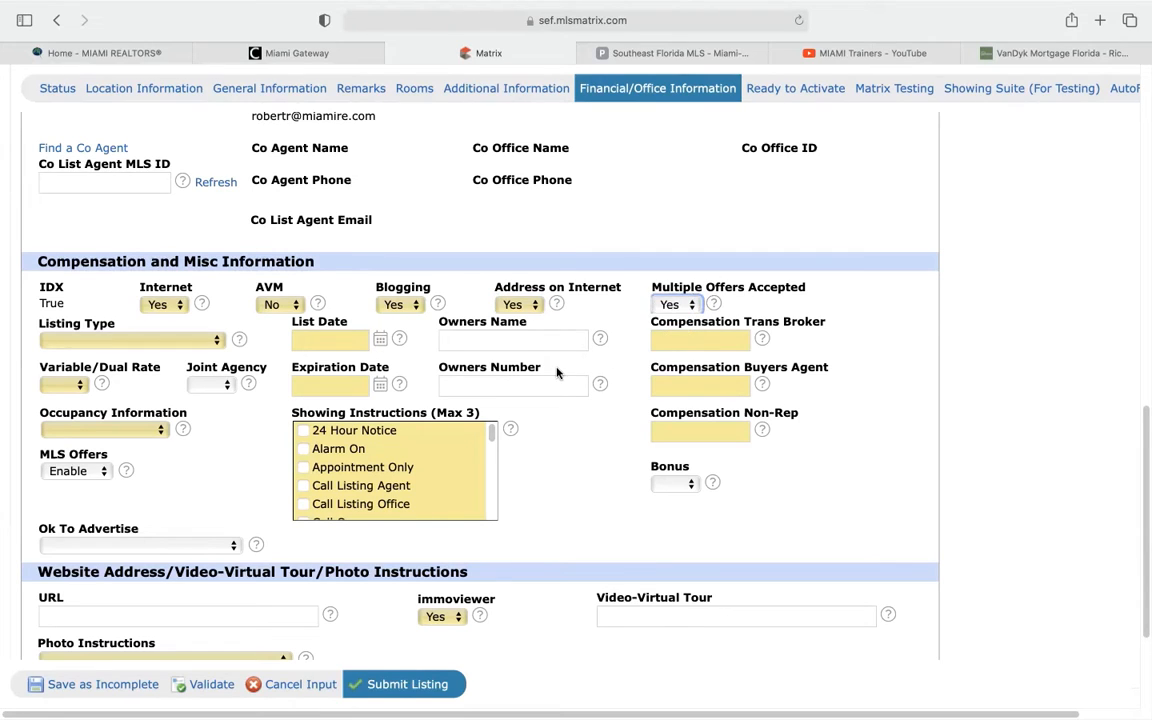
Choose Exclusive Right to Sell/Rent in the Listing Type dropdown, confirming it stays selected
click(190, 340)
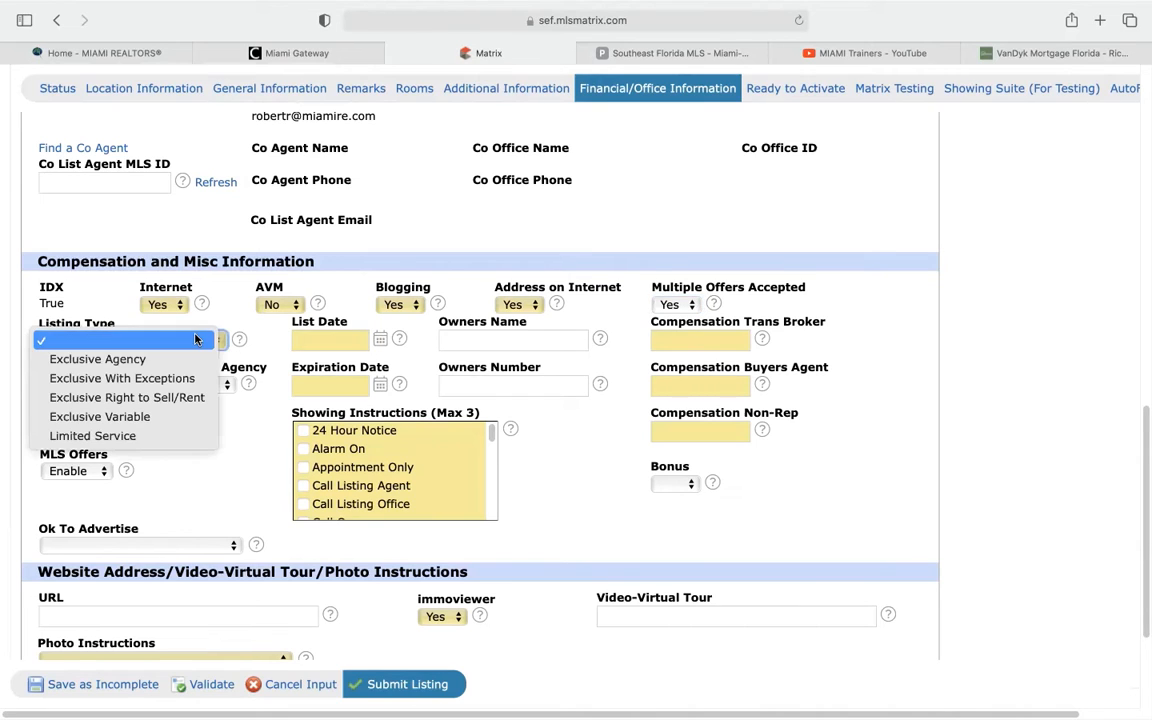
click(143, 398)
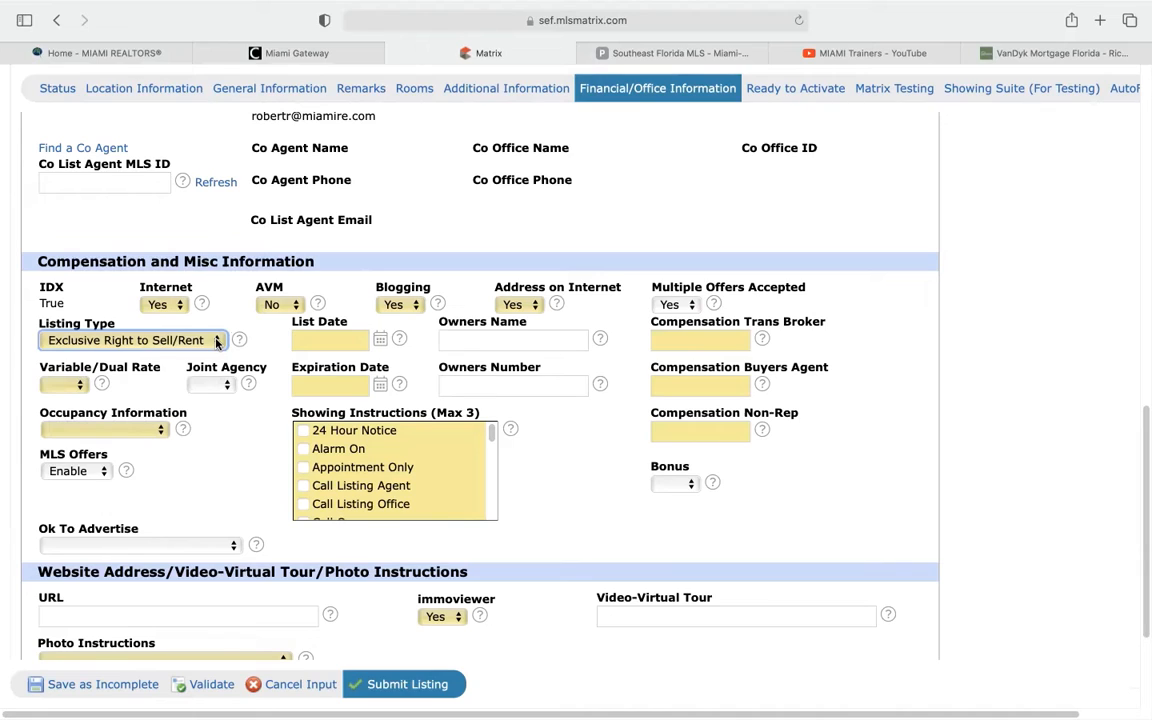
click(217, 342)
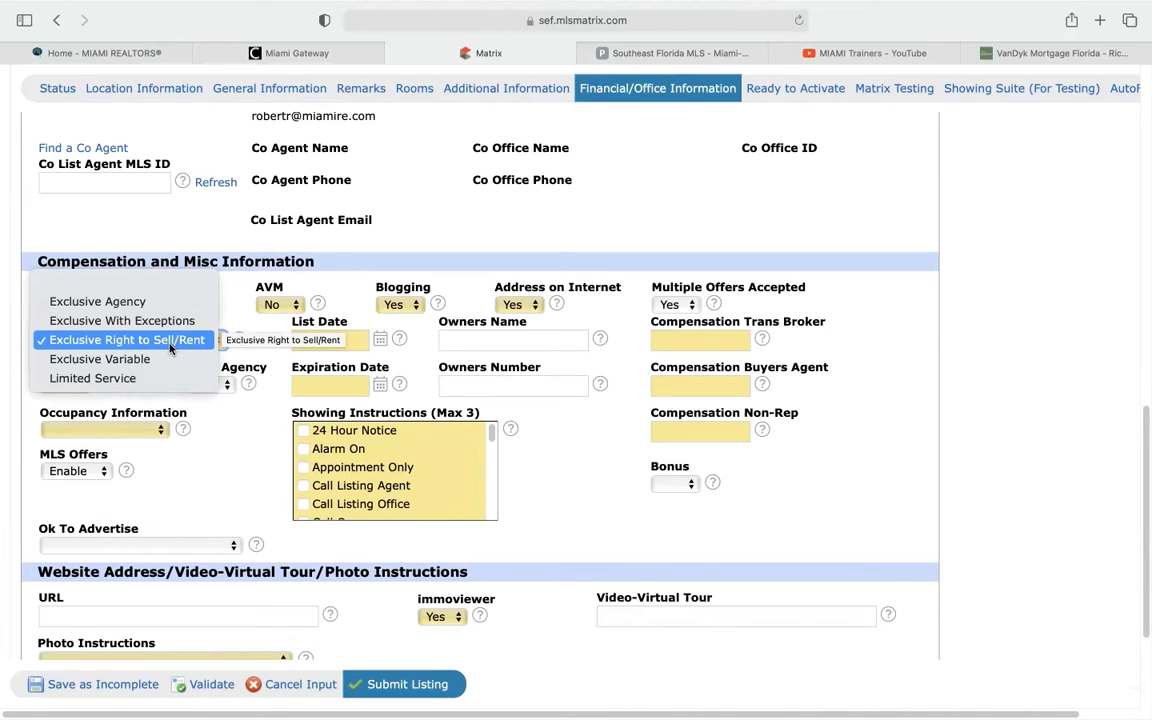
click(171, 341)
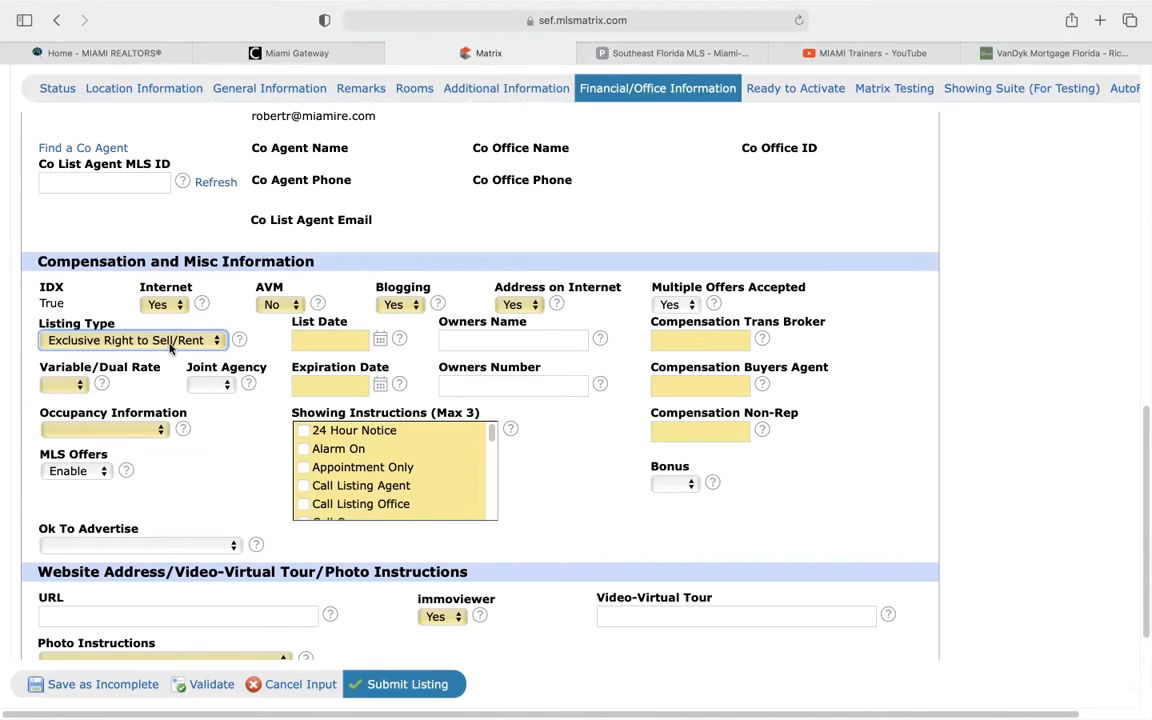
click(171, 341)
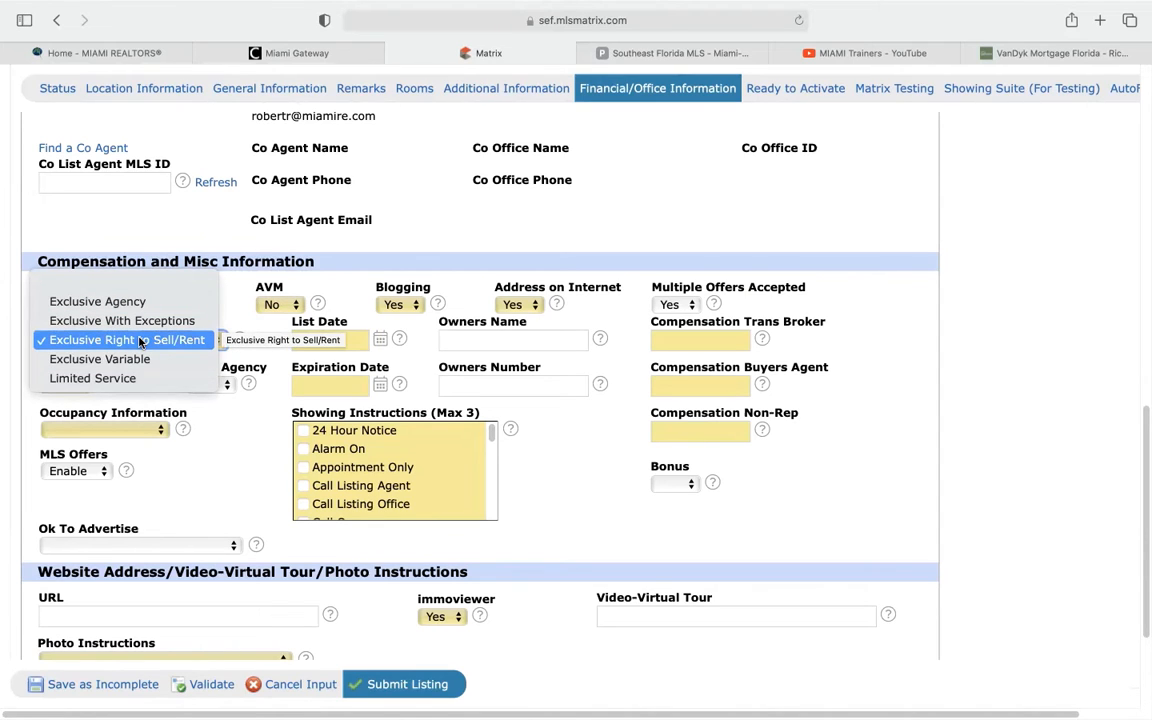
click(140, 342)
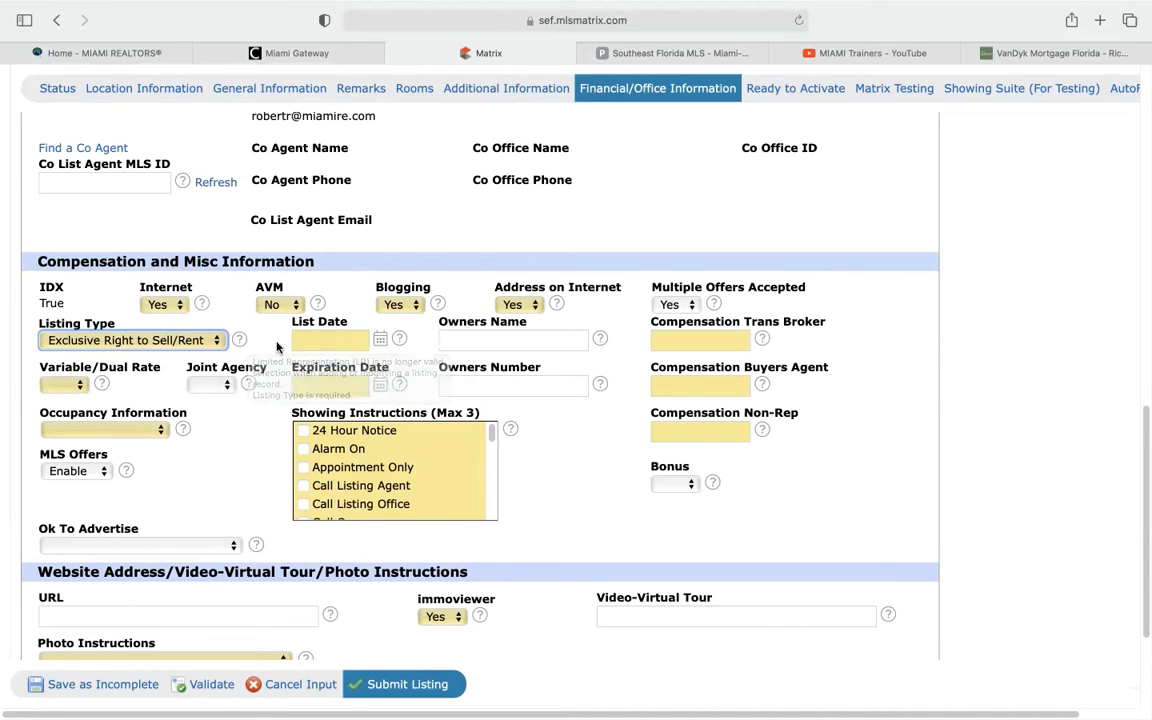
Set the List Date to 01/24/2022 using the calendar
click(381, 341)
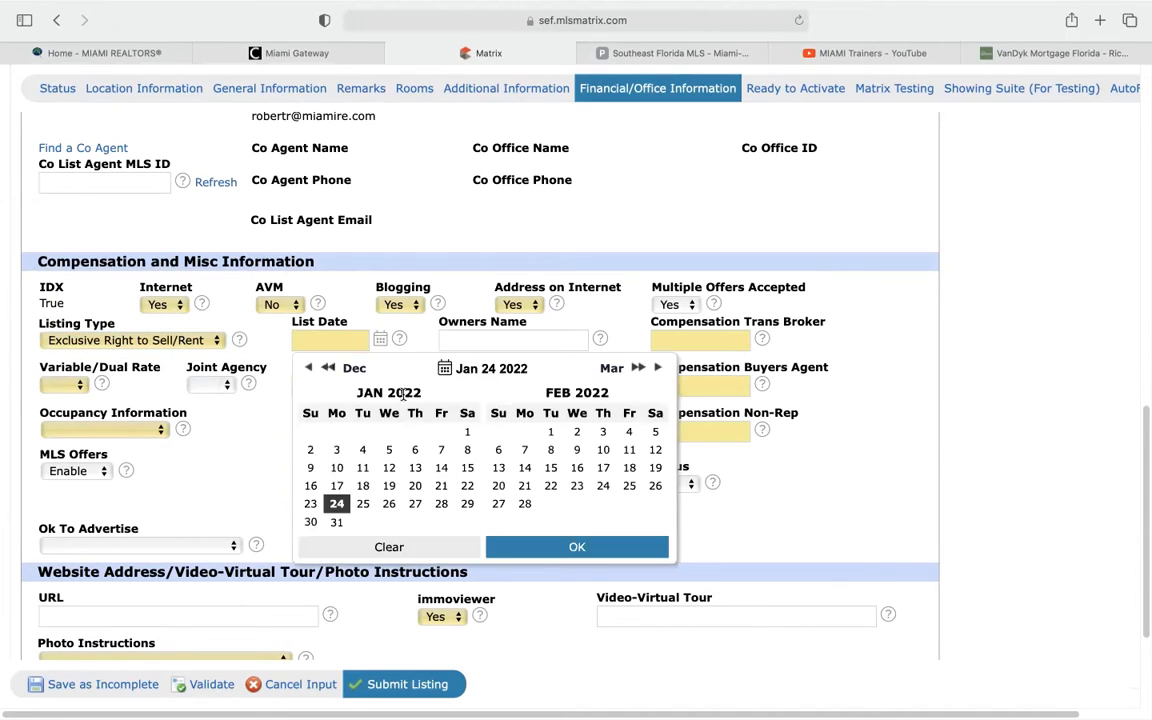
click(337, 505)
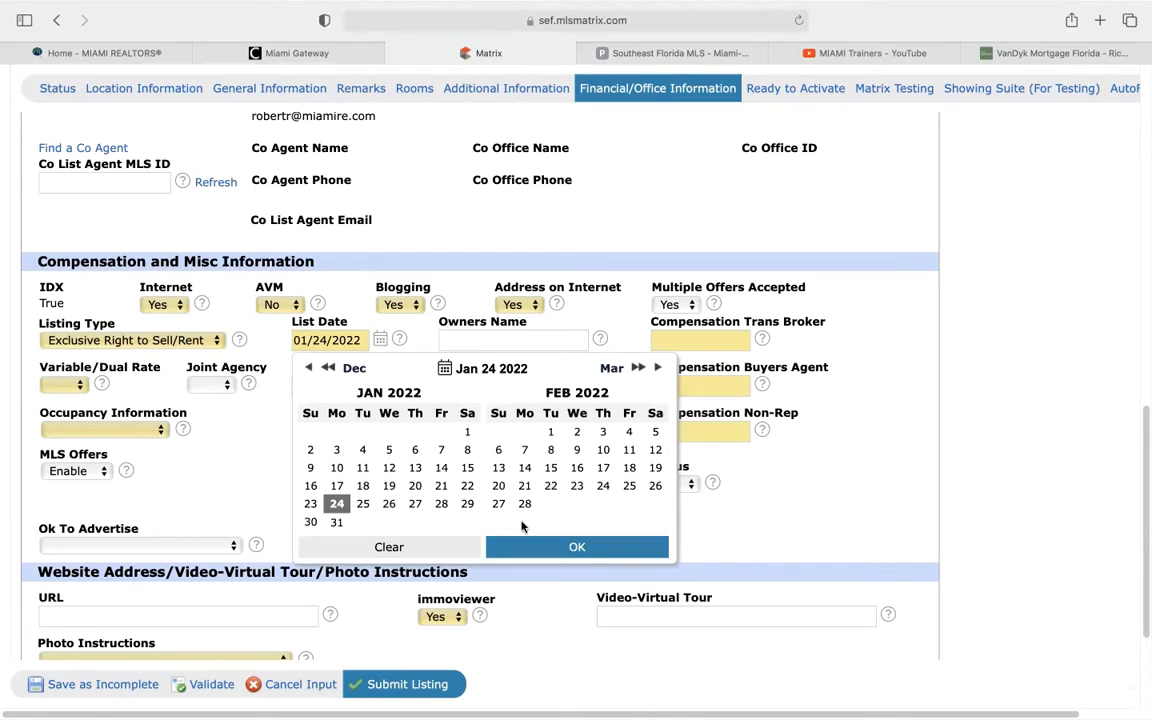
click(565, 547)
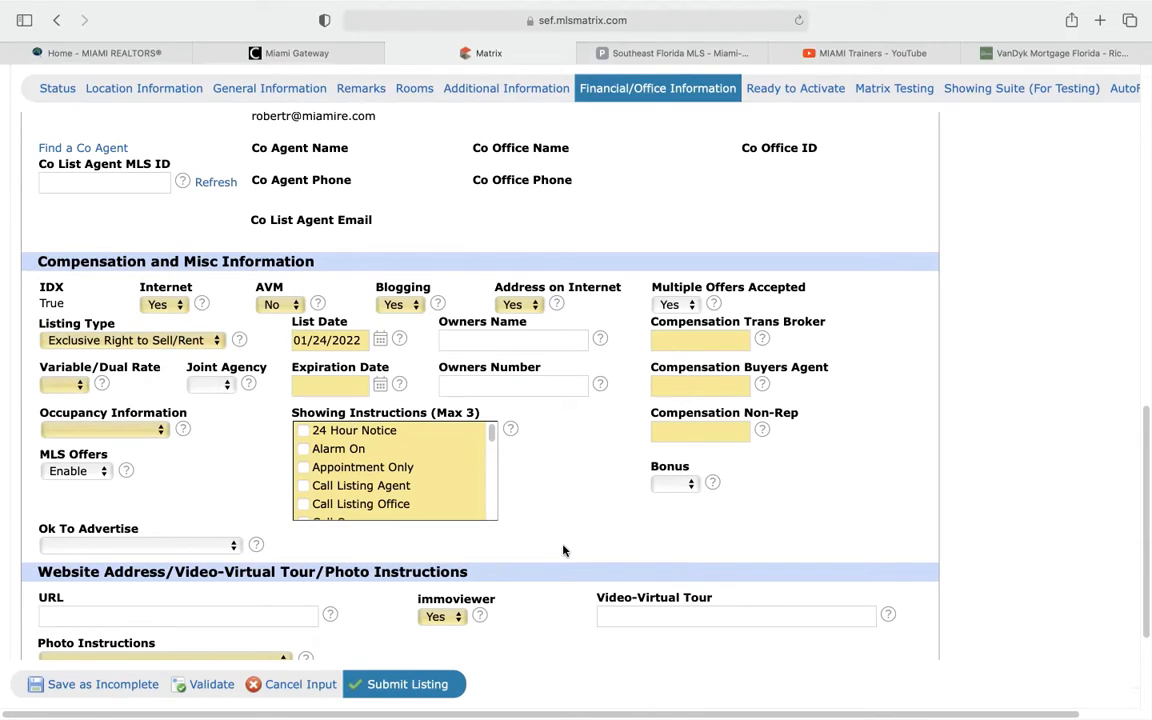
Page the Expiration Date calendar to July 2022 and set it to 07/24/2022
click(380, 388)
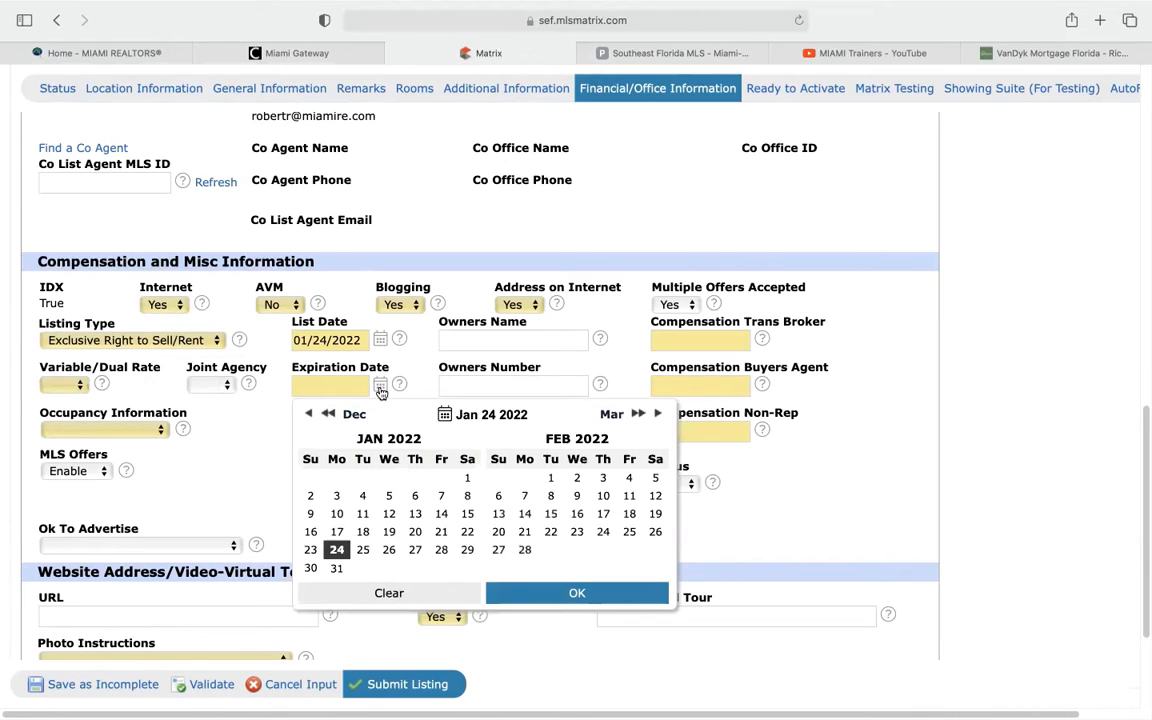
click(657, 415)
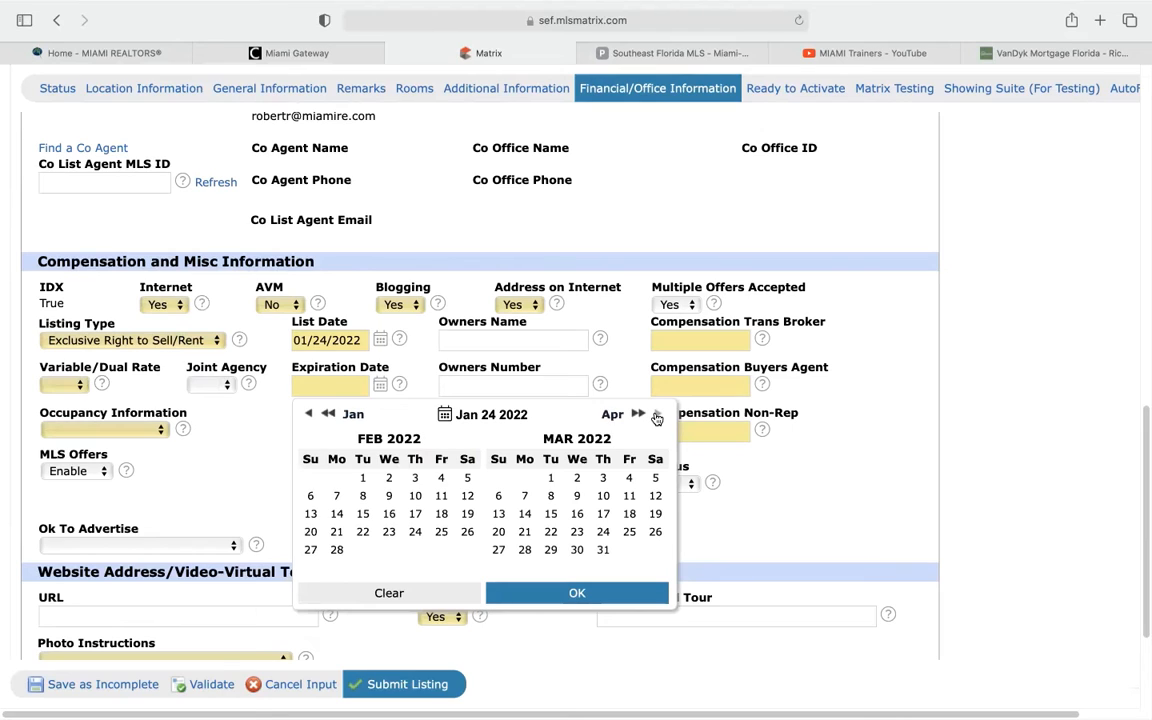
click(657, 415)
click(657, 415)
click(657, 415)
click(657, 415)
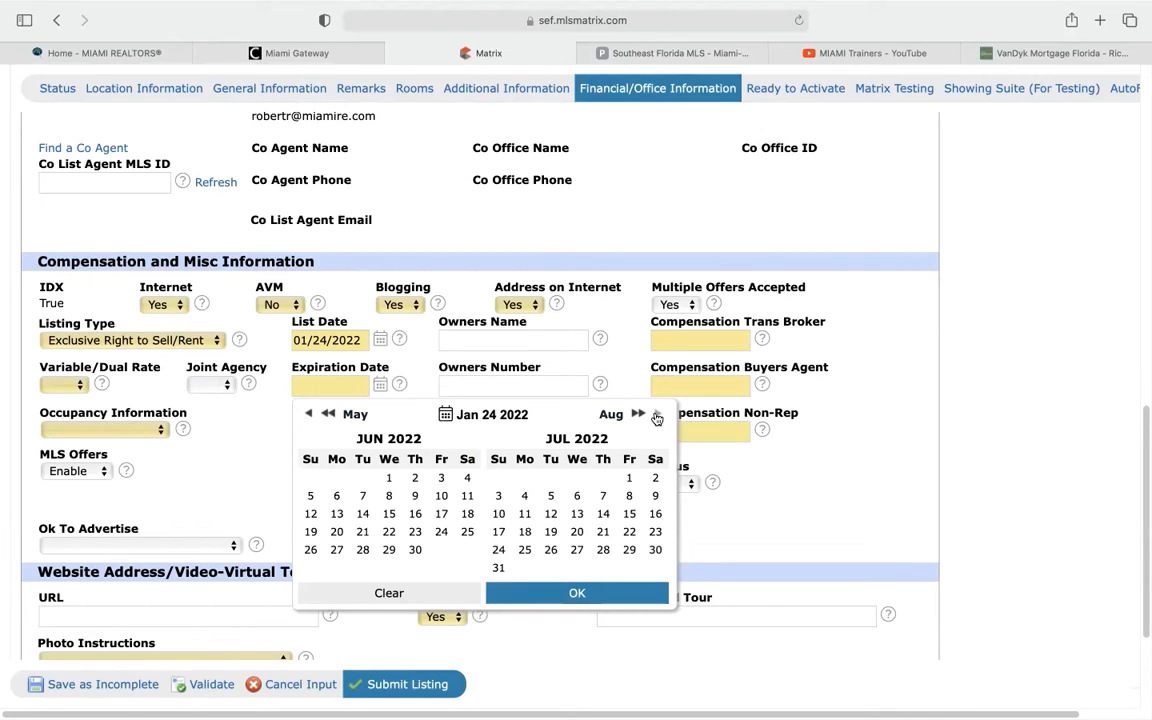
click(657, 415)
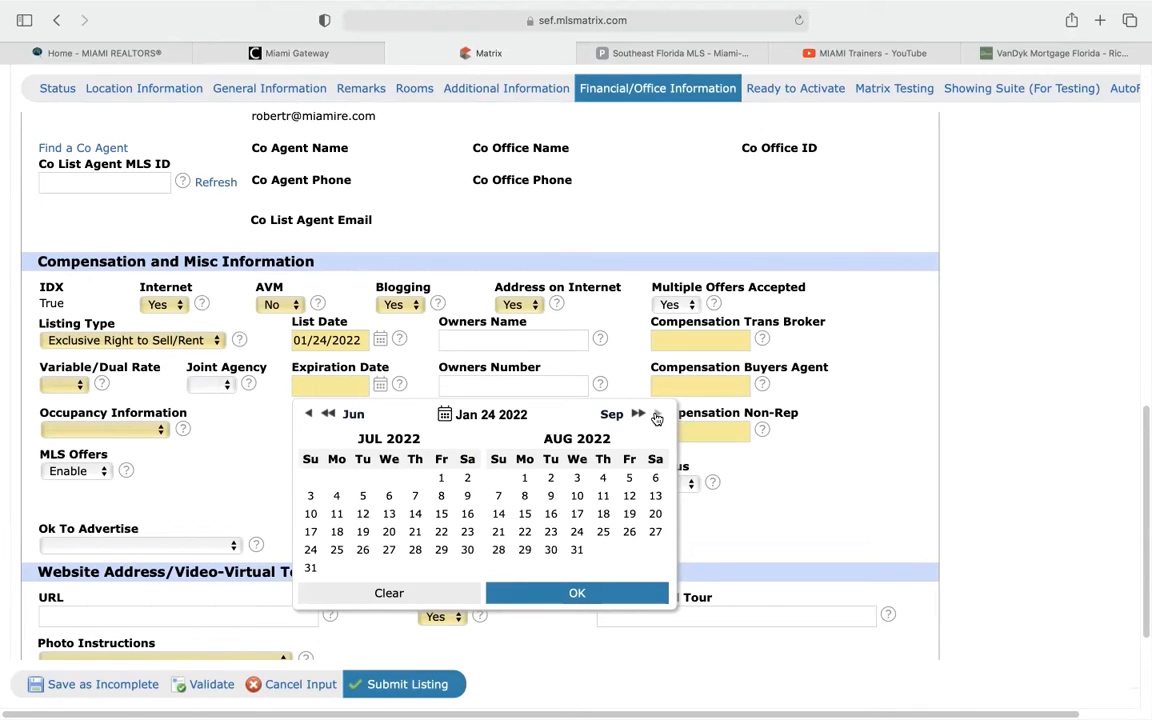
click(310, 416)
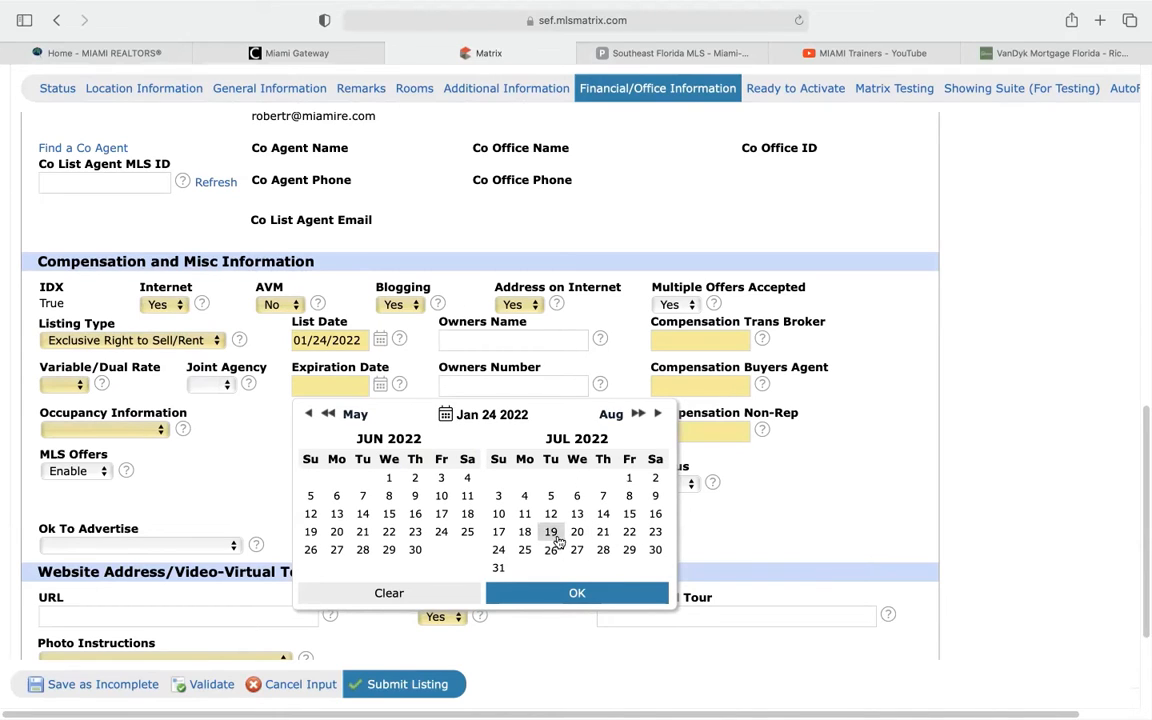
click(498, 549)
click(571, 593)
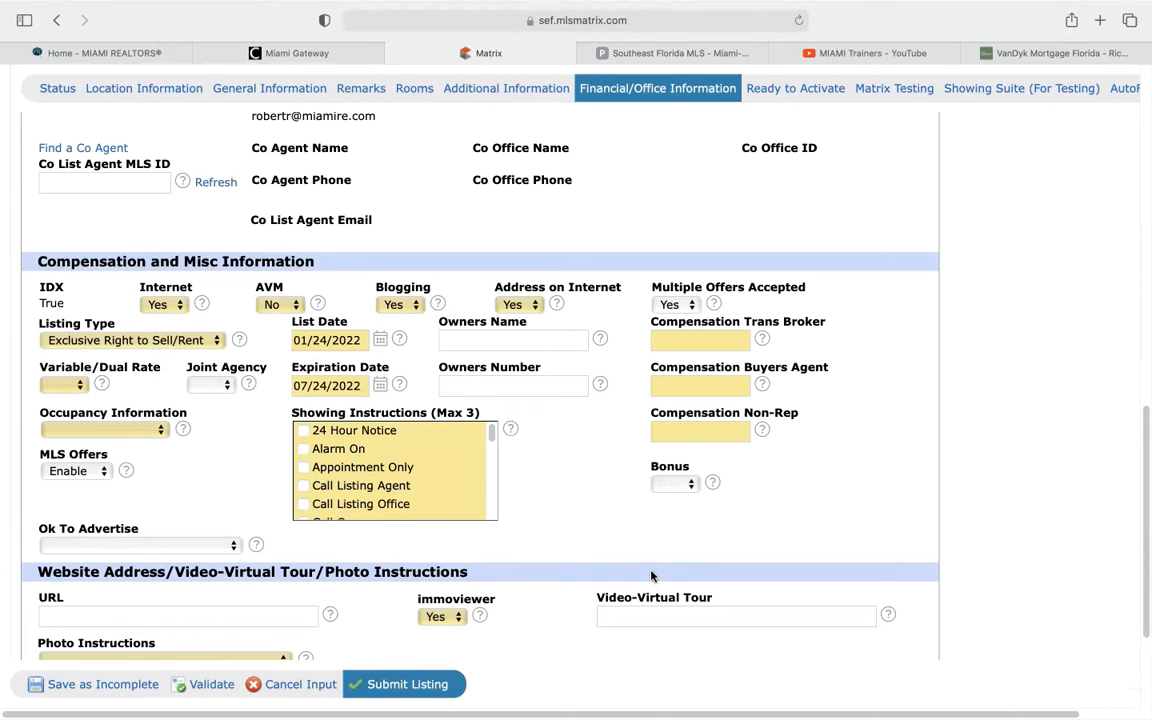
click(517, 342)
Leave owner fields blank, give trans broker and buyer's agent 3% compensation, and view Non-Rep help
click(531, 387)
click(590, 466)
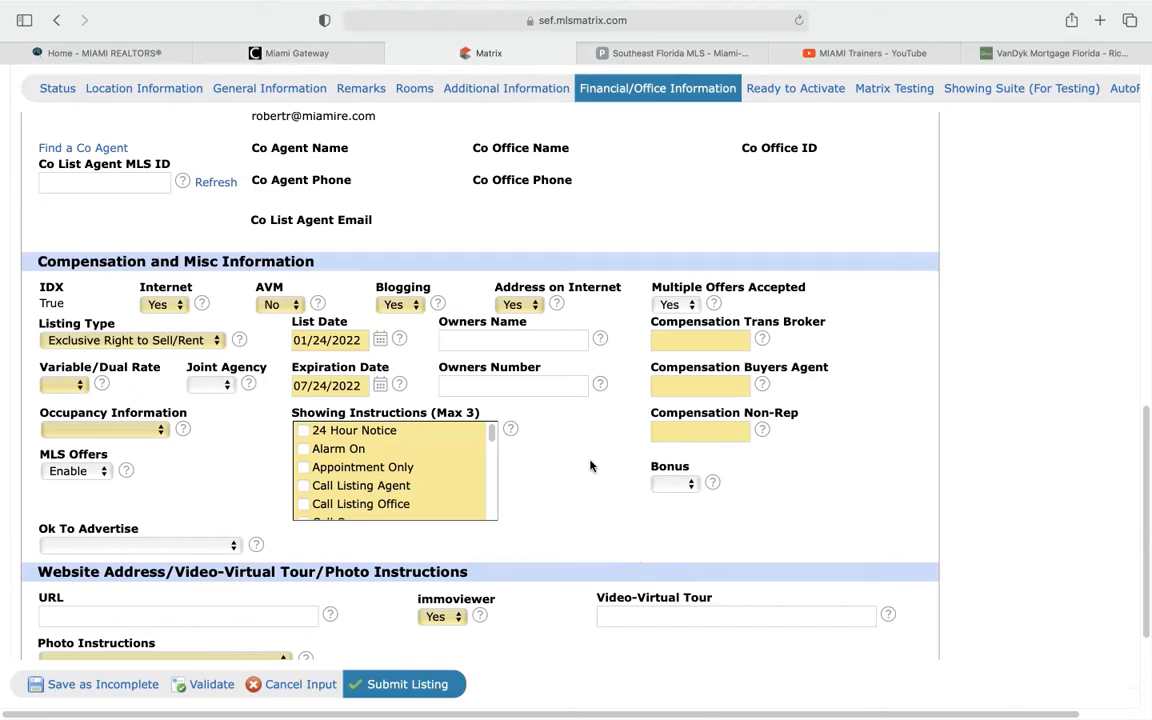
click(685, 346)
text(3%)
click(689, 388)
text(3%)
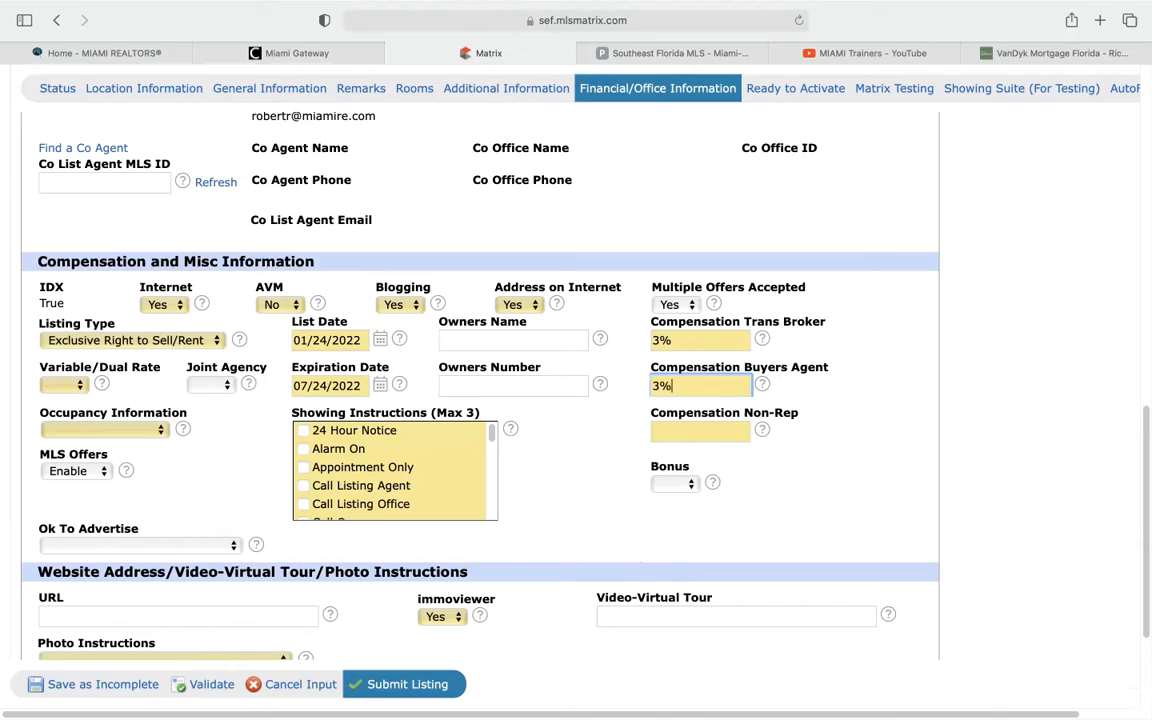
click(695, 432)
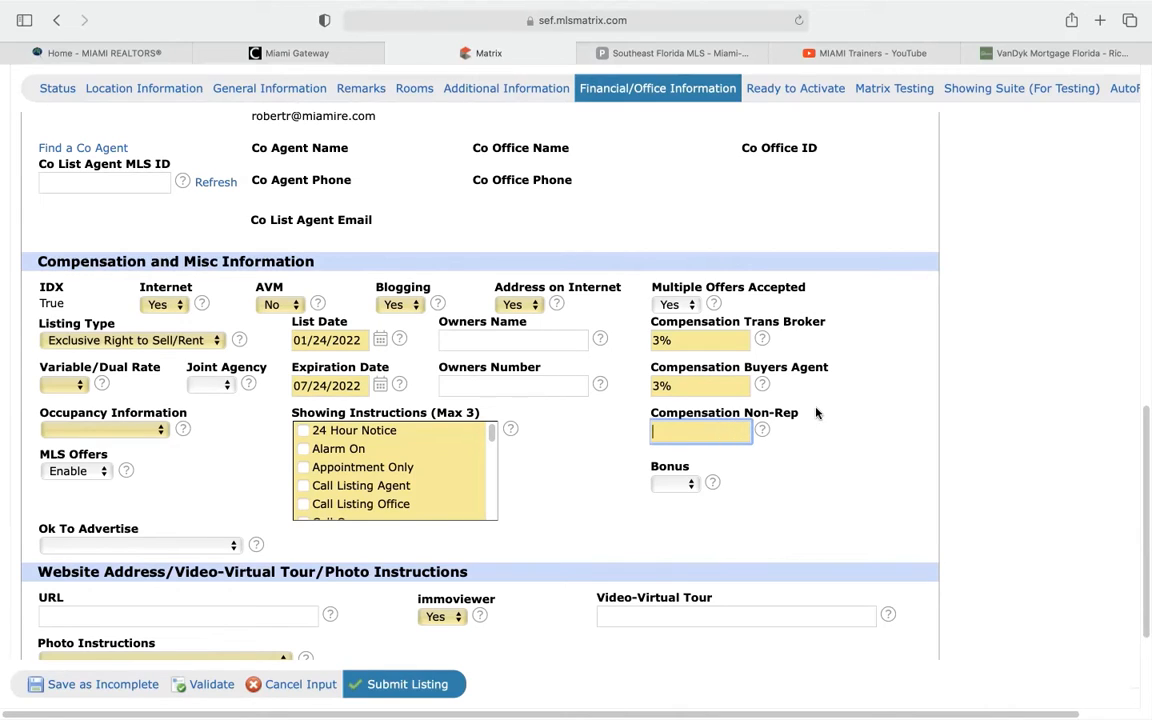
click(762, 428)
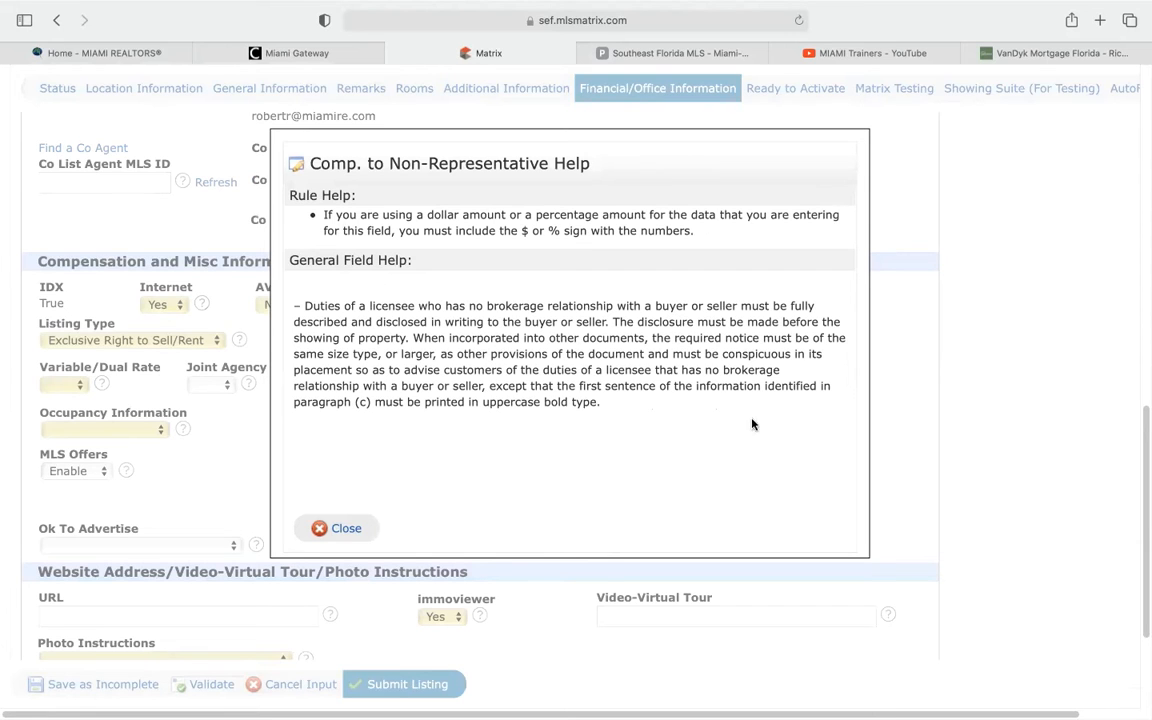
Close the Comp. to Non-Representative Help dialog
click(337, 528)
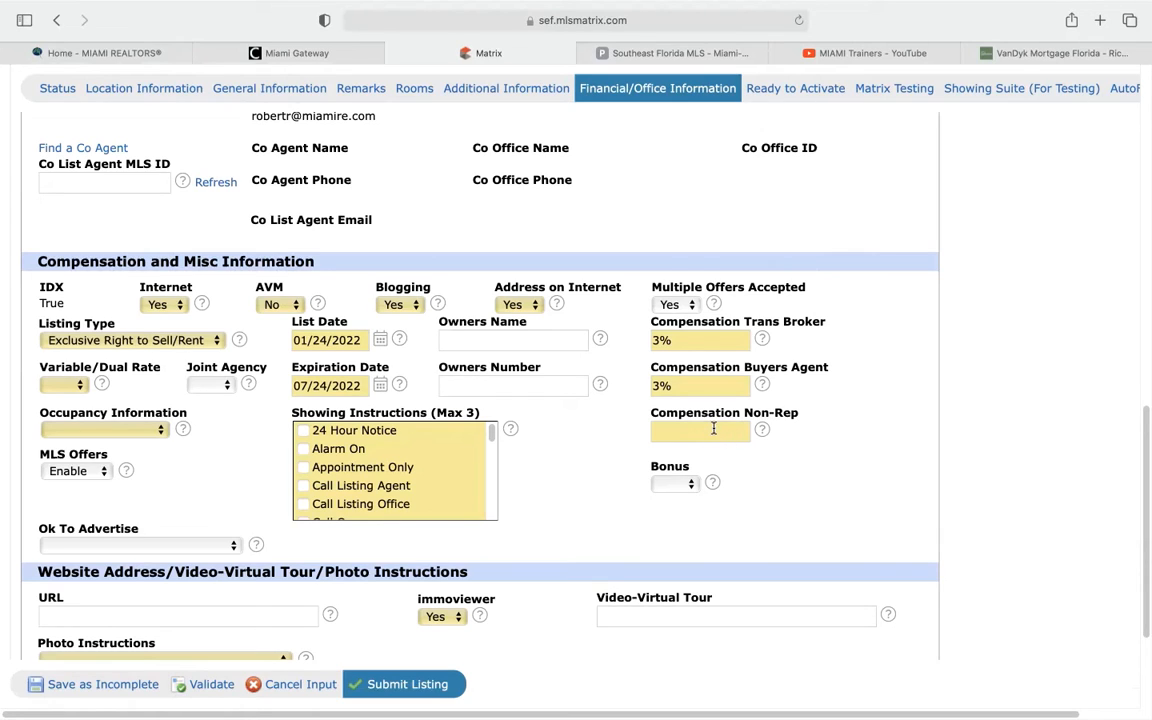
Choose No in the Variable/Dual Rate dropdown and keep it after rechecking
click(78, 385)
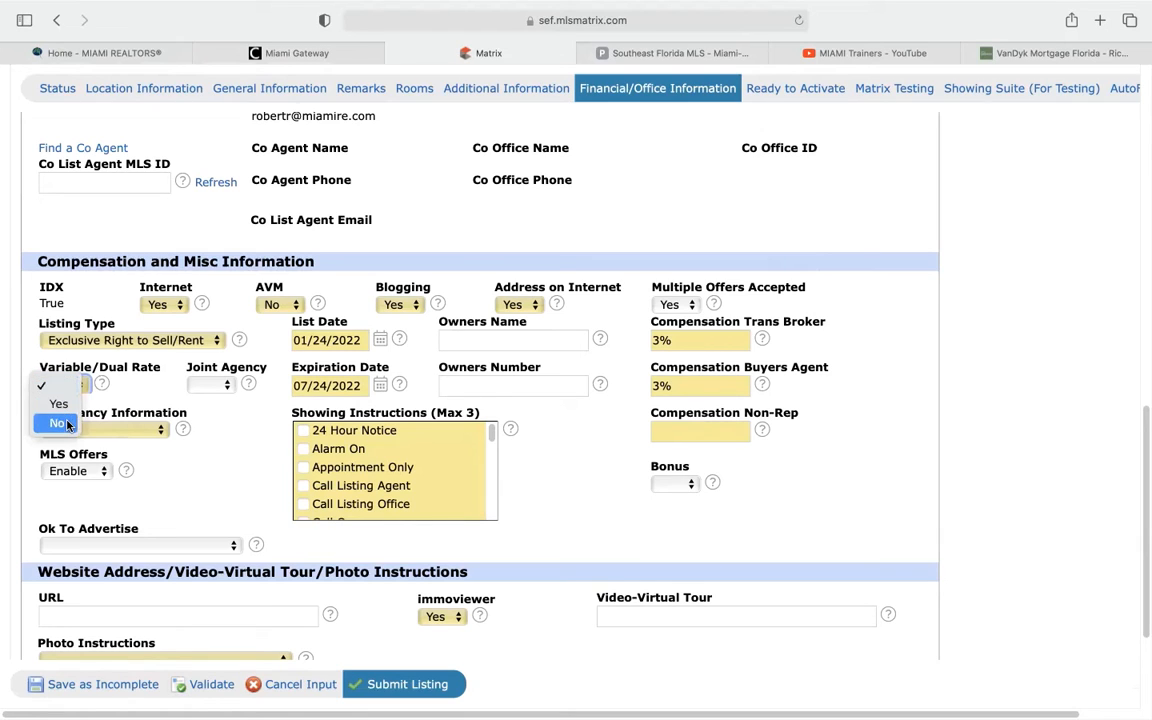
click(67, 424)
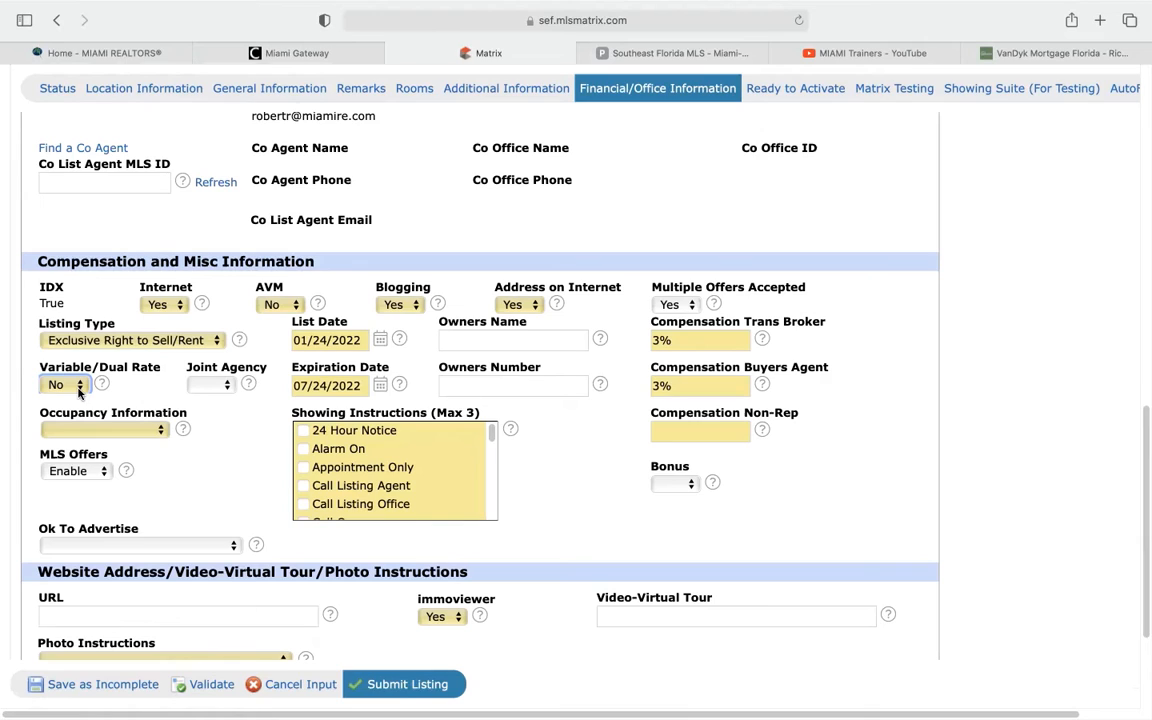
click(79, 390)
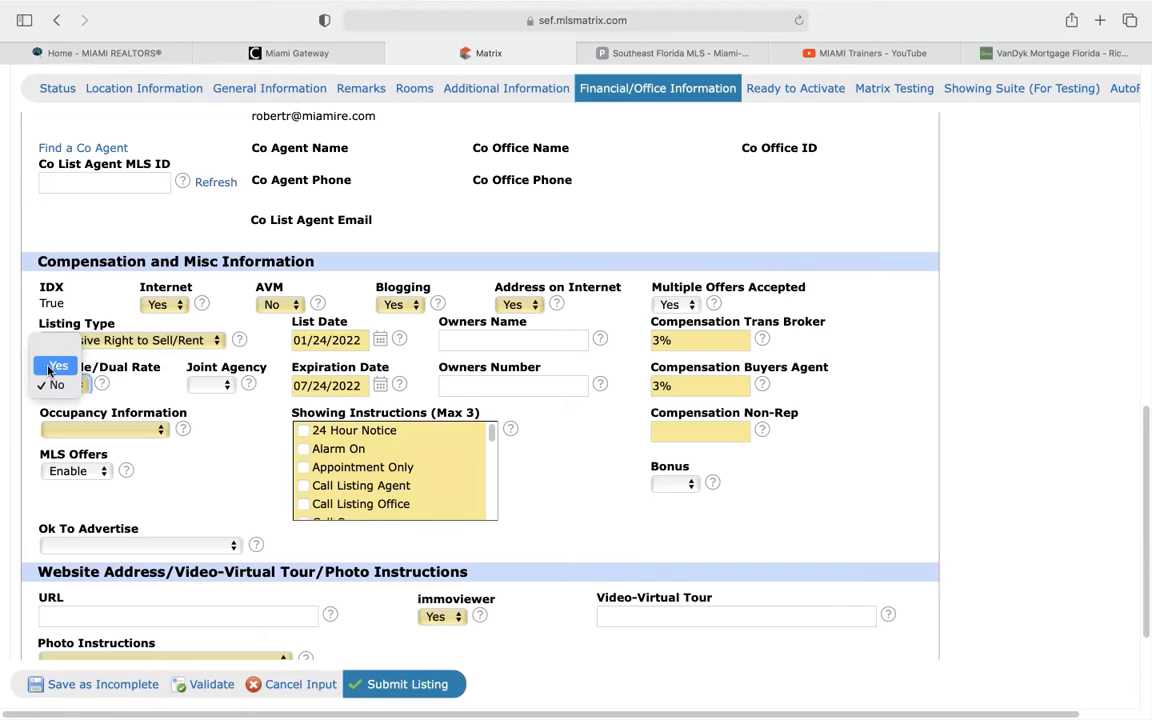
click(122, 369)
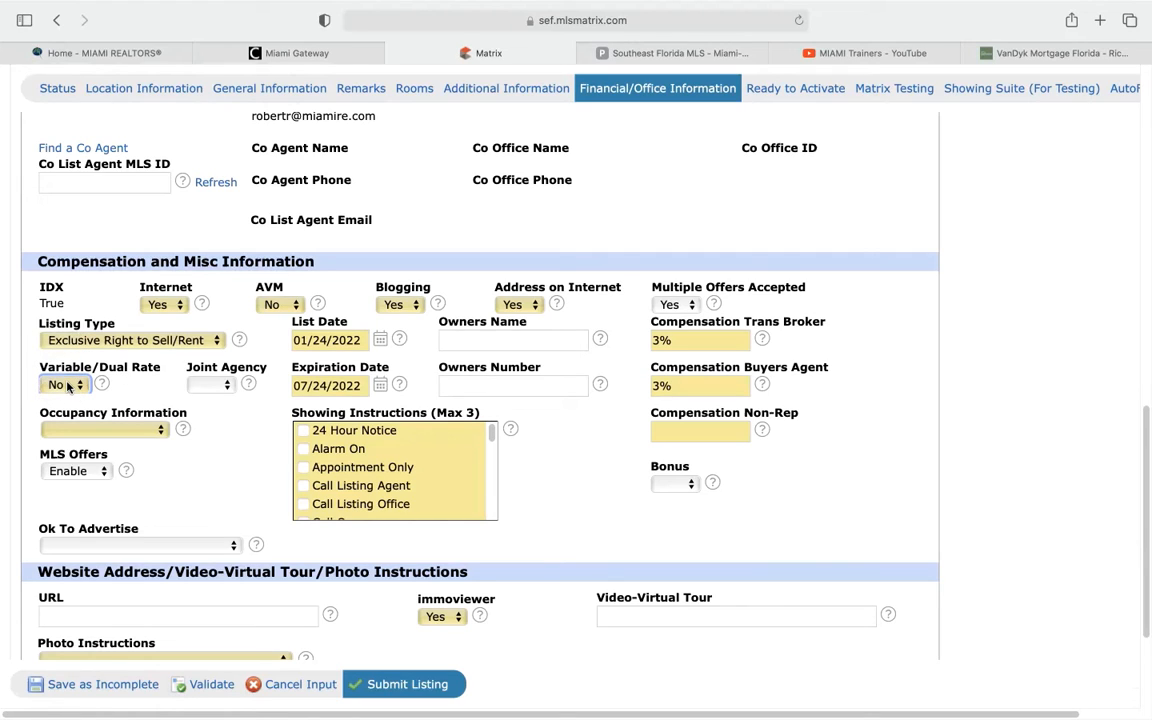
Set occupancy to Owner Occupied and tick 24 Hour Notice and Appointment Only showing instructions
click(161, 429)
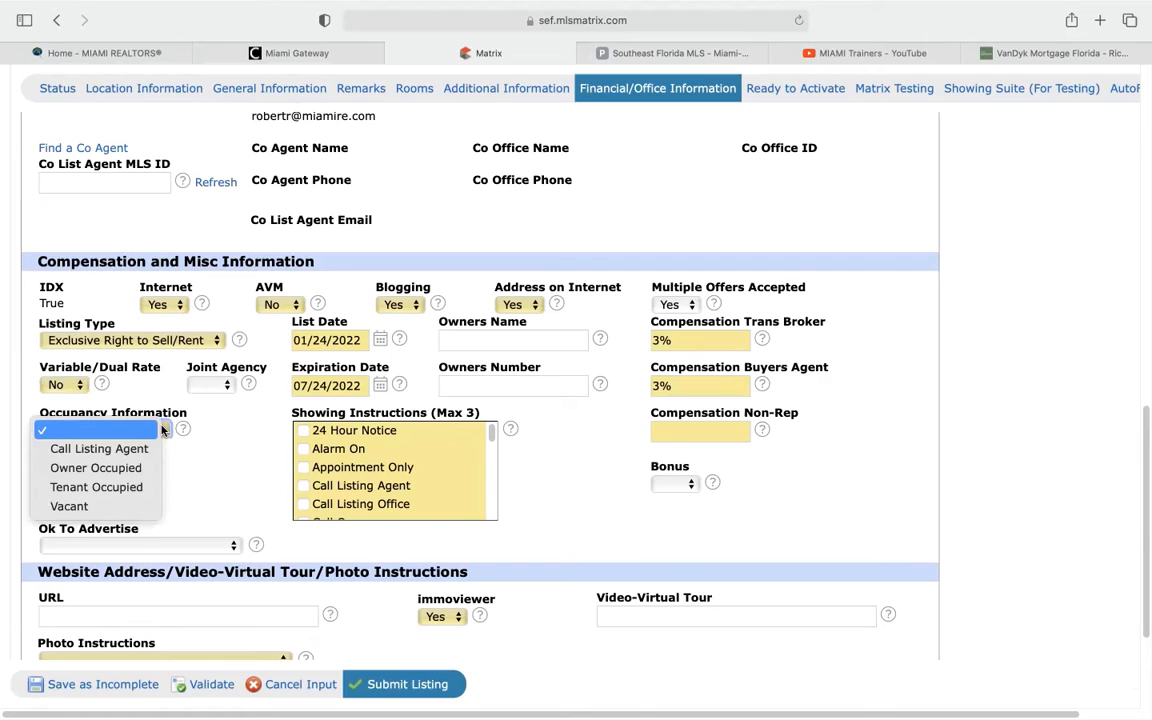
click(127, 470)
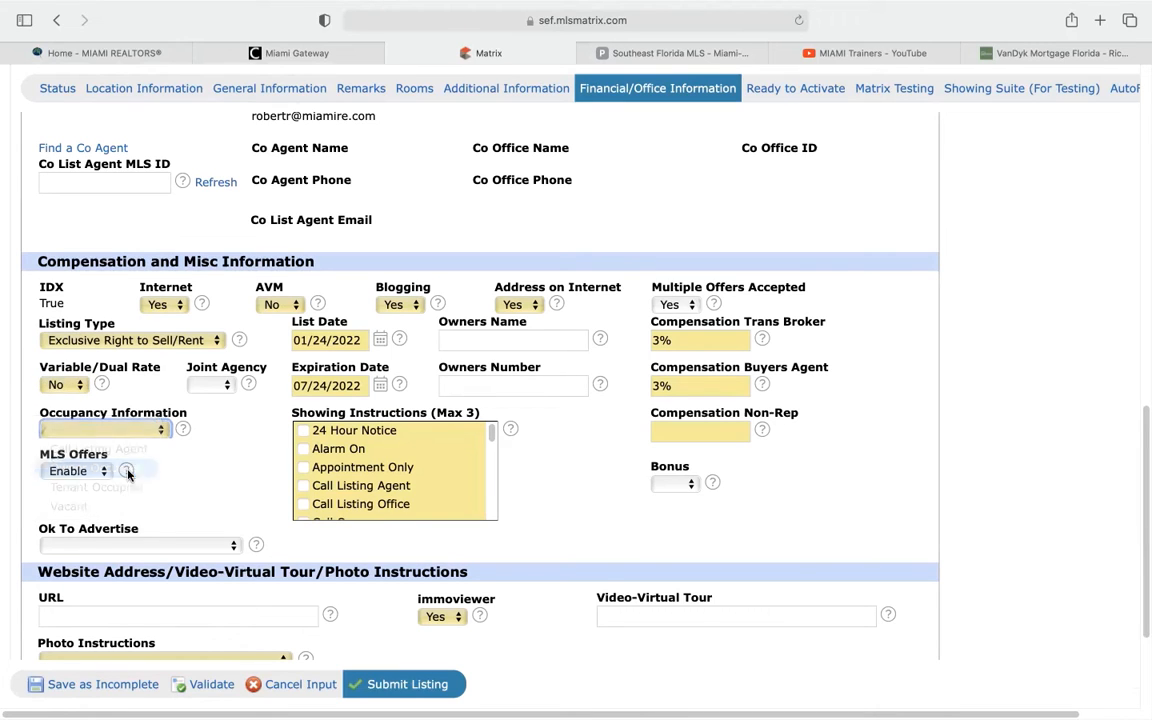
scroll(226, 474, down, 3)
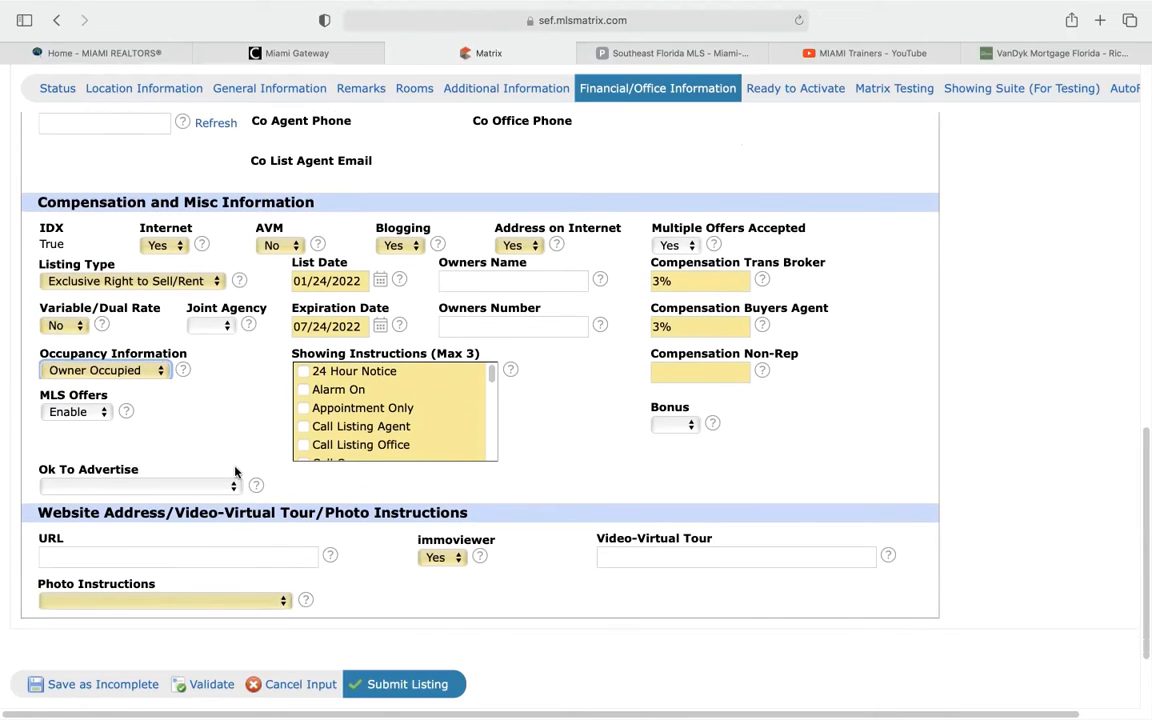
click(304, 362)
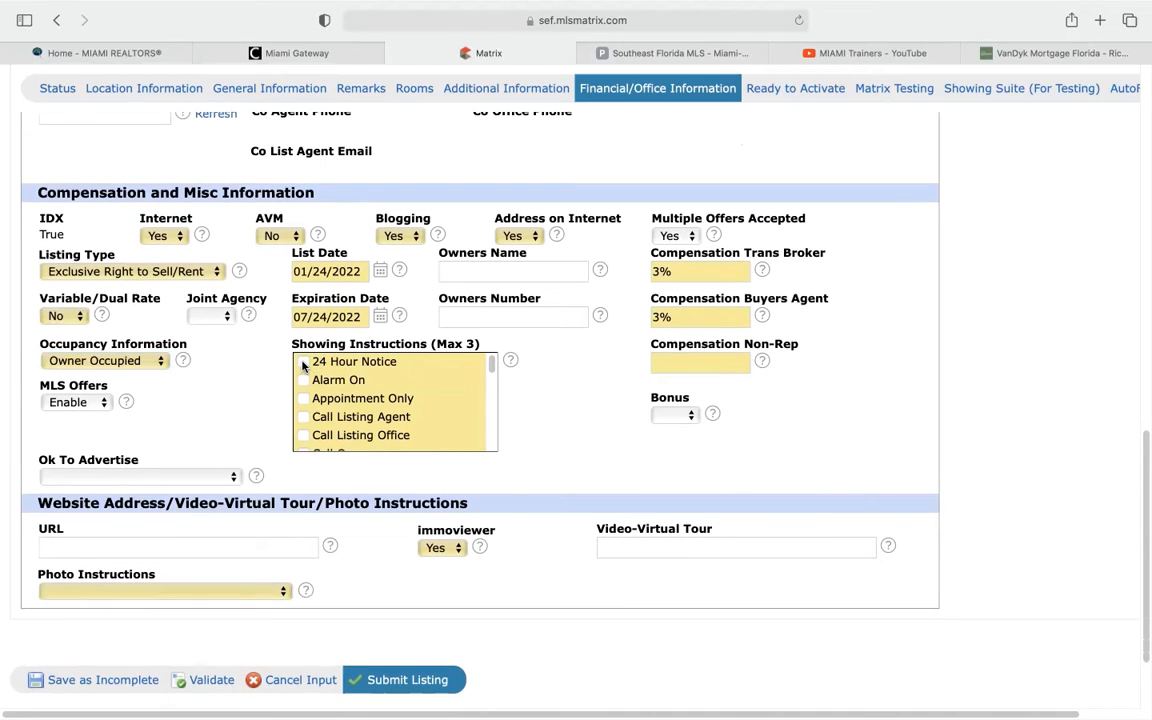
click(301, 399)
scroll(262, 404, down, 5)
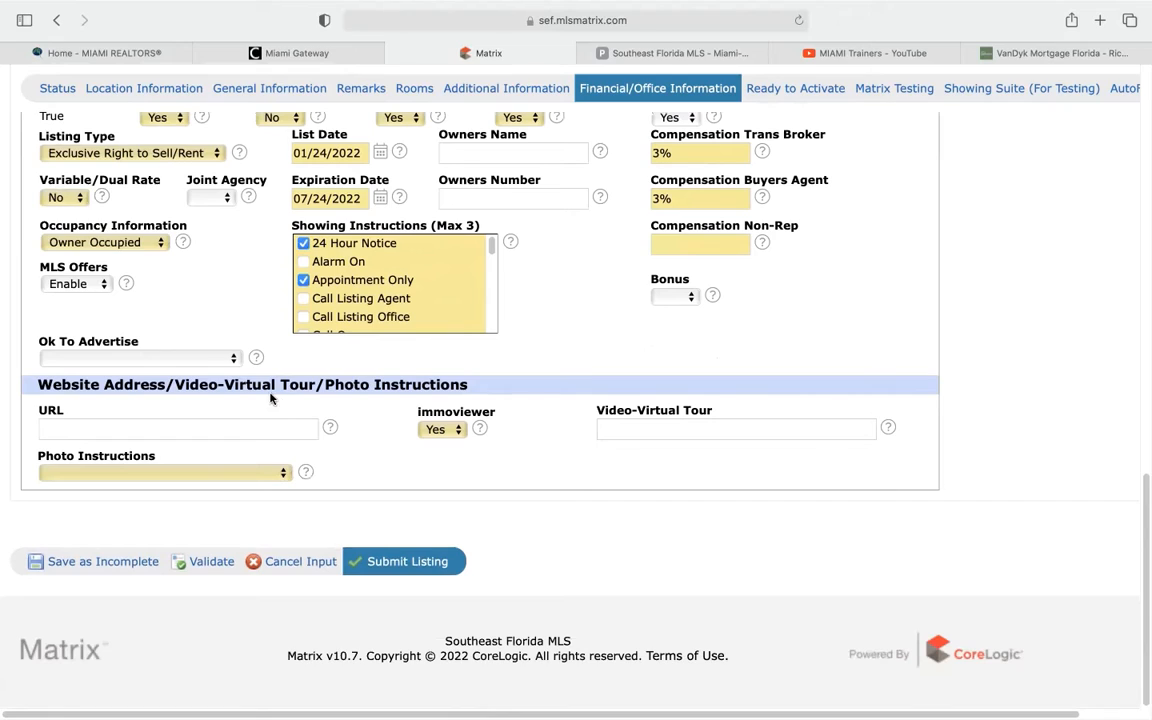
click(235, 358)
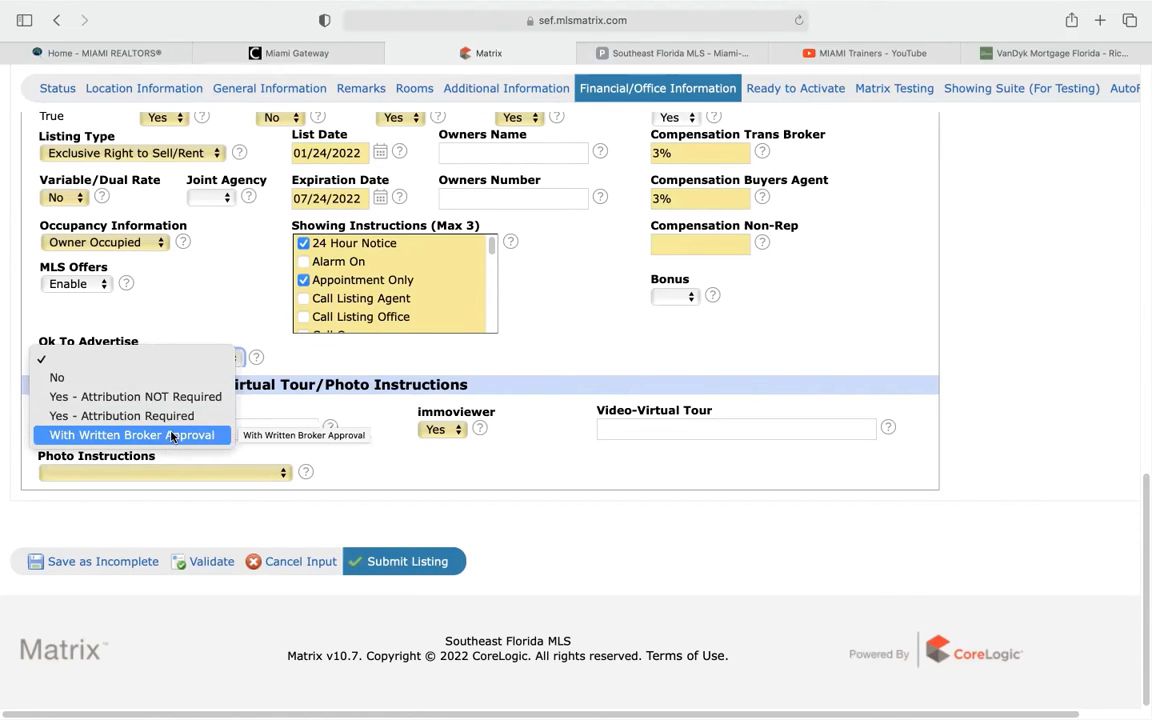
Set Ok To Advertise to With Written Broker Approval, keeping immoviewer Yes and MLS Offers Enable
click(162, 435)
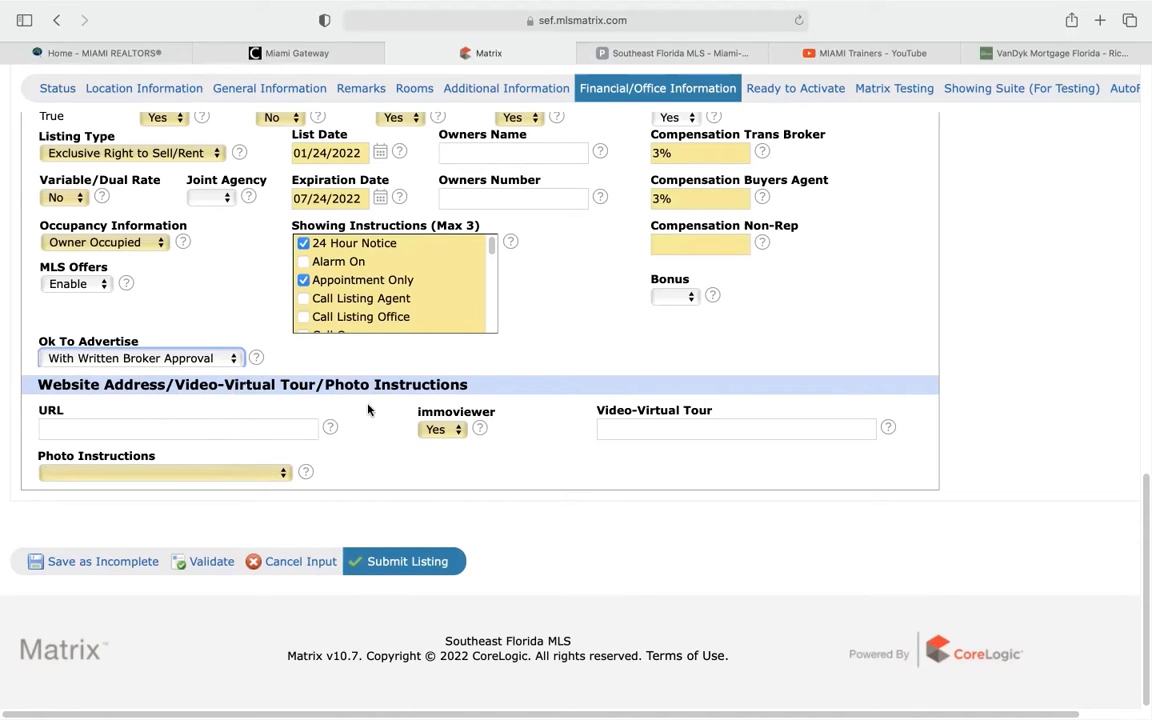
click(457, 431)
click(440, 432)
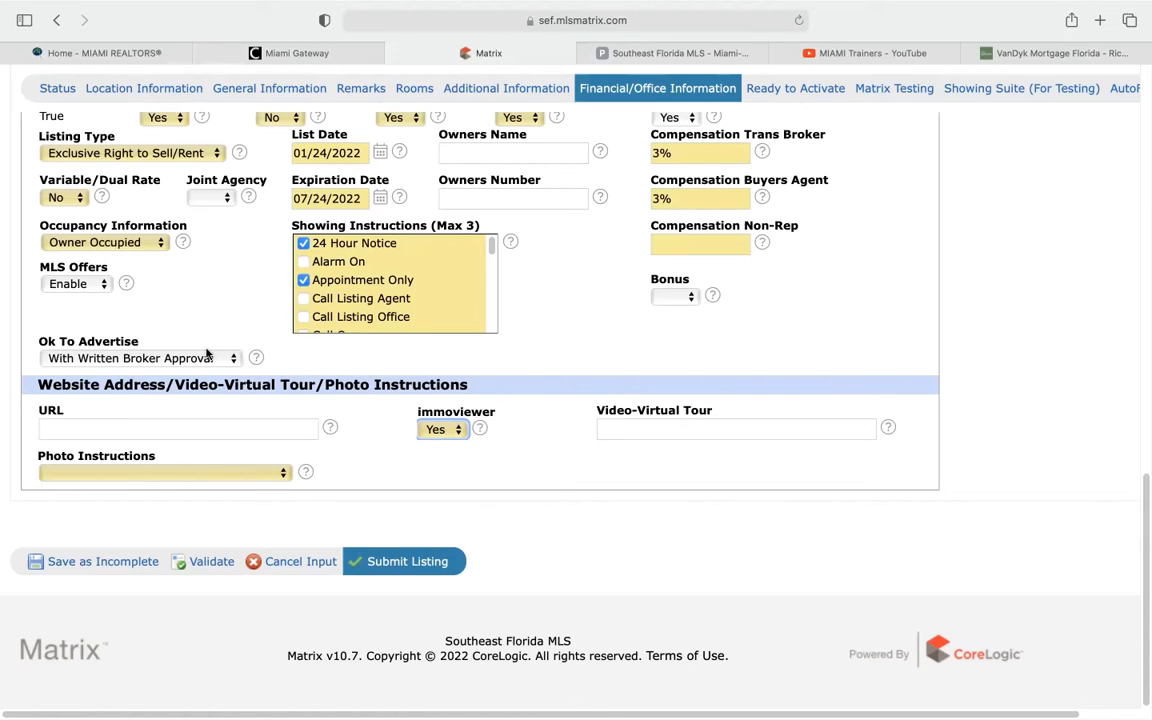
click(104, 284)
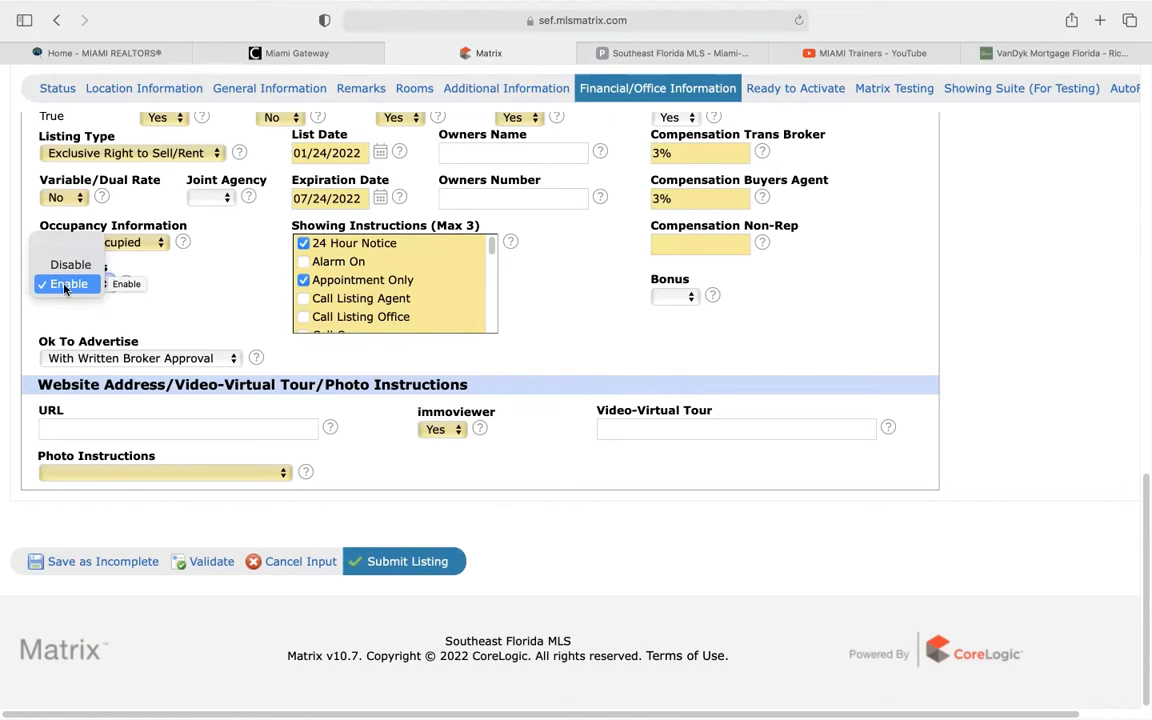
click(66, 285)
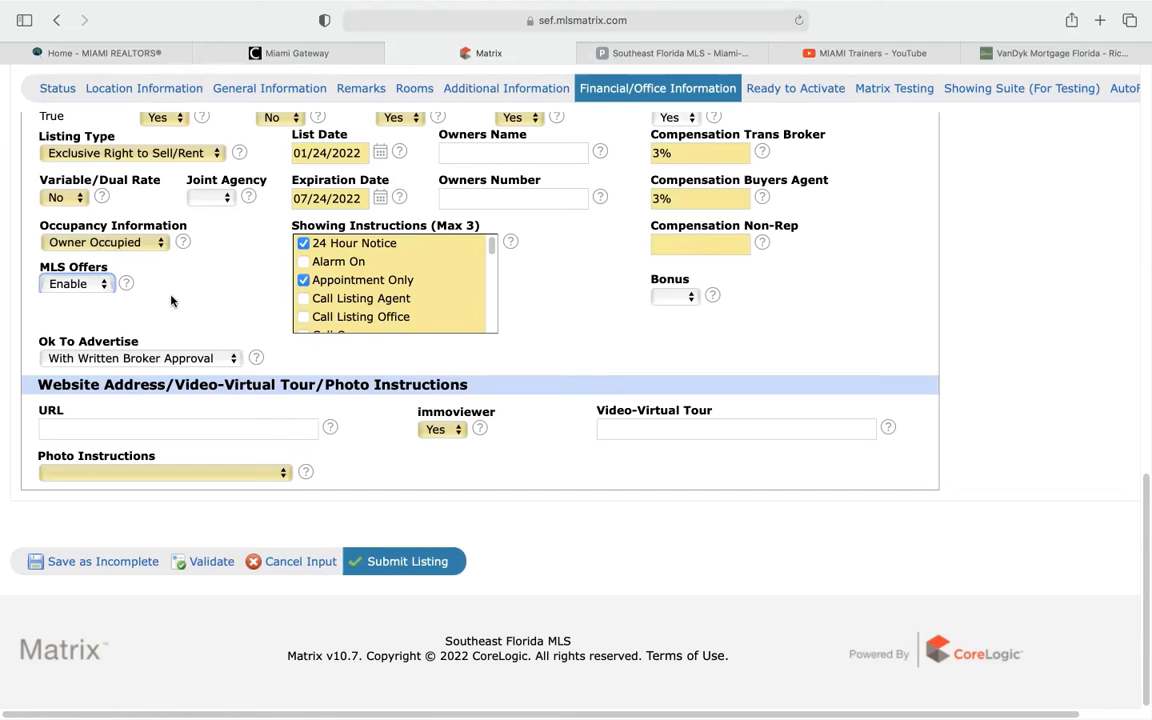
click(90, 284)
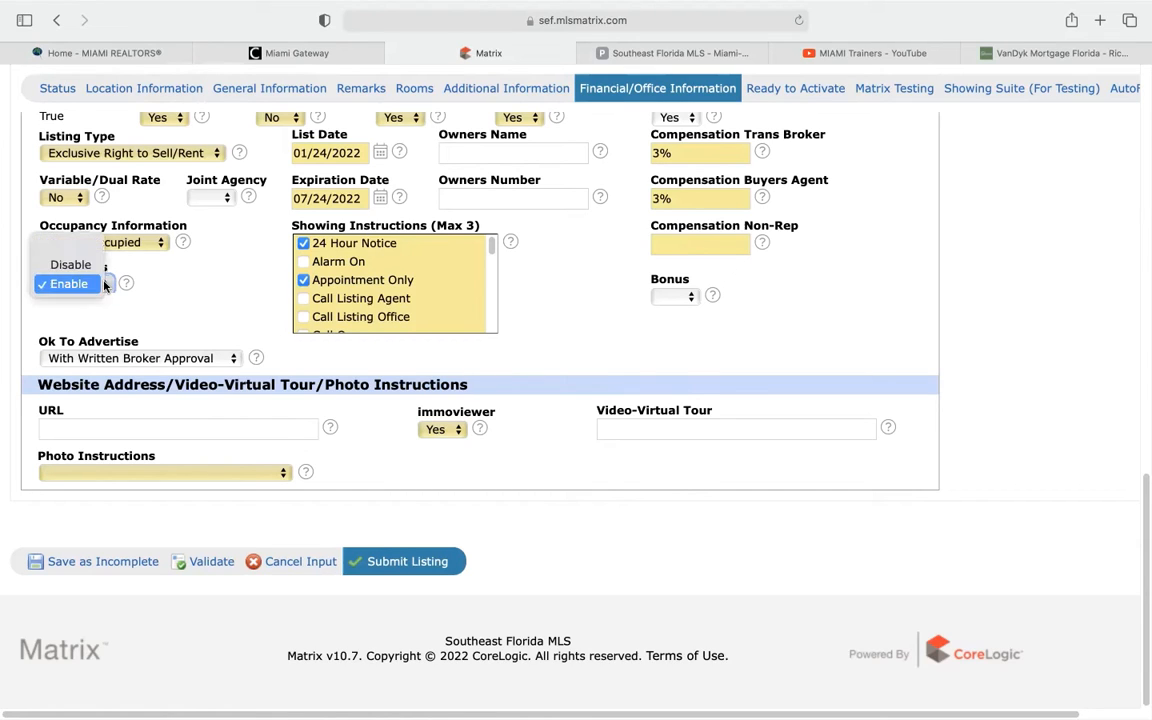
click(171, 303)
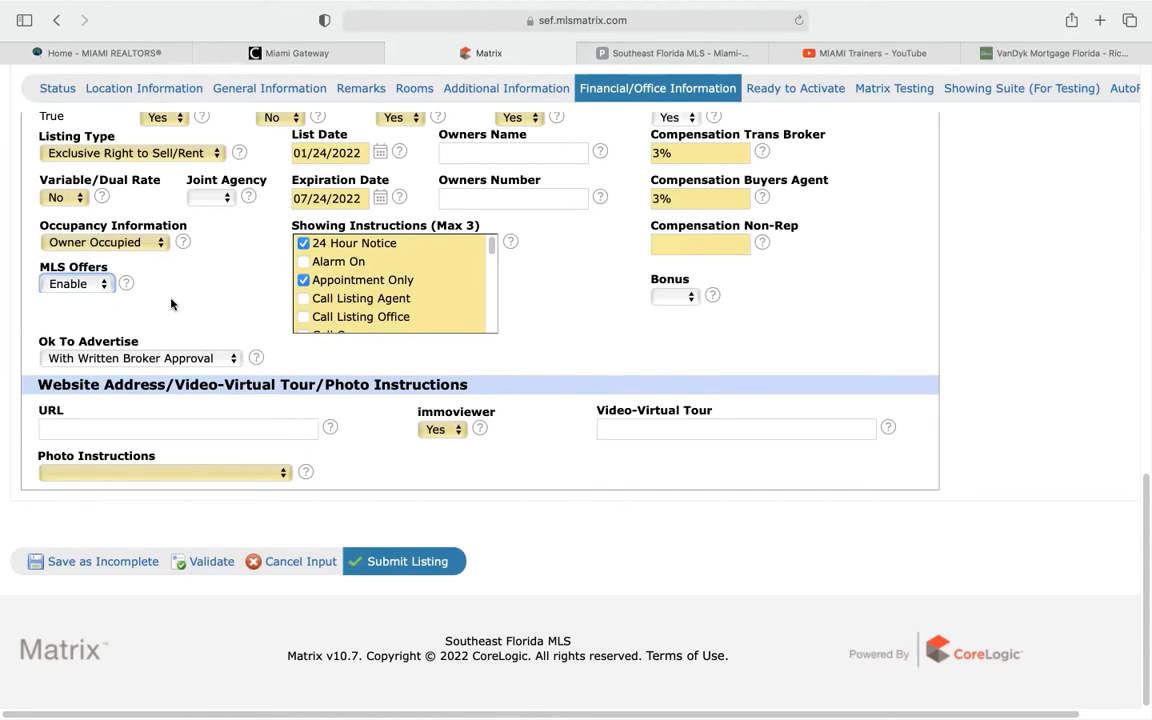
Set Photo Instructions to 'Realtor to Upload Images 1-99' and validate the listing form
click(264, 473)
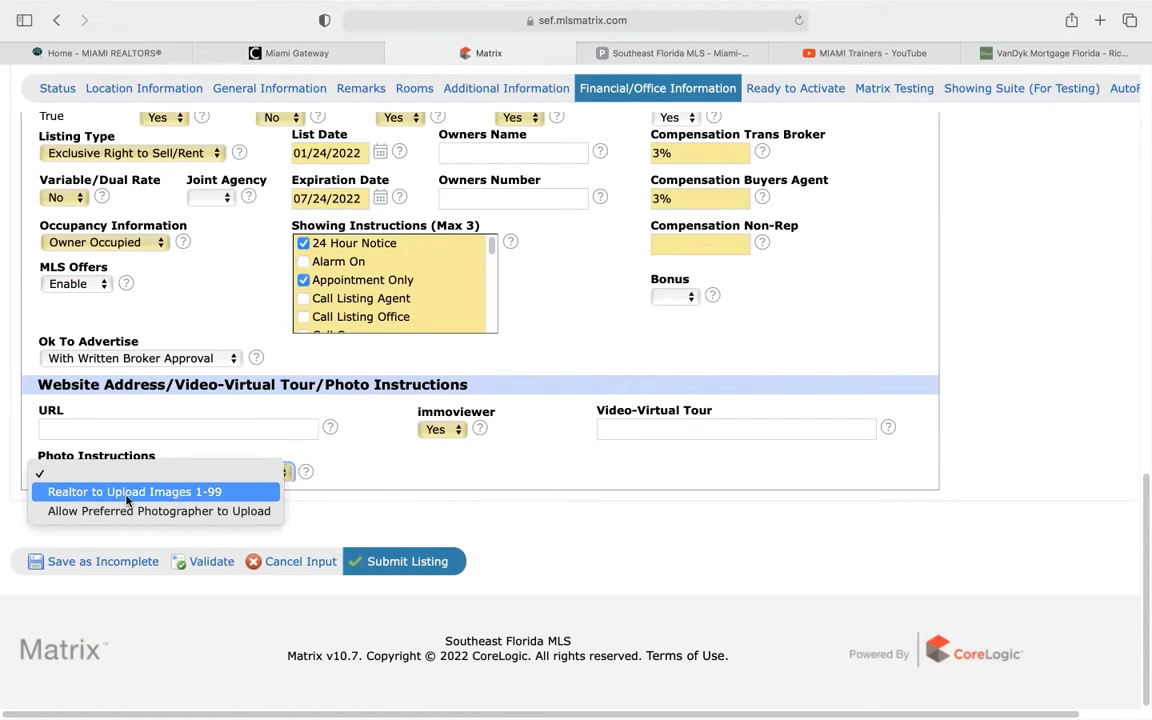
click(181, 493)
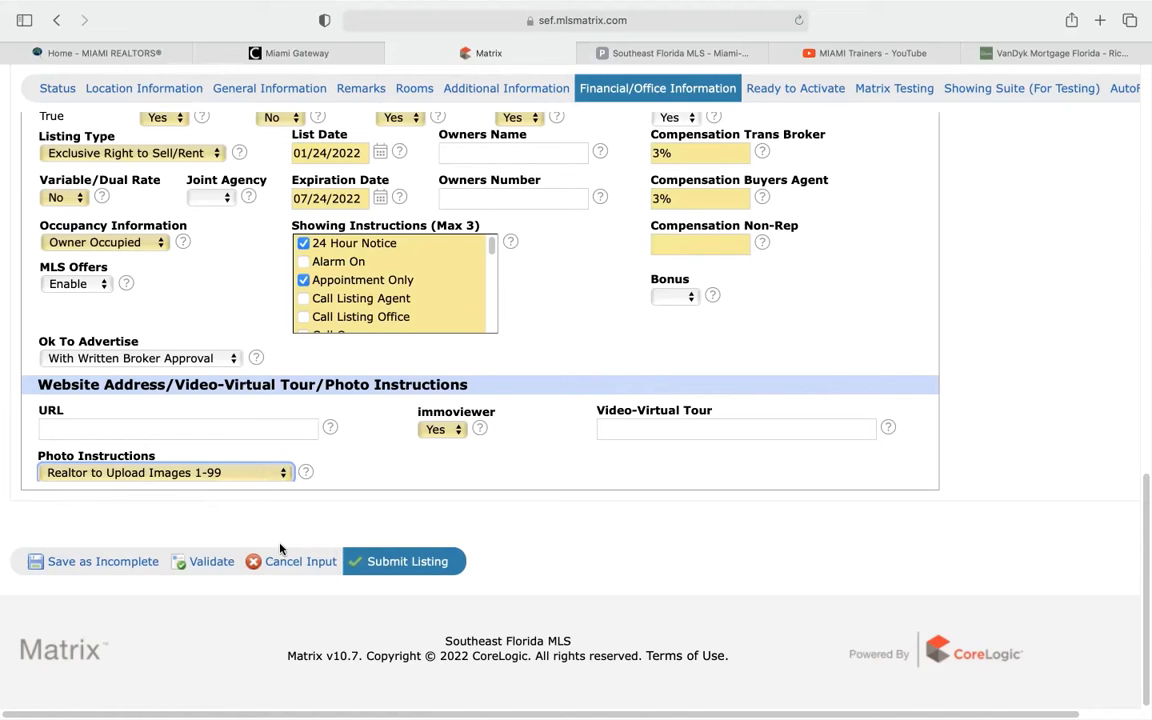
click(201, 563)
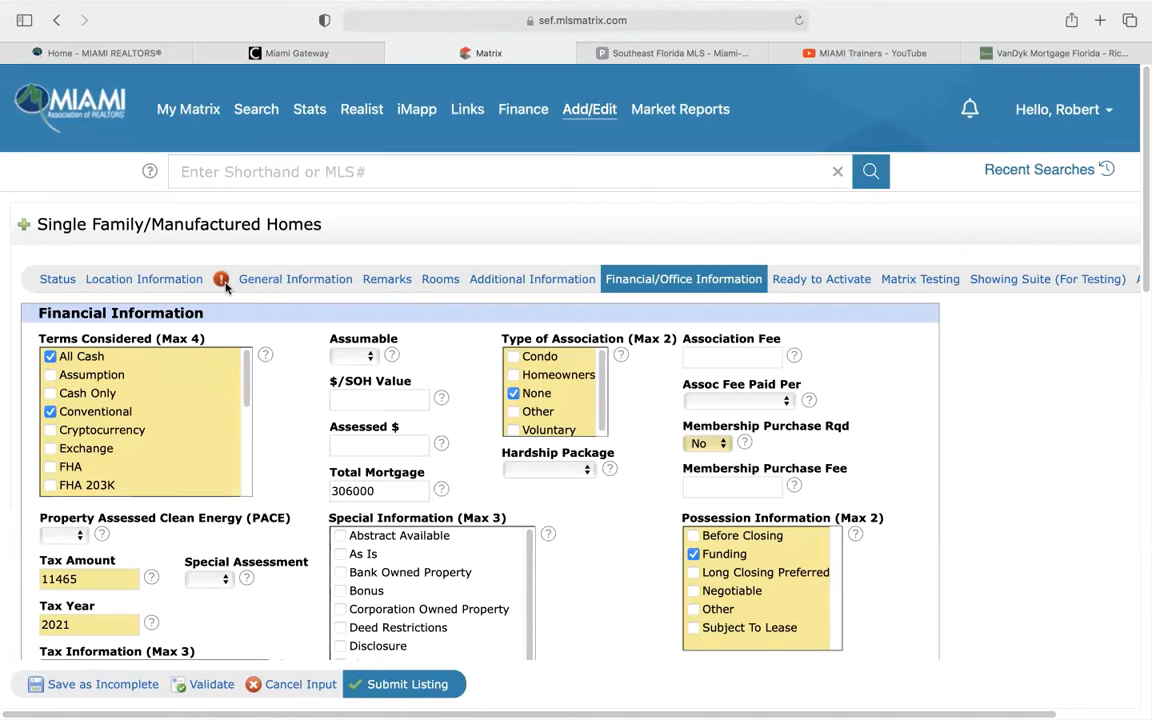
Enter 0 in the Carport Spaces field of the flagged General Information section
click(282, 285)
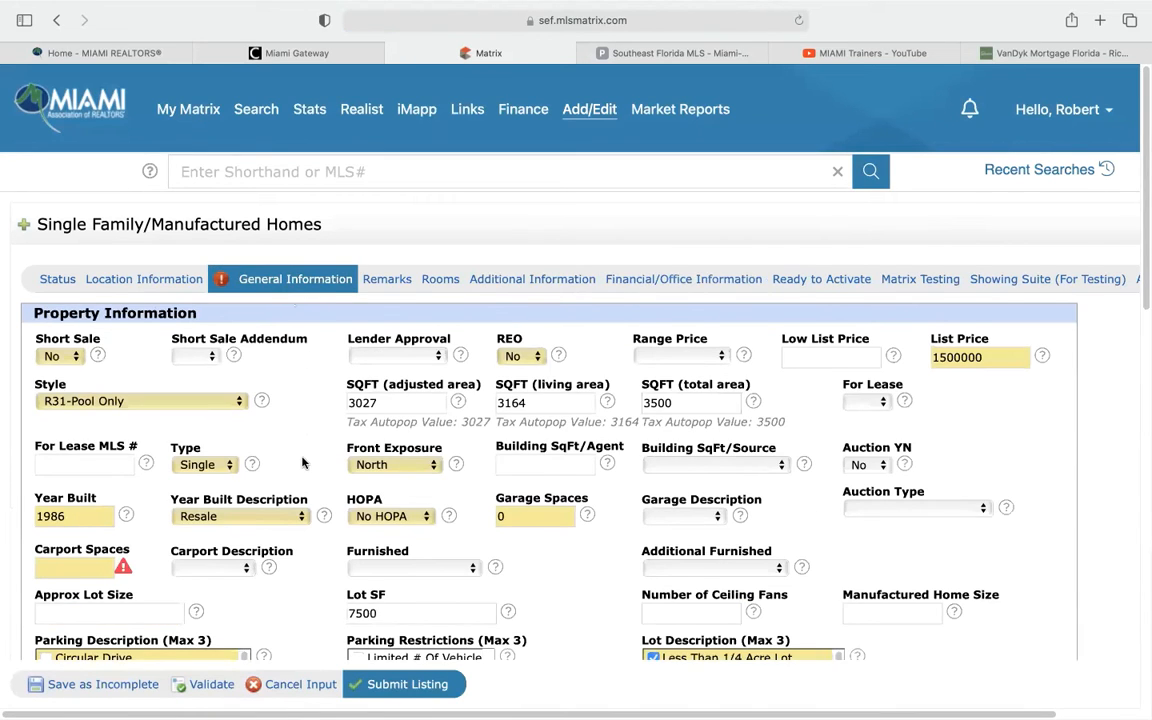
scroll(303, 462, down, 3)
click(93, 440)
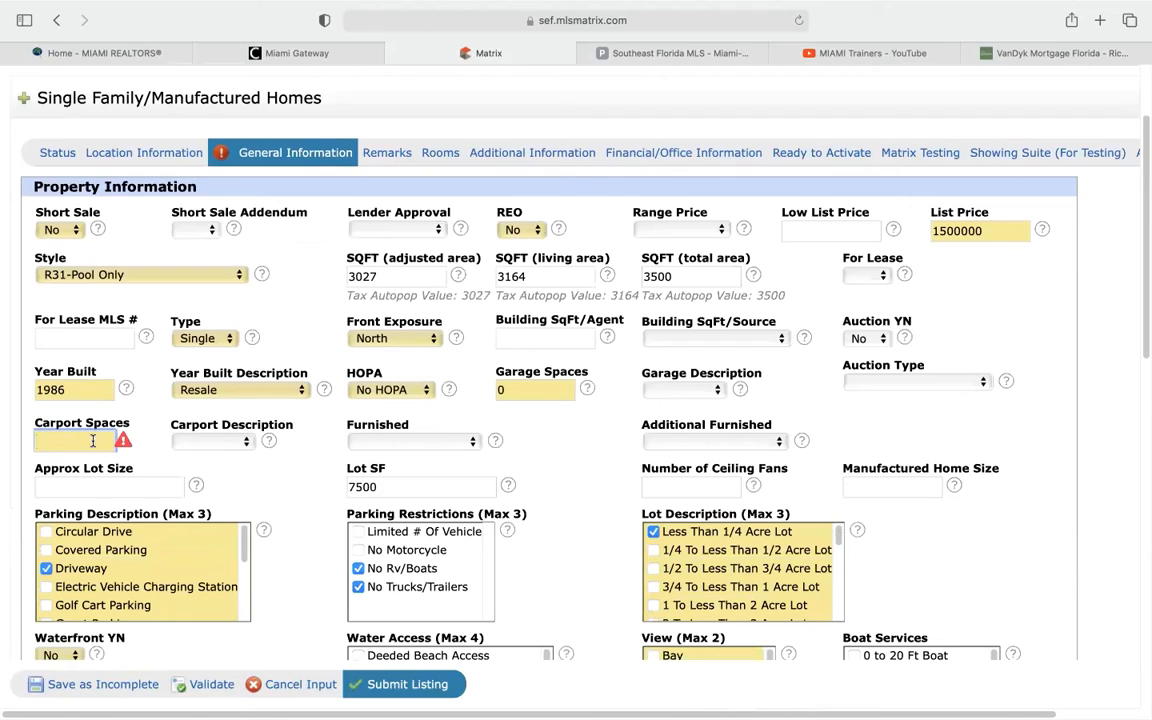
text(0)
Revalidate the form and scroll down to confirm no errors remain
click(205, 684)
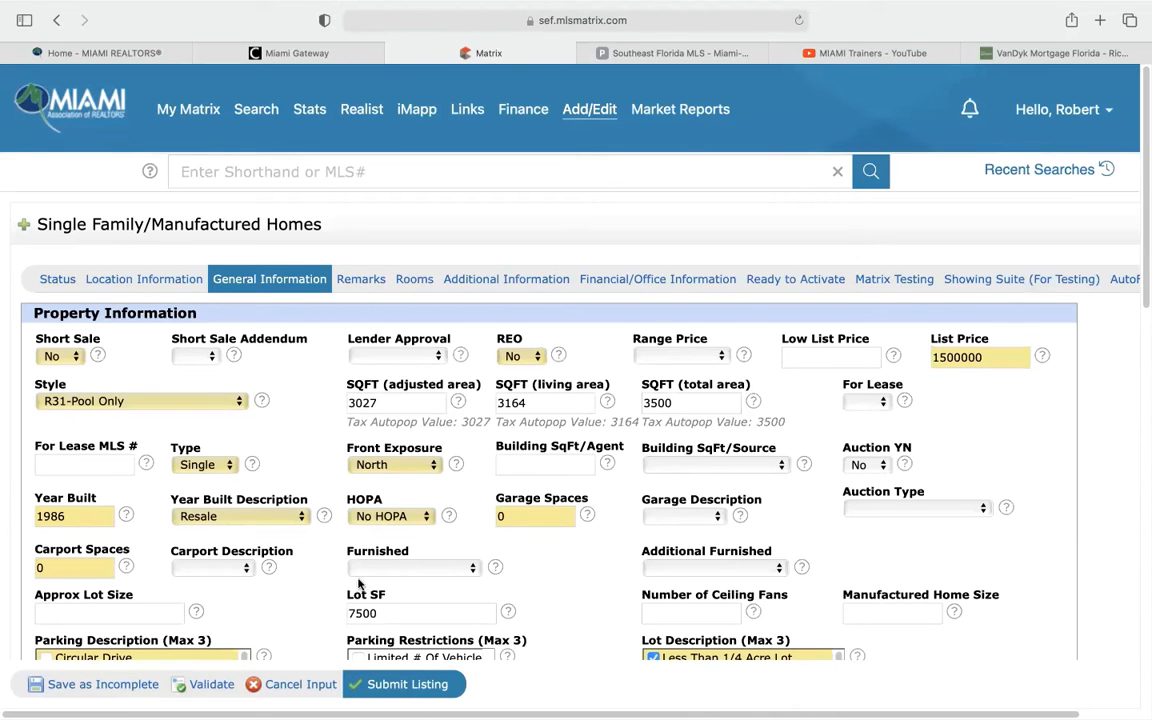
scroll(320, 576, down, 1)
scroll(320, 576, down, 4)
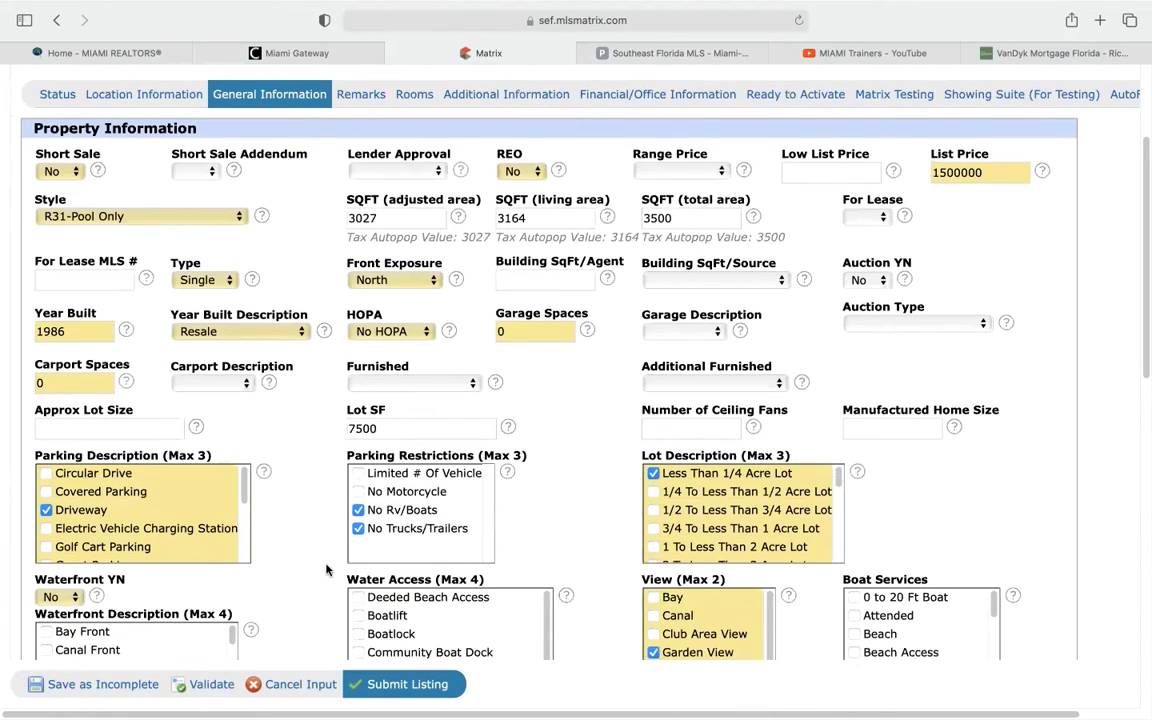
scroll(325, 570, down, 9)
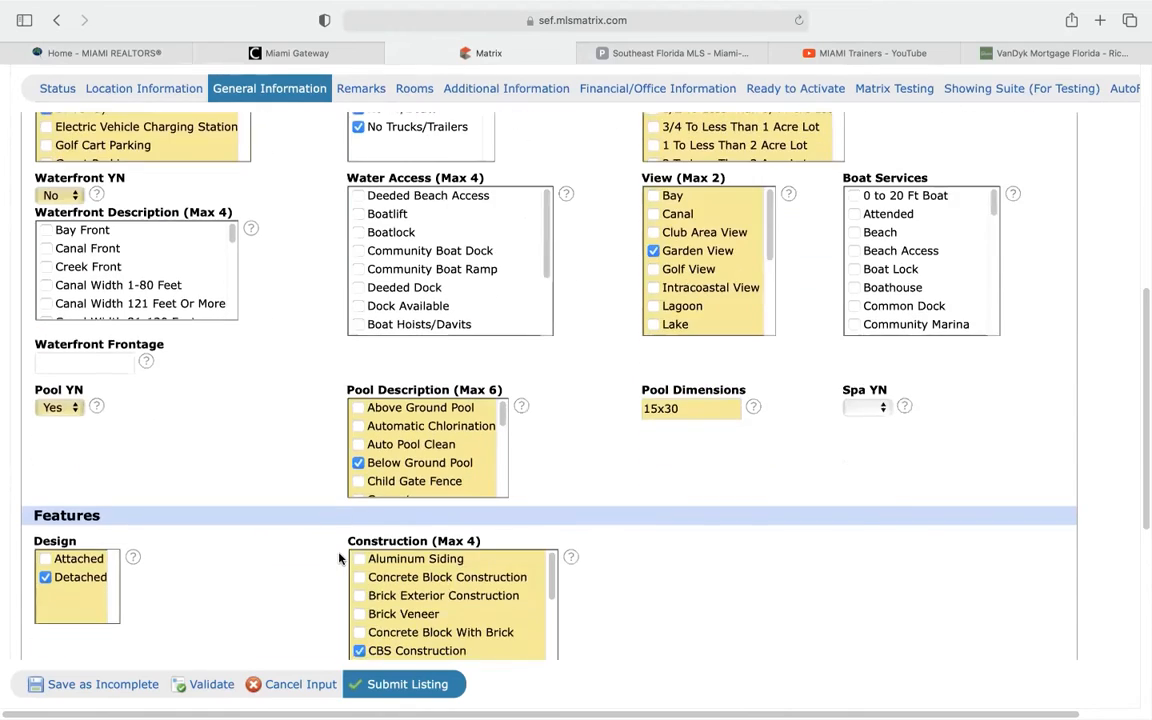
scroll(330, 555, down, 1)
scroll(313, 545, down, 4)
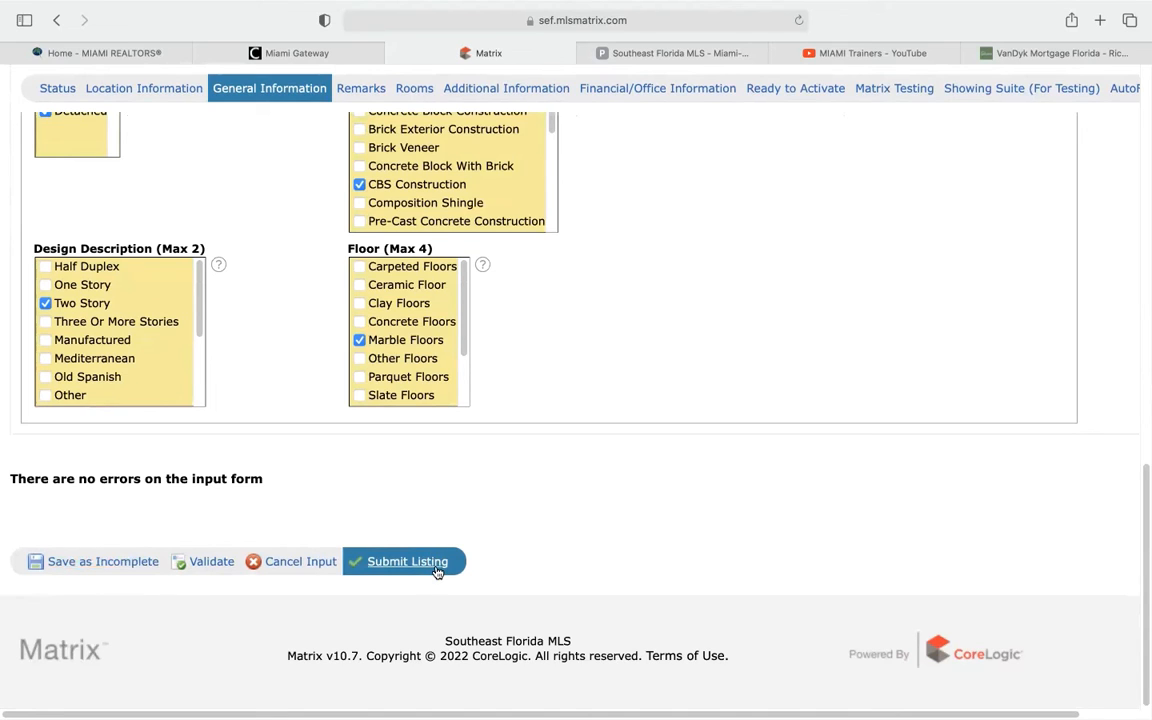
click(98, 564)
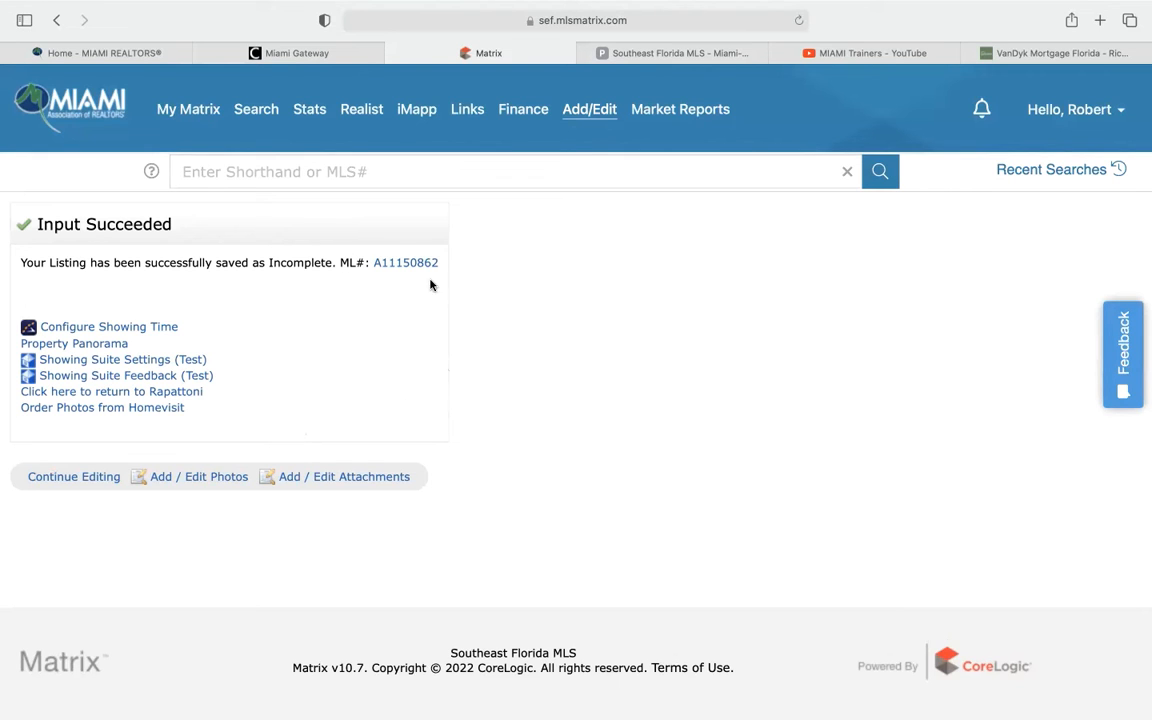
click(406, 263)
scroll(784, 398, down, 2)
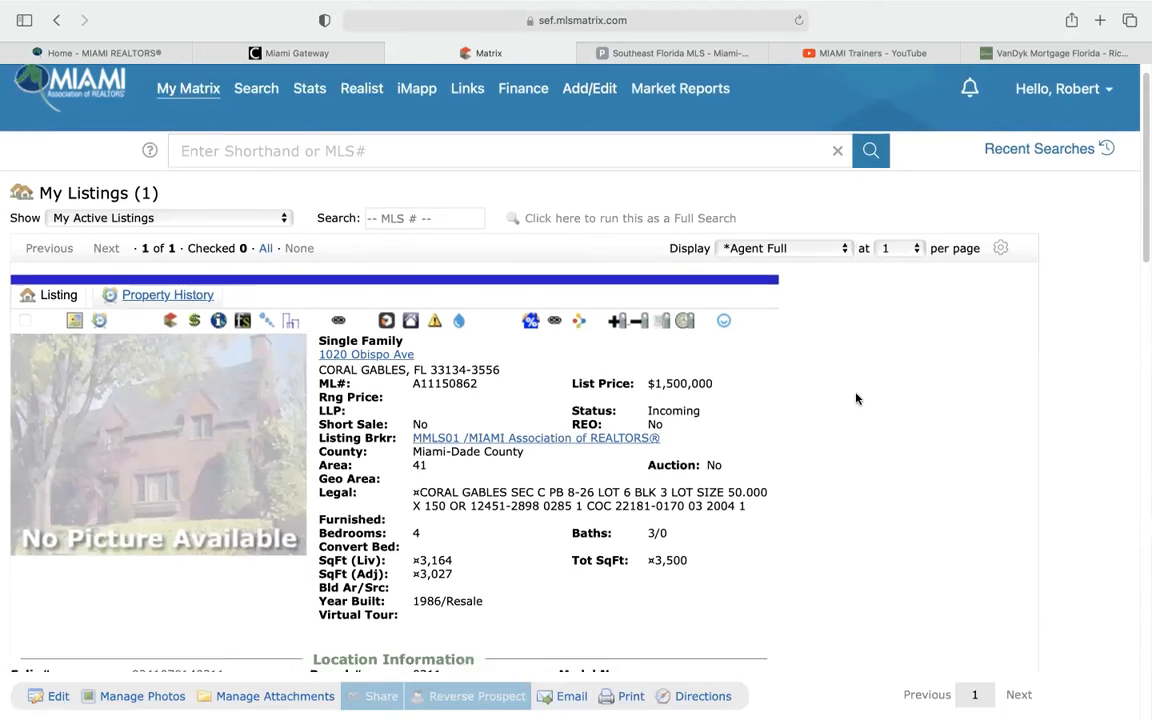
scroll(855, 396, down, 1)
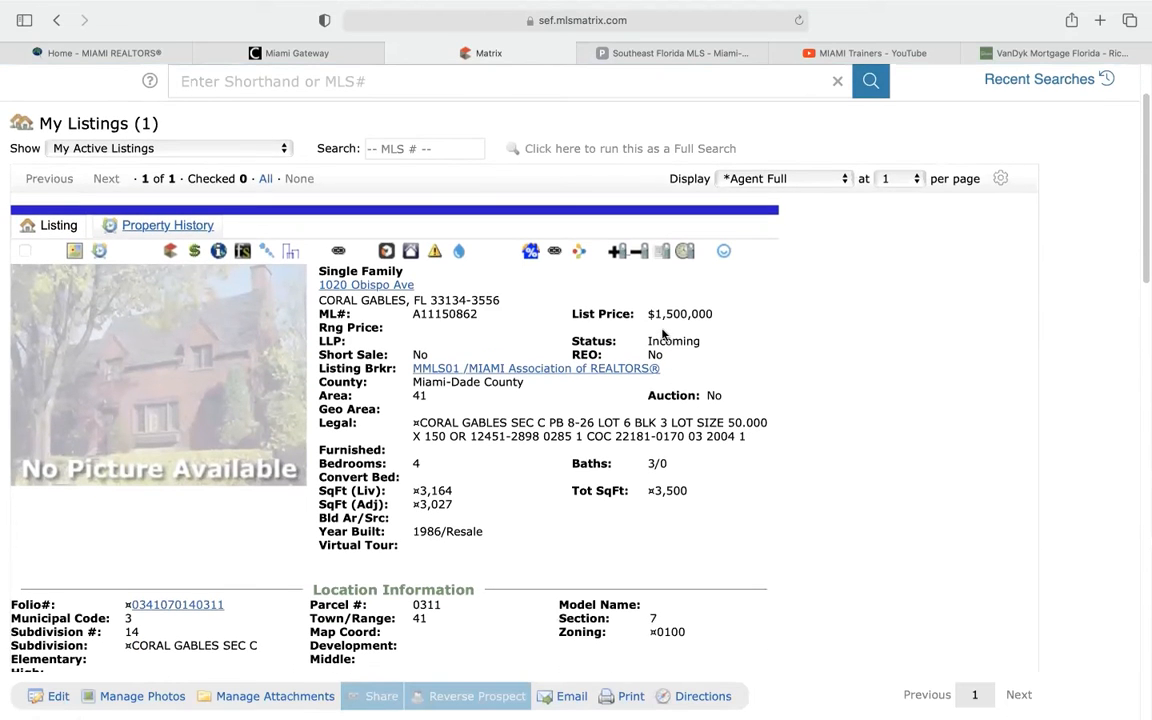
scroll(776, 371, down, 2)
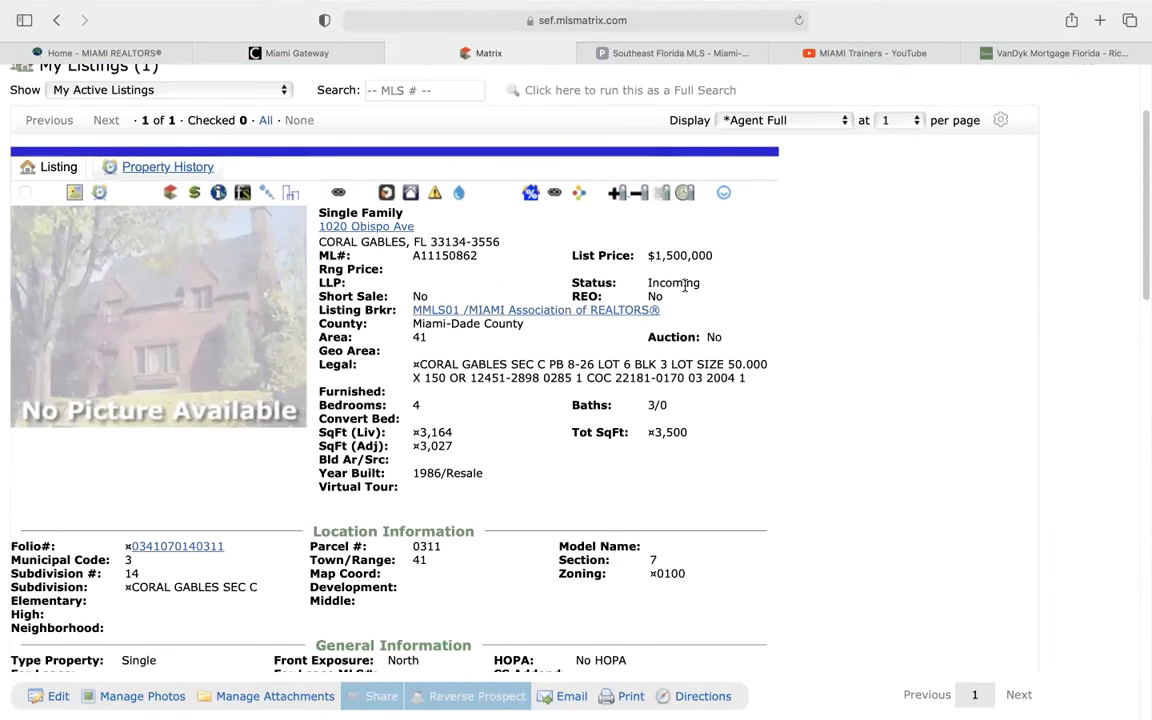
scroll(400, 418, down, 10)
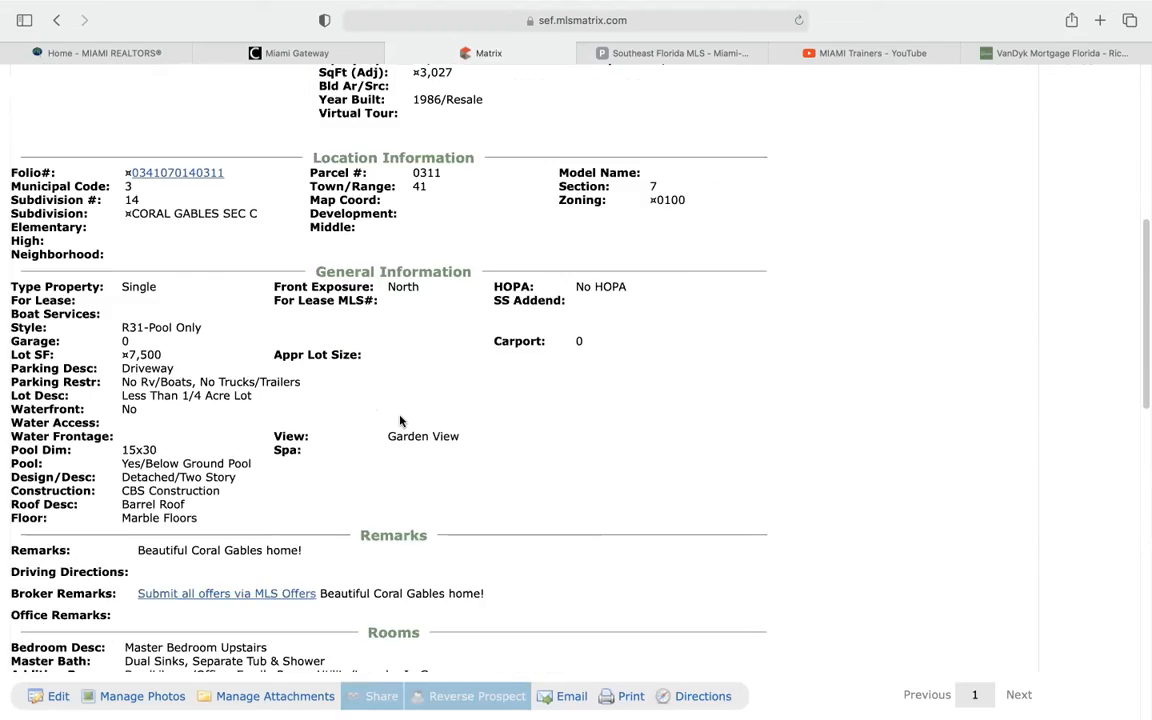
scroll(403, 418, down, 15)
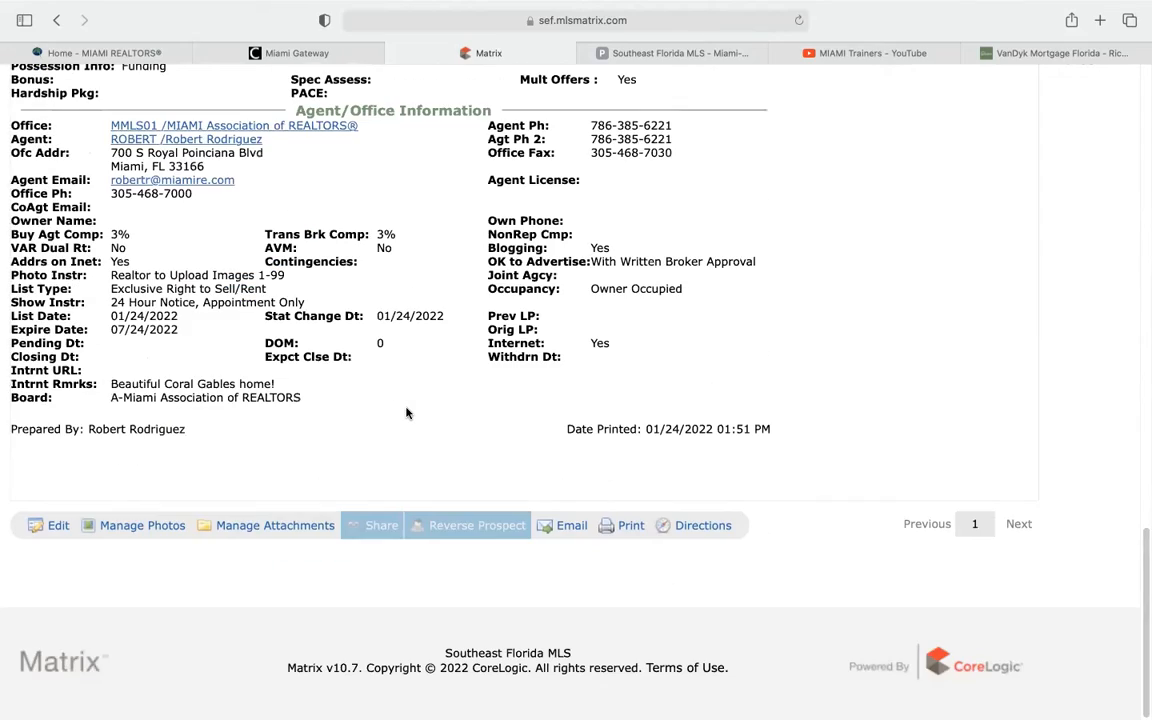
scroll(406, 412, up, 15)
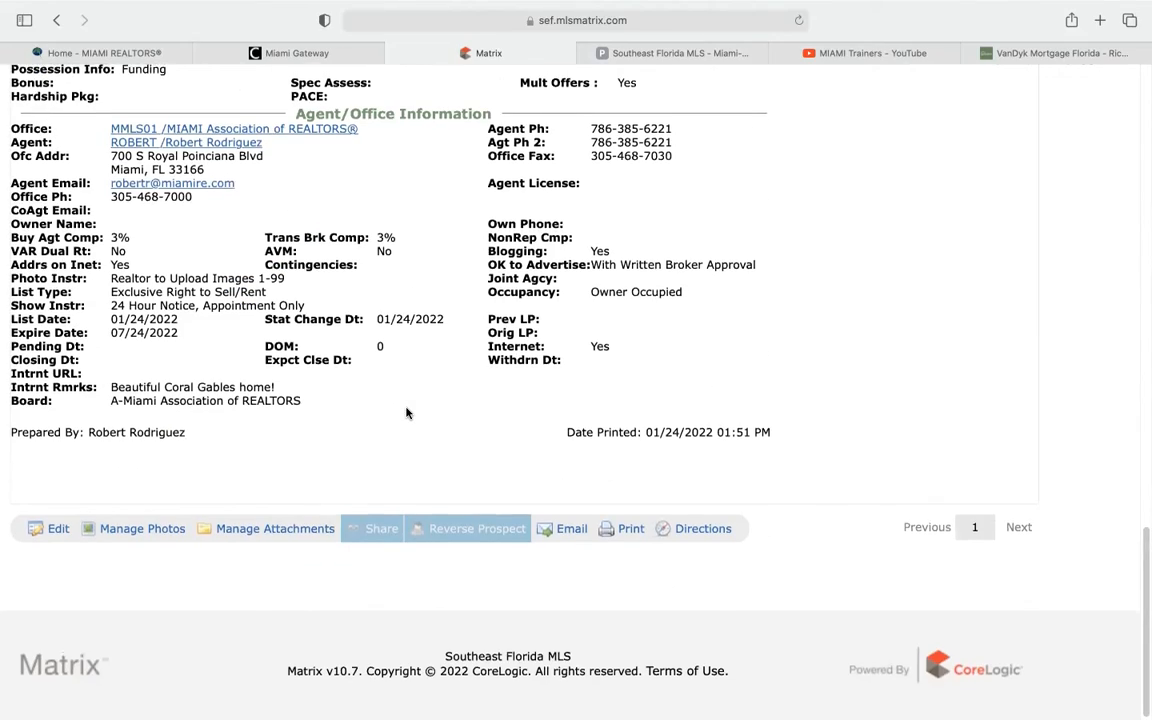
scroll(405, 410, up, 15)
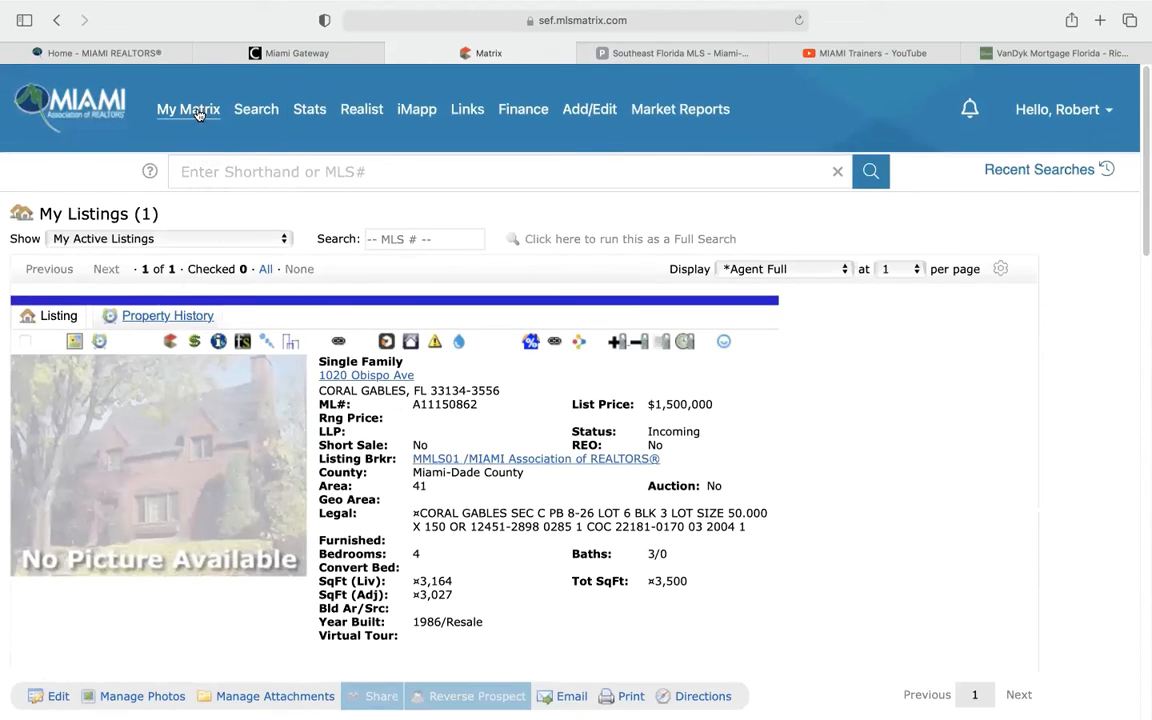
click(190, 110)
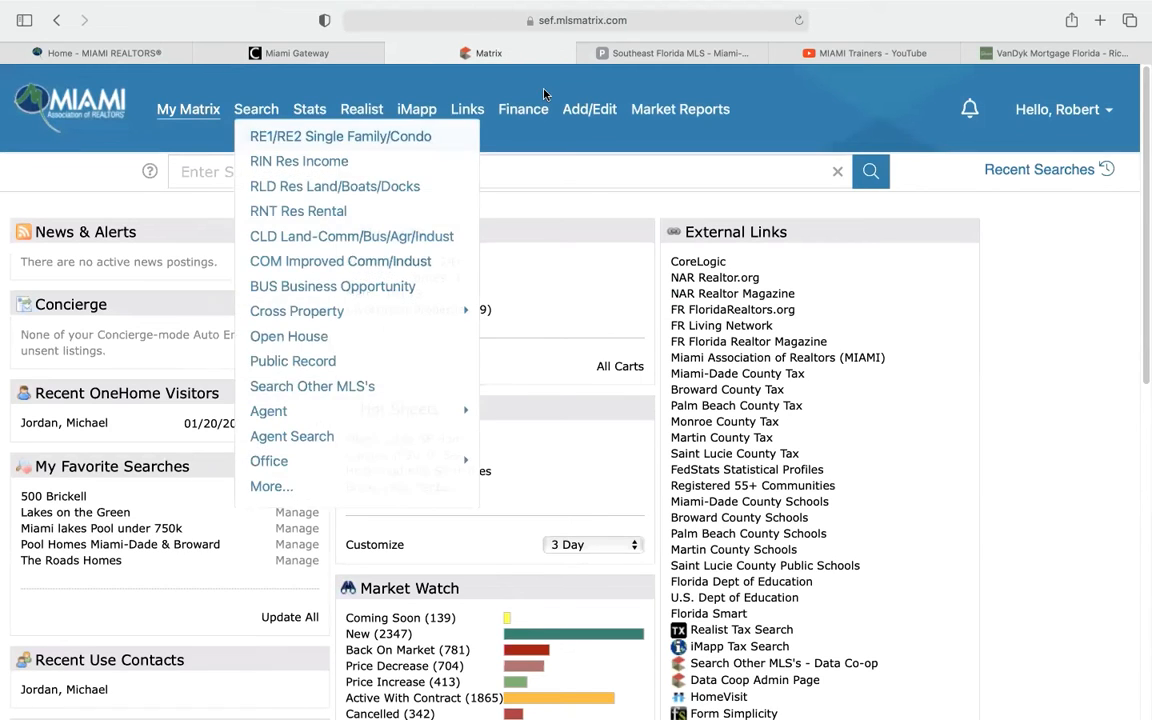
mouse_move(589, 112)
click(586, 141)
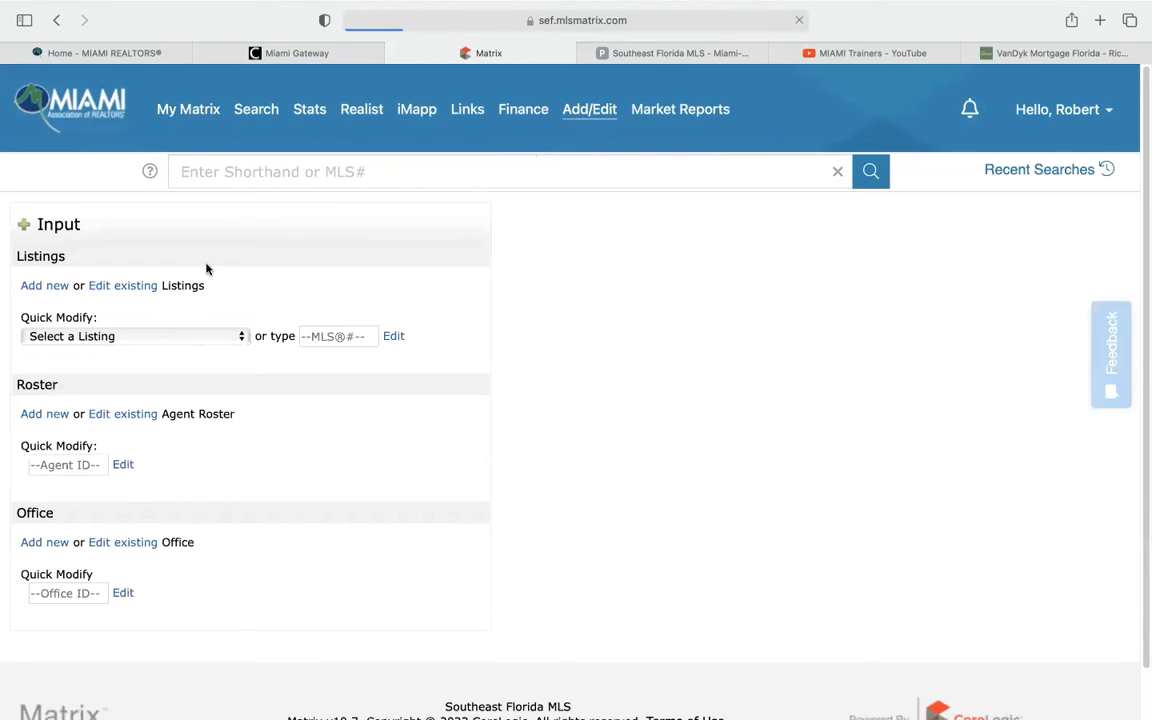
click(159, 336)
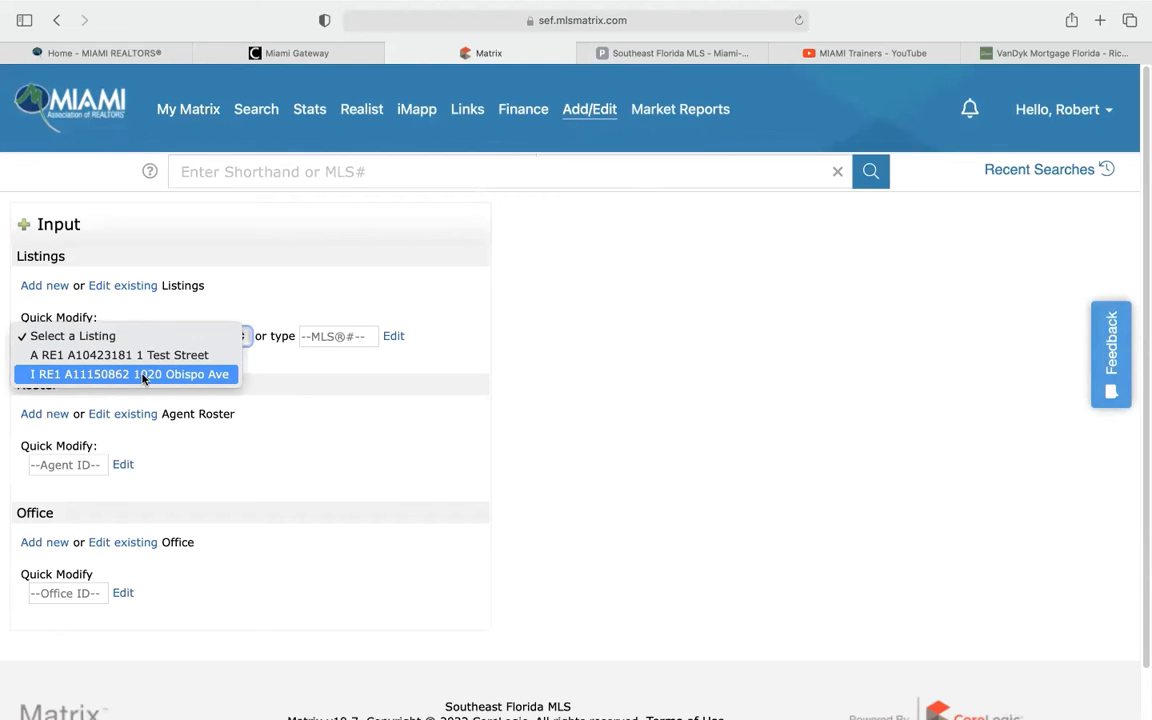
click(155, 376)
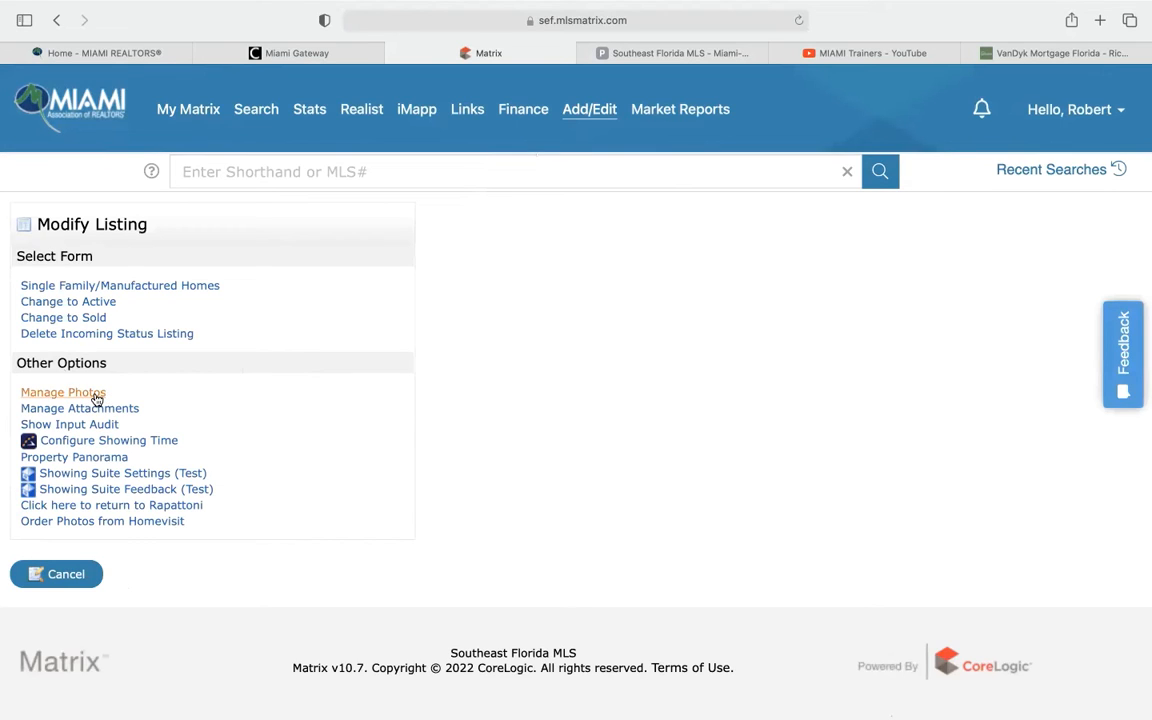
In Manage Photos, select the listing's photo files and start uploading them
click(85, 398)
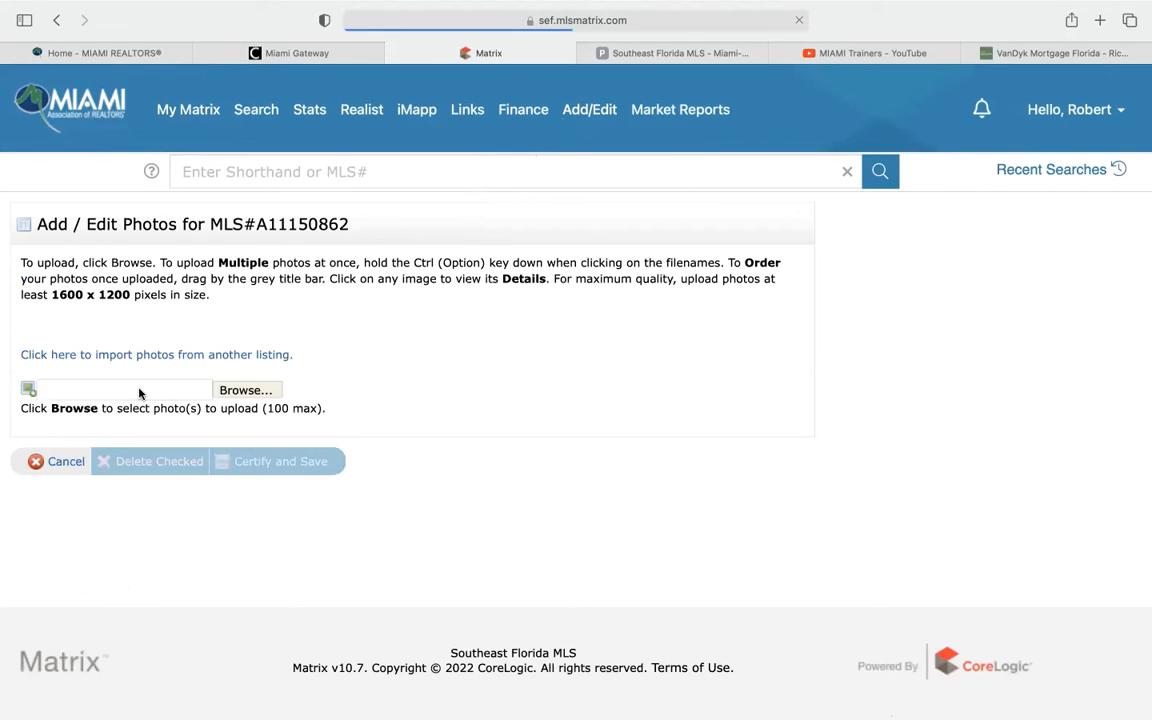
click(248, 391)
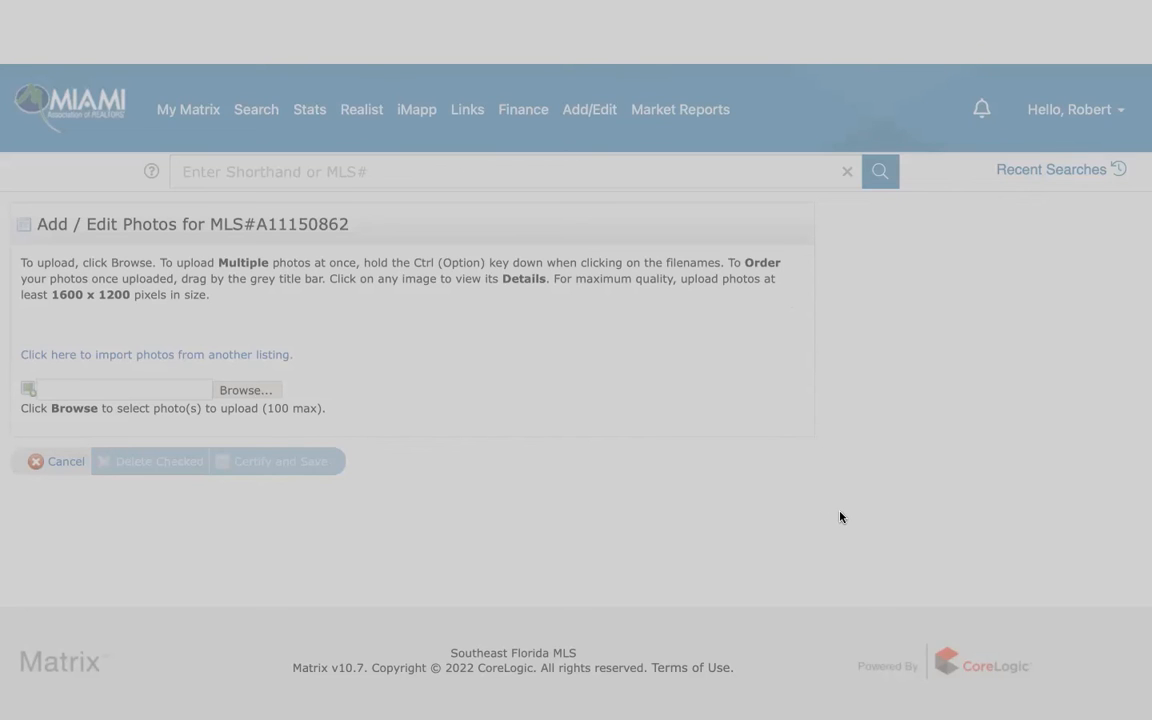
click(891, 537)
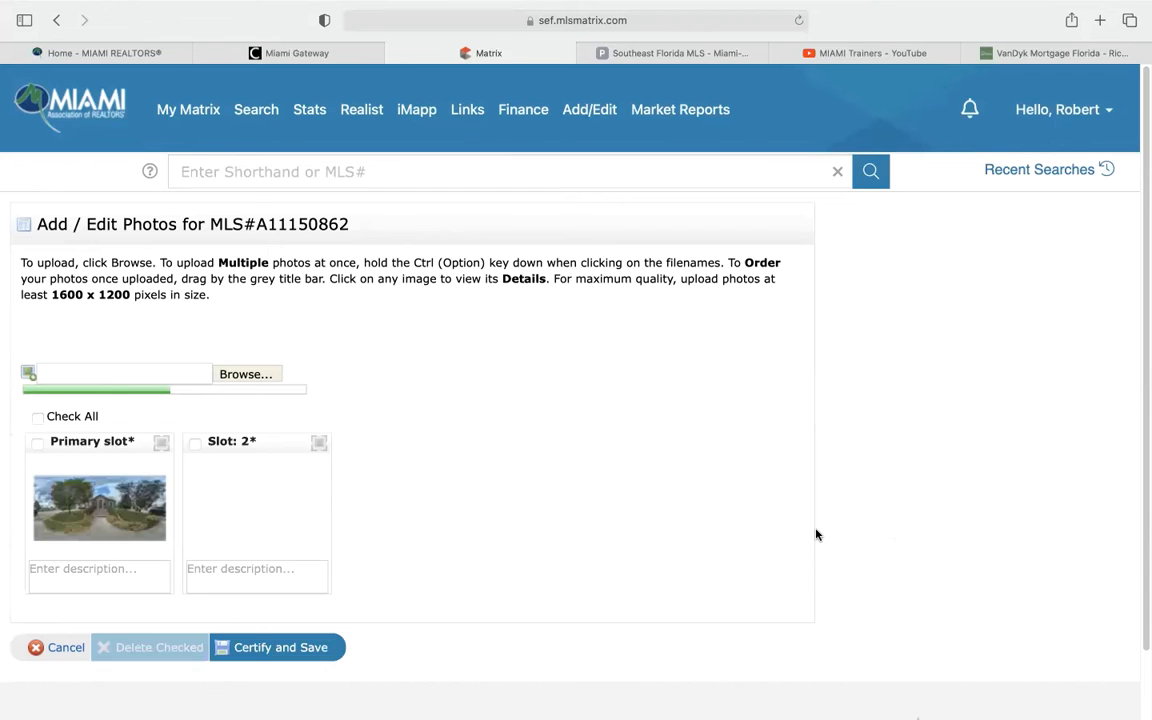
Wait for Uploaded 7 of 7 photos and scroll down through the filled slots
scroll(816, 535, down, 1)
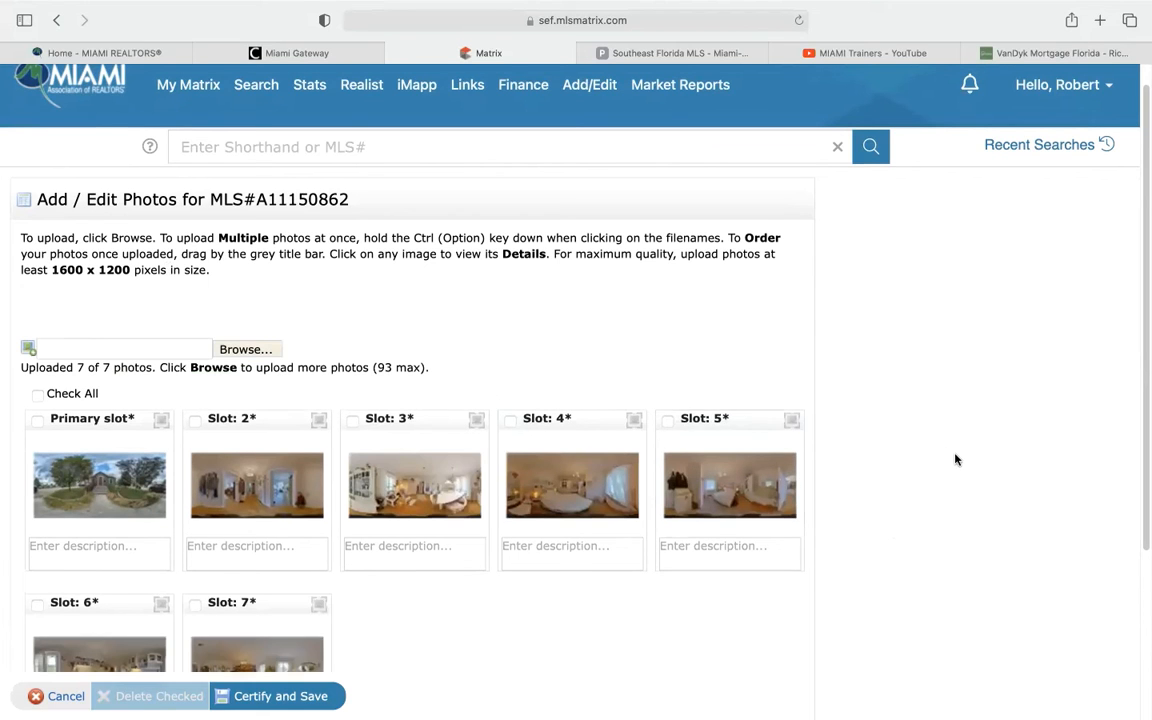
scroll(956, 459, down, 3)
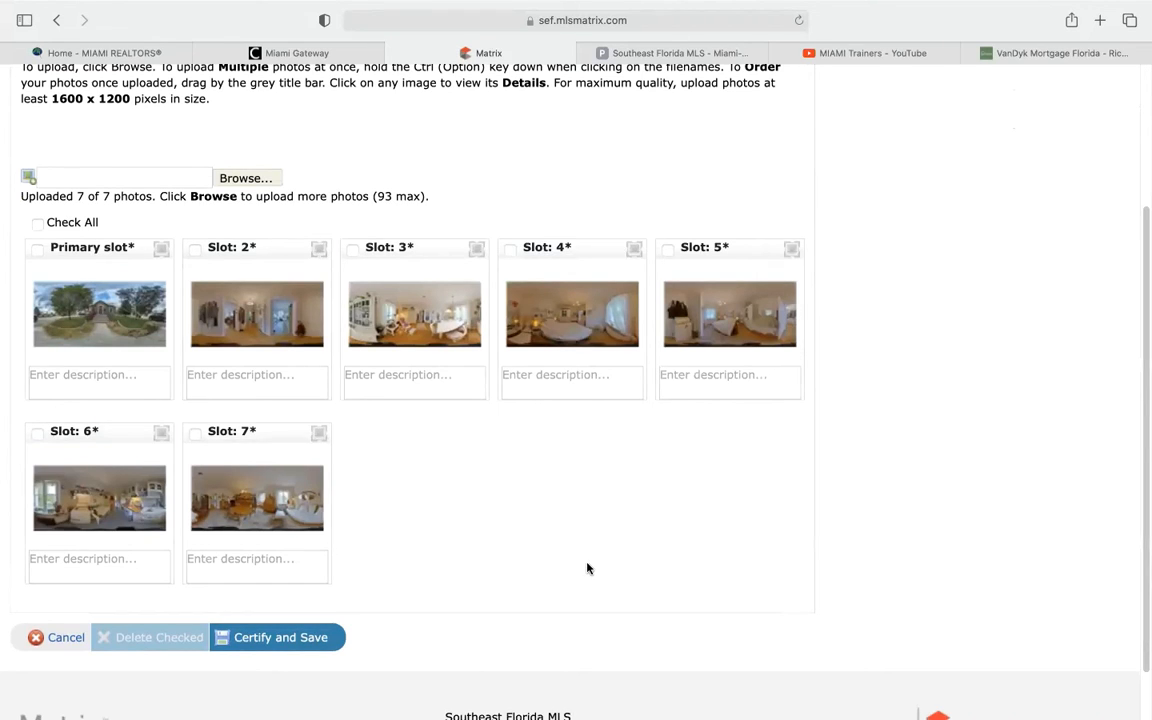
scroll(587, 568, down, 2)
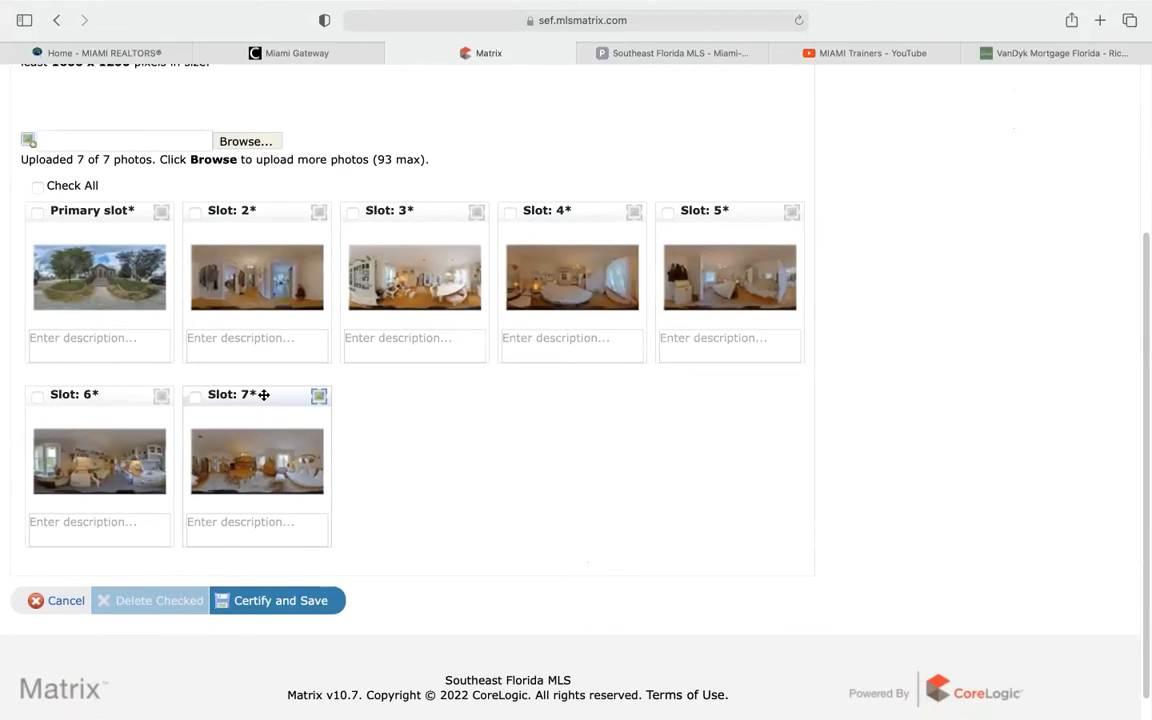
Move the slot 7 photo to slot 2, describe the primary photo as 'Exterior Front', and save
drag(303, 391, 185, 267)
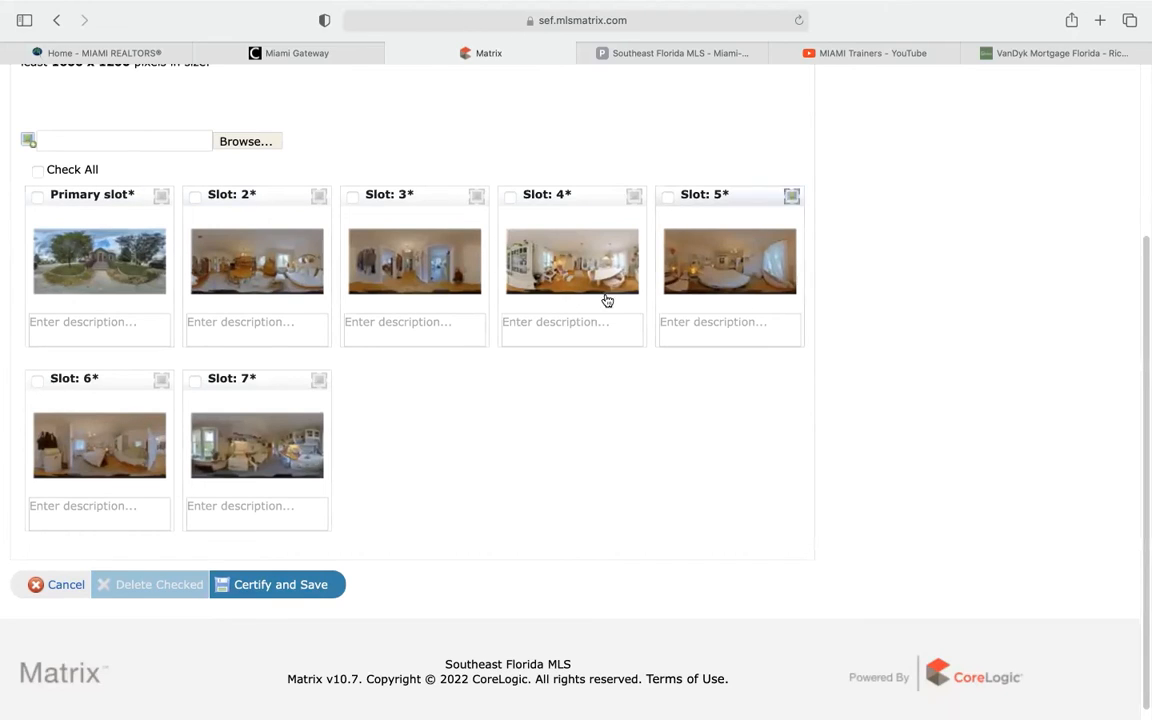
click(94, 340)
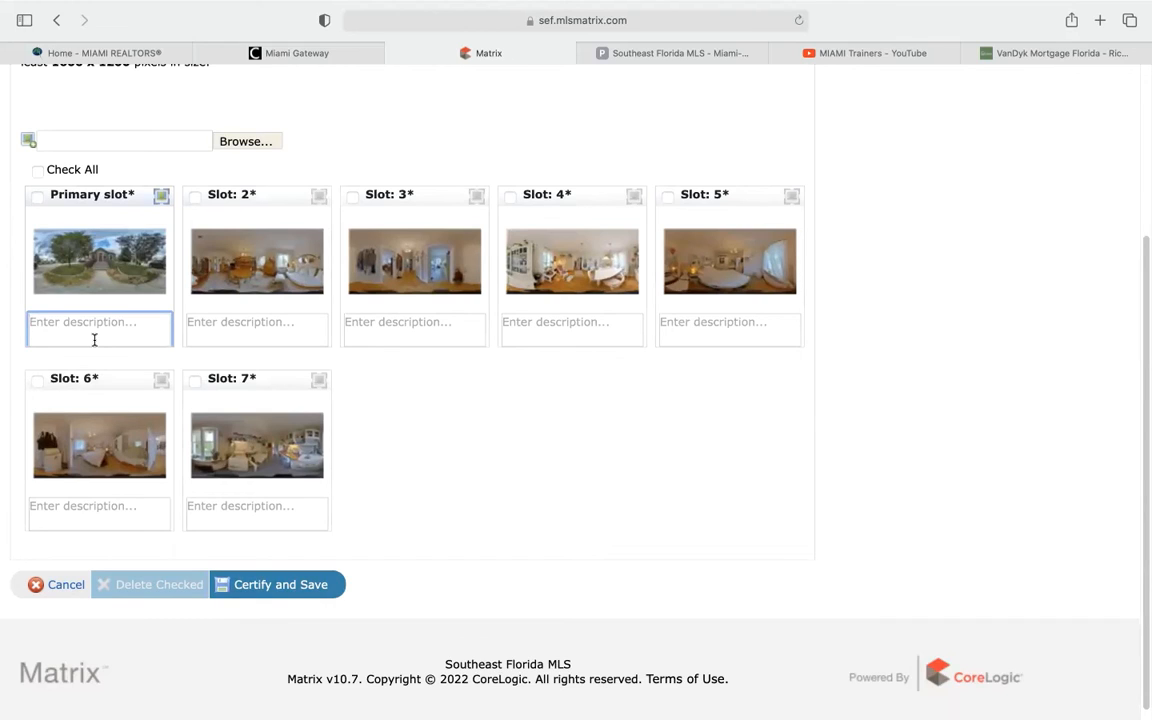
text(Exterior Front)
click(246, 591)
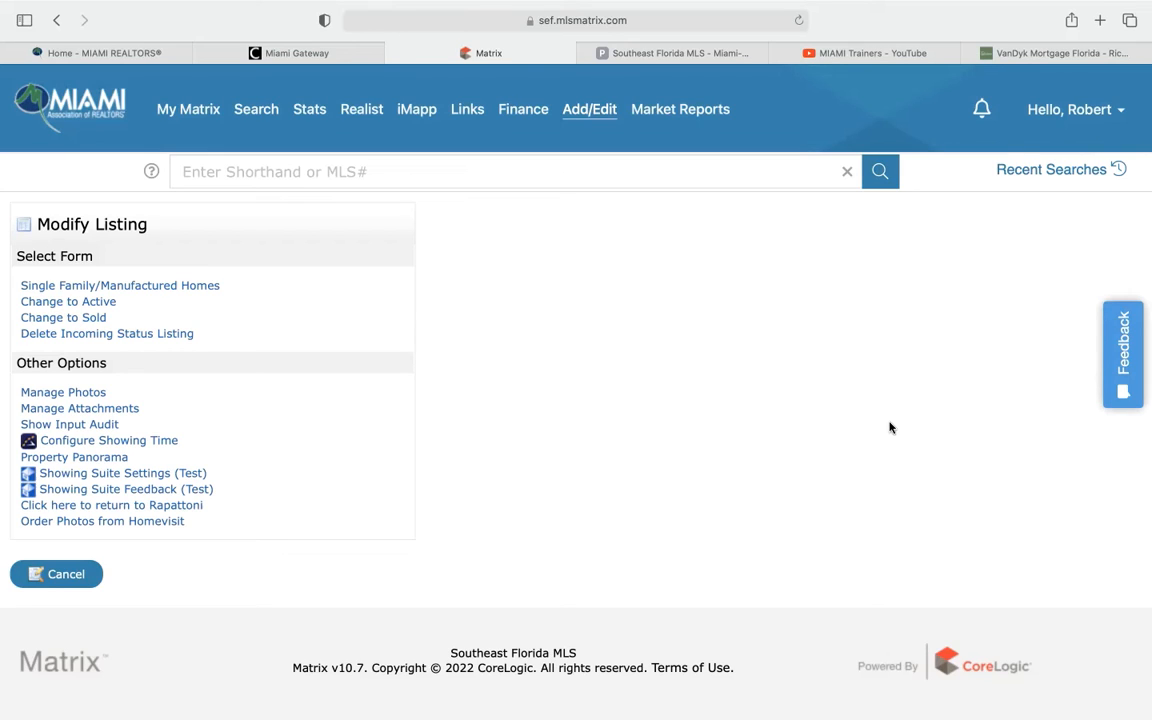
Browse the MIAMI Trainers YouTube channel videos, then return to the Matrix Modify Listing tab
click(887, 54)
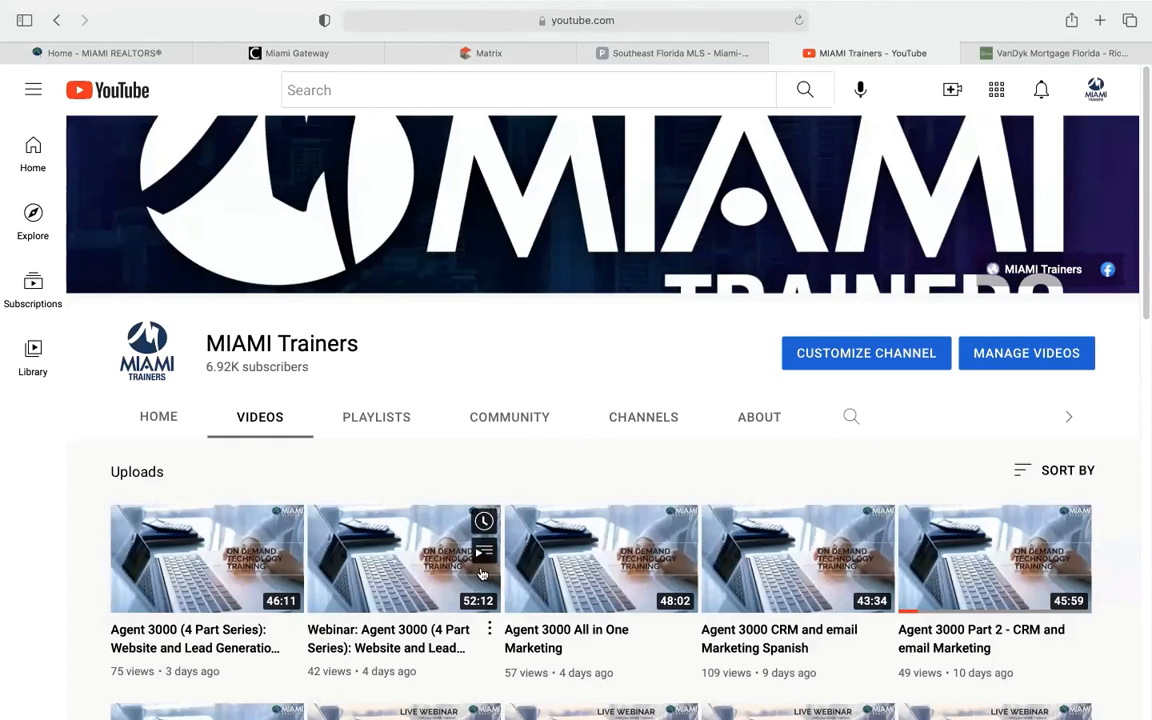
scroll(560, 530, down, 2)
scroll(515, 553, down, 2)
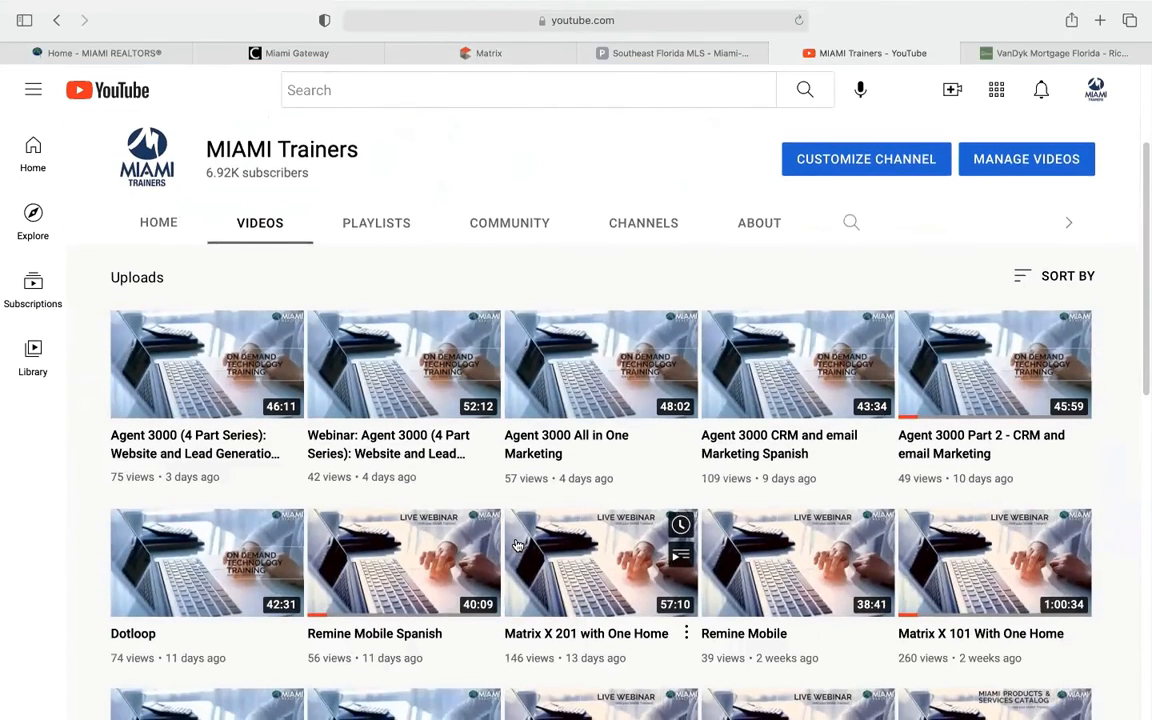
scroll(519, 543, down, 7)
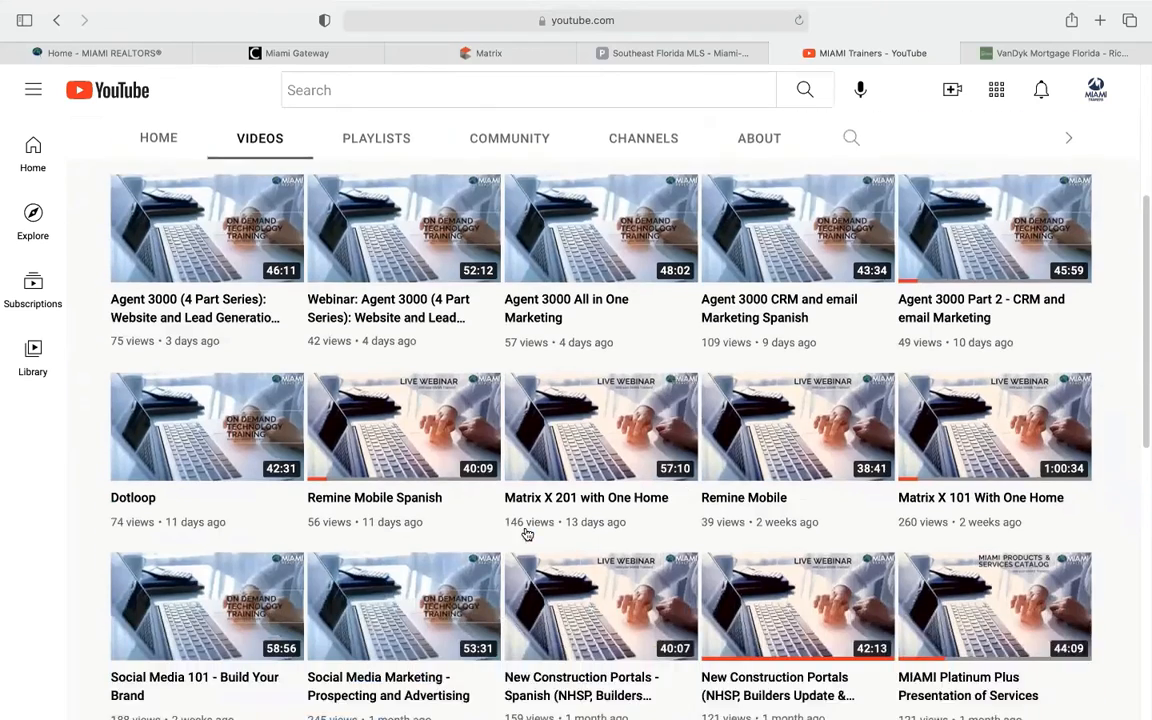
scroll(528, 530, up, 7)
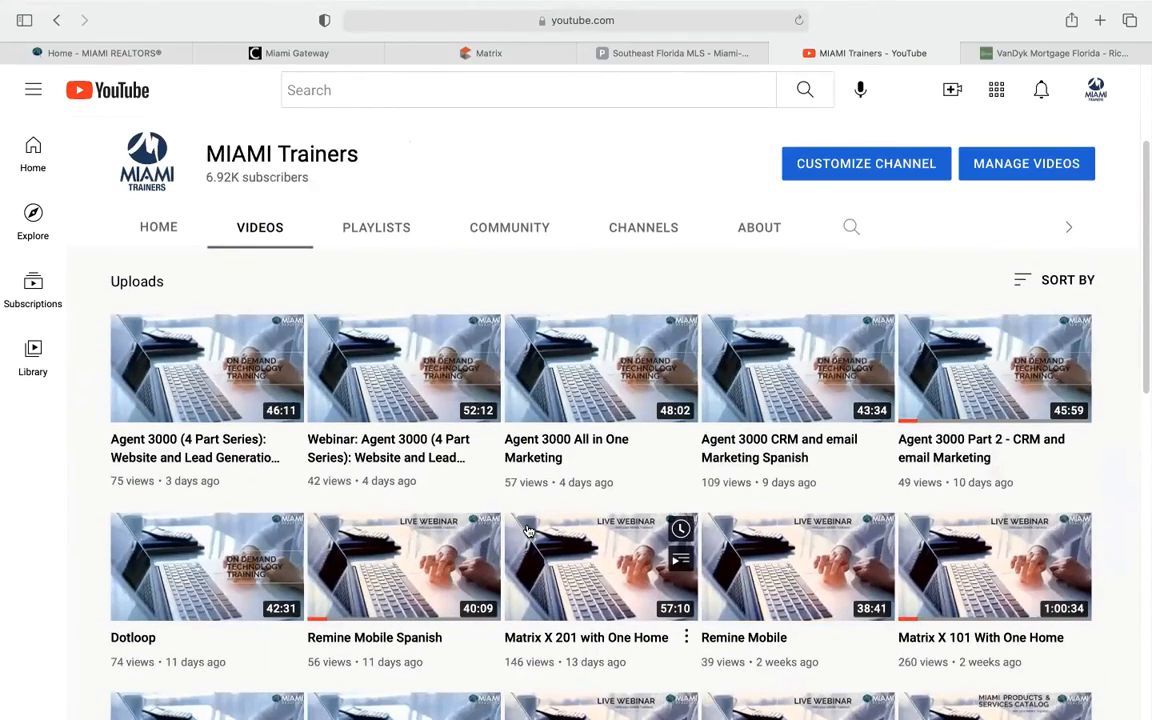
scroll(530, 528, up, 3)
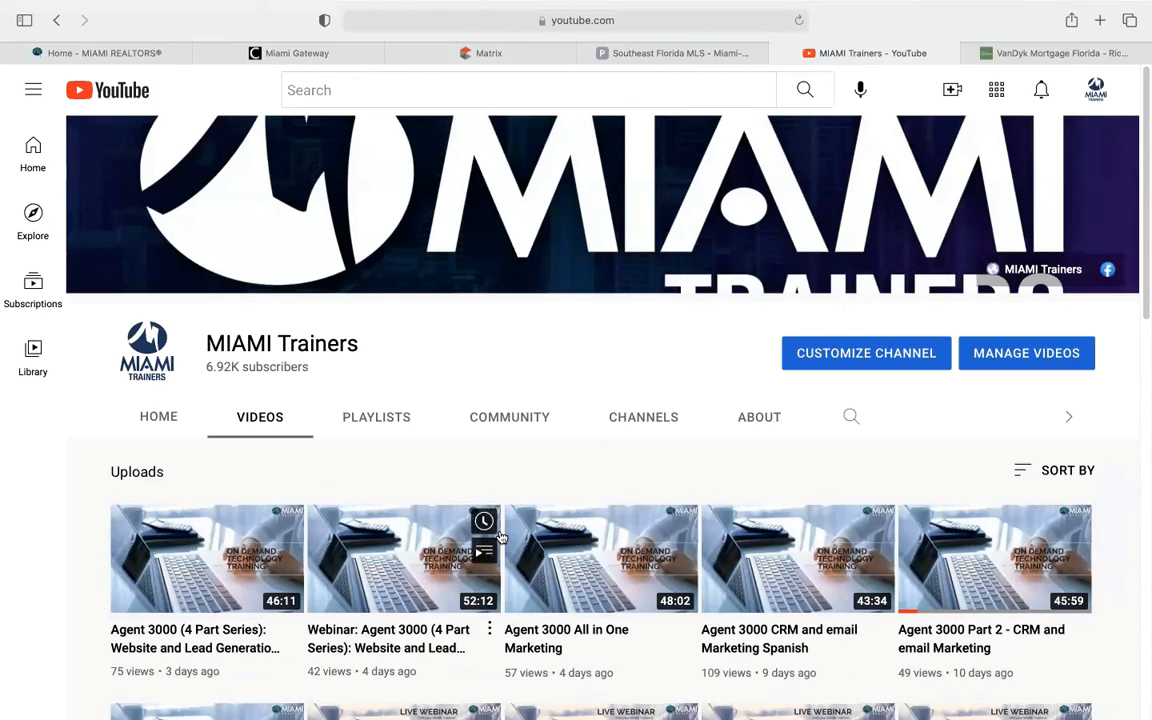
click(512, 53)
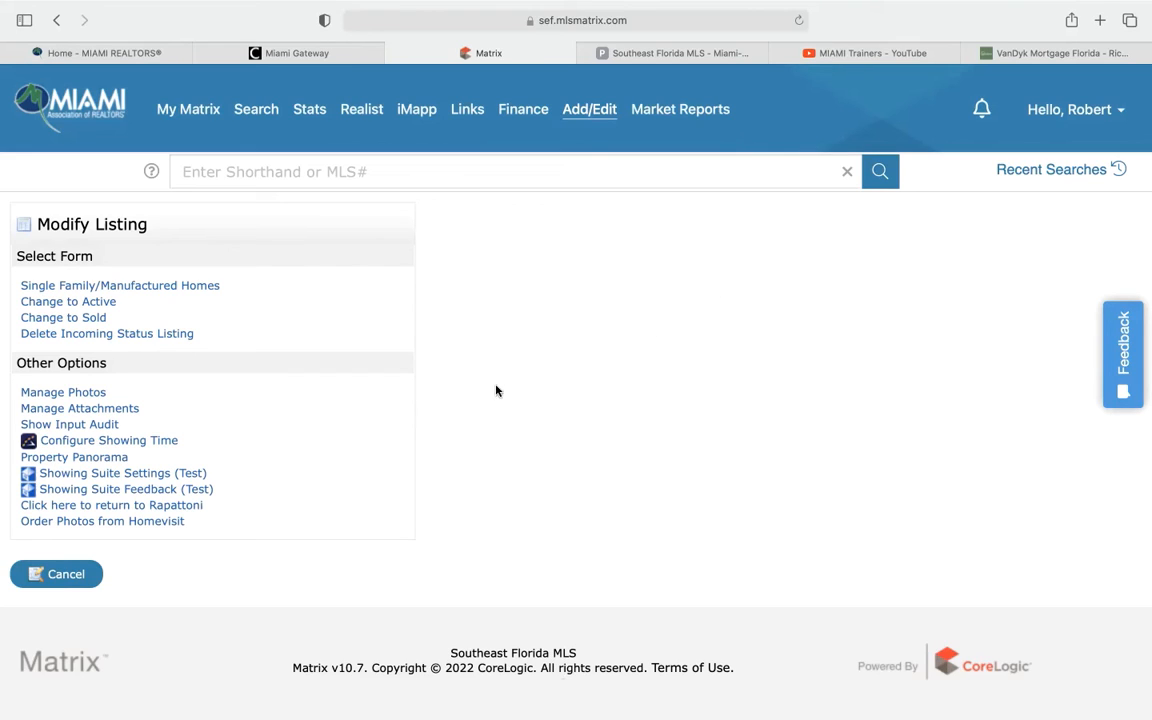
click(101, 410)
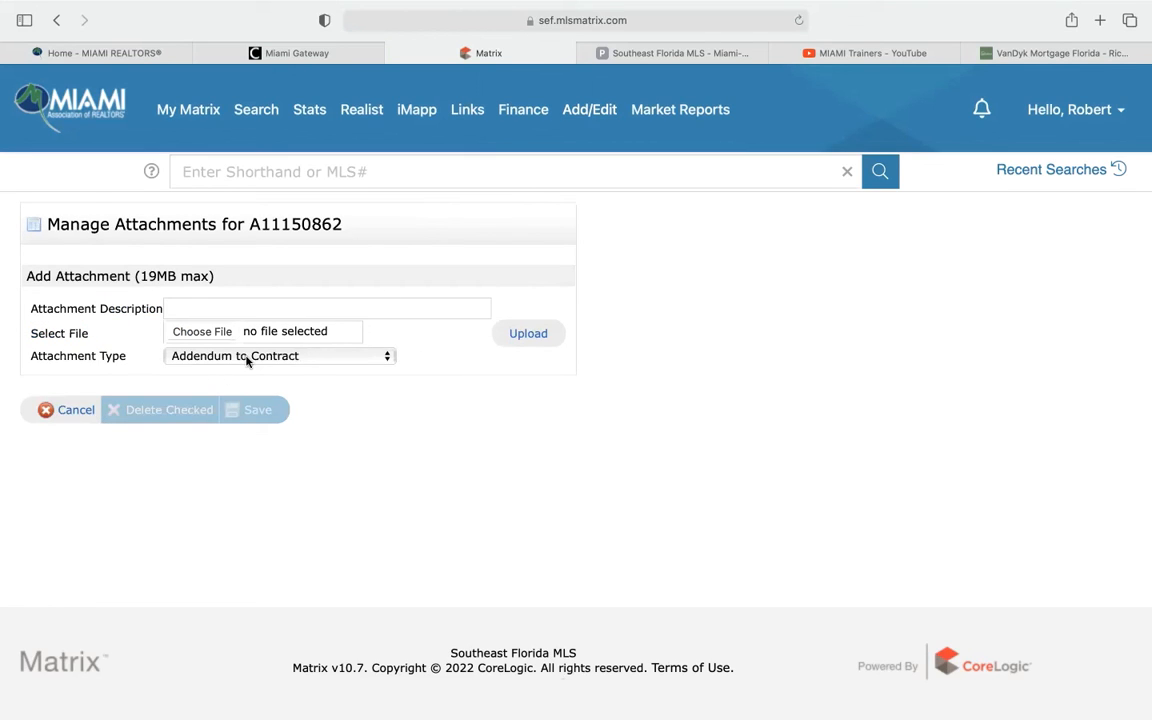
click(247, 358)
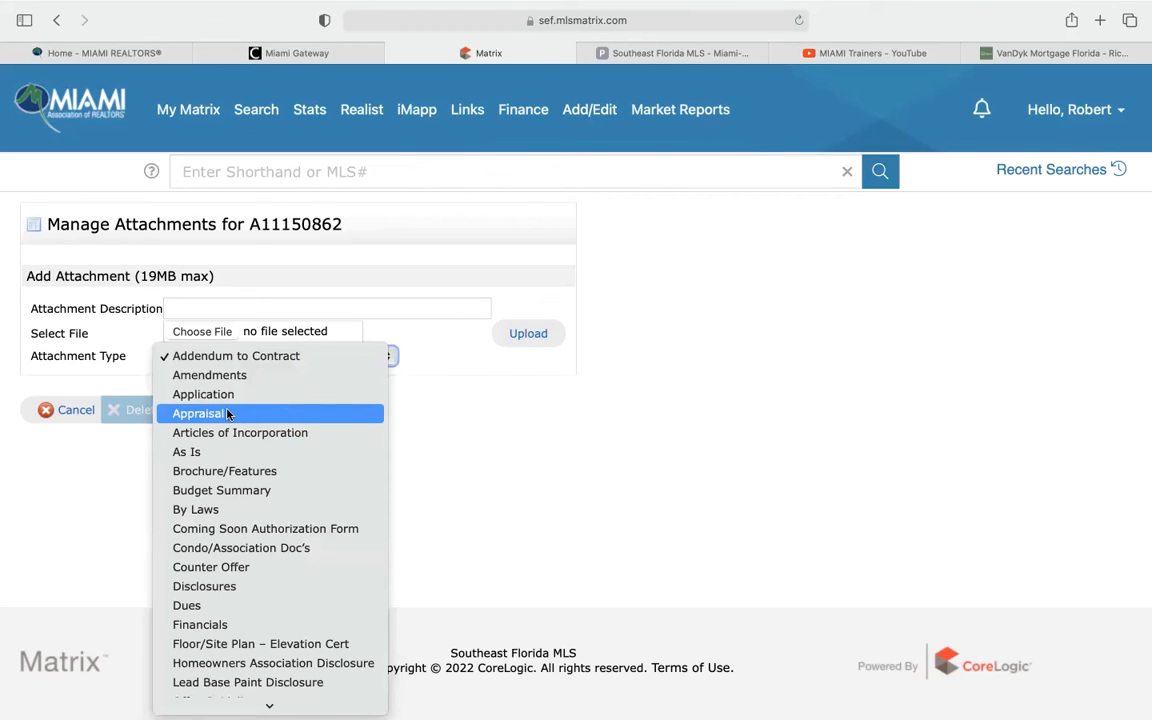
scroll(250, 590, down, 3)
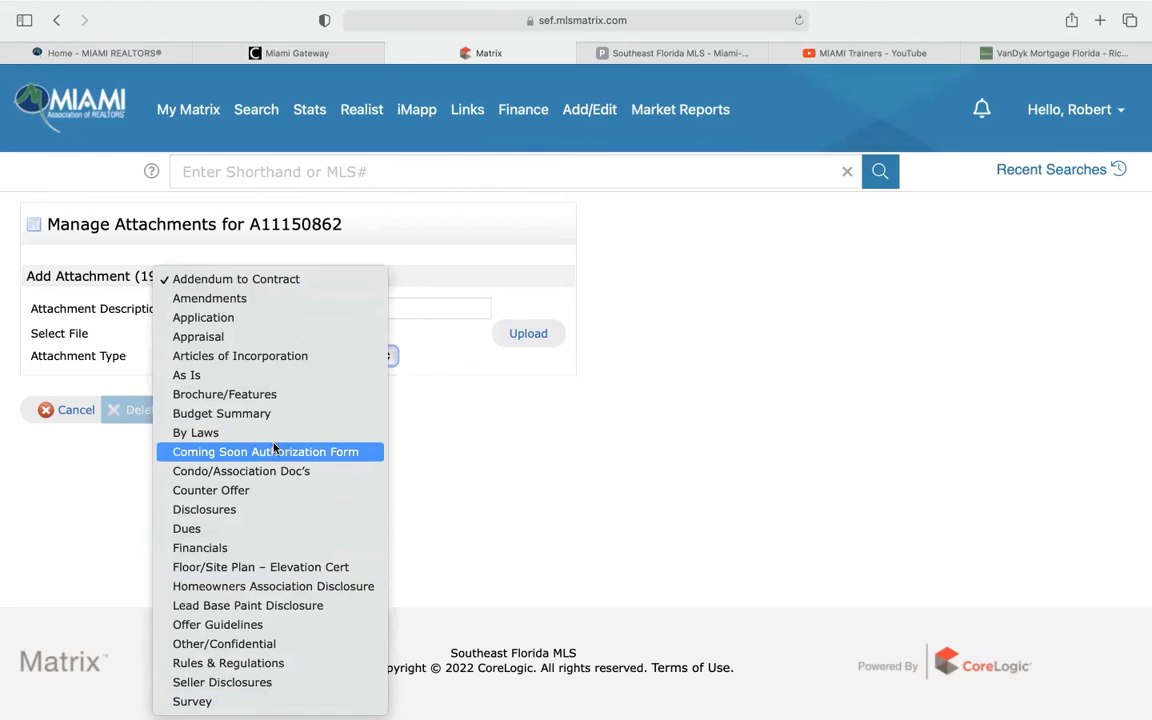
click(512, 453)
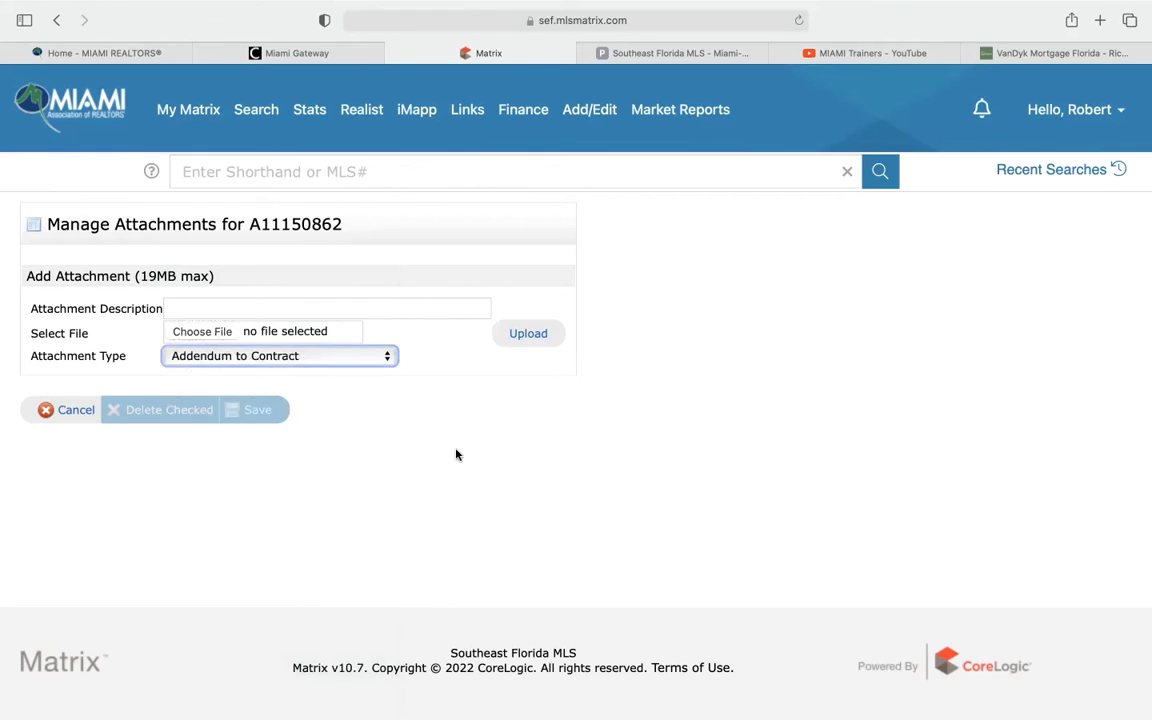
click(66, 410)
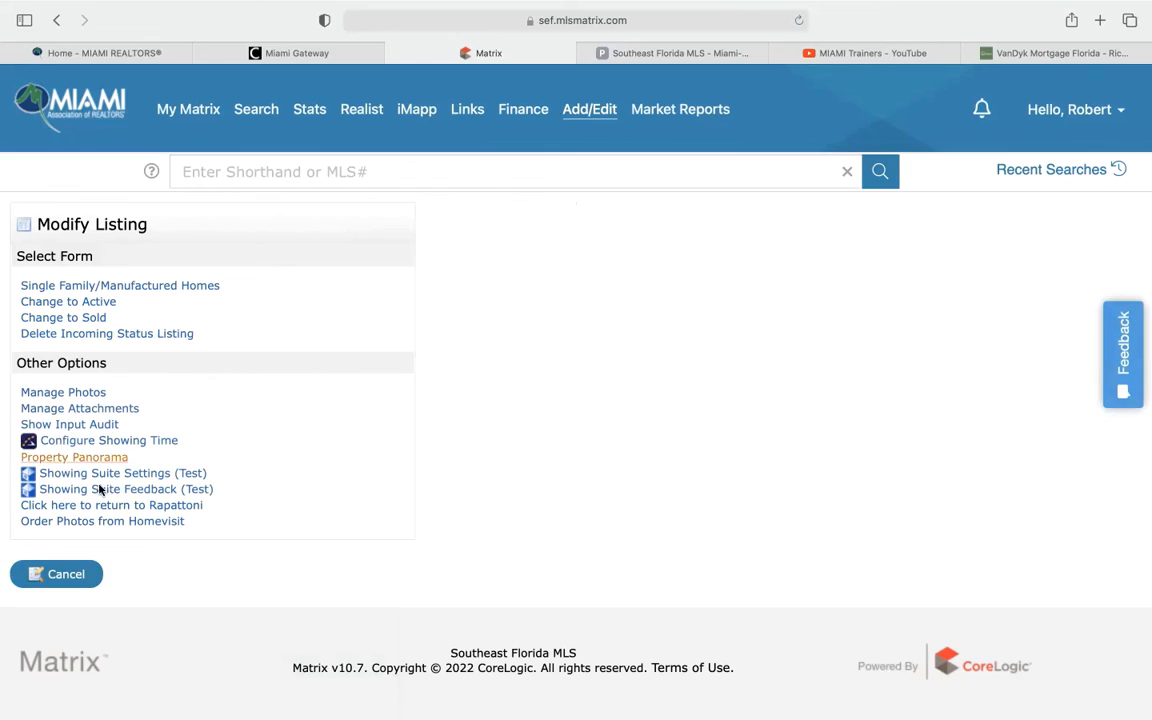
click(128, 442)
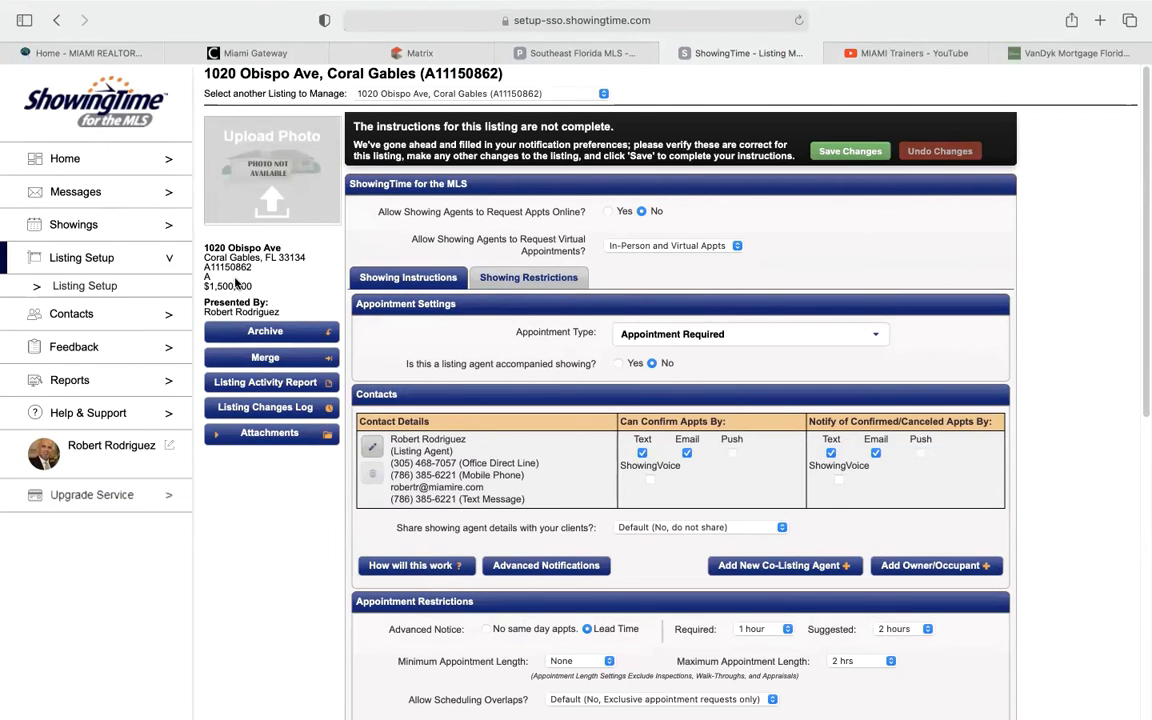
click(733, 337)
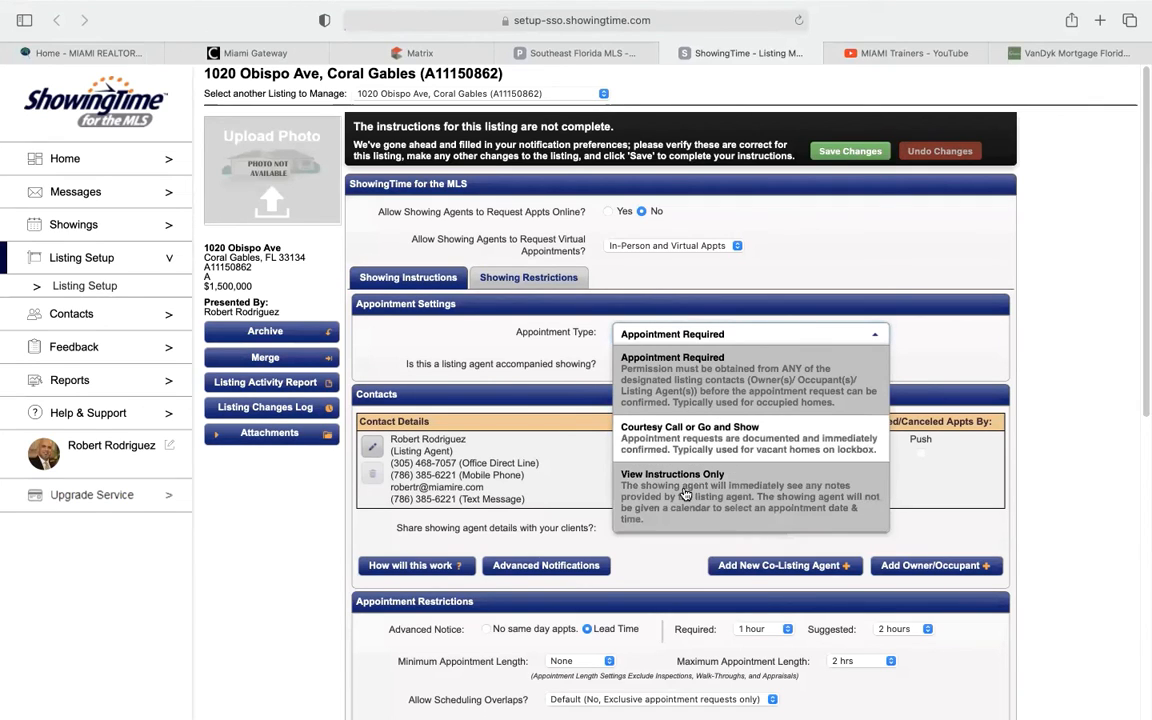
click(726, 365)
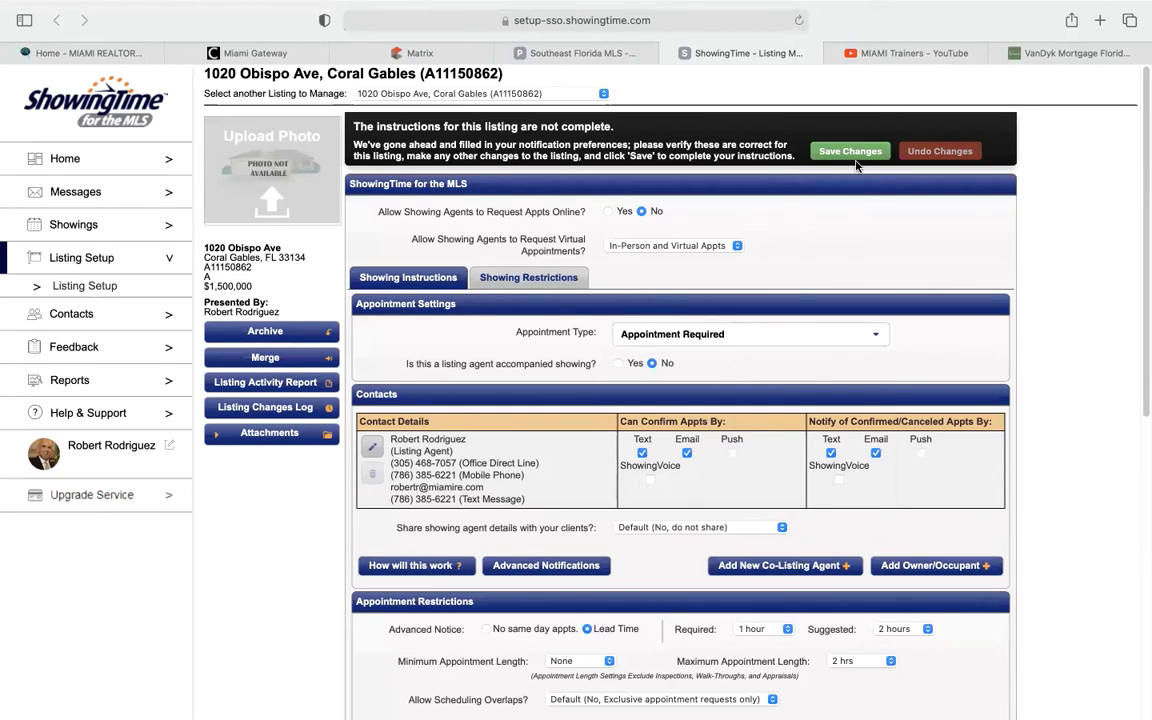
click(668, 54)
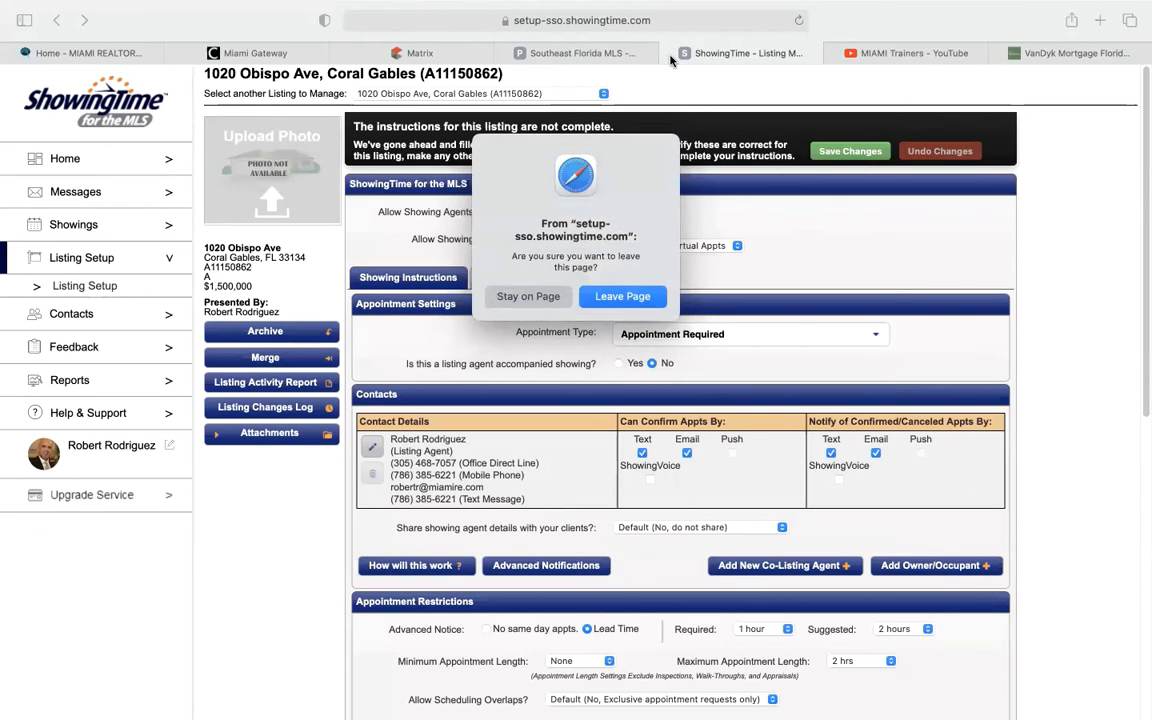
click(621, 297)
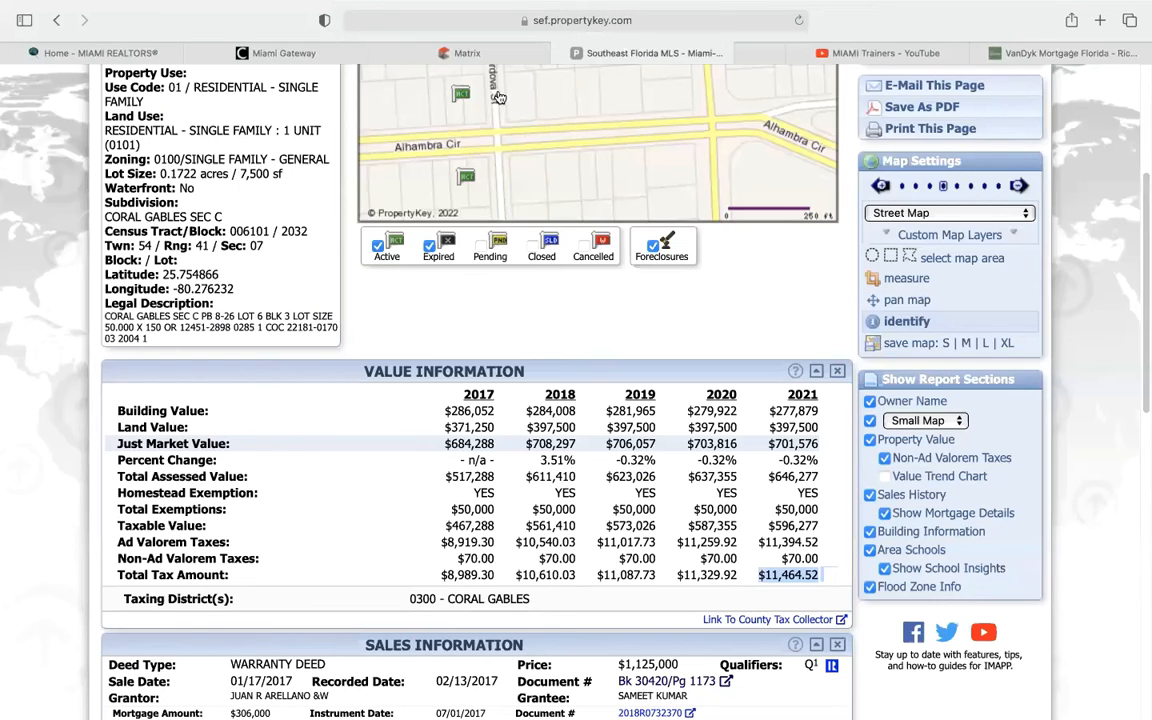
Return to Matrix and open the 1 Test Street listing via Add/Edit Quick Modify
click(500, 54)
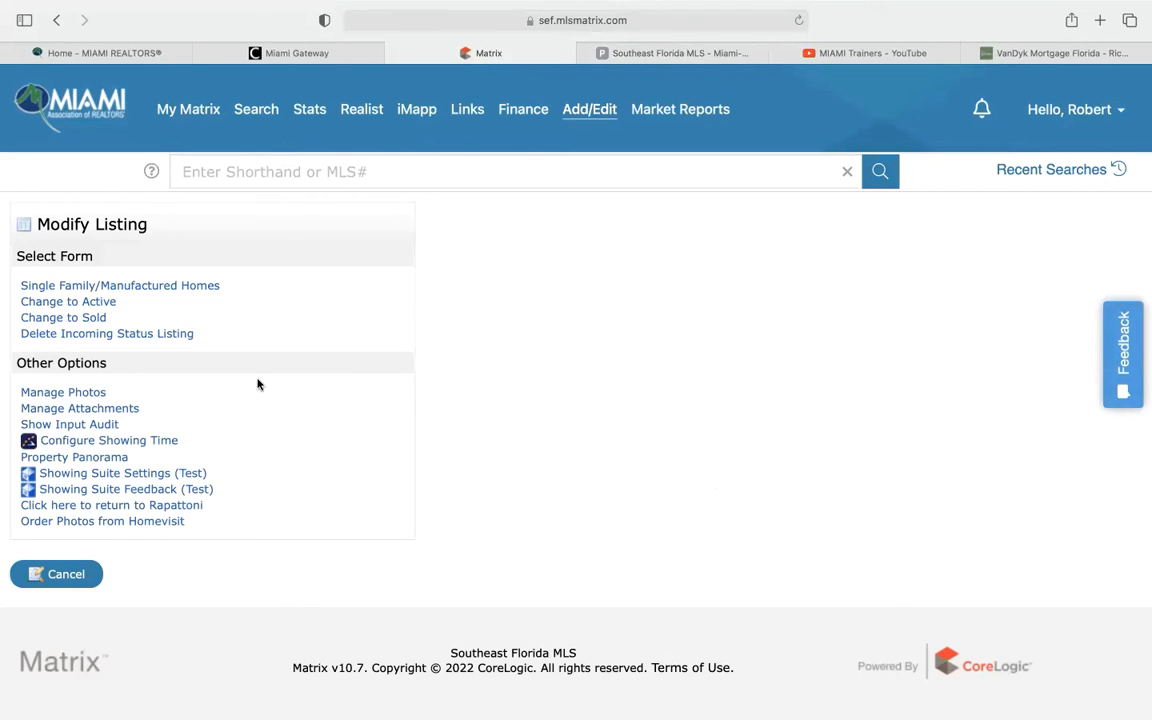
click(196, 110)
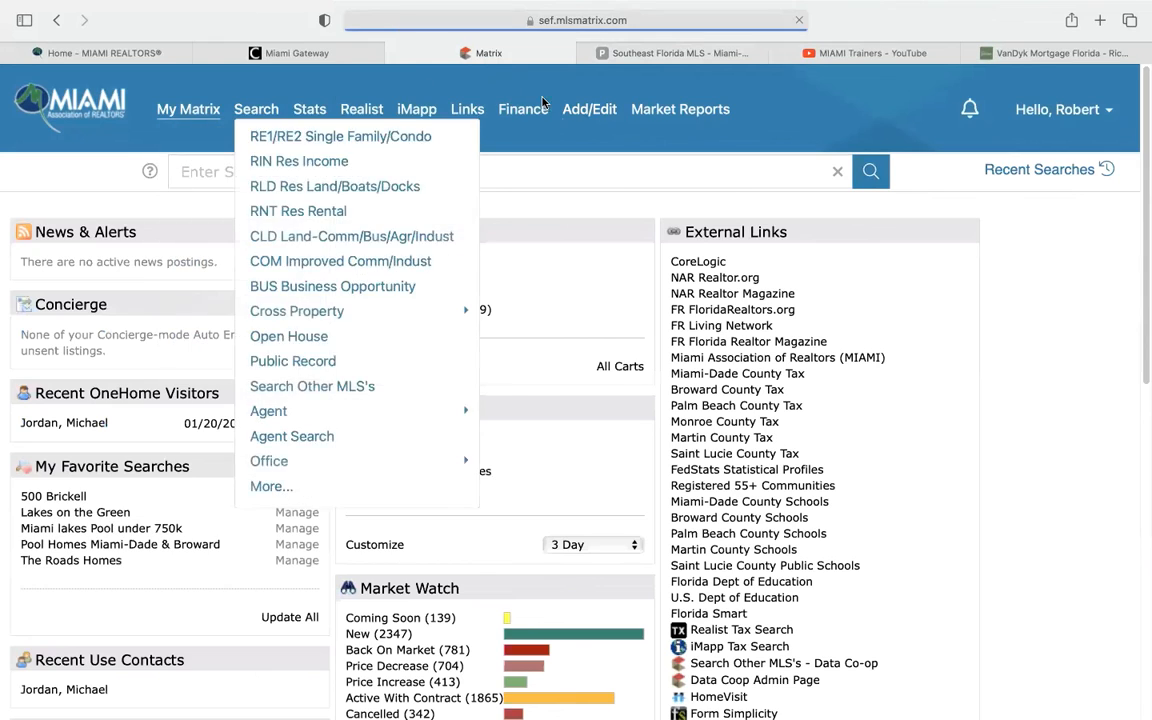
click(580, 110)
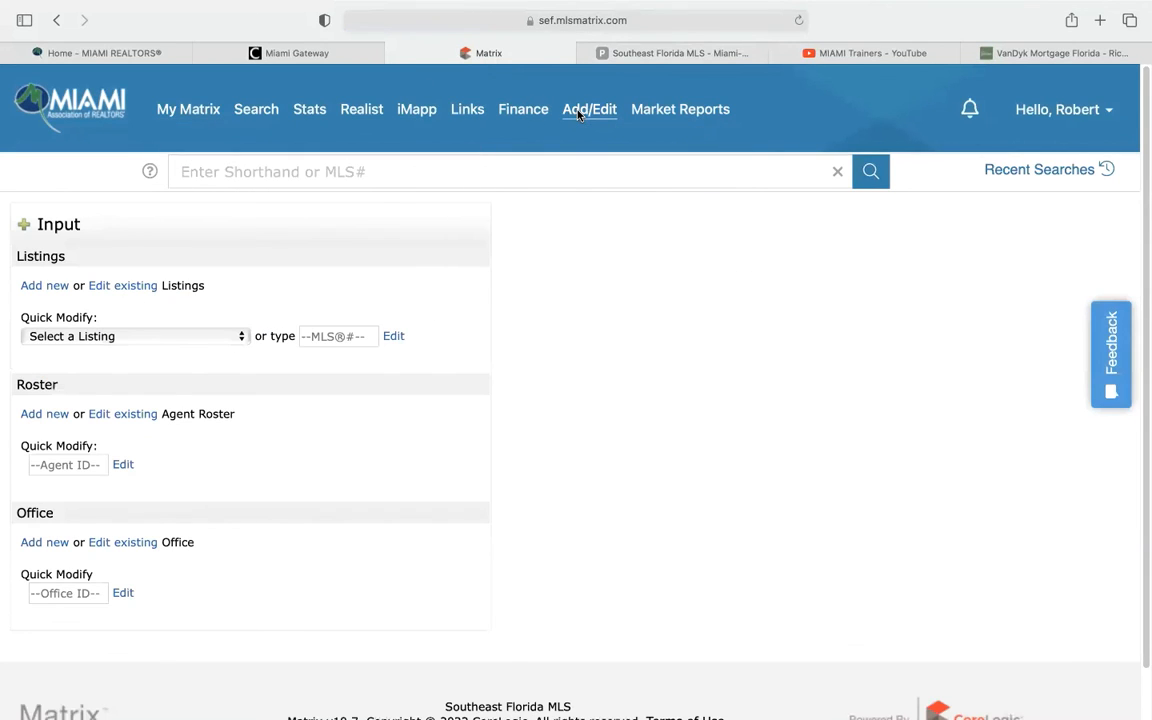
click(235, 340)
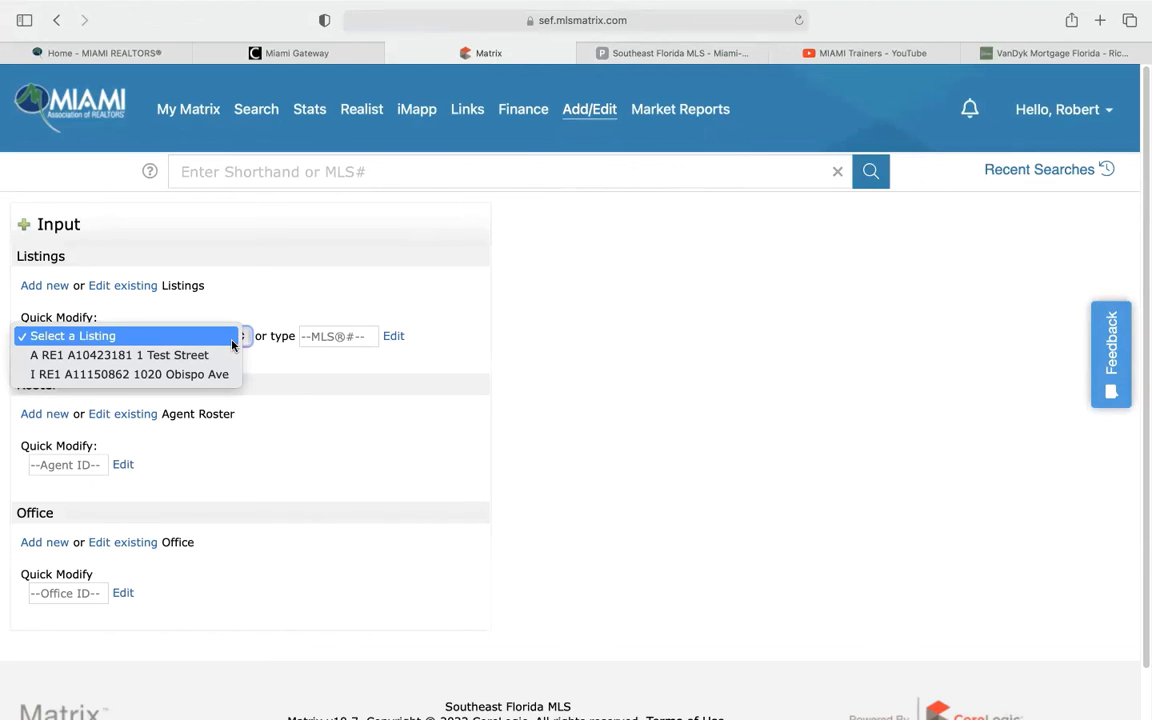
click(176, 361)
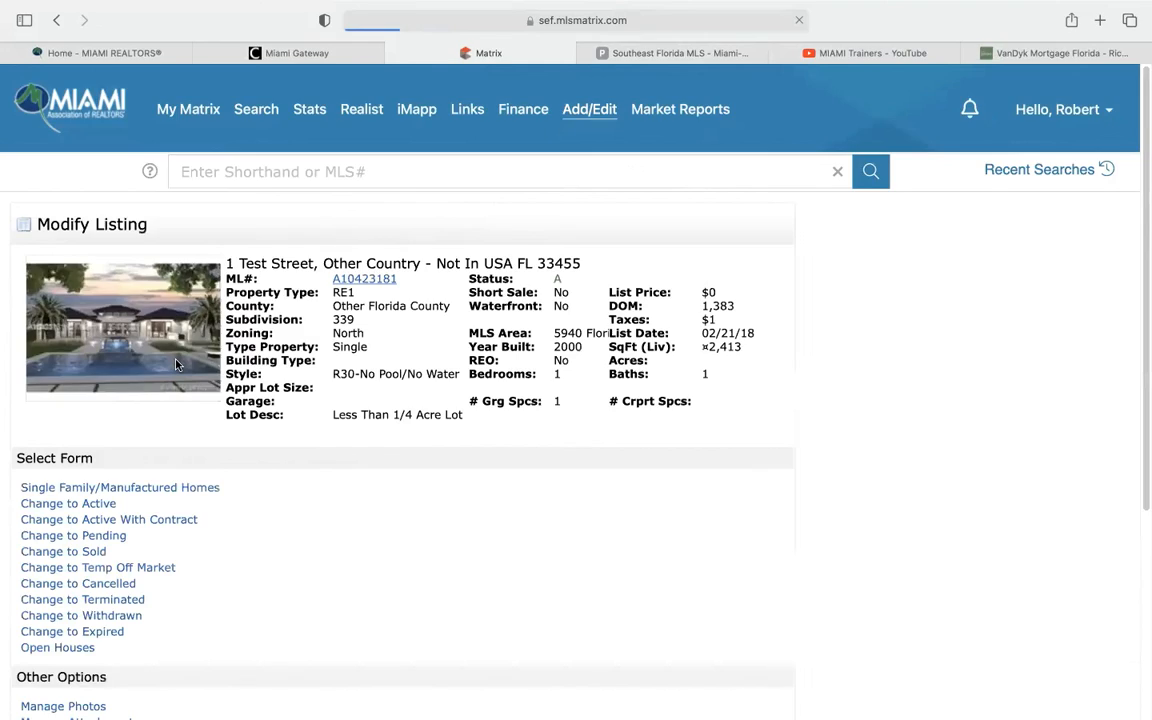
Open and cancel both the Single Family edit form and the Change to Pending form
click(146, 490)
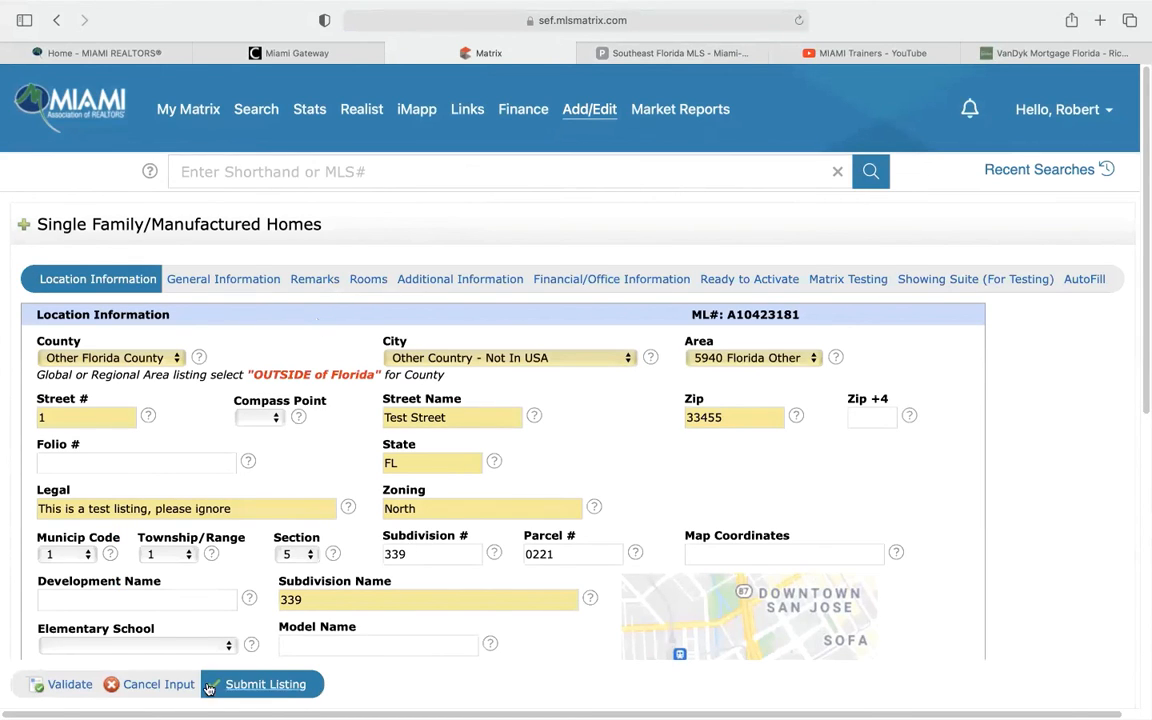
click(178, 686)
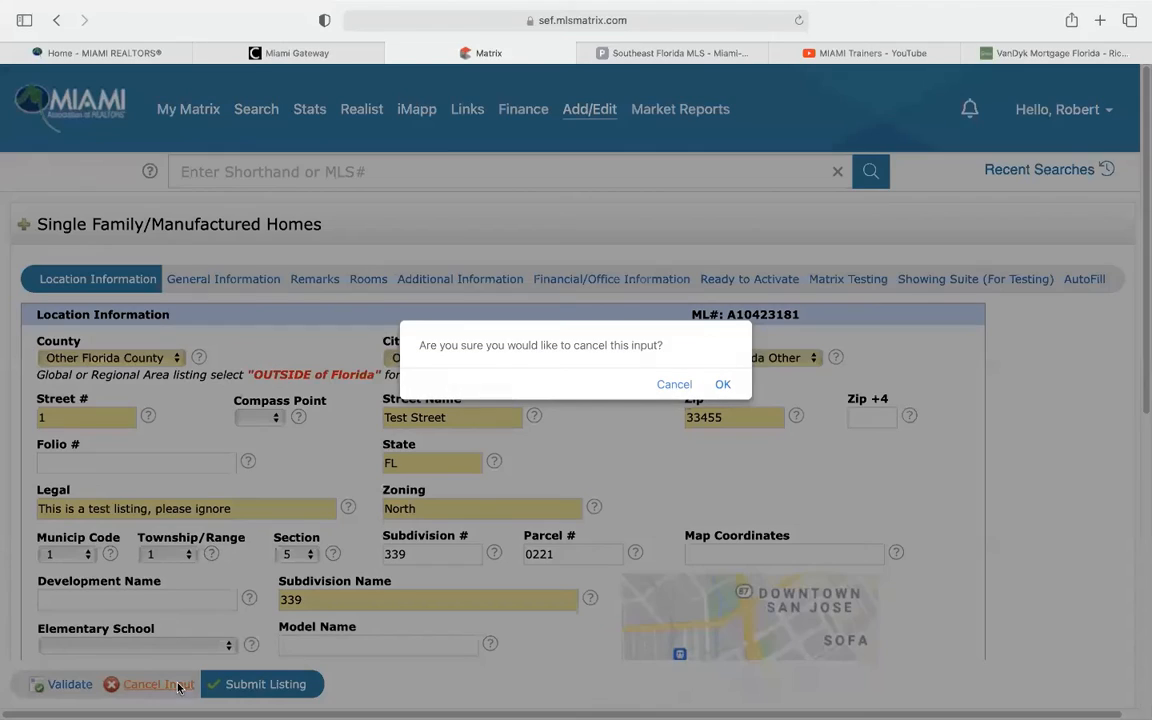
click(723, 386)
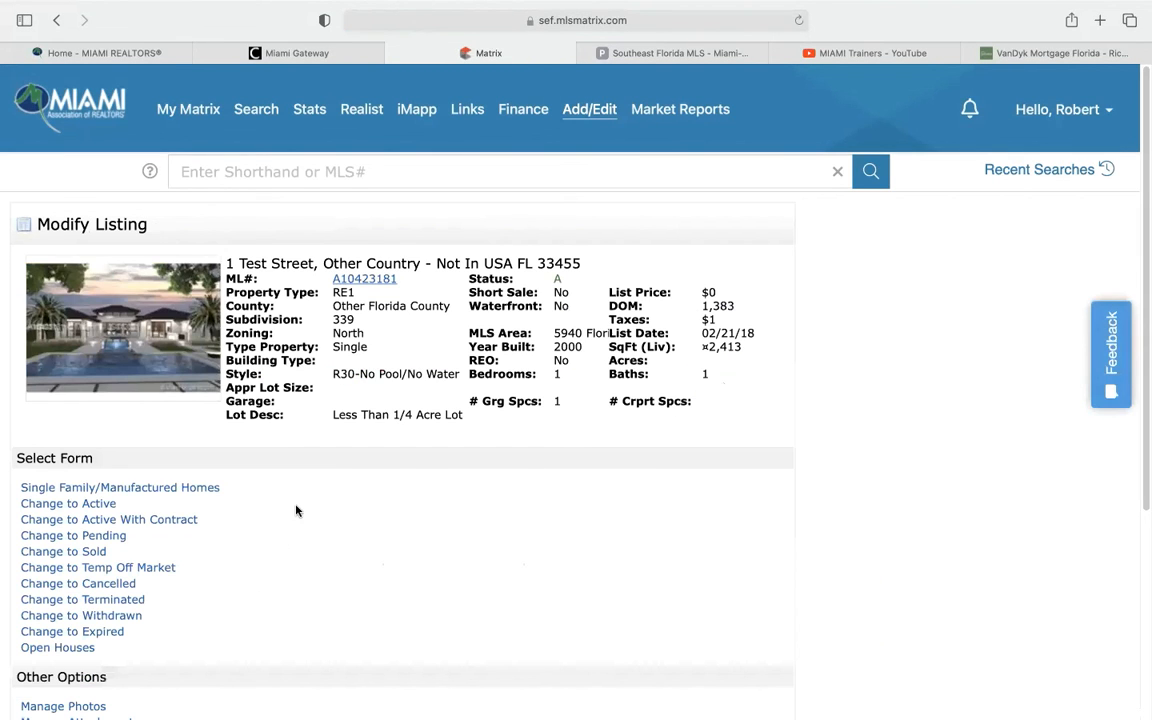
scroll(296, 510, down, 2)
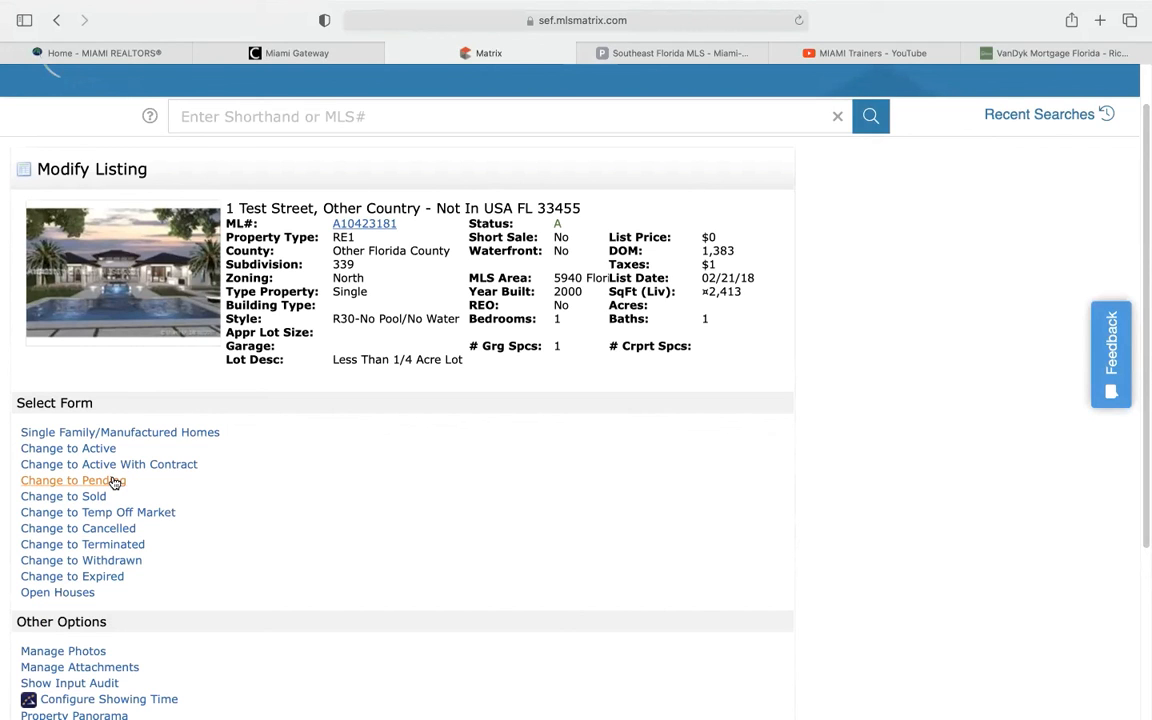
click(112, 481)
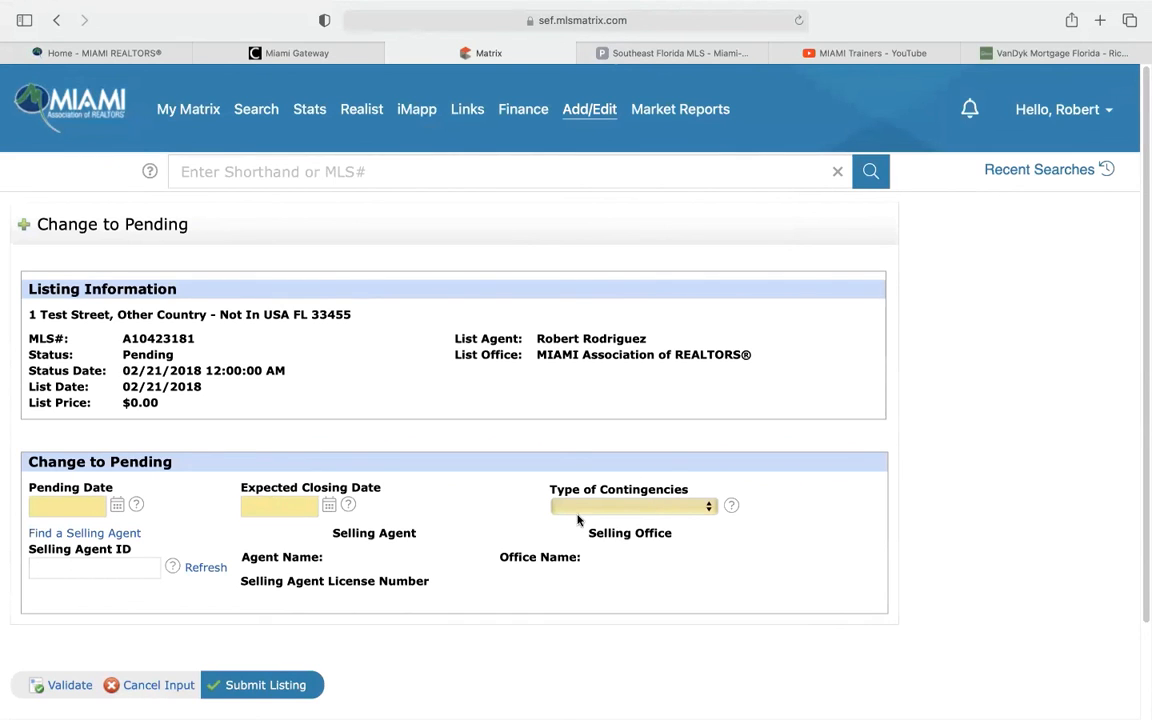
click(172, 688)
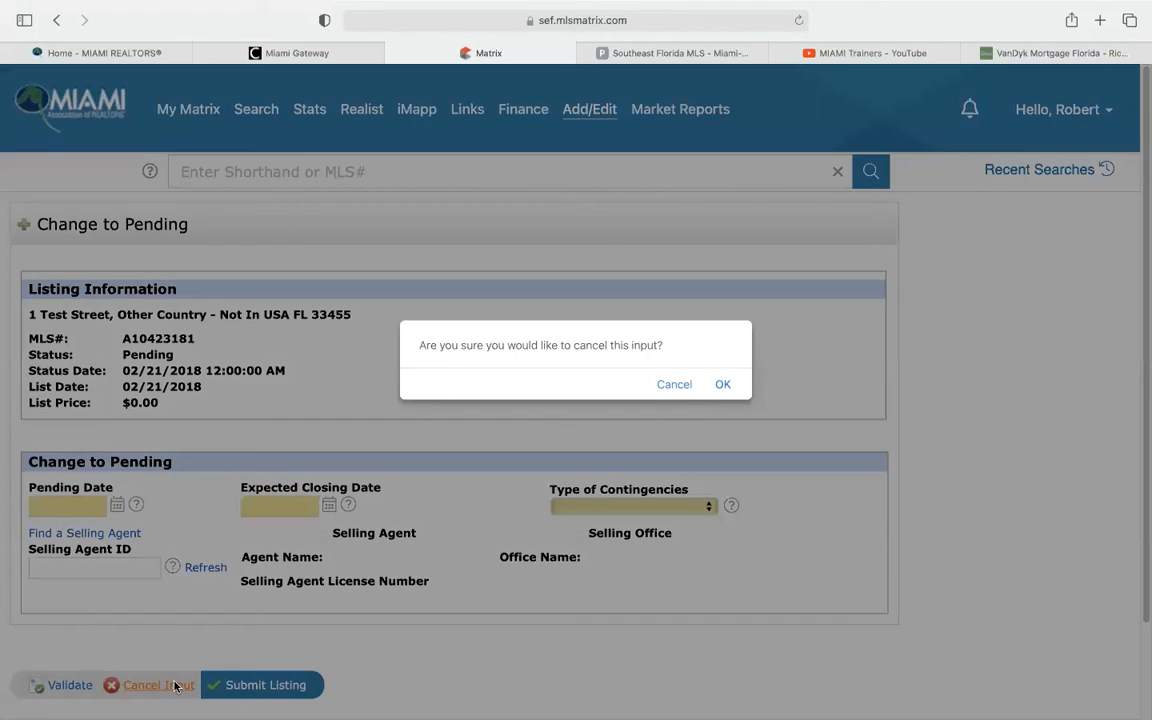
click(720, 385)
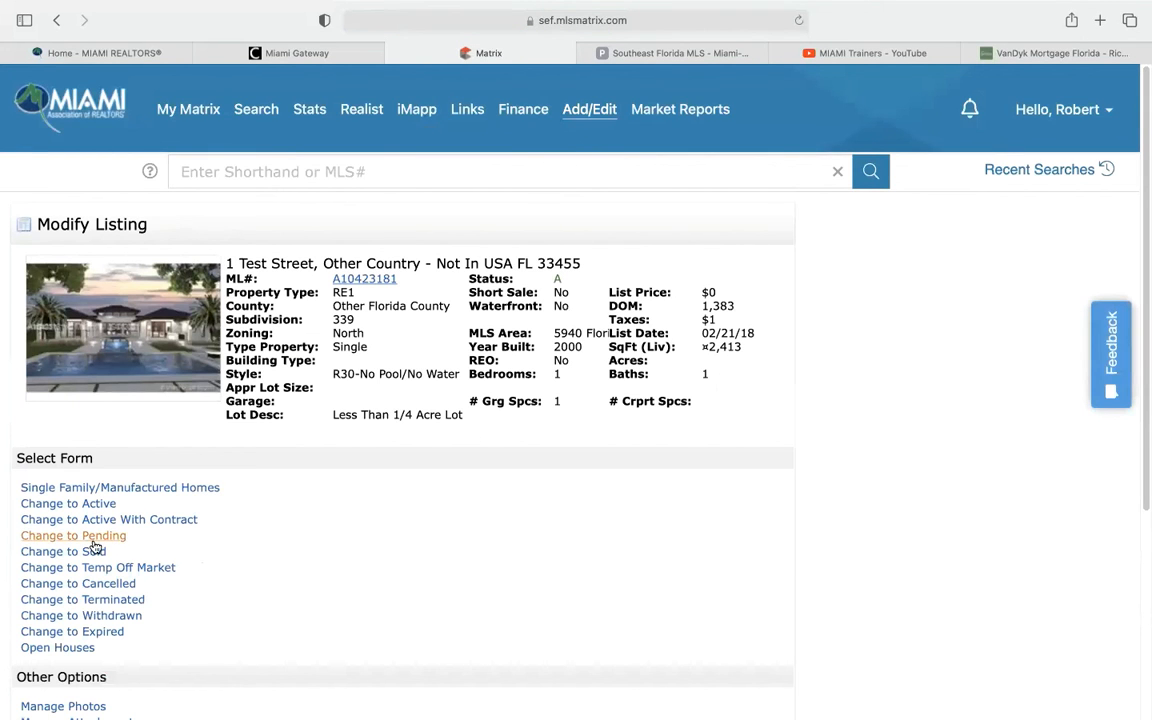
Open the Change to Sold form for 1 Test Street and scroll through its fields
click(75, 552)
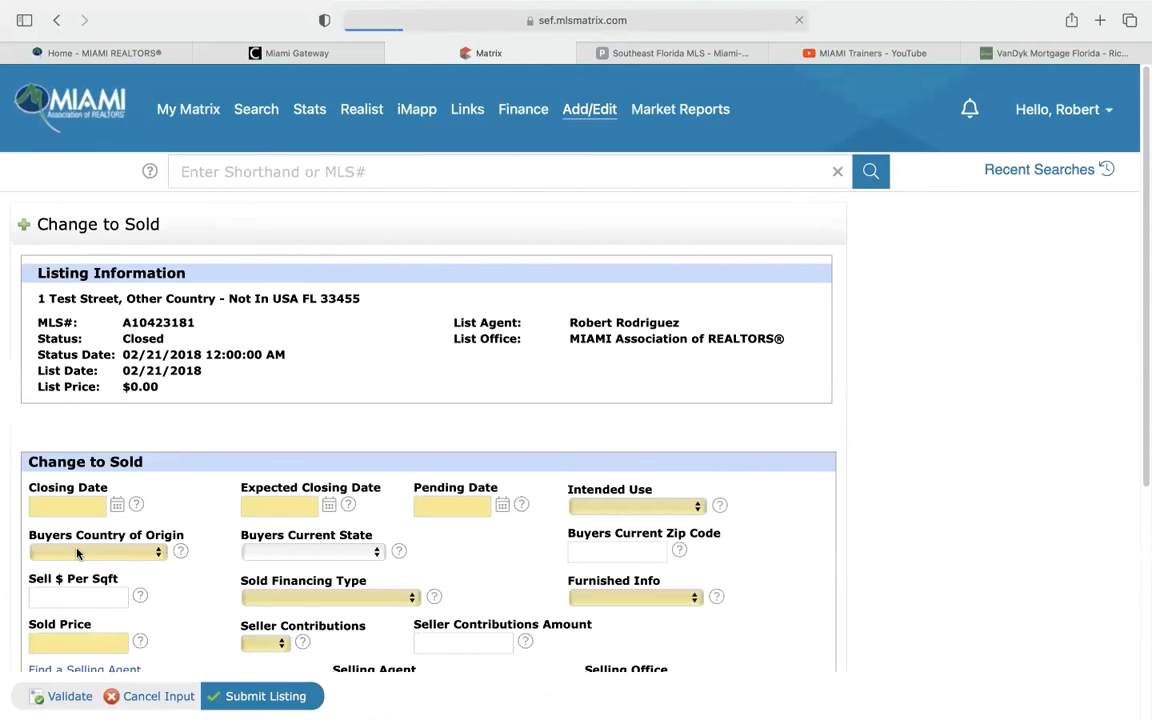
scroll(177, 504, down, 1)
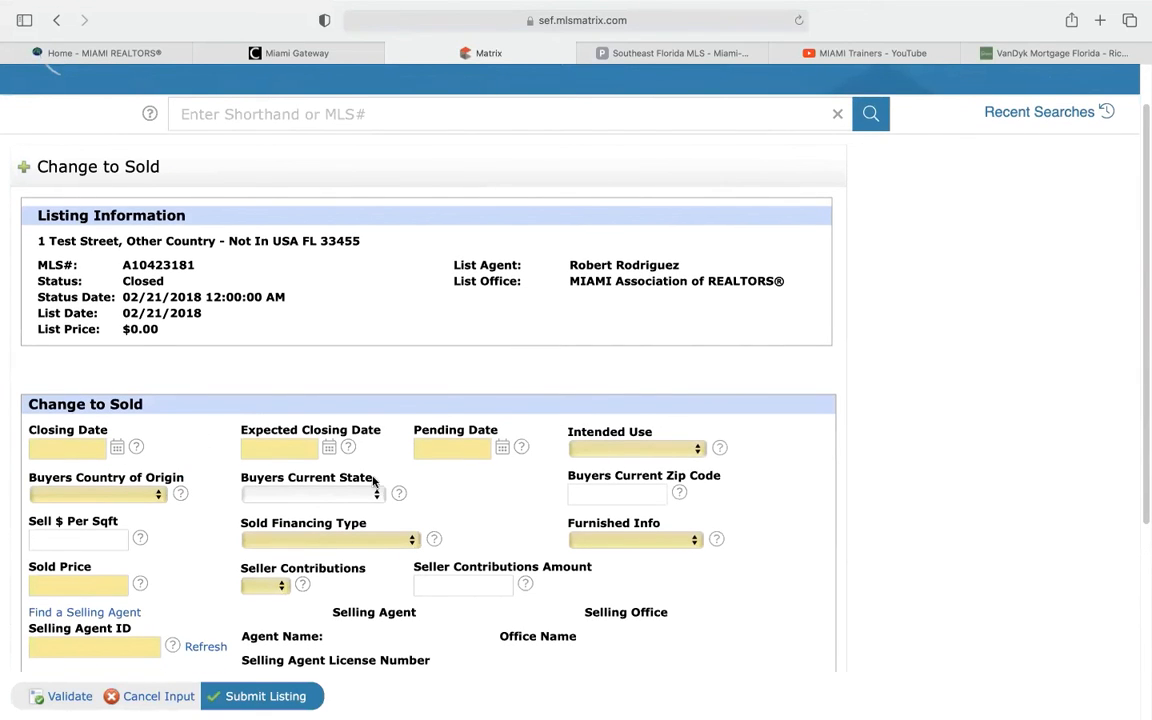
scroll(210, 440, down, 1)
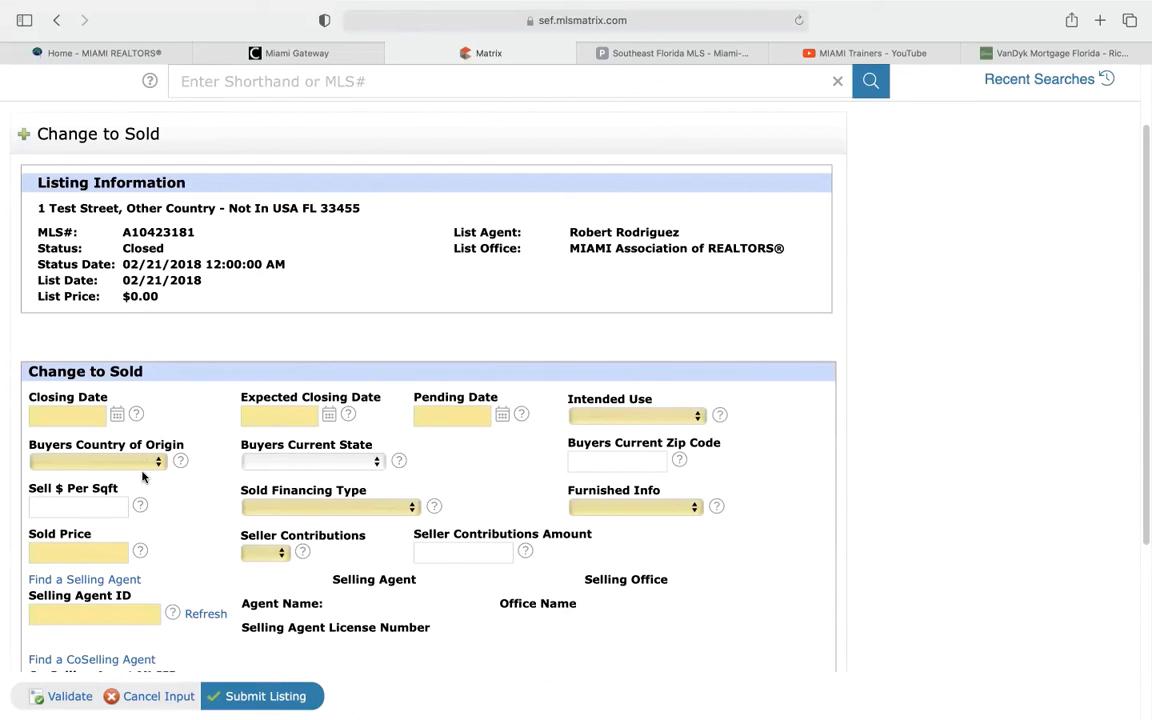
scroll(205, 458, down, 1)
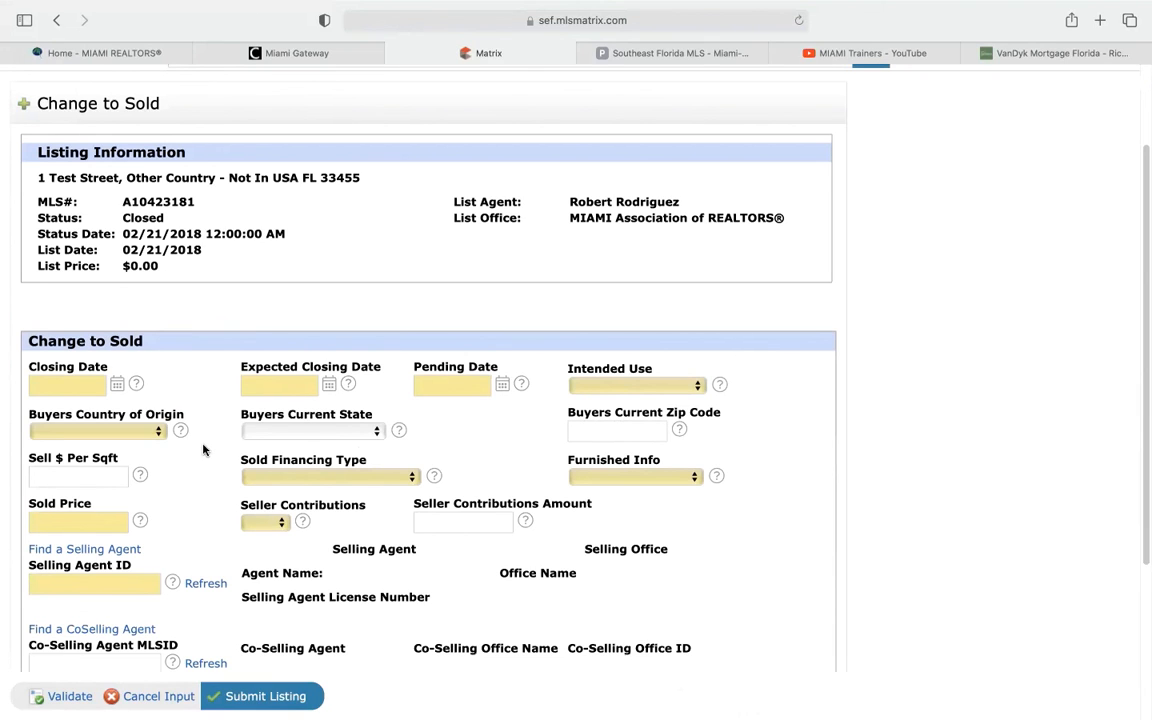
scroll(213, 451, down, 2)
scroll(213, 451, down, 1)
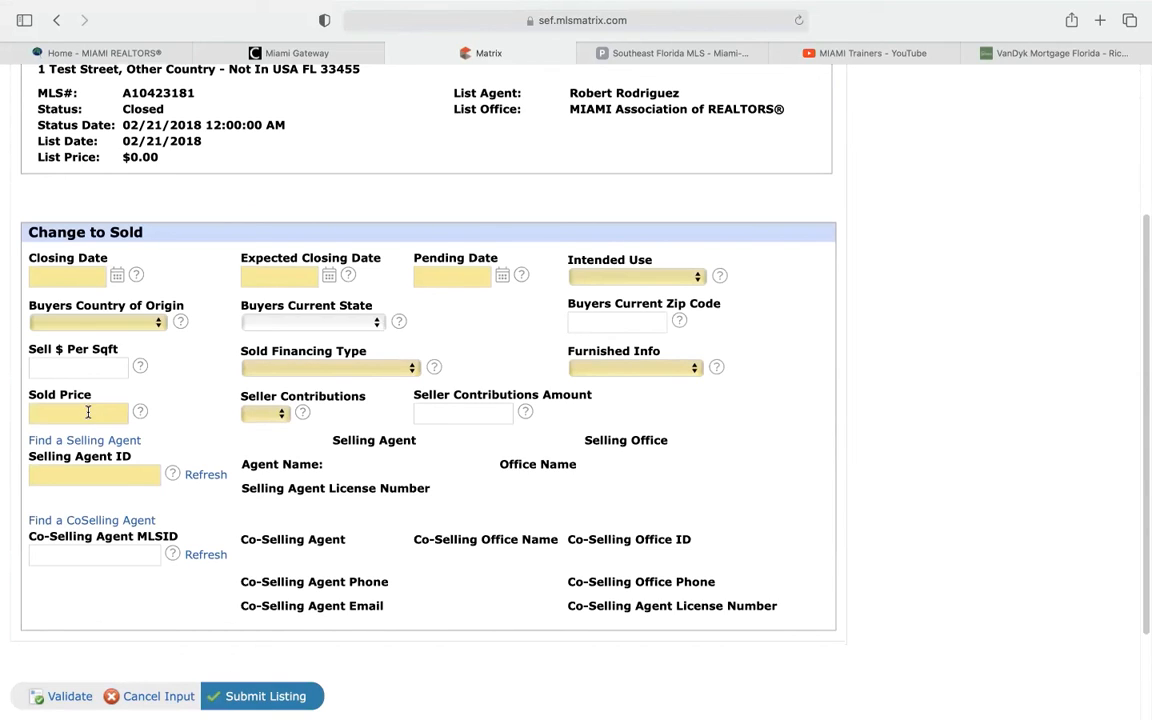
Click into Selling Agent ID, then cancel the sold-status input and confirm
click(85, 471)
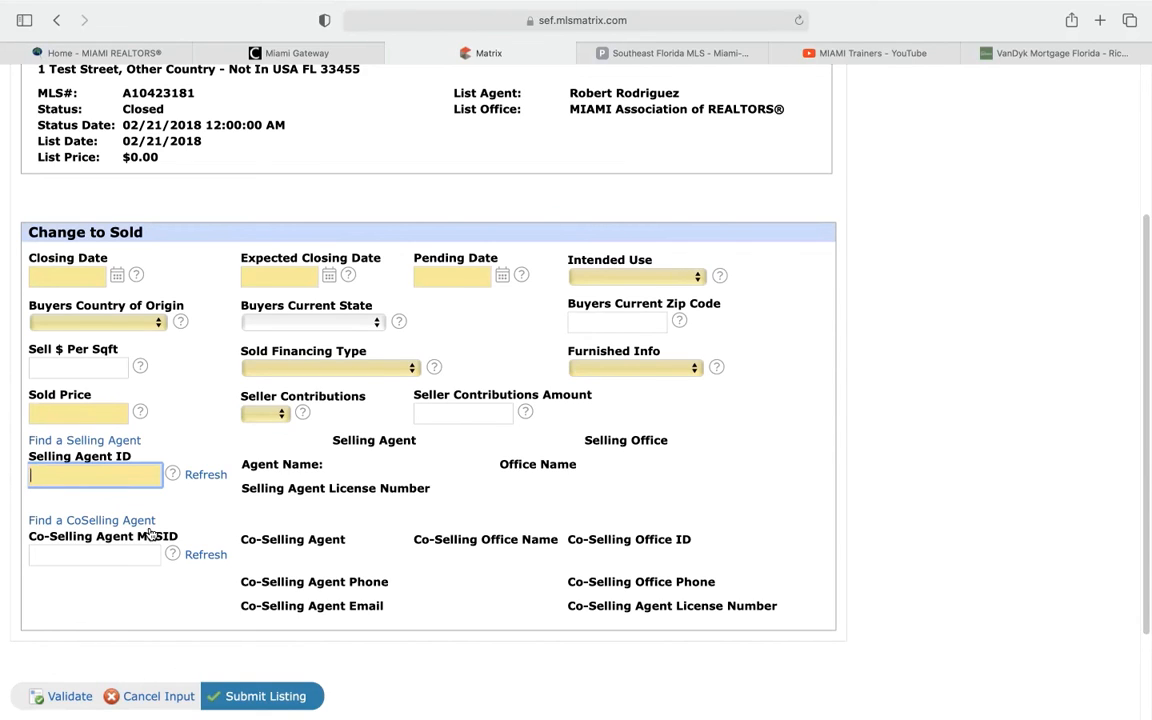
click(155, 699)
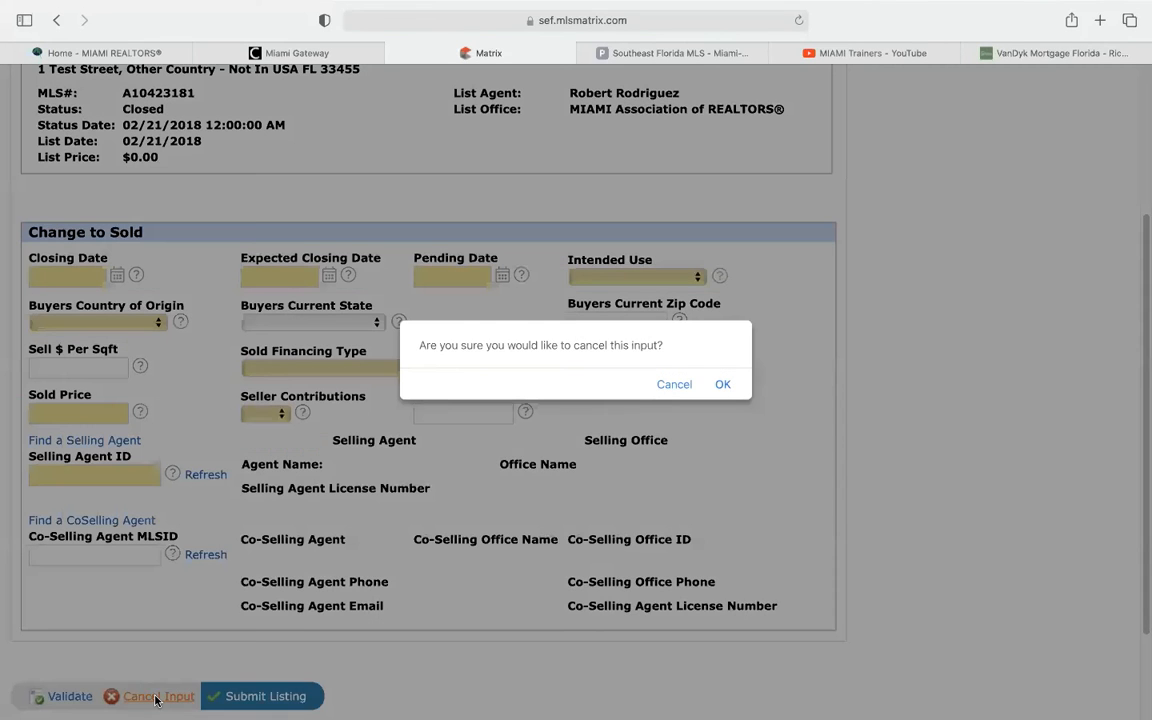
click(723, 387)
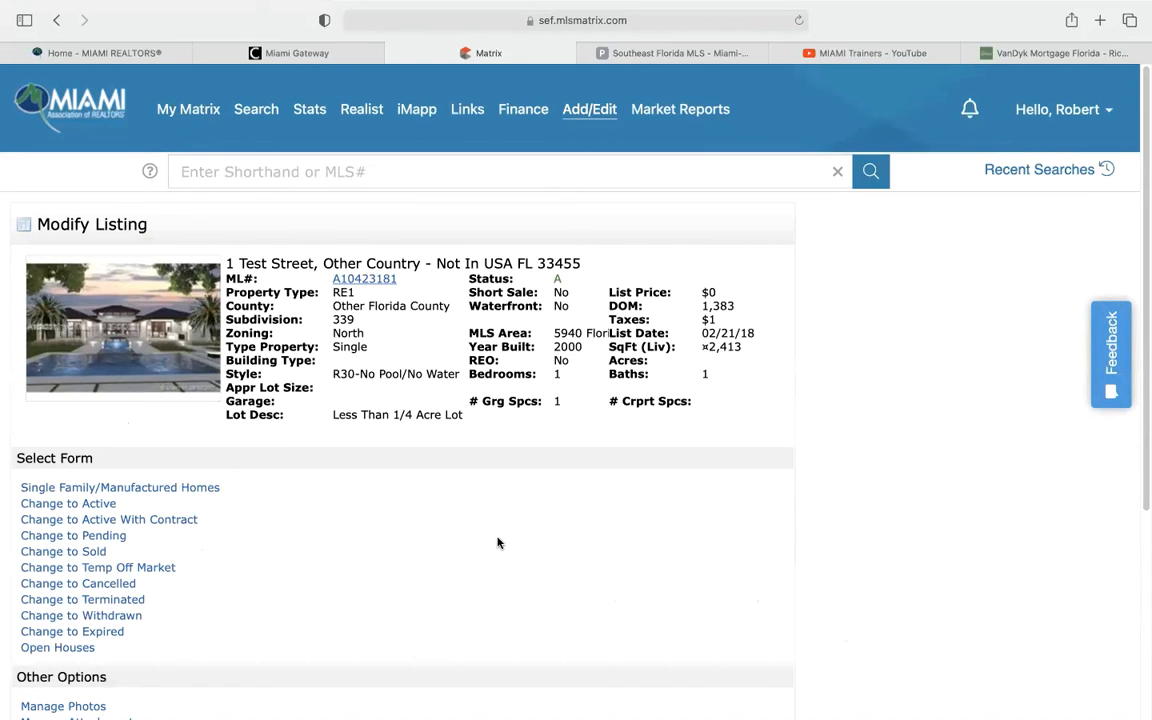
From My Matrix, go to Add/Edit and pick the 1 Test Street listing from Quick Modify
click(190, 110)
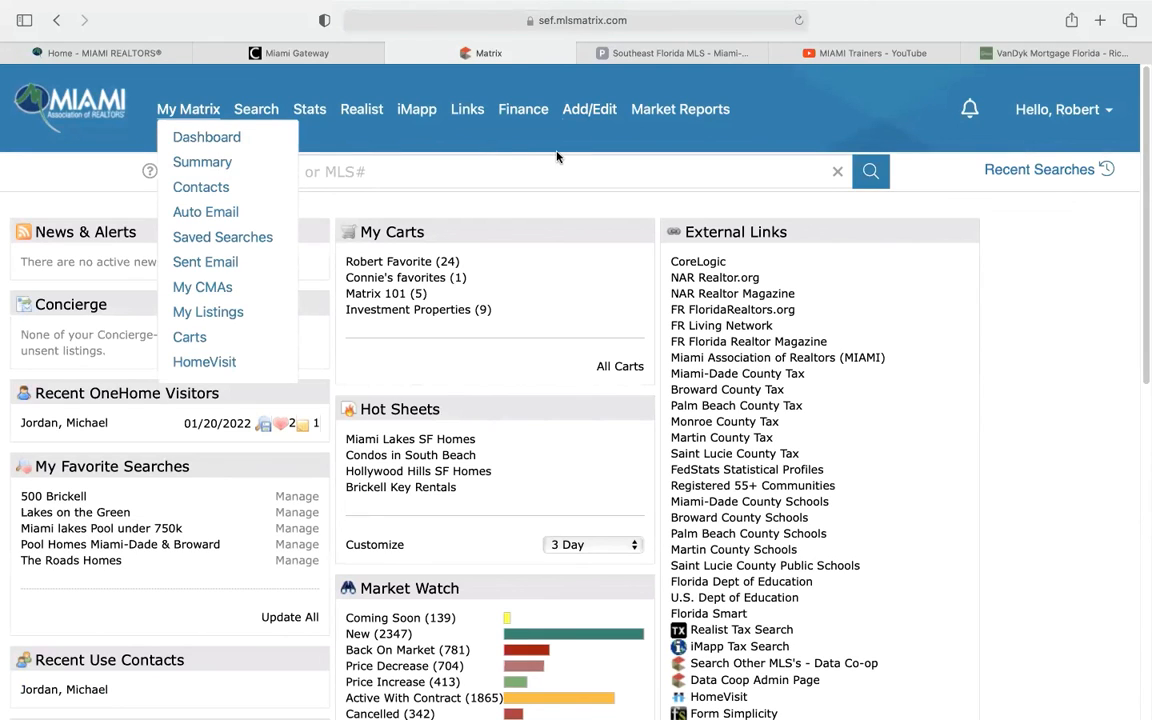
mouse_move(585, 116)
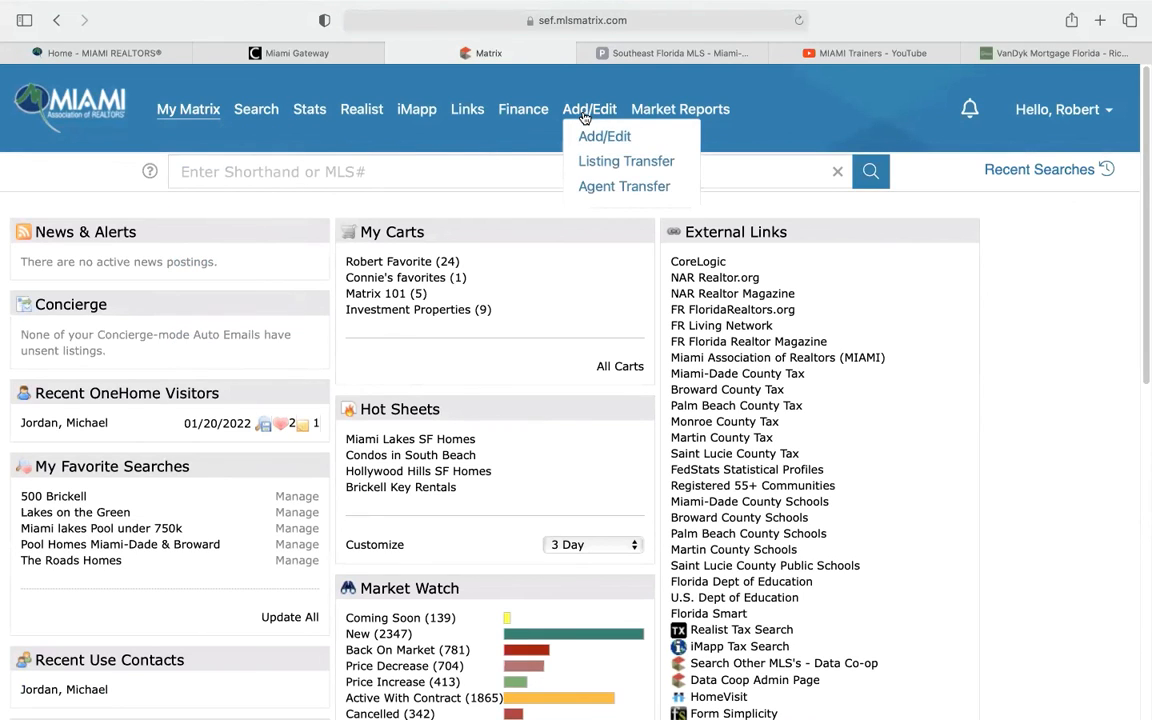
click(586, 138)
click(167, 336)
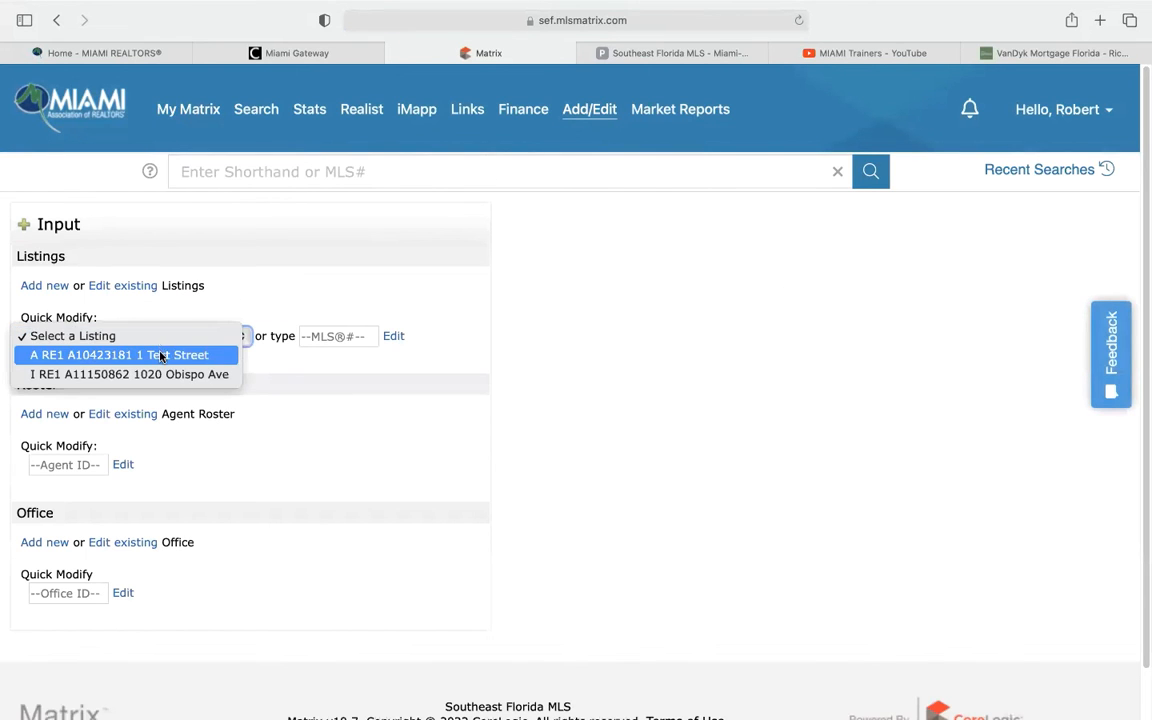
click(160, 355)
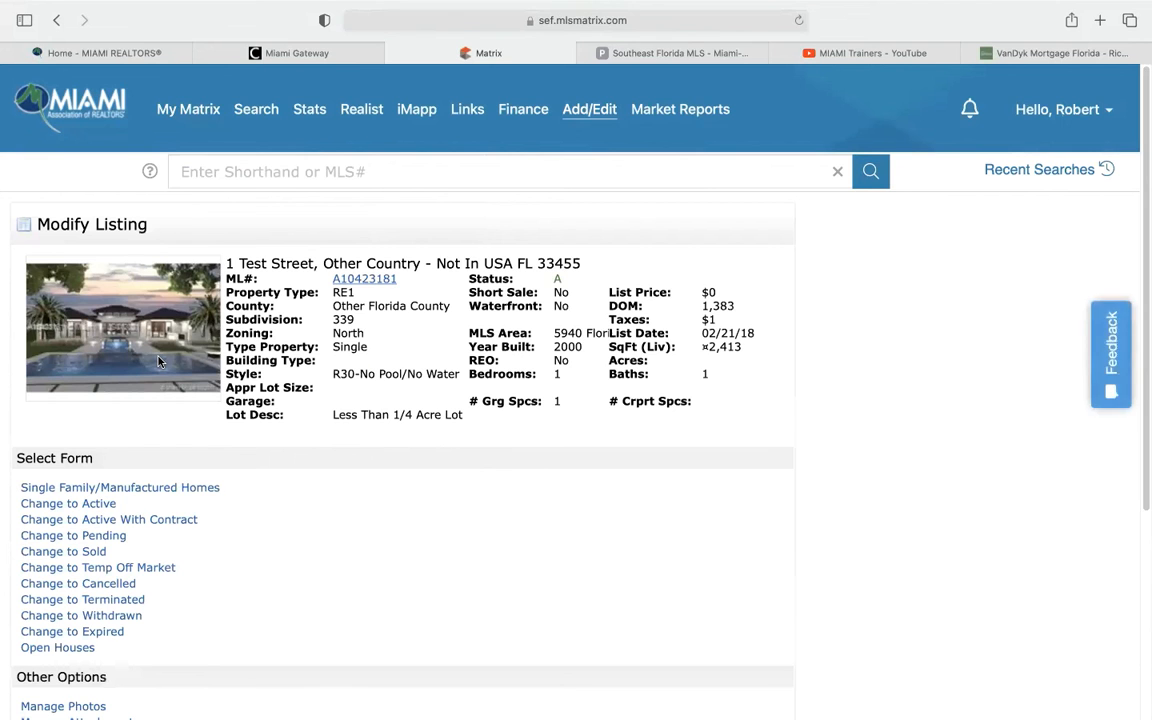
scroll(248, 455, down, 5)
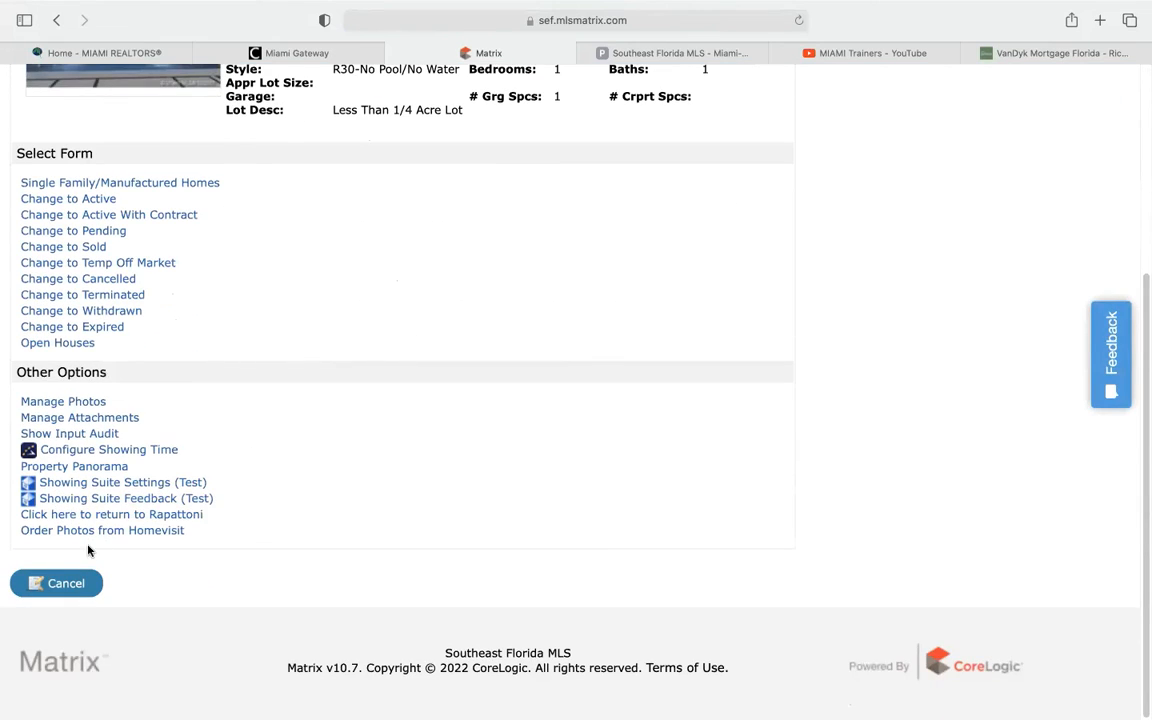
scroll(300, 515, up, 1)
scroll(326, 510, up, 4)
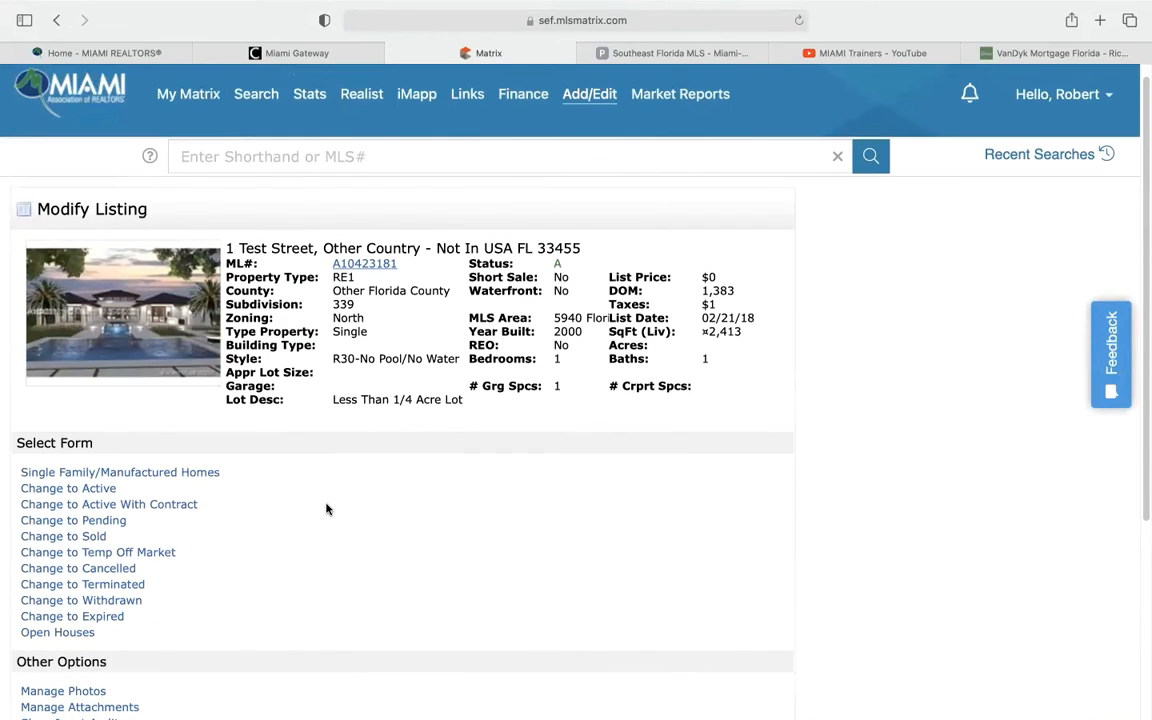
click(590, 104)
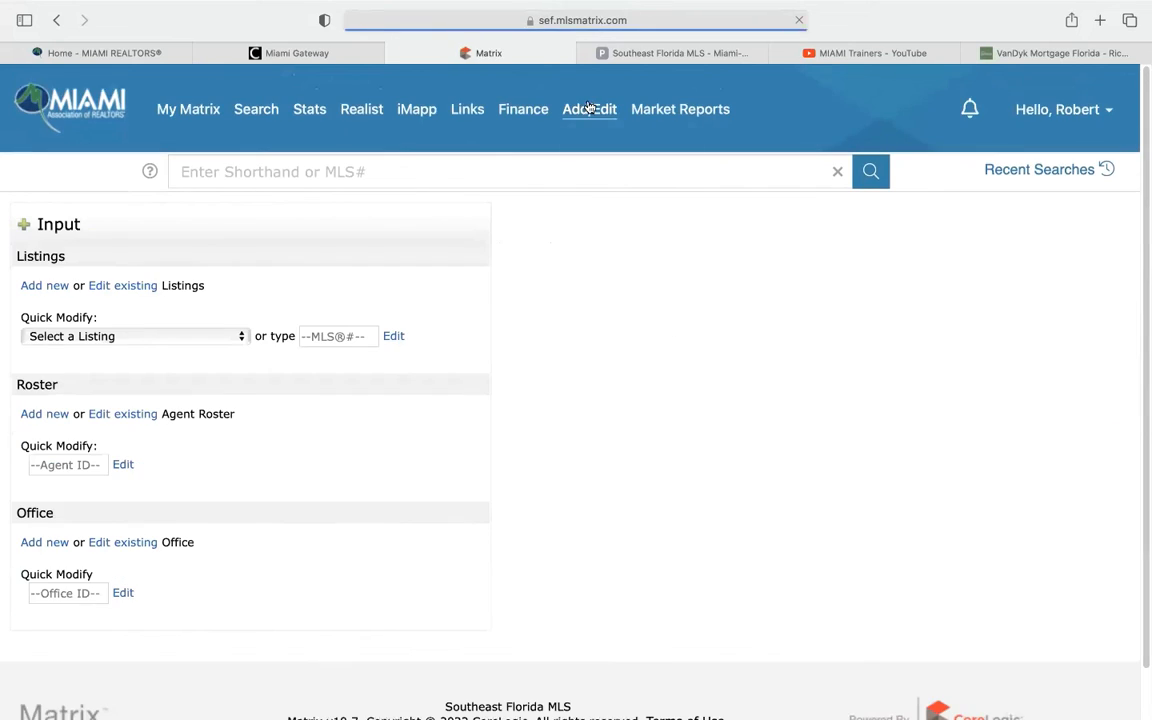
click(72, 336)
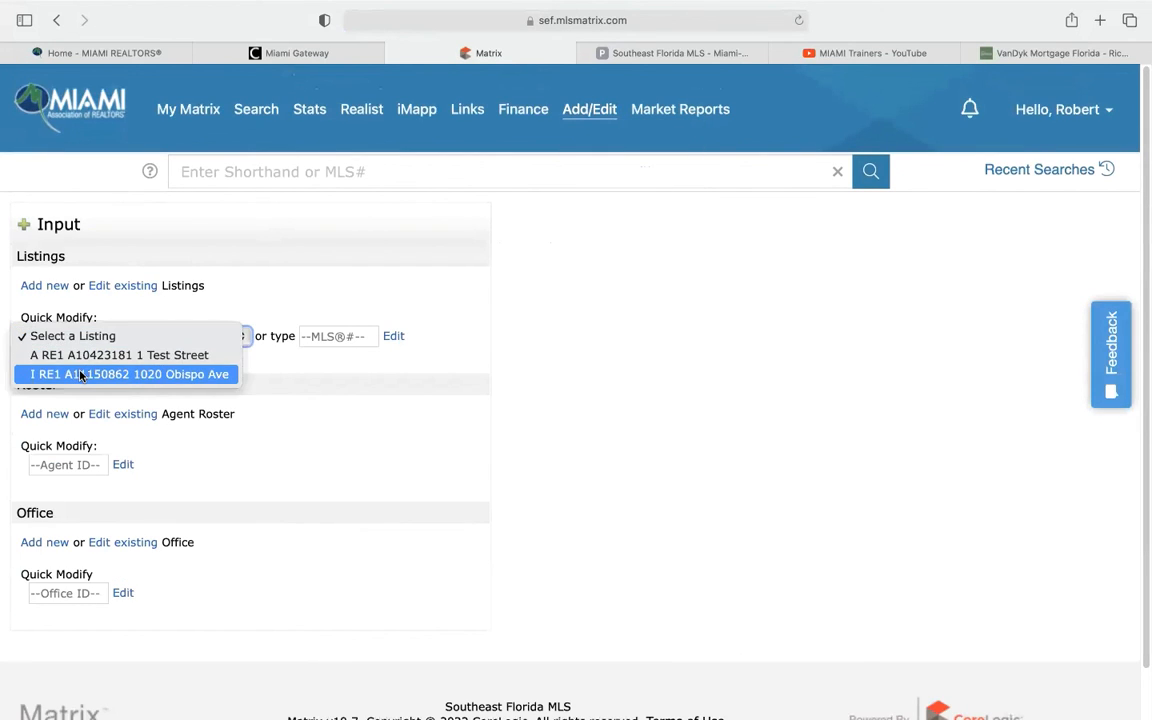
click(80, 374)
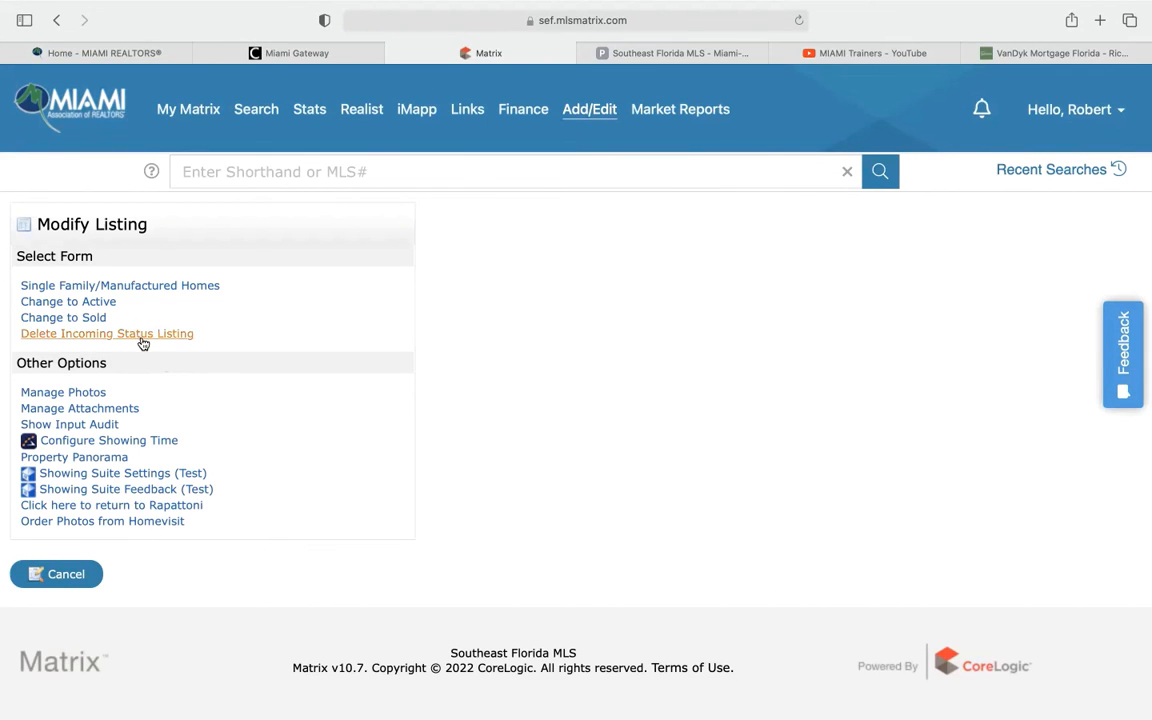
click(98, 339)
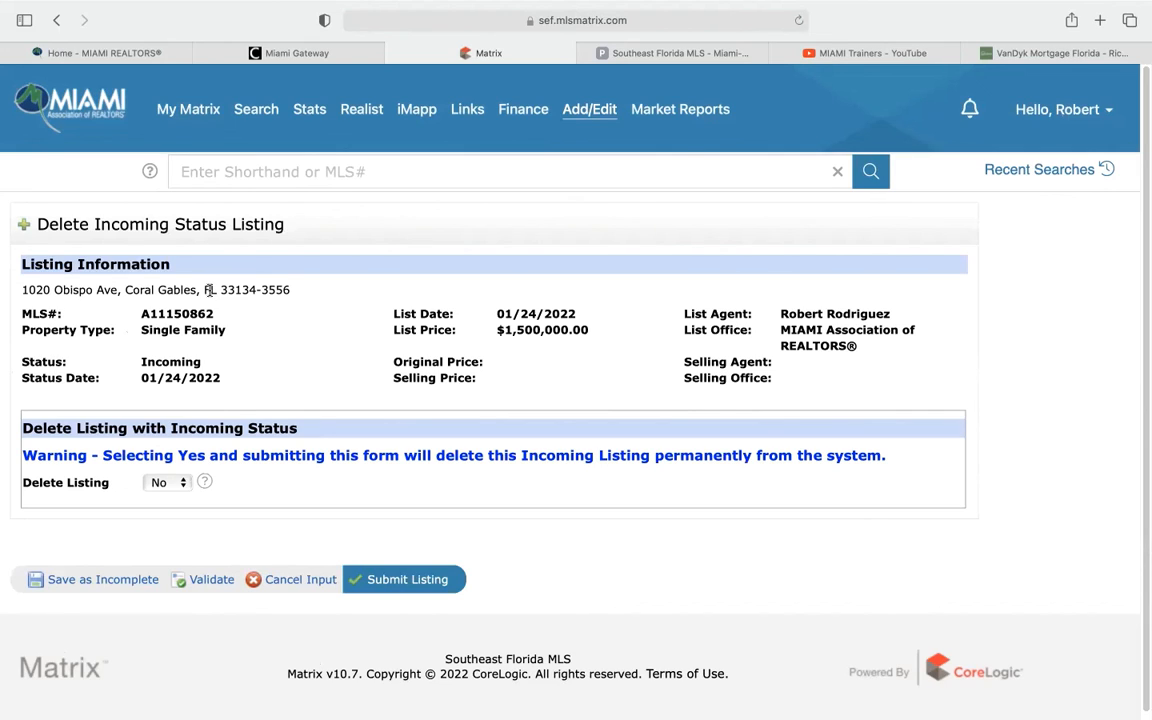
click(159, 484)
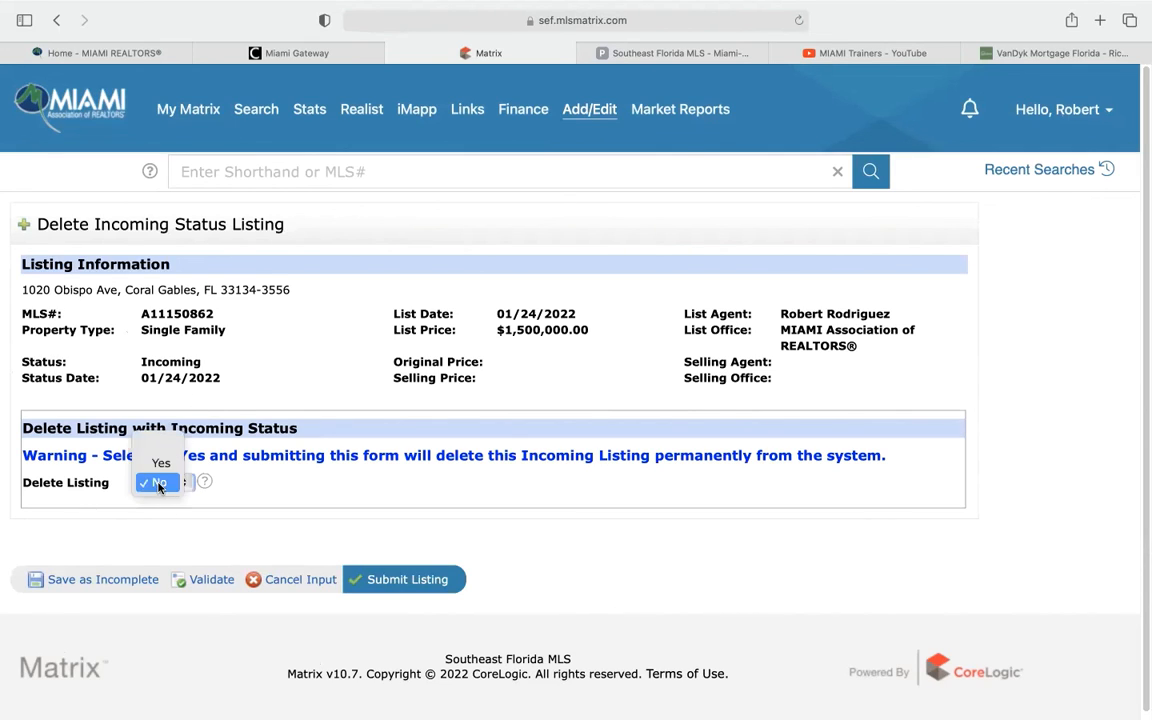
click(158, 462)
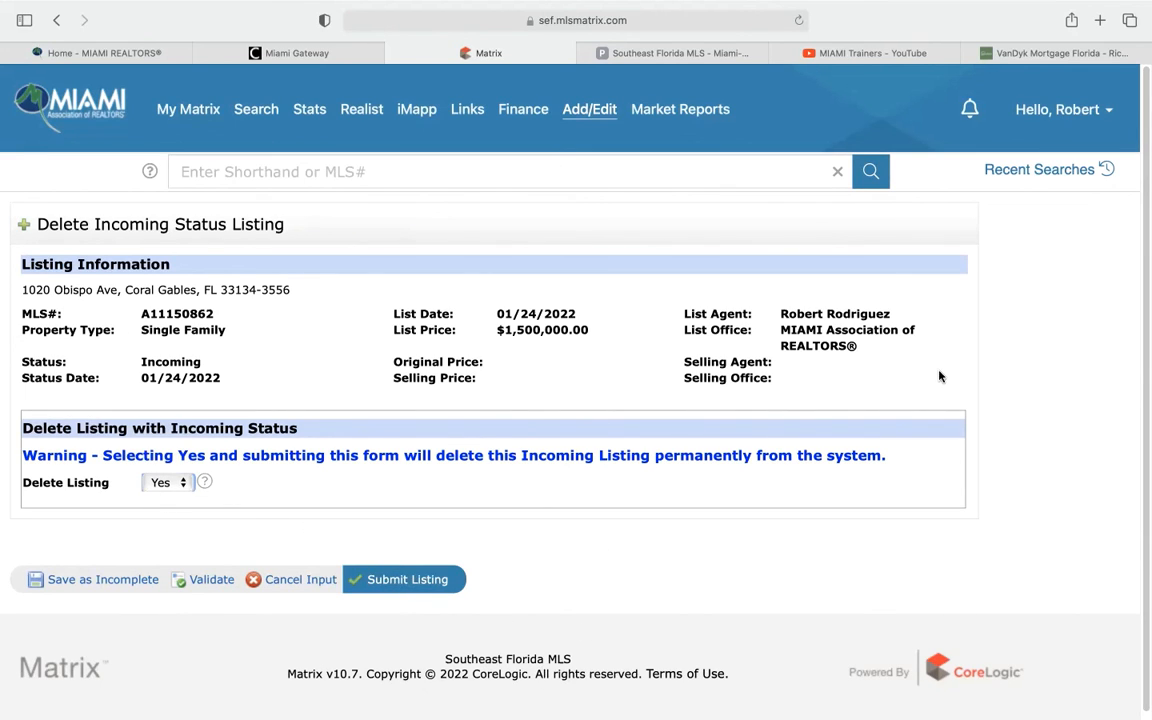
click(415, 599)
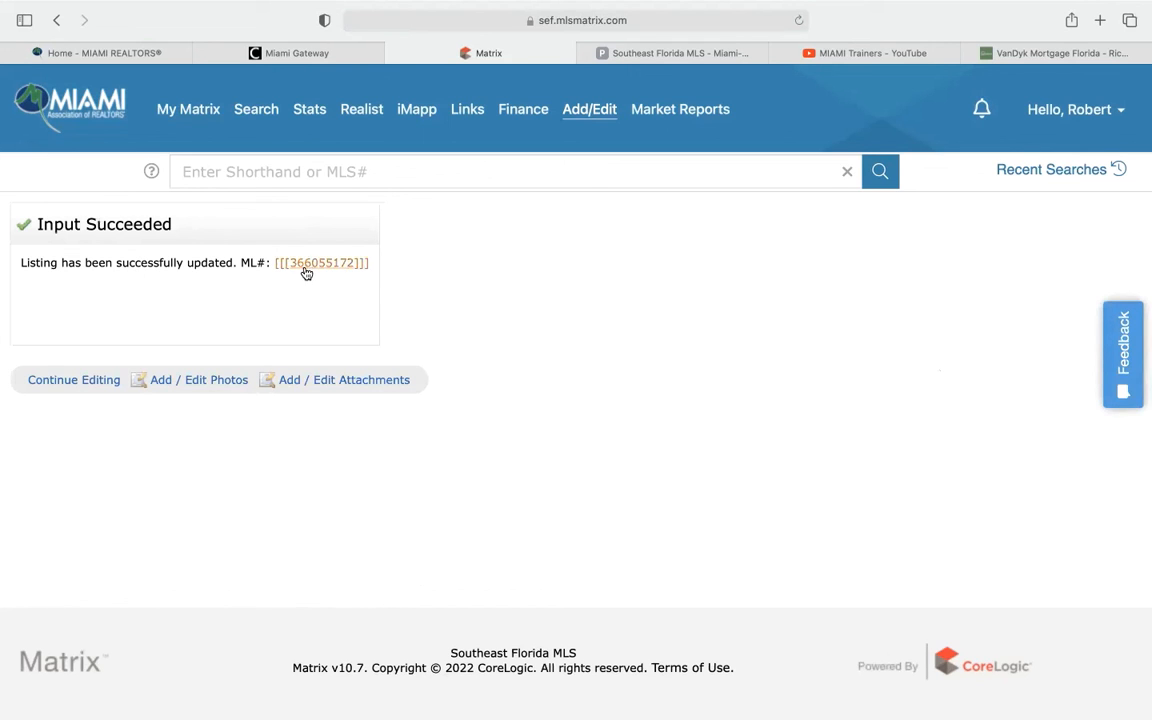
Confirm on Add/Edit that only 1 Test Street remains in the Select a Listing dropdown
click(202, 115)
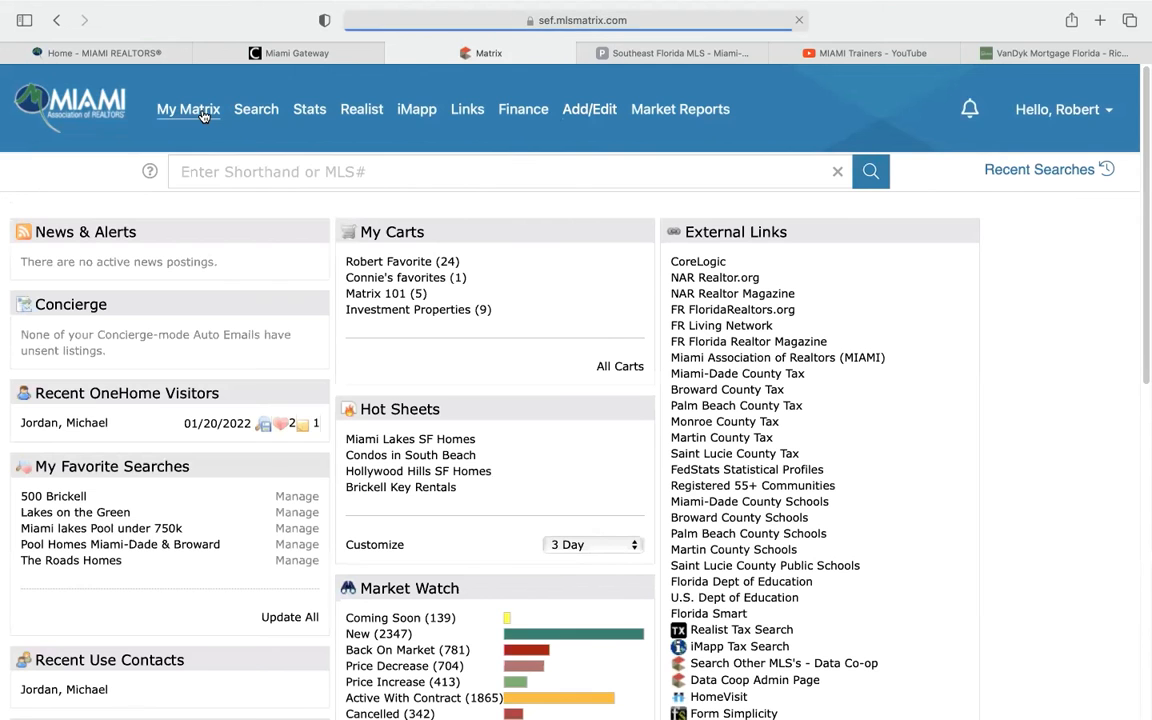
click(605, 136)
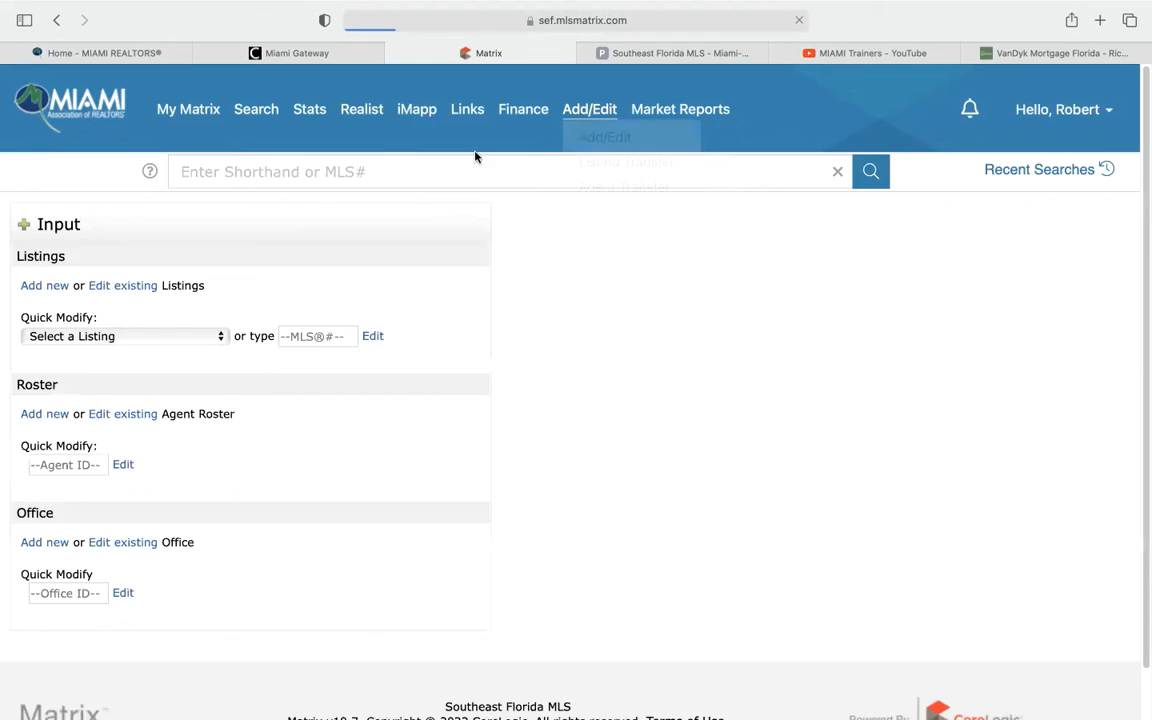
click(145, 336)
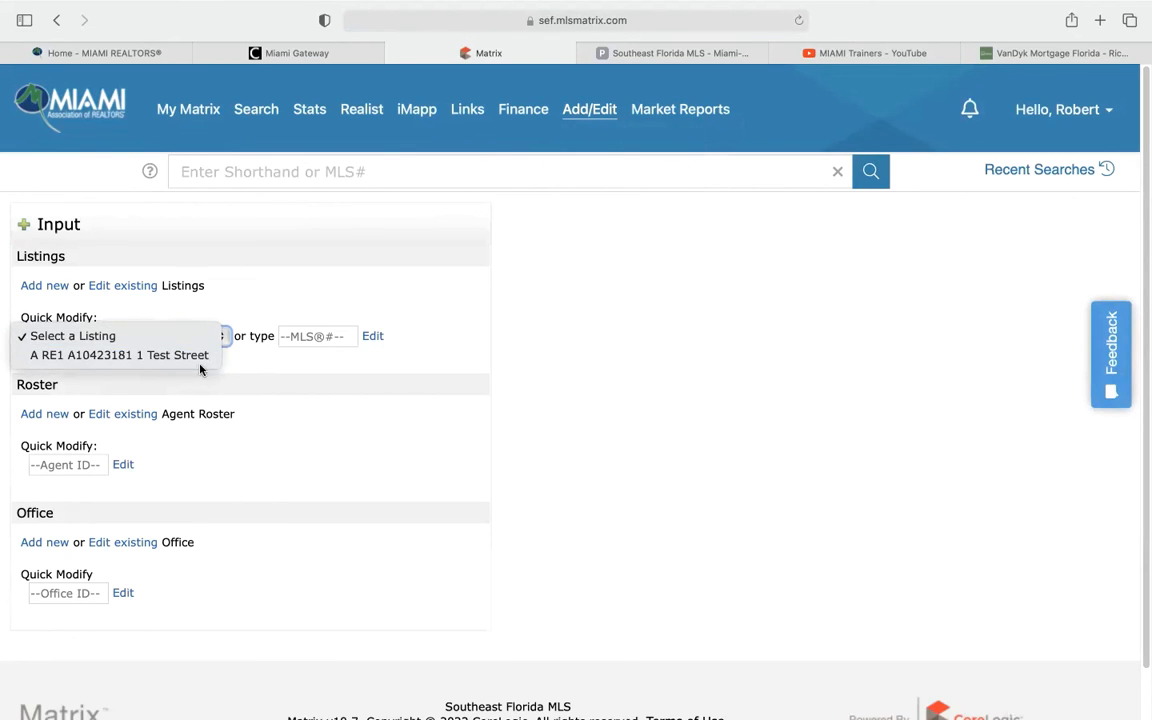
click(452, 355)
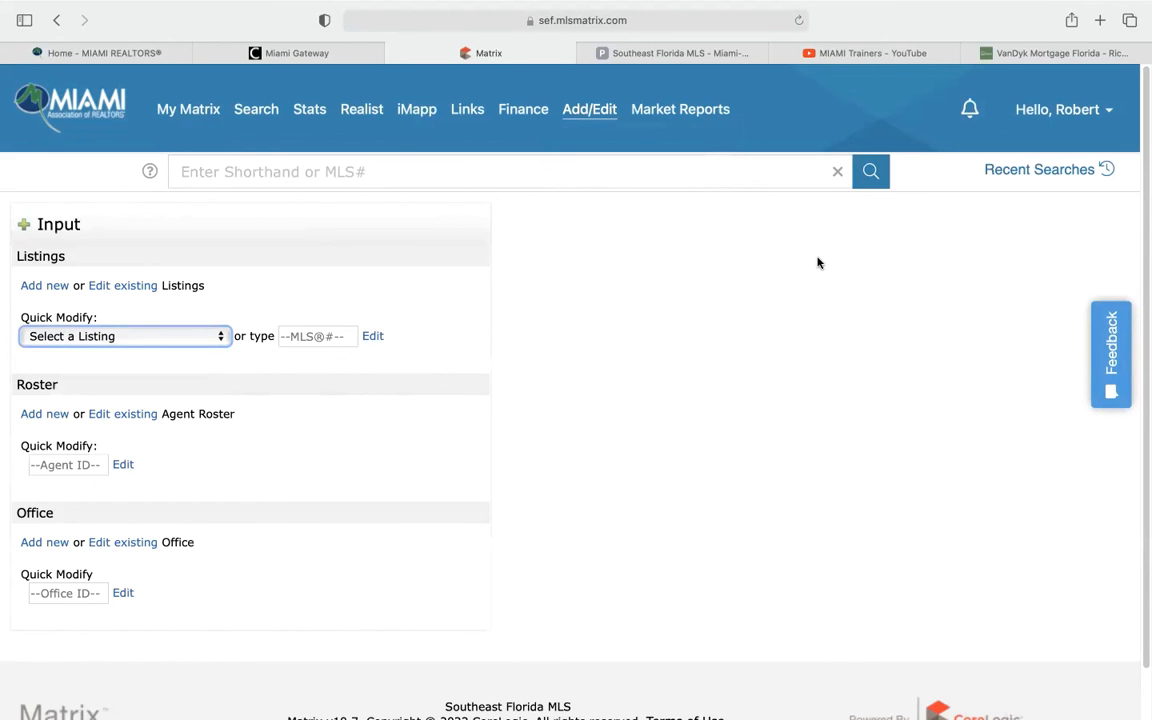
Go back to the My Matrix dashboard, then switch to the MIAMI Trainers YouTube channel
click(198, 118)
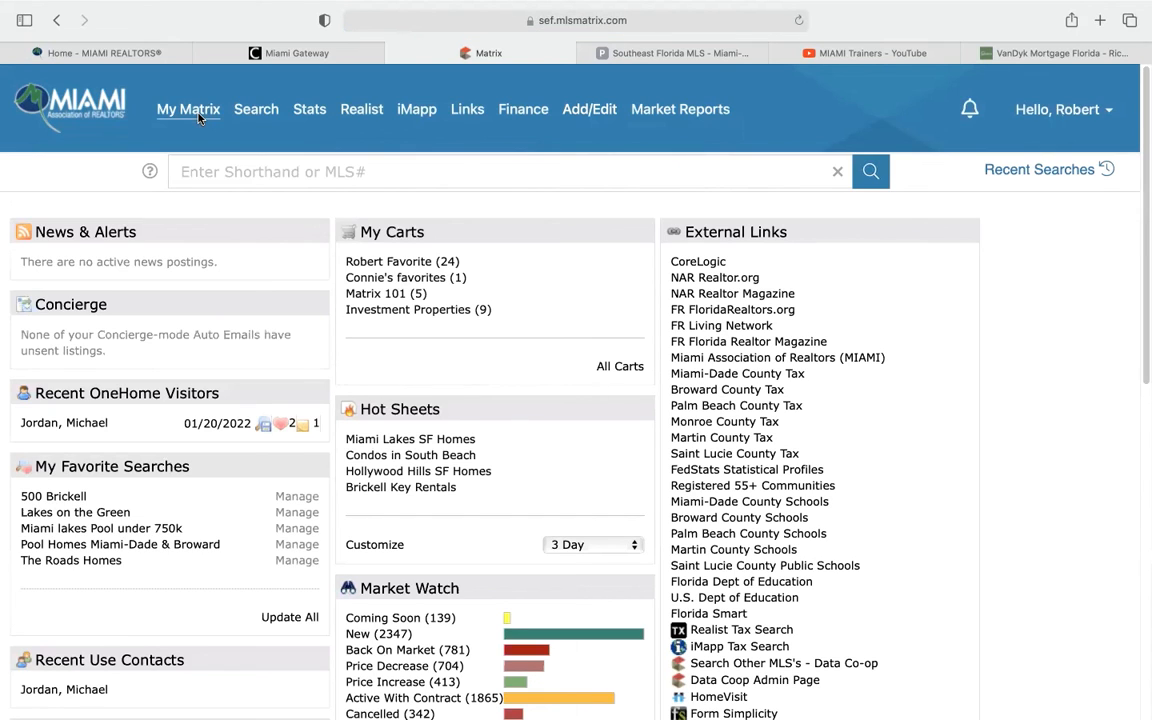
mouse_move(198, 120)
click(842, 55)
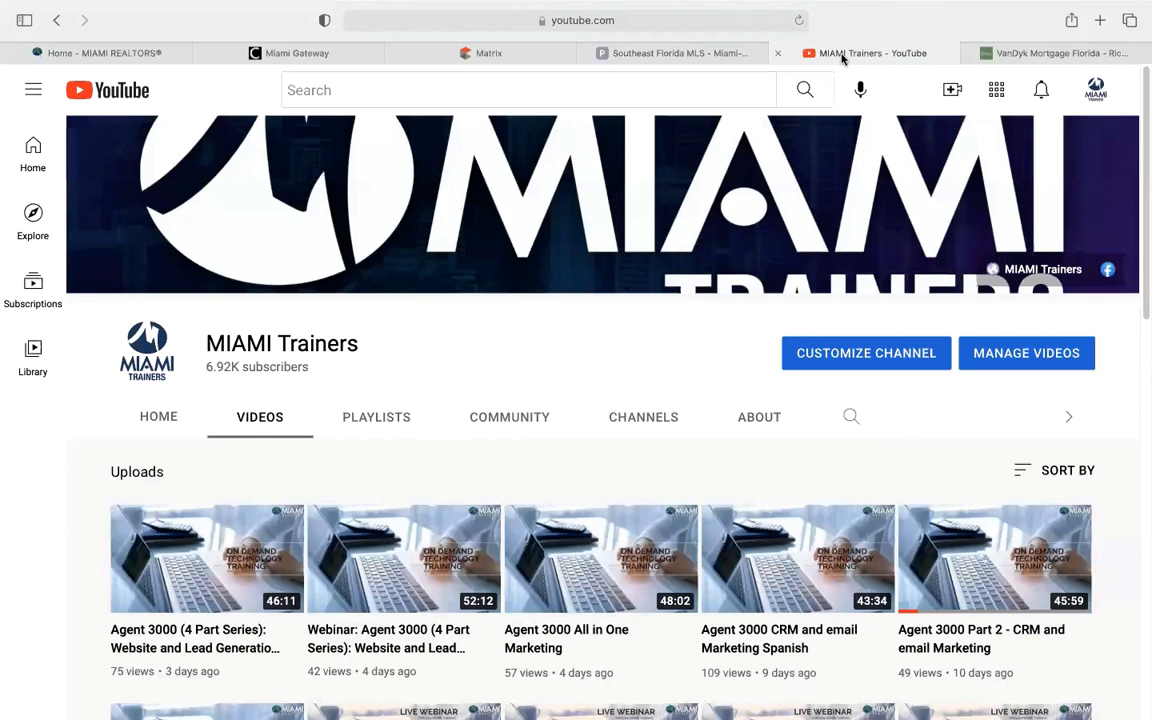